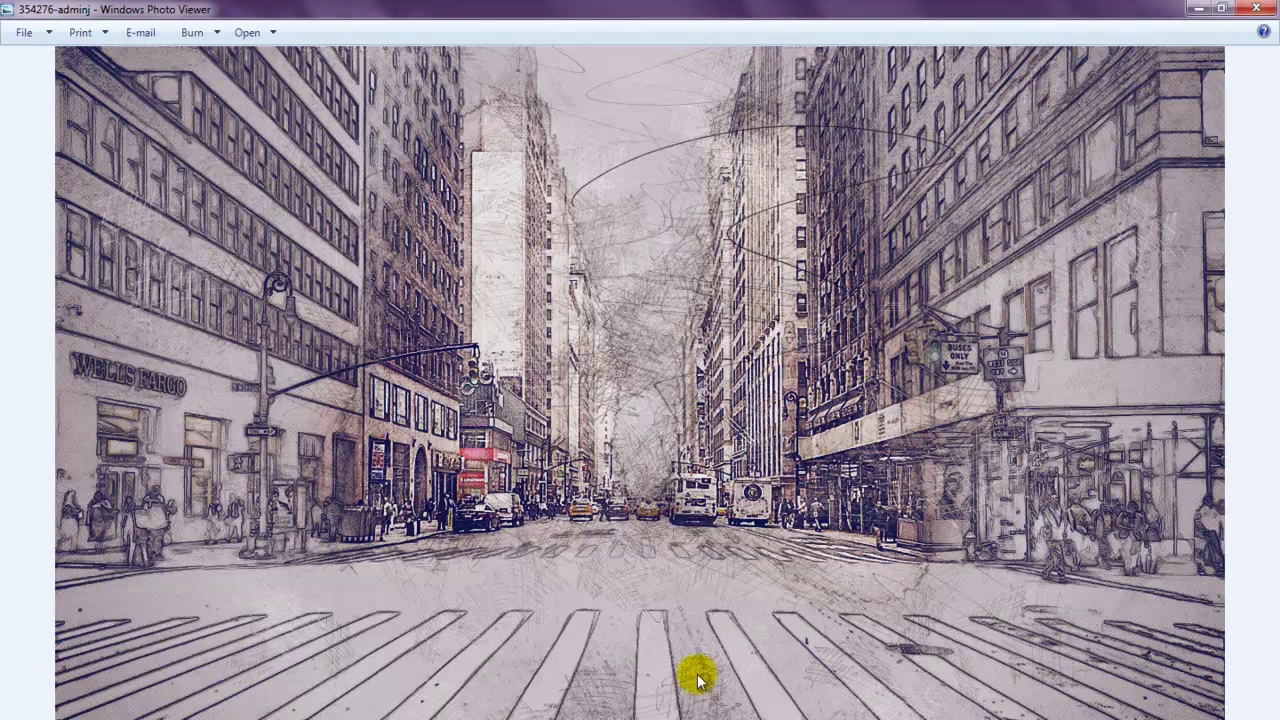
Zoom into the 354276-adminj street sketch and pan to the crosswalk and taxis.
{"action": "scroll", "coordinate": [563, 391], "scroll_direction": "up", "scroll_amount": 2}
{"action": "scroll", "coordinate": [643, 400], "scroll_direction": "up", "scroll_amount": 2}
{"action": "scroll", "coordinate": [676, 316], "scroll_direction": "up", "scroll_amount": 1}
{"action": "left_click_drag", "start_coordinate": [646, 554], "coordinate": [634, 612]}
{"action": "scroll", "coordinate": [1069, 263], "scroll_direction": "down", "scroll_amount": 2}
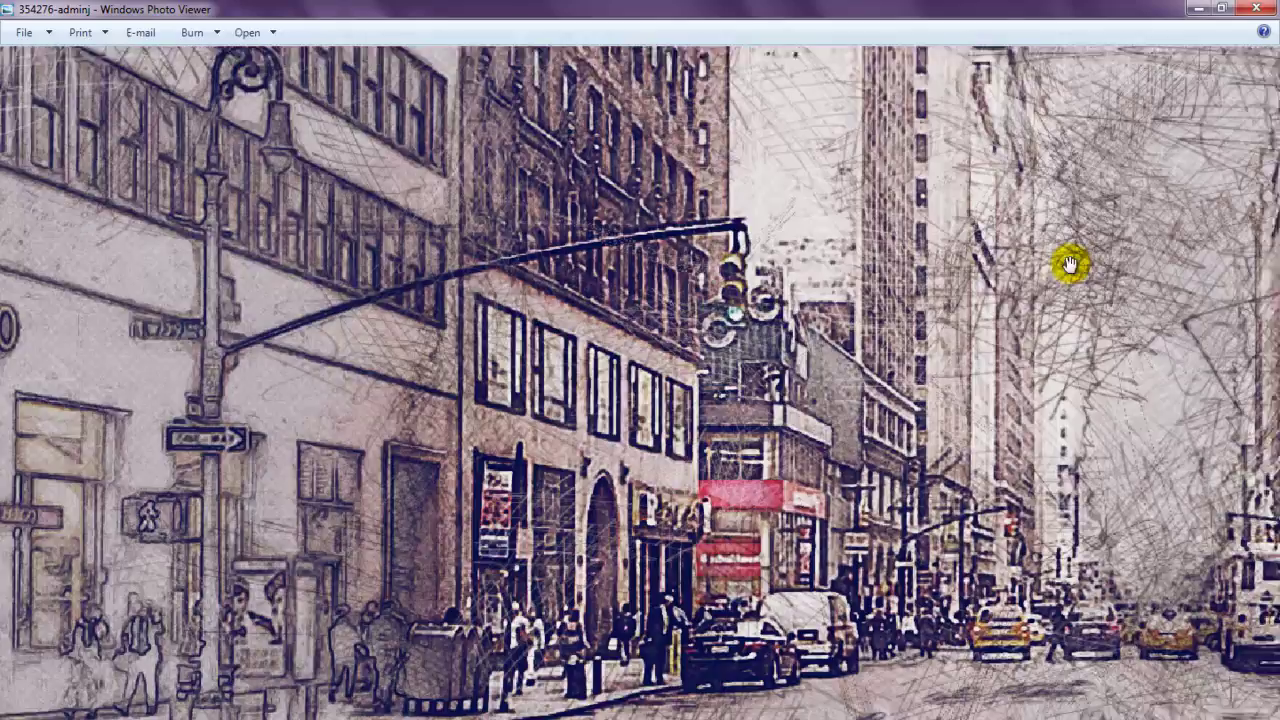
{"action": "scroll", "coordinate": [657, 551], "scroll_direction": "up", "scroll_amount": 2}
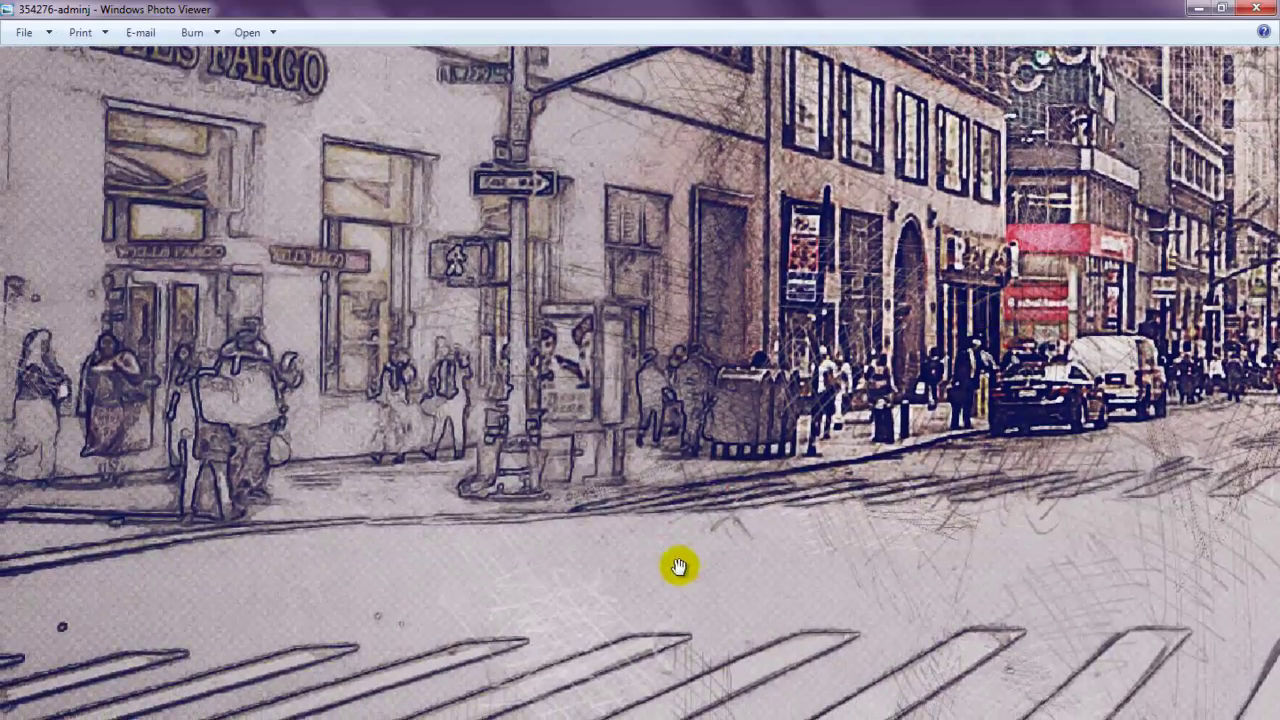
{"action": "left_click_drag", "start_coordinate": [678, 567], "coordinate": [677, 563]}
{"action": "left_click_drag", "start_coordinate": [1143, 486], "coordinate": [903, 374]}
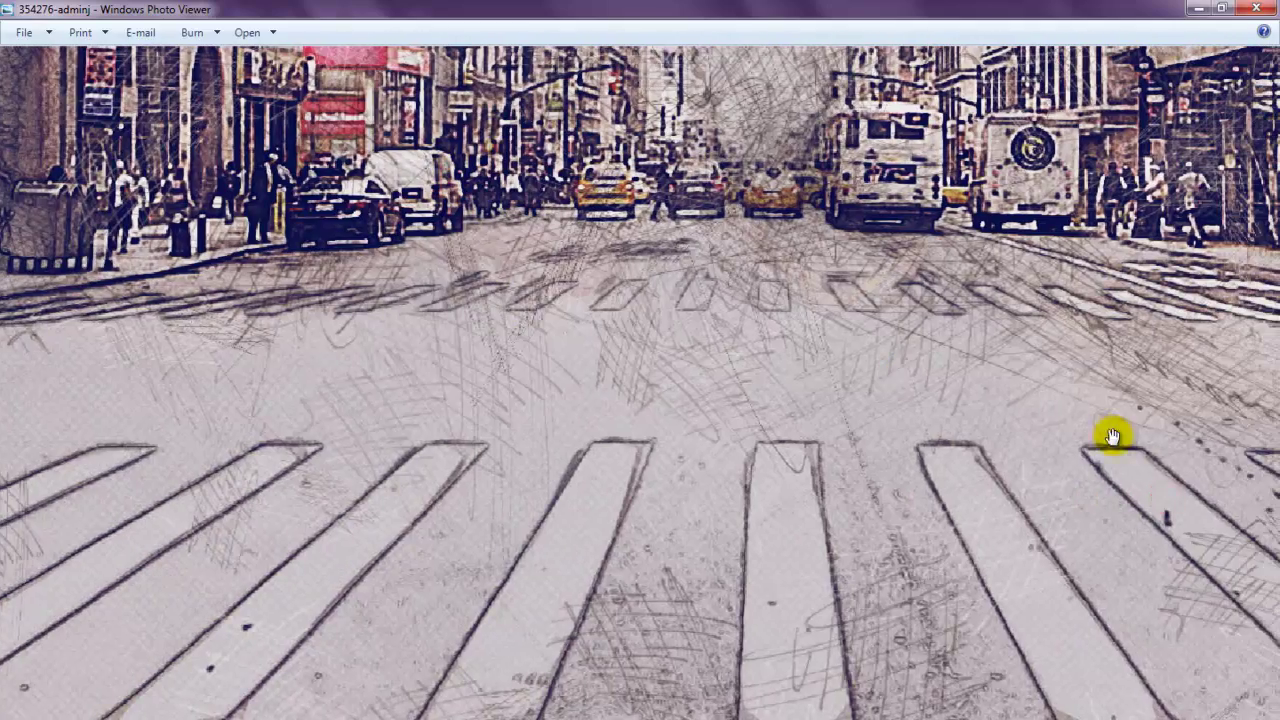
Pan across the right building corner, Buses Only sign, upper facade and street canyon.
{"action": "left_click_drag", "start_coordinate": [1112, 436], "coordinate": [614, 449]}
{"action": "left_click_drag", "start_coordinate": [1089, 409], "coordinate": [754, 531]}
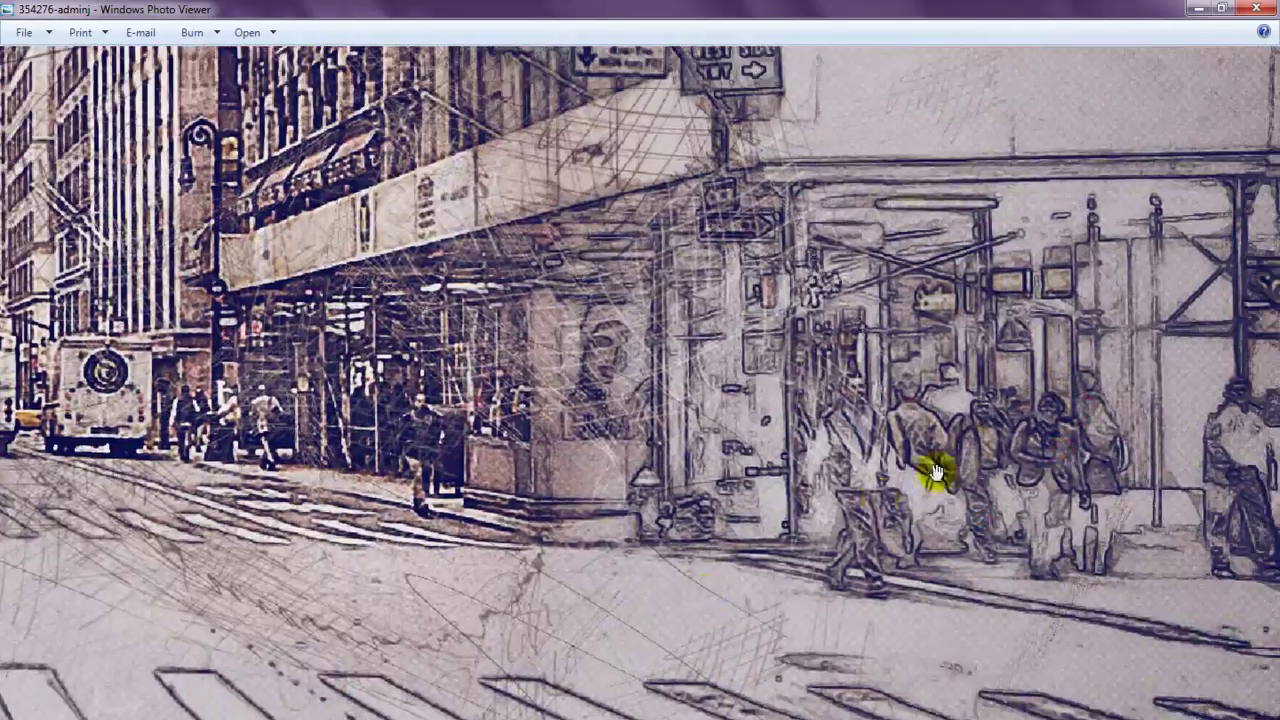
{"action": "left_click_drag", "start_coordinate": [851, 434], "coordinate": [600, 537]}
{"action": "left_click_drag", "start_coordinate": [494, 320], "coordinate": [563, 613]}
{"action": "left_click_drag", "start_coordinate": [509, 271], "coordinate": [500, 586]}
{"action": "mouse_move", "coordinate": [520, 249]}
{"action": "left_mouse_down"}
{"action": "mouse_move", "coordinate": [491, 460]}
{"action": "mouse_move", "coordinate": [449, 478]}
{"action": "mouse_move", "coordinate": [683, 477]}
{"action": "mouse_move", "coordinate": [831, 449]}
{"action": "left_mouse_up"}
{"action": "mouse_move", "coordinate": [449, 520]}
{"action": "left_mouse_down"}
{"action": "mouse_move", "coordinate": [574, 486]}
{"action": "mouse_move", "coordinate": [754, 381]}
{"action": "left_mouse_up"}
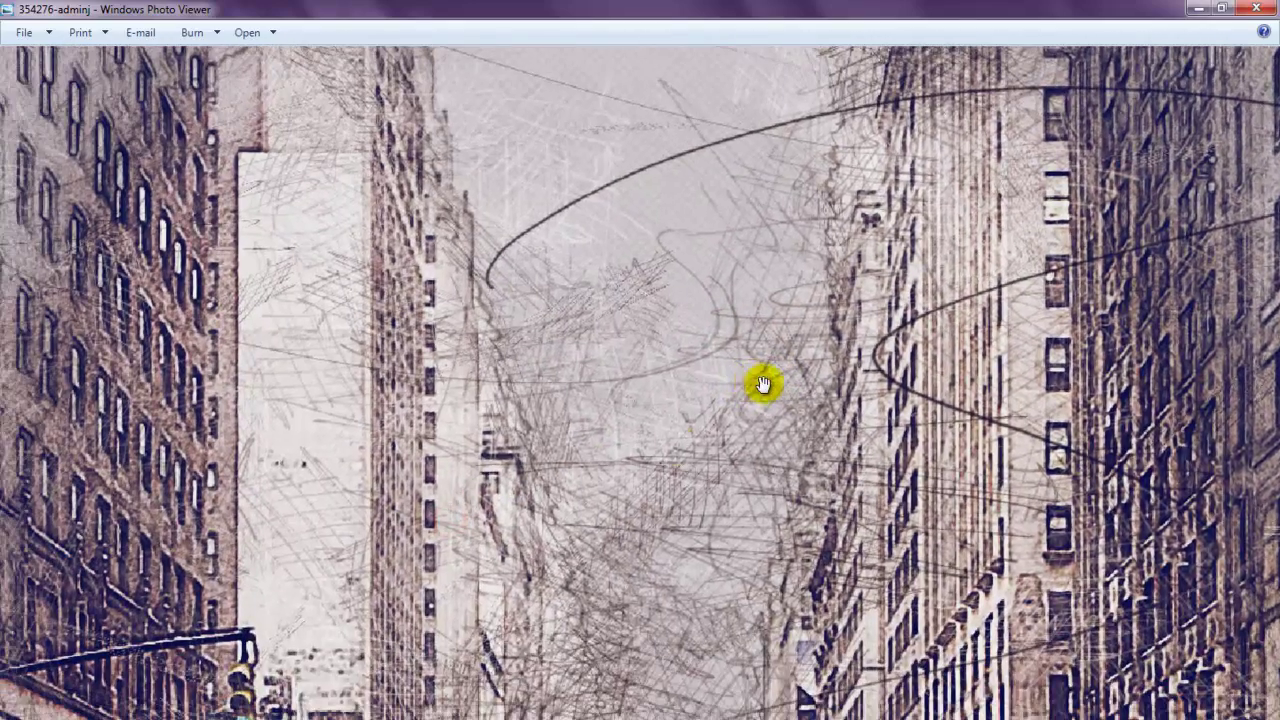
Zoom back out and advance to the colour taxi street photo.
{"action": "scroll", "coordinate": [384, 502], "scroll_direction": "down", "scroll_amount": 2}
{"action": "scroll", "coordinate": [543, 400], "scroll_direction": "down", "scroll_amount": 2}
{"action": "scroll", "coordinate": [614, 474], "scroll_direction": "down", "scroll_amount": 2}
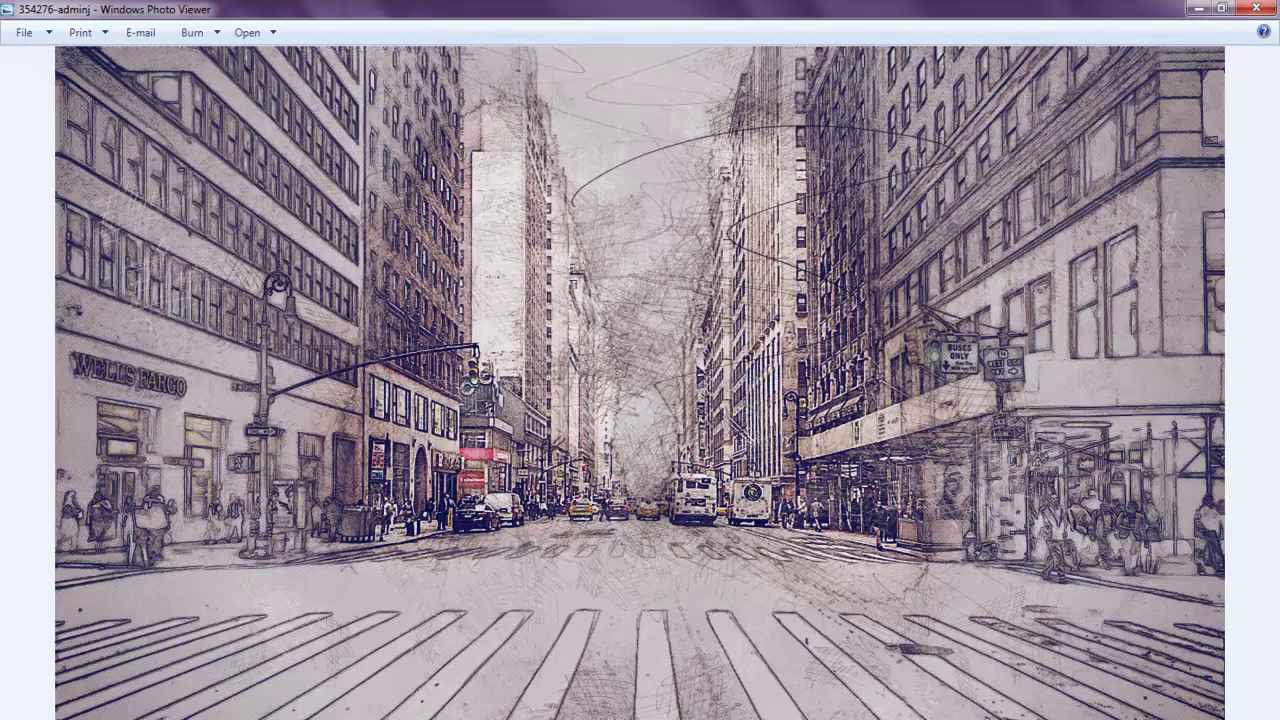
{"action": "key", "text": "Right"}
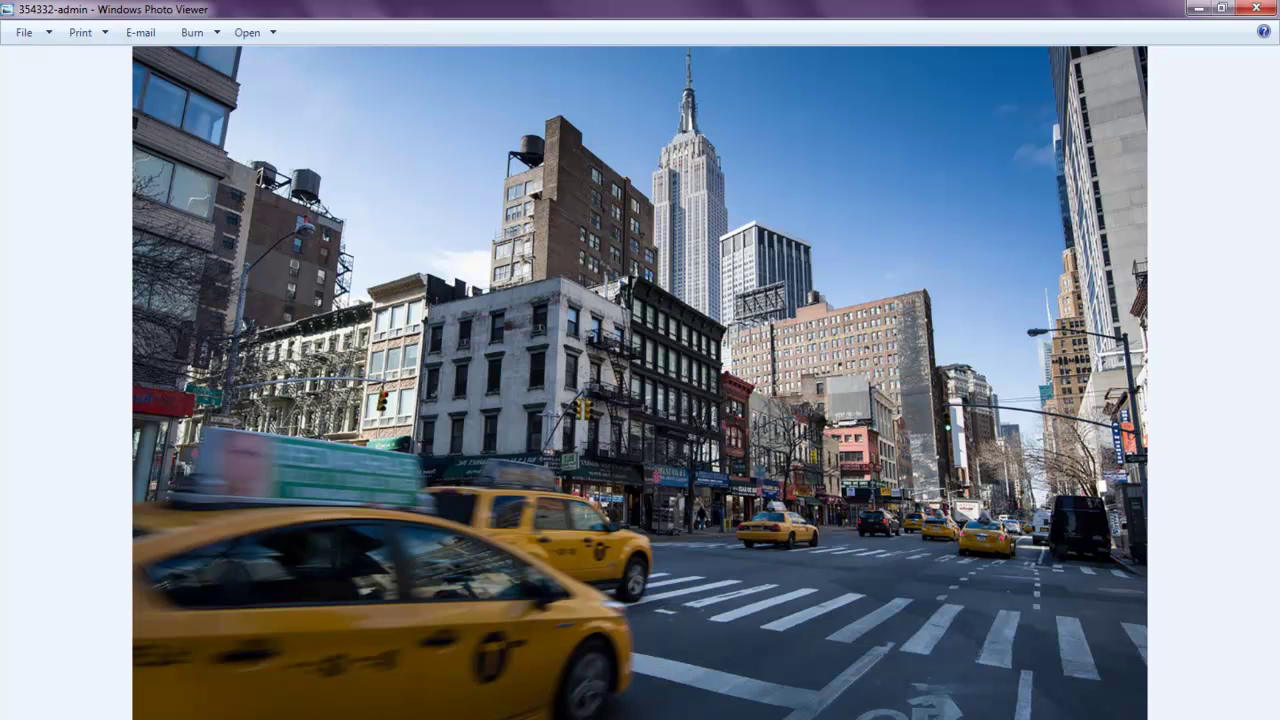
Step to the masked 354332-adminb and sepia 354332-adminj versions of the taxi photo.
{"action": "key", "text": "Right"}
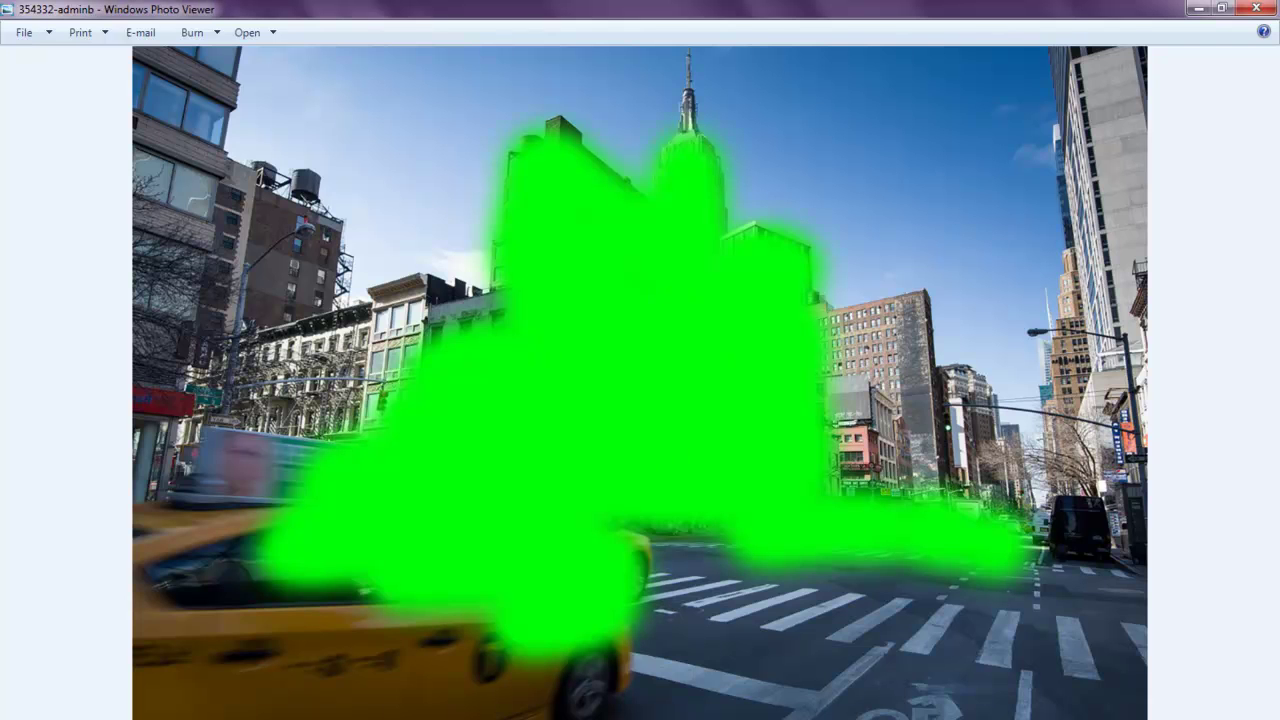
{"action": "key", "text": "Right"}
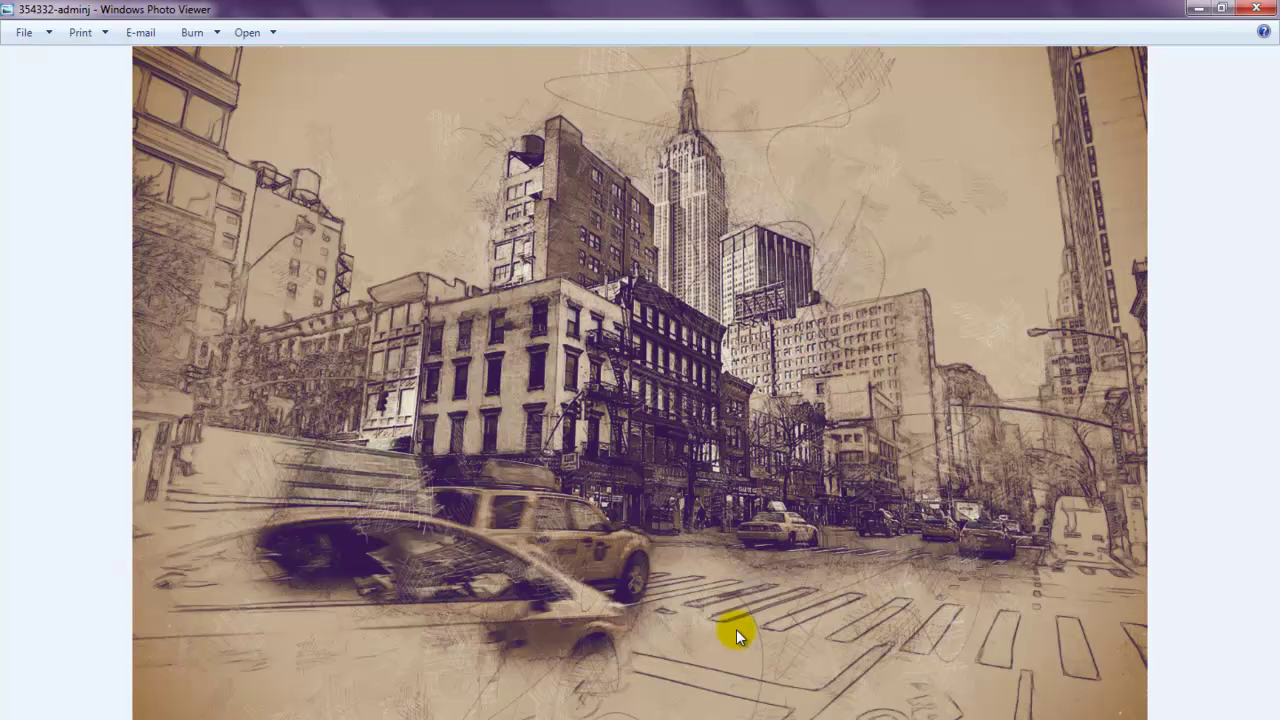
{"action": "scroll", "coordinate": [561, 624], "scroll_direction": "up", "scroll_amount": 3}
{"action": "scroll", "coordinate": [766, 580], "scroll_direction": "down", "scroll_amount": 2}
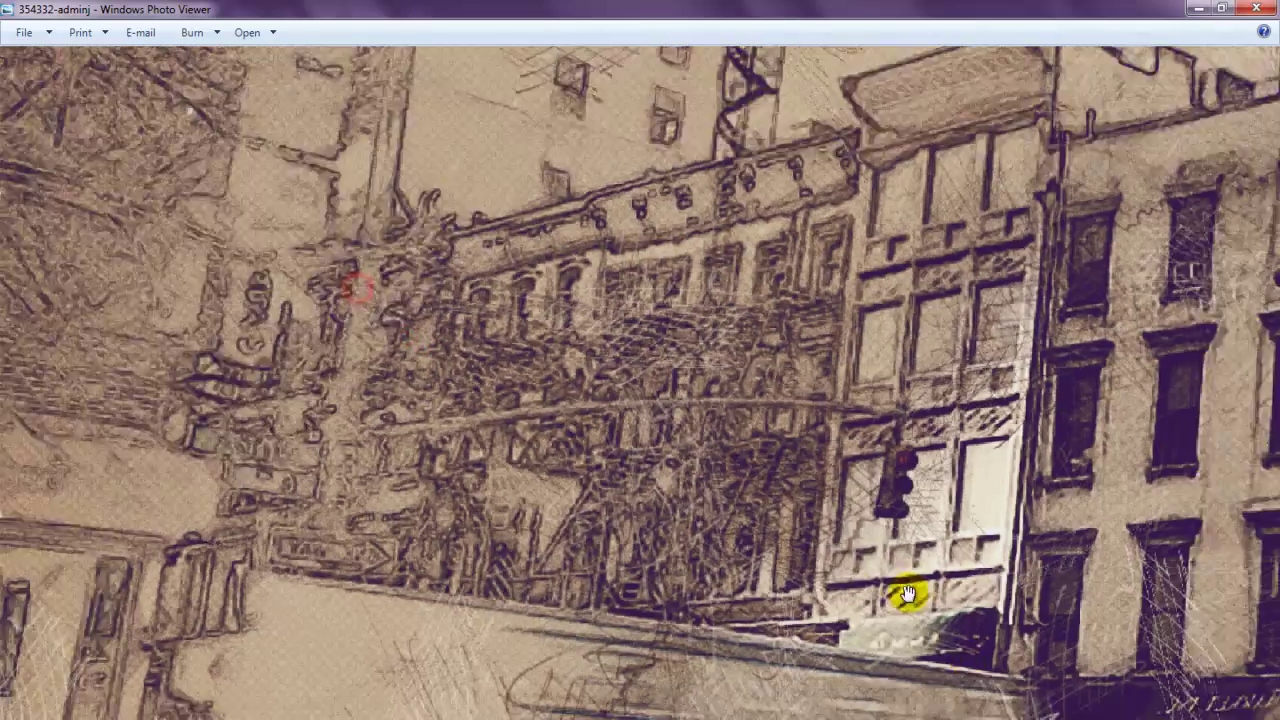
{"action": "scroll", "coordinate": [740, 686], "scroll_direction": "down", "scroll_amount": 2}
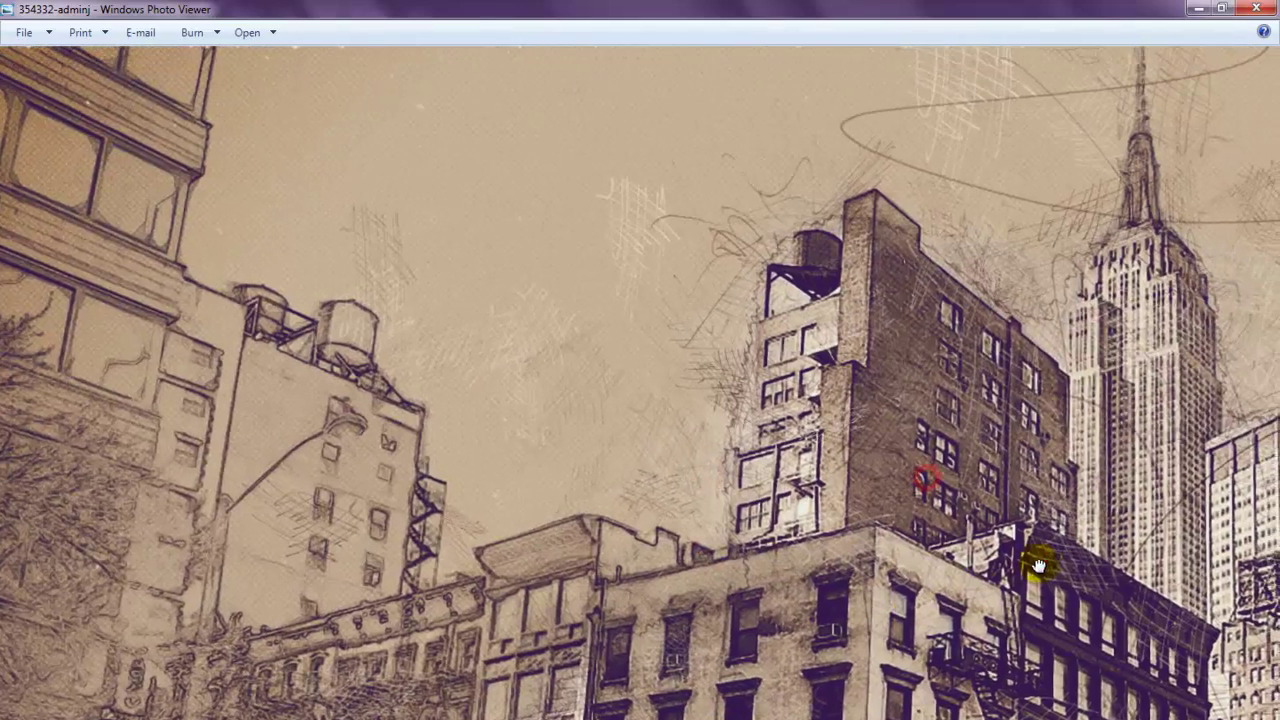
Pan the zoomed sketch over the Empire State Building, crosswalk, upper buildings and taxis.
{"action": "mouse_move", "coordinate": [1043, 560]}
{"action": "left_mouse_down"}
{"action": "mouse_move", "coordinate": [786, 598]}
{"action": "mouse_move", "coordinate": [958, 537]}
{"action": "left_mouse_up"}
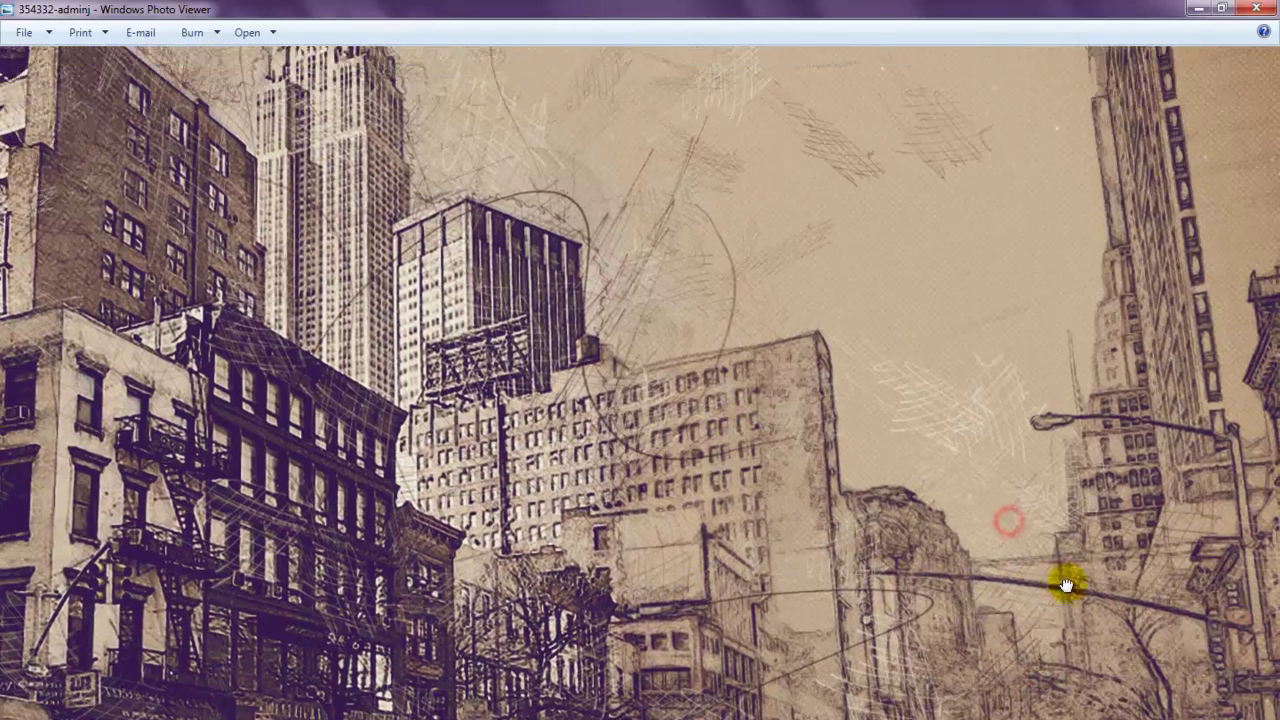
{"action": "left_click_drag", "start_coordinate": [1063, 586], "coordinate": [943, 277]}
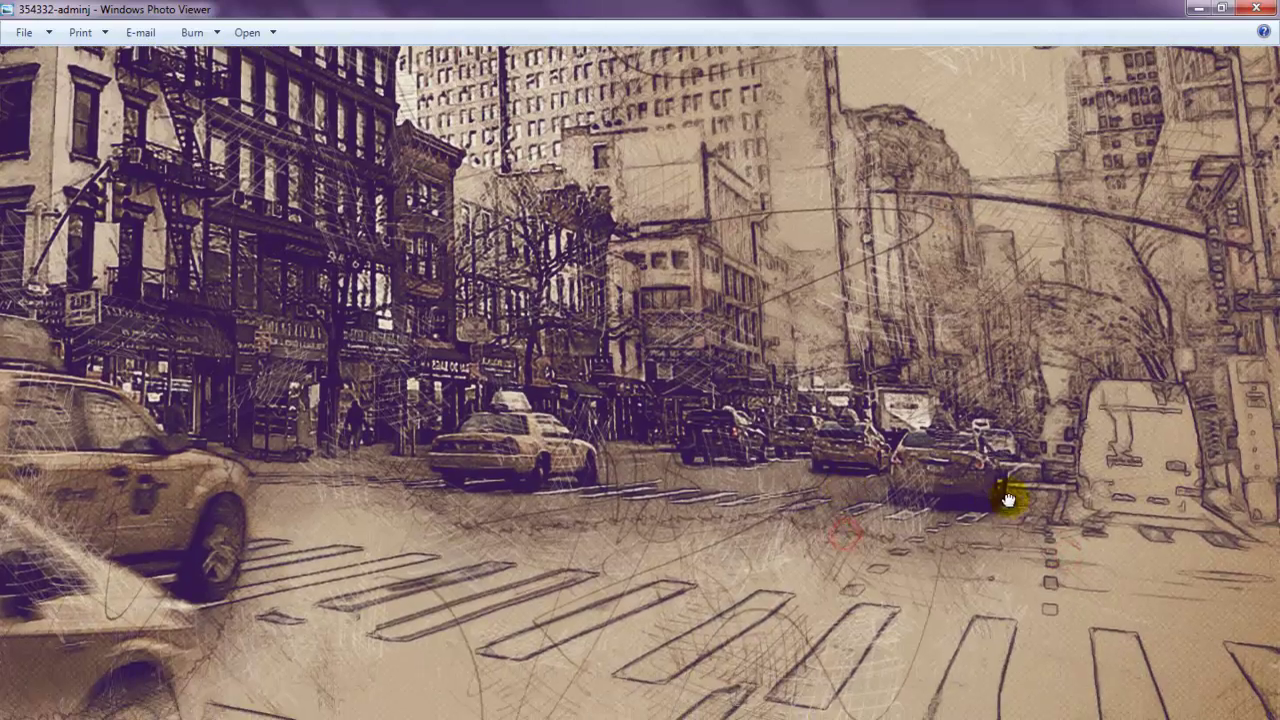
{"action": "left_click_drag", "start_coordinate": [1006, 491], "coordinate": [749, 586]}
{"action": "mouse_move", "coordinate": [843, 531]}
{"action": "left_mouse_down"}
{"action": "mouse_move", "coordinate": [722, 632]}
{"action": "mouse_move", "coordinate": [708, 663]}
{"action": "mouse_move", "coordinate": [754, 294]}
{"action": "left_mouse_up"}
{"action": "left_click_drag", "start_coordinate": [396, 488], "coordinate": [726, 289]}
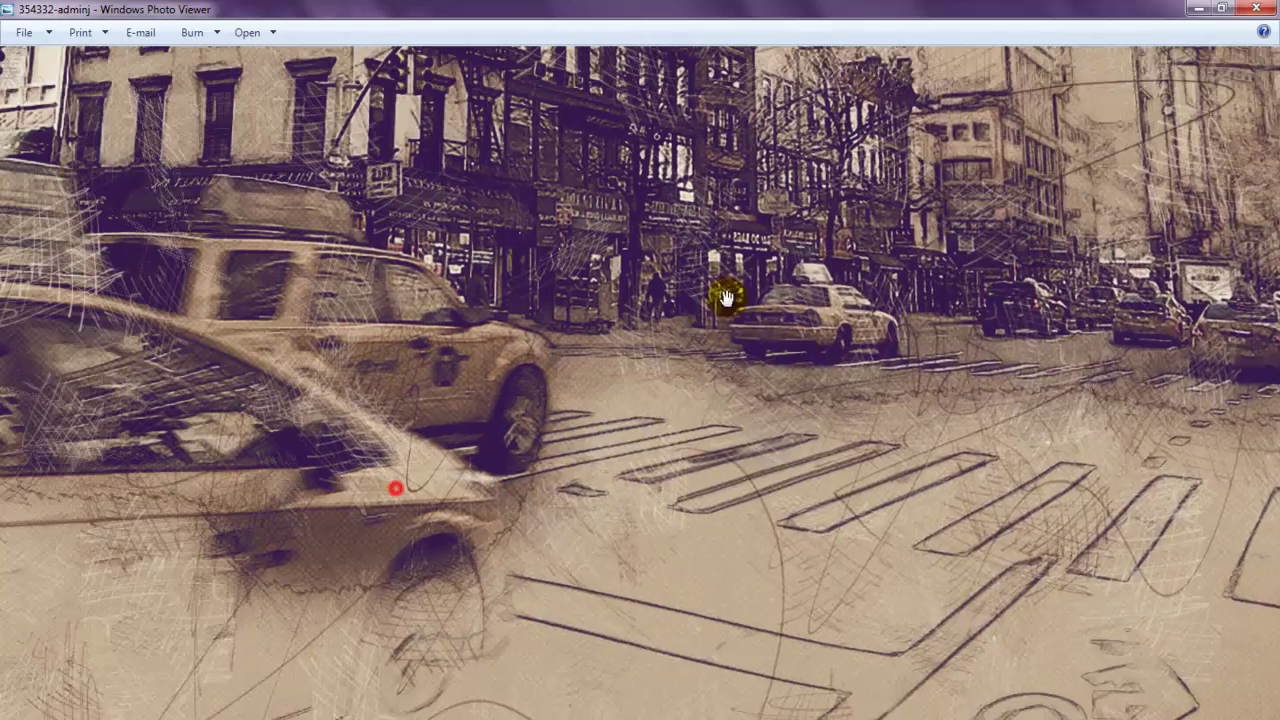
{"action": "left_click_drag", "start_coordinate": [489, 514], "coordinate": [777, 372]}
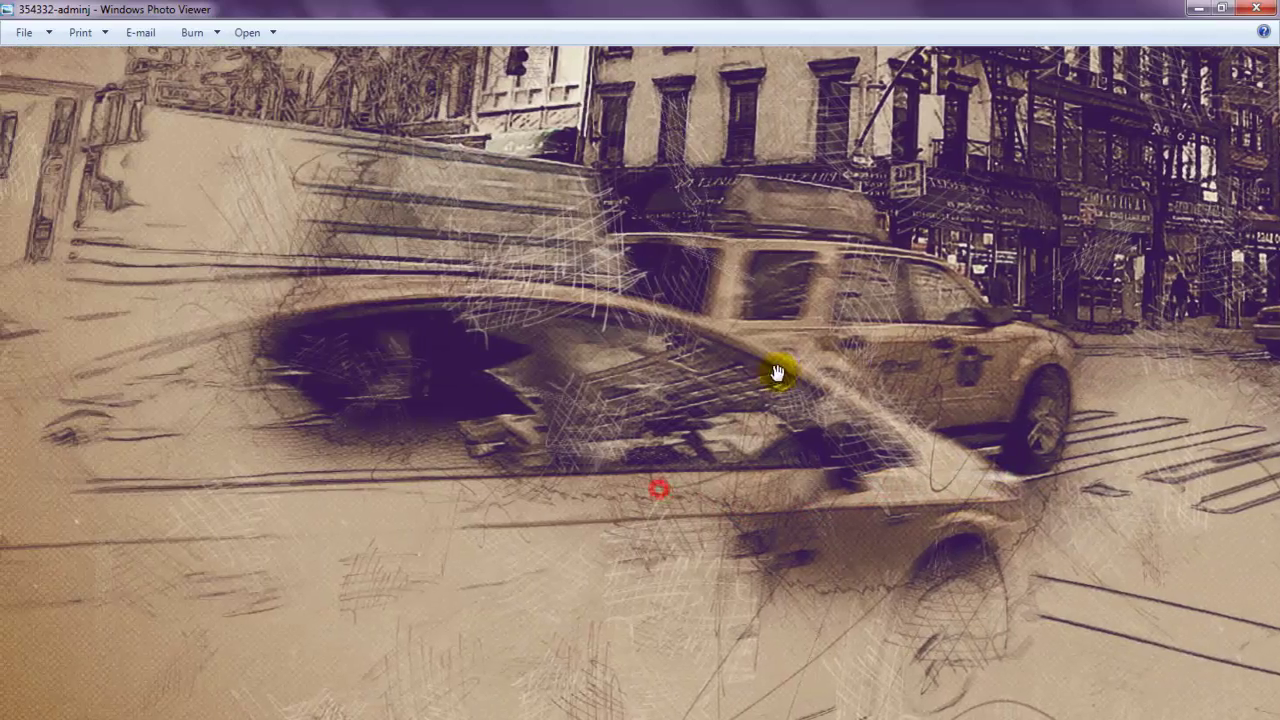
Zoom fully back out of the sepia taxi street sketch.
{"action": "scroll", "coordinate": [733, 381], "scroll_direction": "down", "scroll_amount": 1}
{"action": "scroll", "coordinate": [714, 491], "scroll_direction": "down", "scroll_amount": 2}
{"action": "scroll", "coordinate": [763, 434], "scroll_direction": "down", "scroll_amount": 2}
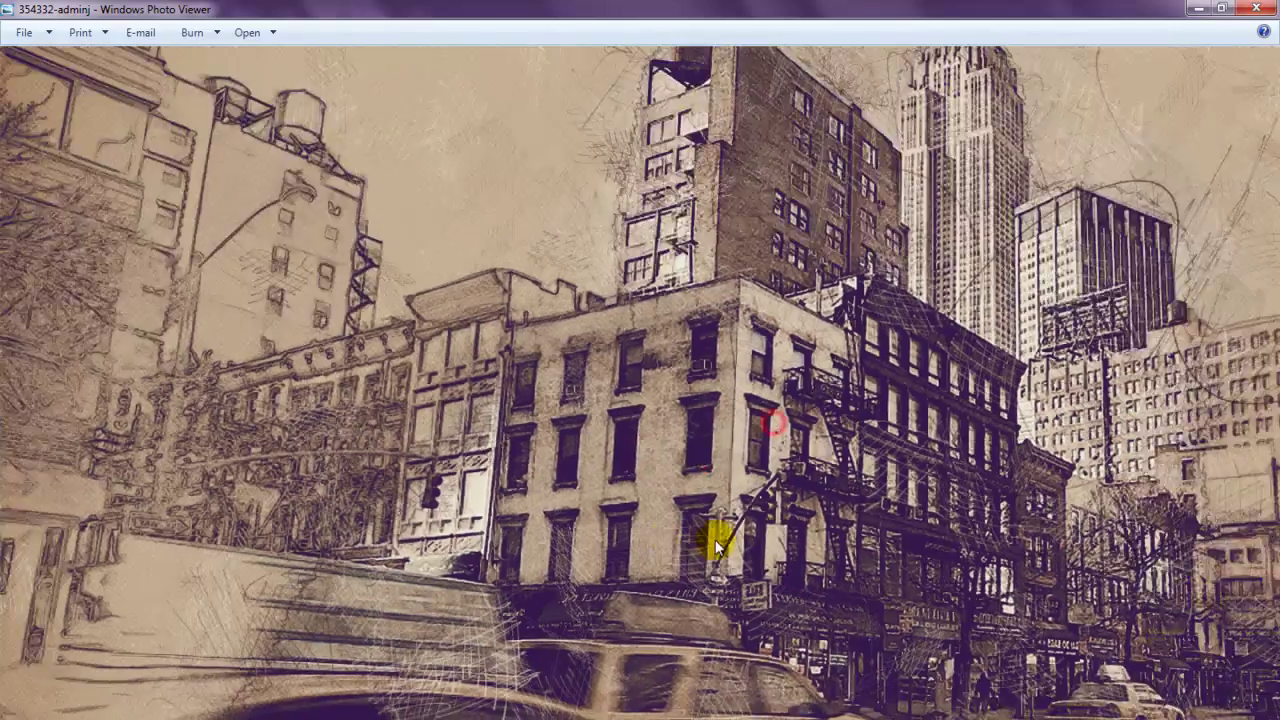
{"action": "scroll", "coordinate": [720, 537], "scroll_direction": "down", "scroll_amount": 2}
Open the stone village photo and inspect the car and balcony in its 355039-svetikj sketch.
{"action": "left_click", "coordinate": [738, 705]}
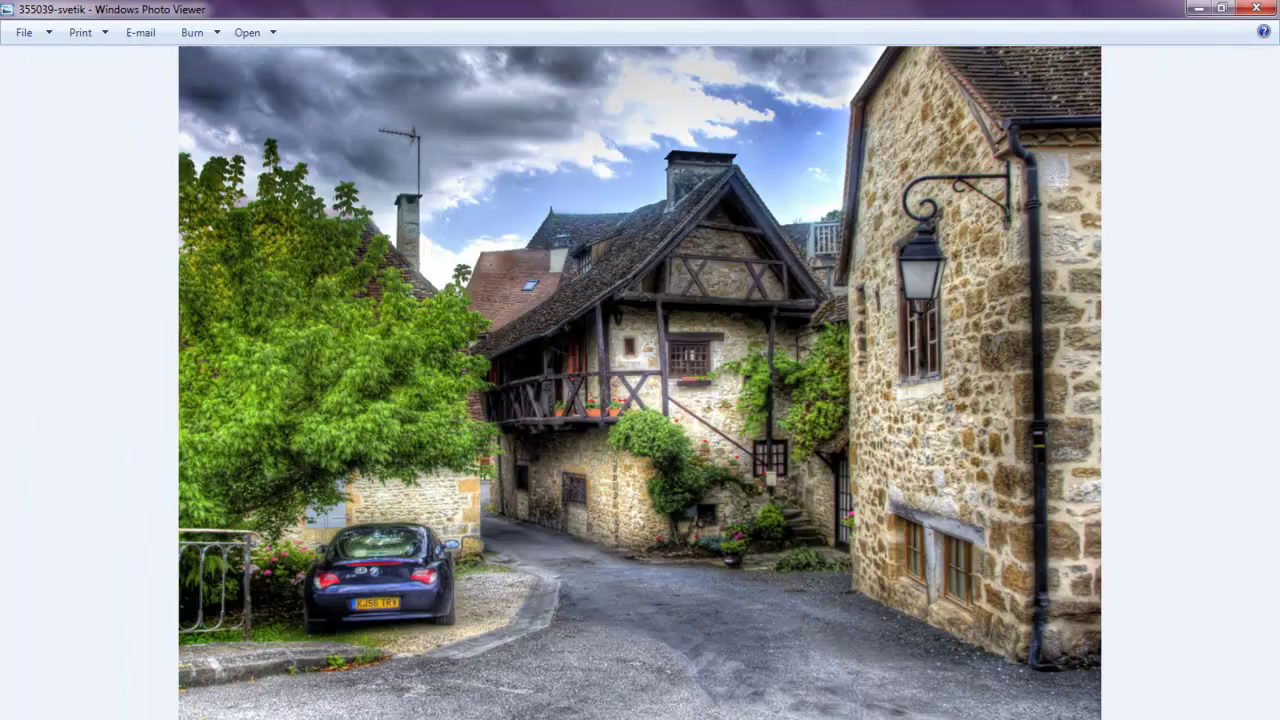
{"action": "key", "text": "Right"}
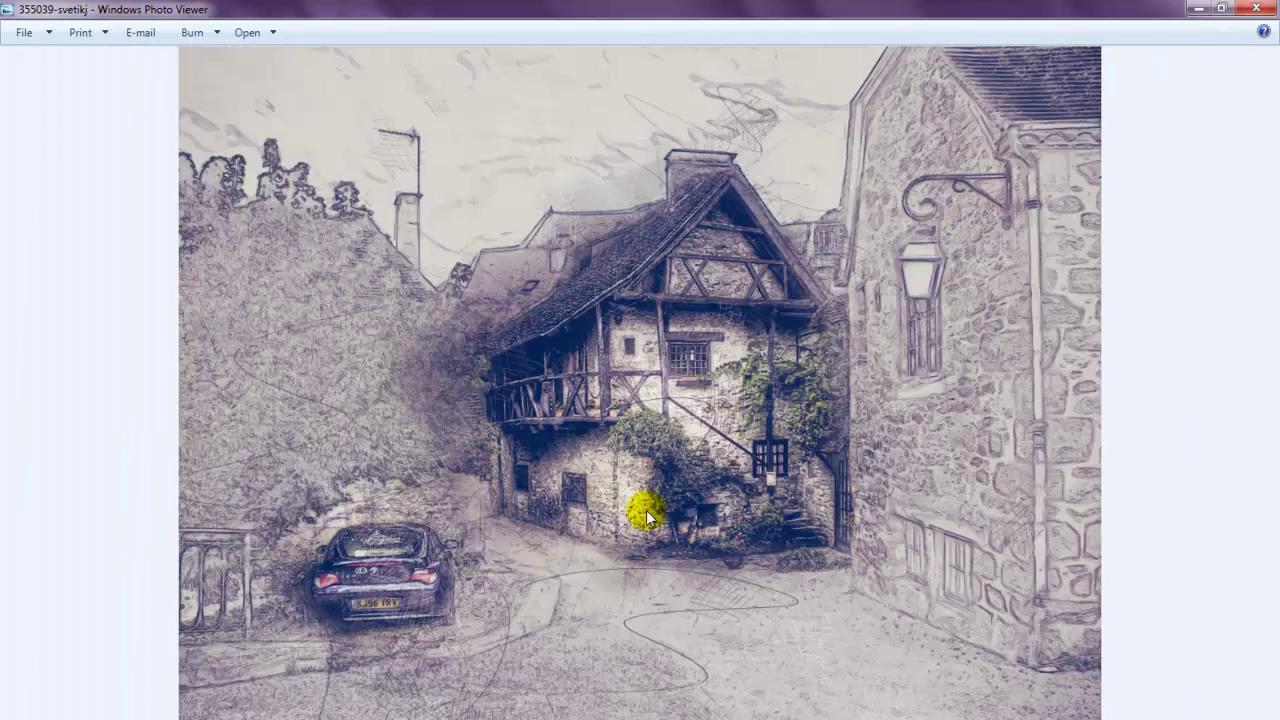
{"action": "scroll", "coordinate": [648, 515], "scroll_direction": "up", "scroll_amount": 3}
{"action": "left_click_drag", "start_coordinate": [572, 332], "coordinate": [1090, 142]}
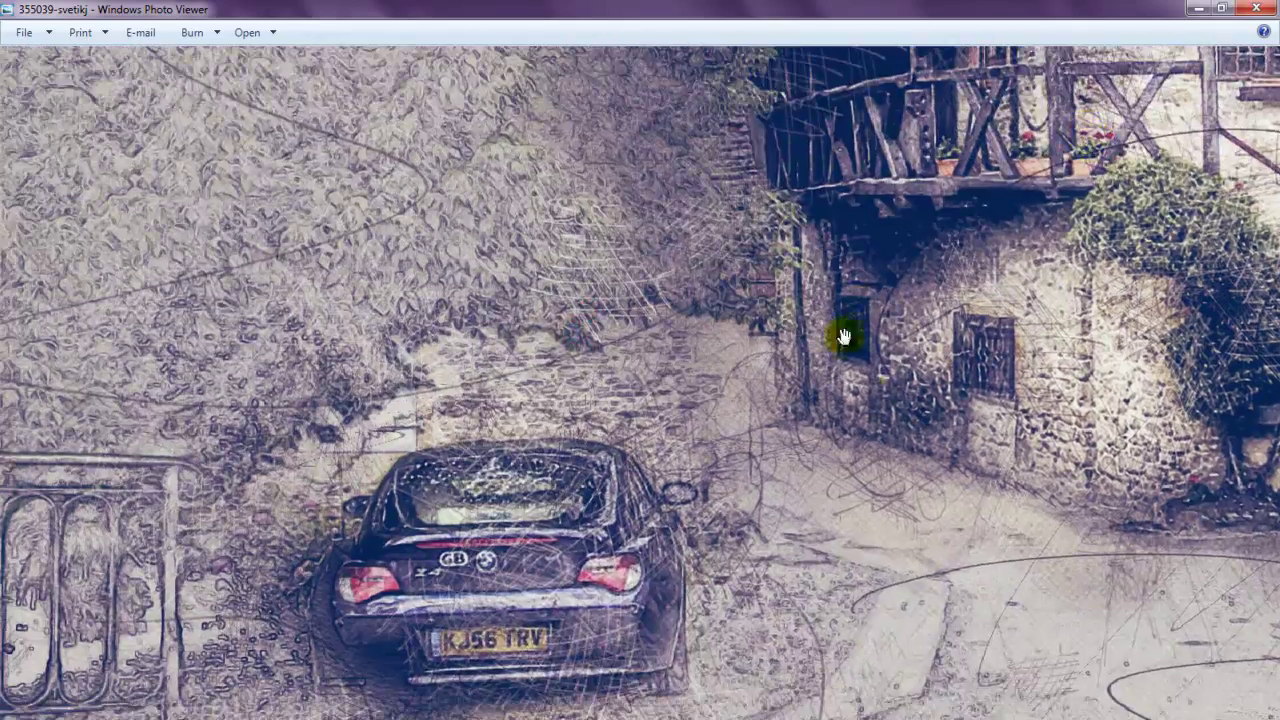
{"action": "mouse_move", "coordinate": [775, 545]}
{"action": "left_mouse_down"}
{"action": "mouse_move", "coordinate": [870, 117]}
{"action": "mouse_move", "coordinate": [697, 575]}
{"action": "left_mouse_up"}
{"action": "scroll", "coordinate": [697, 575], "scroll_direction": "down", "scroll_amount": 1}
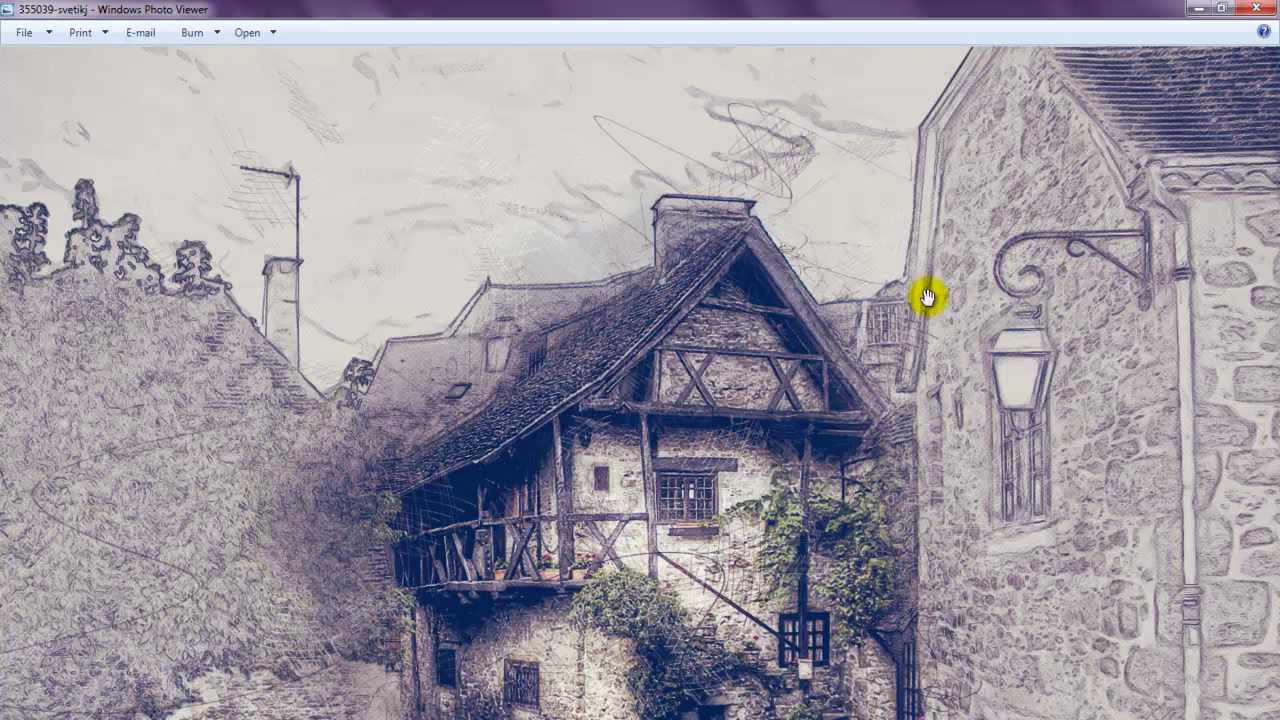
{"action": "scroll", "coordinate": [698, 393], "scroll_direction": "down", "scroll_amount": 3}
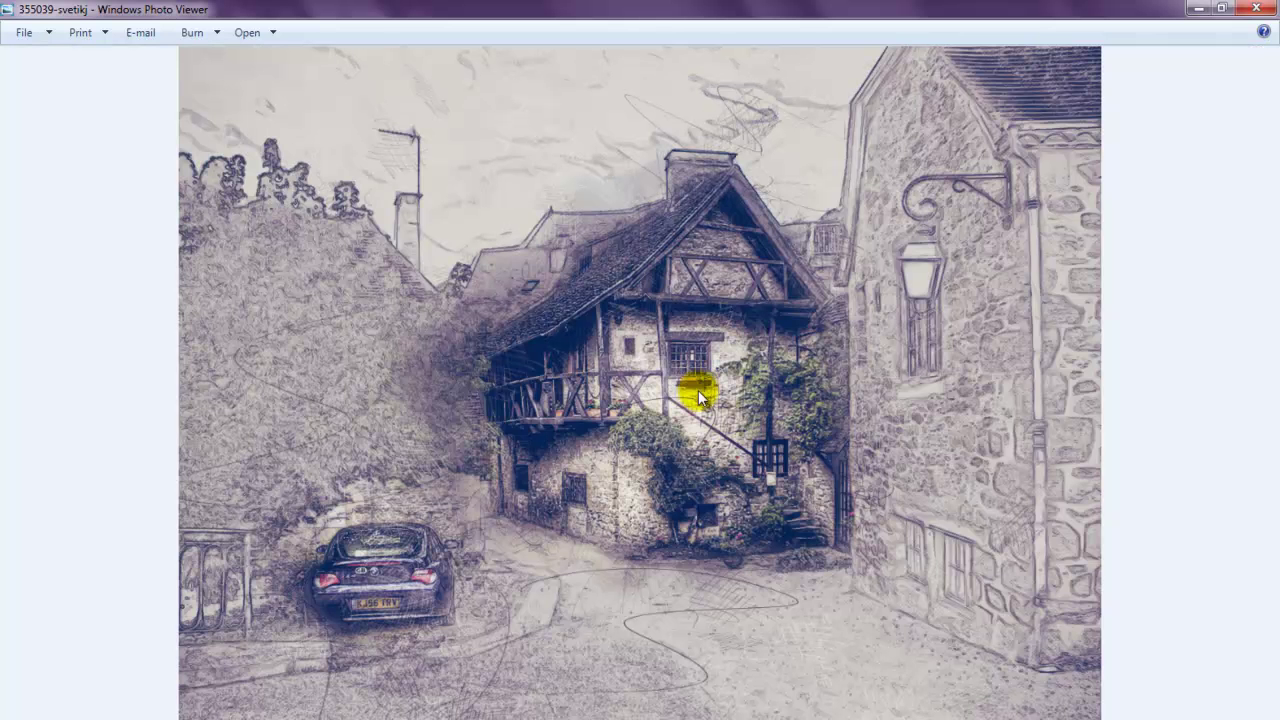
Advance to the 411189j sepia sketch of the man in a hat and zoom onto his face.
{"action": "key", "text": "Right"}
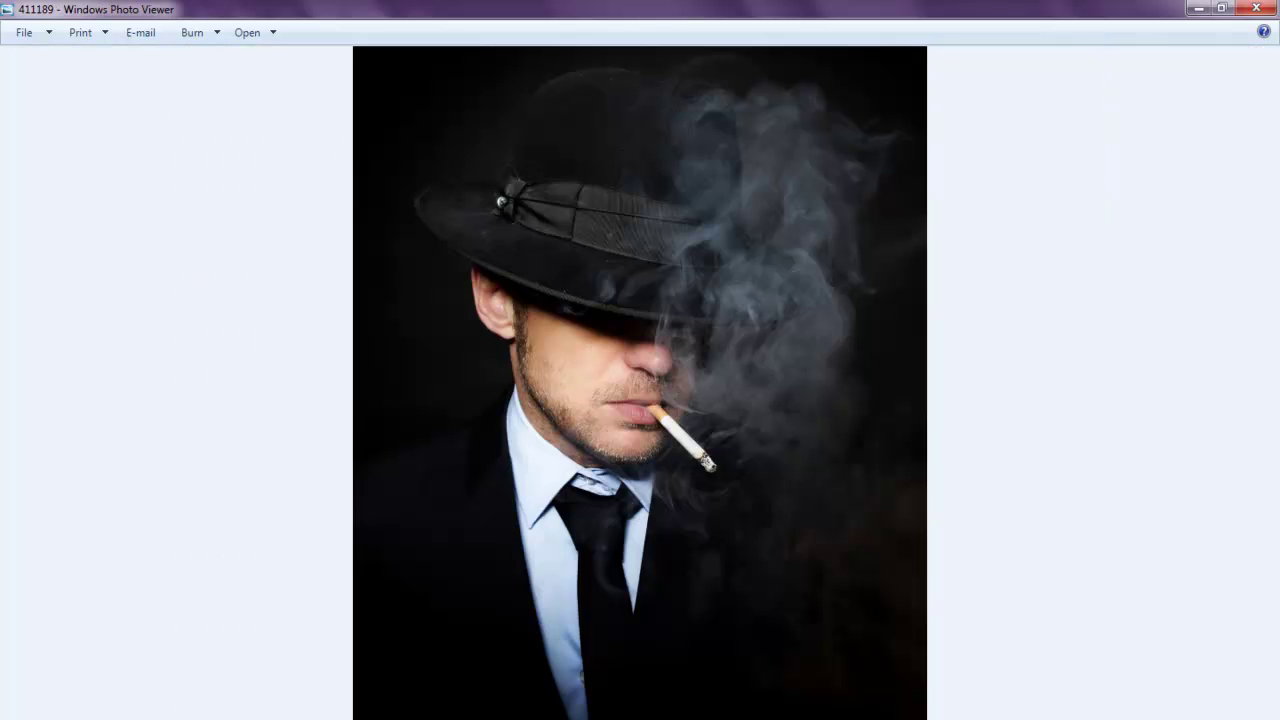
{"action": "key", "text": "Right"}
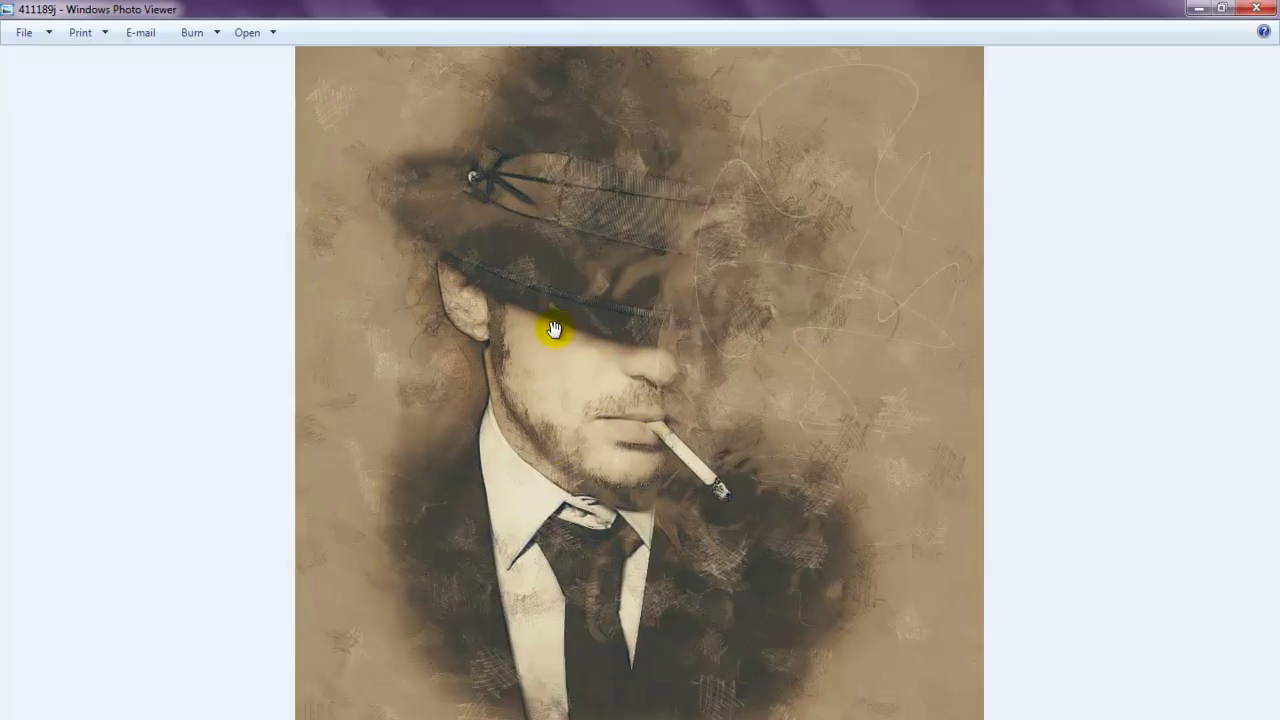
{"action": "scroll", "coordinate": [554, 329], "scroll_direction": "up", "scroll_amount": 3}
{"action": "scroll", "coordinate": [543, 286], "scroll_direction": "up", "scroll_amount": 3}
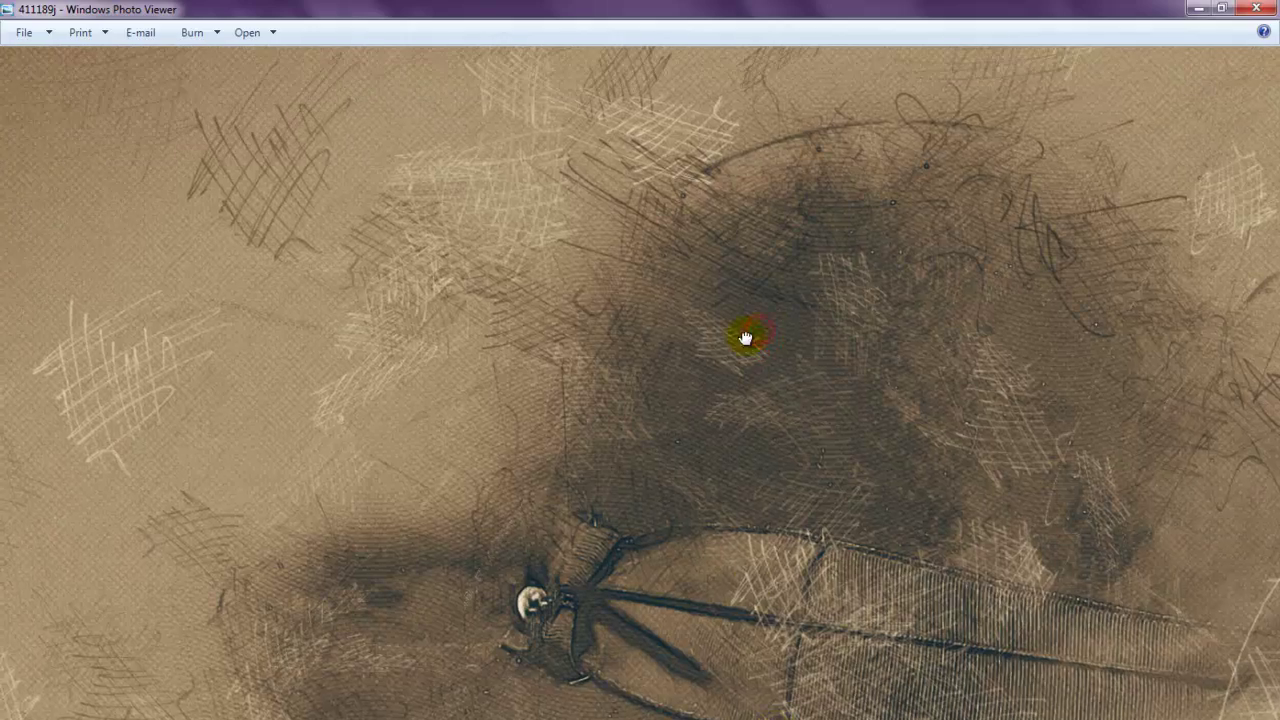
{"action": "mouse_move", "coordinate": [1029, 685]}
{"action": "left_mouse_down"}
{"action": "mouse_move", "coordinate": [843, 423]}
{"action": "mouse_move", "coordinate": [748, 157]}
{"action": "left_mouse_up"}
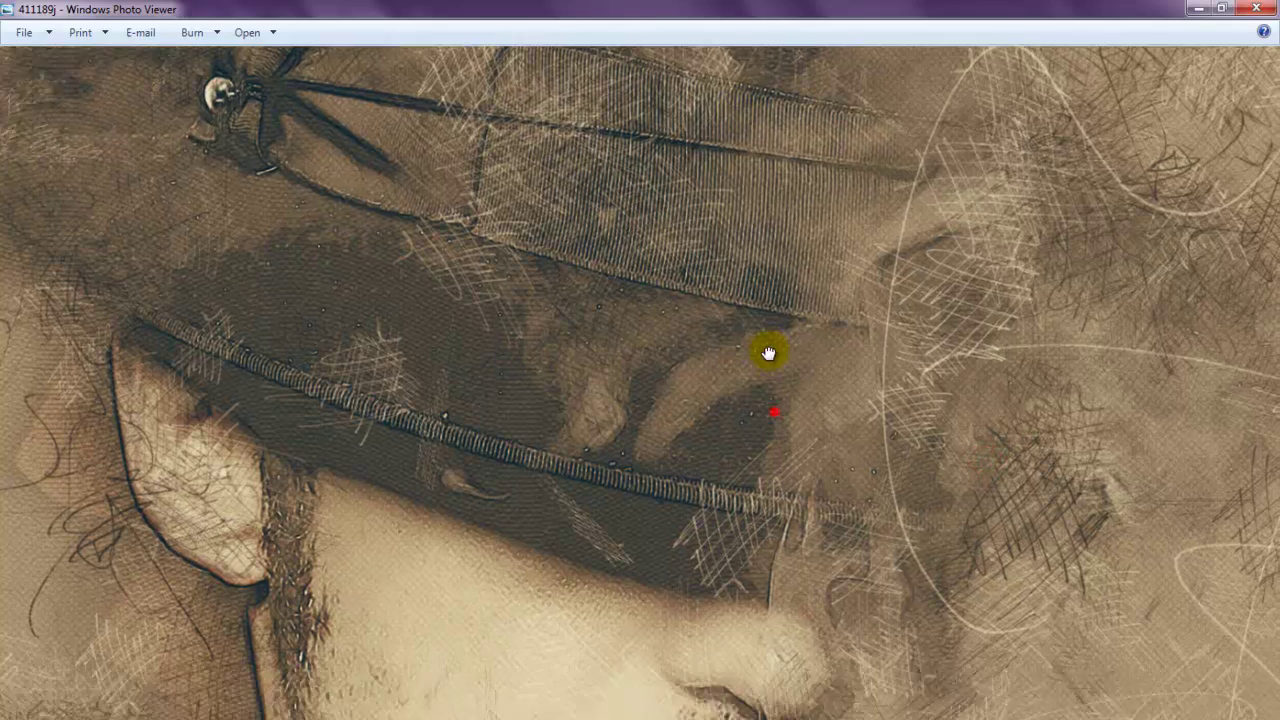
{"action": "left_click_drag", "start_coordinate": [766, 349], "coordinate": [757, 160]}
Pan down the mouth, cigarette, tie and jacket, then zoom out to the woman's portrait.
{"action": "left_click_drag", "start_coordinate": [780, 499], "coordinate": [766, 263]}
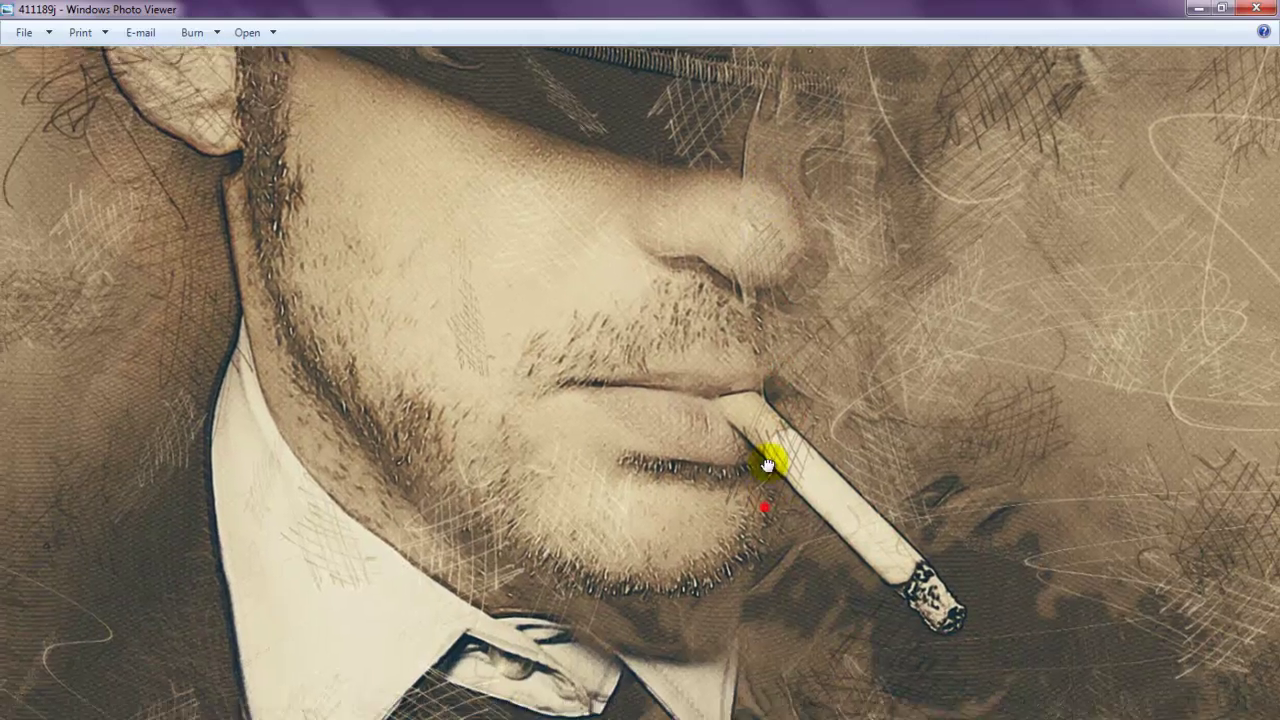
{"action": "left_click_drag", "start_coordinate": [766, 451], "coordinate": [770, 160]}
{"action": "left_click_drag", "start_coordinate": [780, 586], "coordinate": [757, 266]}
{"action": "mouse_move", "coordinate": [741, 588]}
{"action": "left_mouse_down"}
{"action": "mouse_move", "coordinate": [746, 296]}
{"action": "mouse_move", "coordinate": [680, 528]}
{"action": "mouse_move", "coordinate": [678, 617]}
{"action": "left_mouse_up"}
{"action": "scroll", "coordinate": [718, 449], "scroll_direction": "down", "scroll_amount": 3}
{"action": "scroll", "coordinate": [725, 525], "scroll_direction": "down", "scroll_amount": 2}
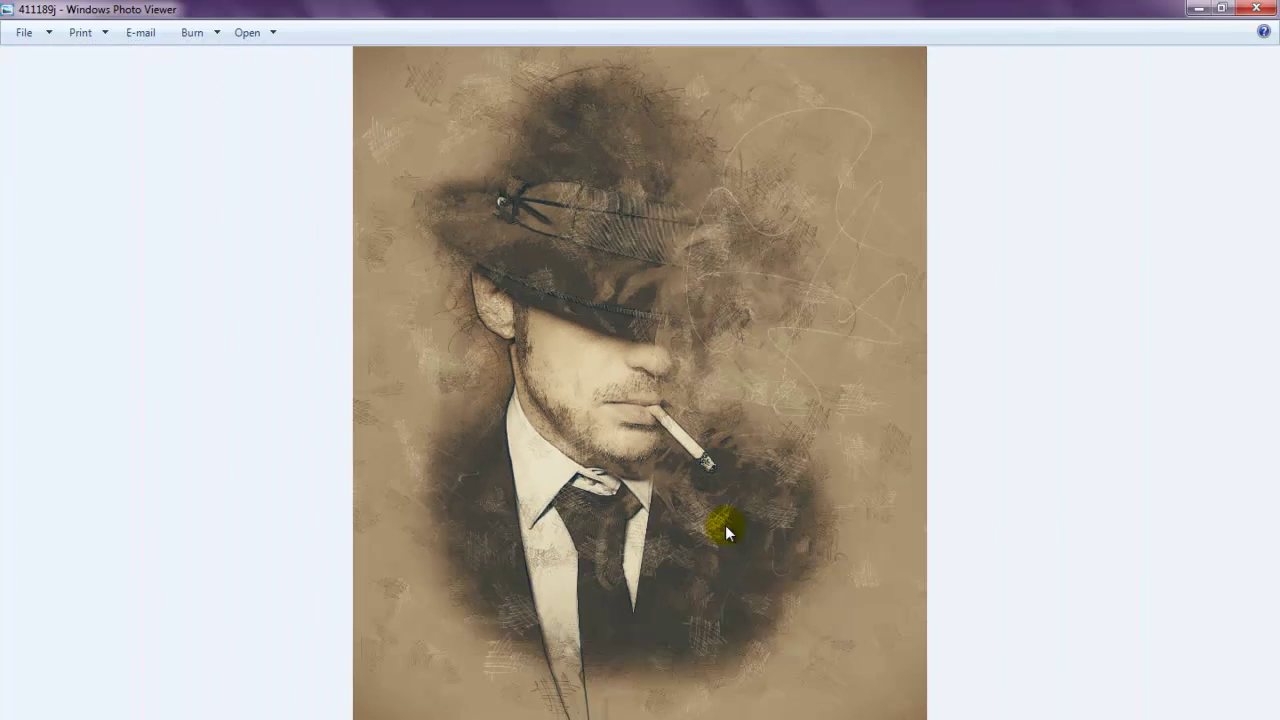
{"action": "key", "text": "Right"}
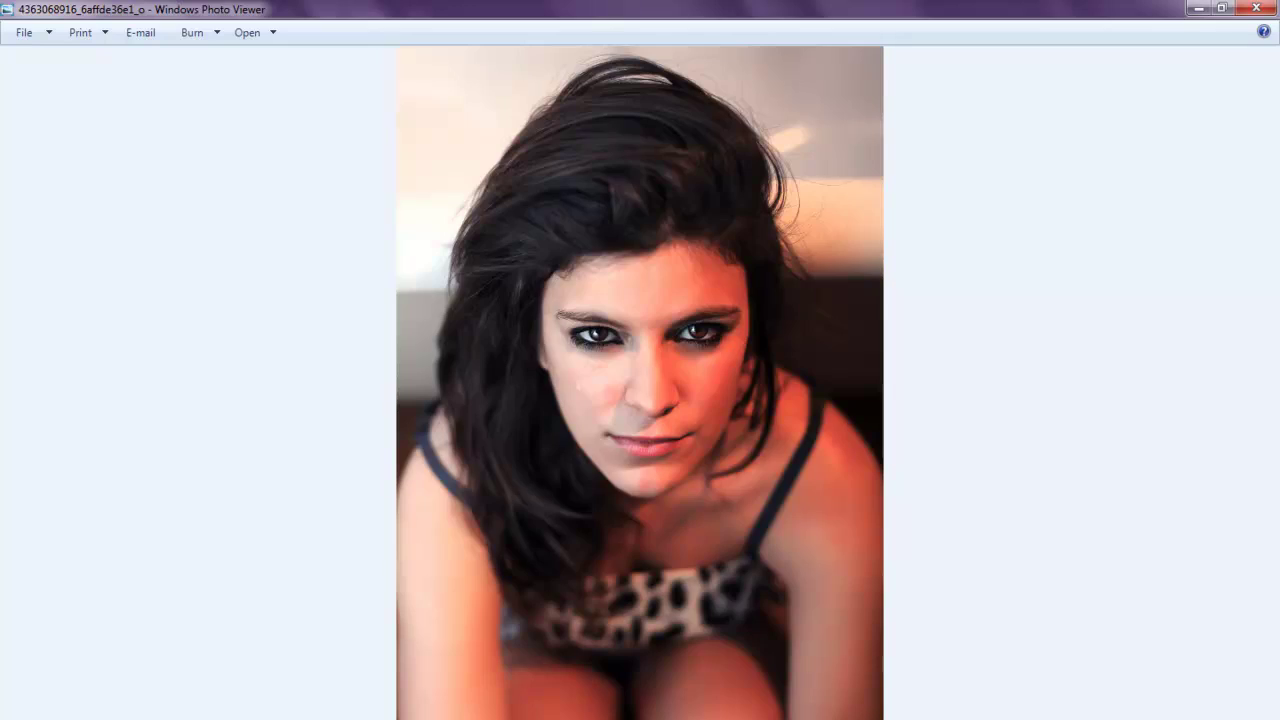
View the woman's masked portrait zoomed in, from hair down to the leopard-print collar.
{"action": "key", "text": "Right"}
{"action": "key", "text": "Right"}
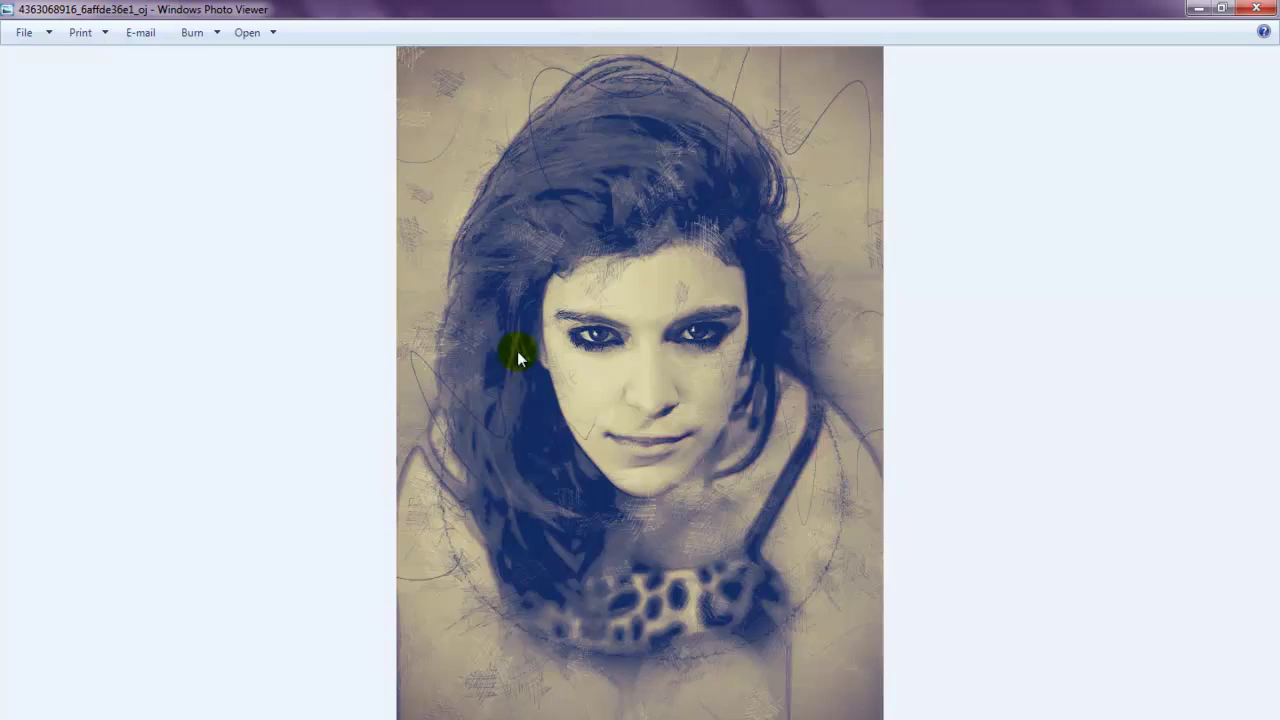
{"action": "scroll", "coordinate": [517, 357], "scroll_direction": "up", "scroll_amount": 5}
{"action": "mouse_move", "coordinate": [552, 329]}
{"action": "left_mouse_down"}
{"action": "mouse_move", "coordinate": [588, 665]}
{"action": "mouse_move", "coordinate": [634, 506]}
{"action": "mouse_move", "coordinate": [683, 541]}
{"action": "left_mouse_up"}
{"action": "left_click_drag", "start_coordinate": [1090, 675], "coordinate": [1060, 418]}
{"action": "mouse_move", "coordinate": [1153, 651]}
{"action": "left_mouse_down"}
{"action": "mouse_move", "coordinate": [1094, 394]}
{"action": "mouse_move", "coordinate": [1058, 326]}
{"action": "left_mouse_up"}
{"action": "mouse_move", "coordinate": [1102, 600]}
{"action": "left_mouse_down"}
{"action": "mouse_move", "coordinate": [1063, 349]}
{"action": "mouse_move", "coordinate": [1109, 423]}
{"action": "mouse_move", "coordinate": [1097, 204]}
{"action": "left_mouse_up"}
Zoom out, then view the colour pearl portrait and its sketch version.
{"action": "scroll", "coordinate": [1086, 491], "scroll_direction": "down", "scroll_amount": 2}
{"action": "scroll", "coordinate": [1057, 491], "scroll_direction": "down", "scroll_amount": 1}
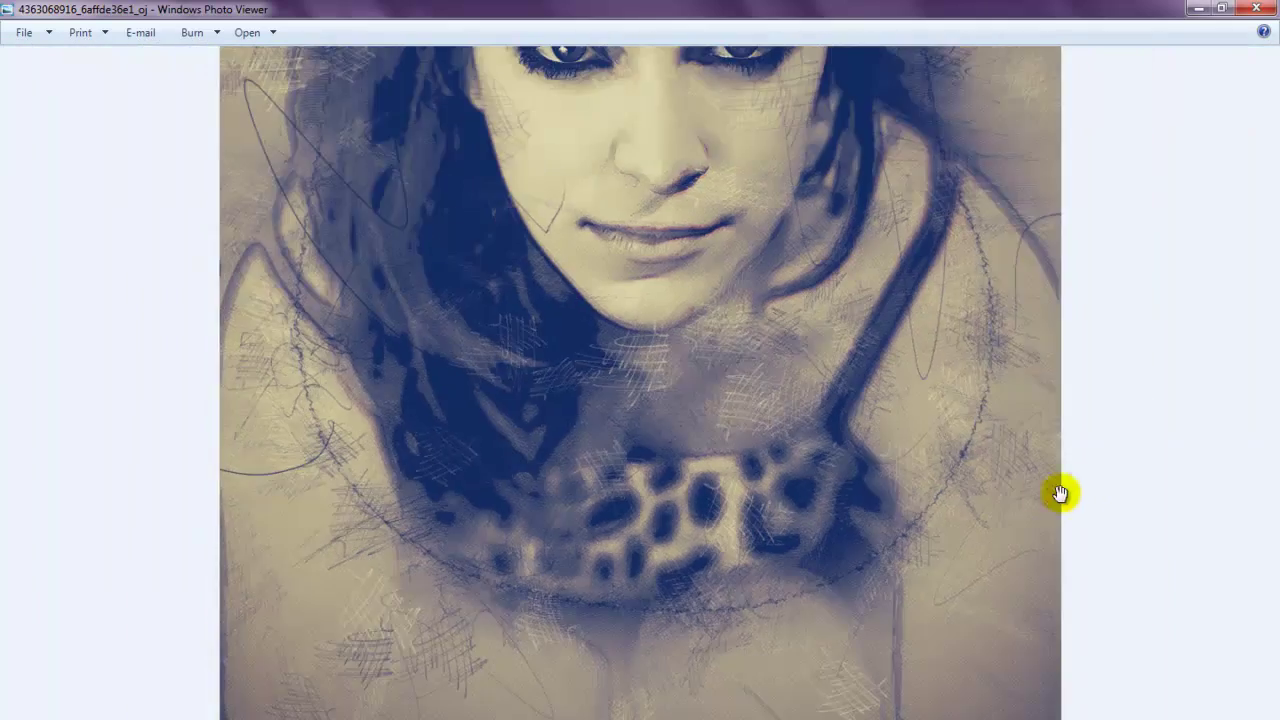
{"action": "scroll", "coordinate": [1000, 505], "scroll_direction": "down", "scroll_amount": 2}
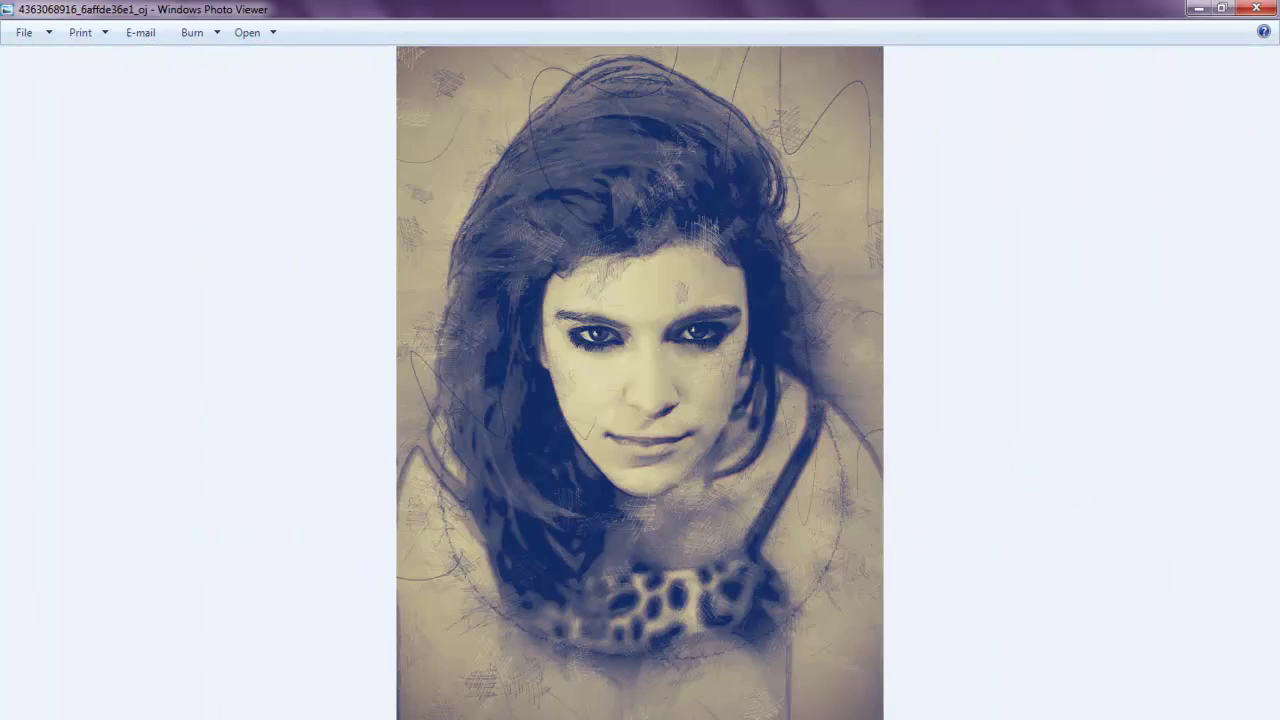
{"action": "key", "text": "Right"}
{"action": "key", "text": "Left"}
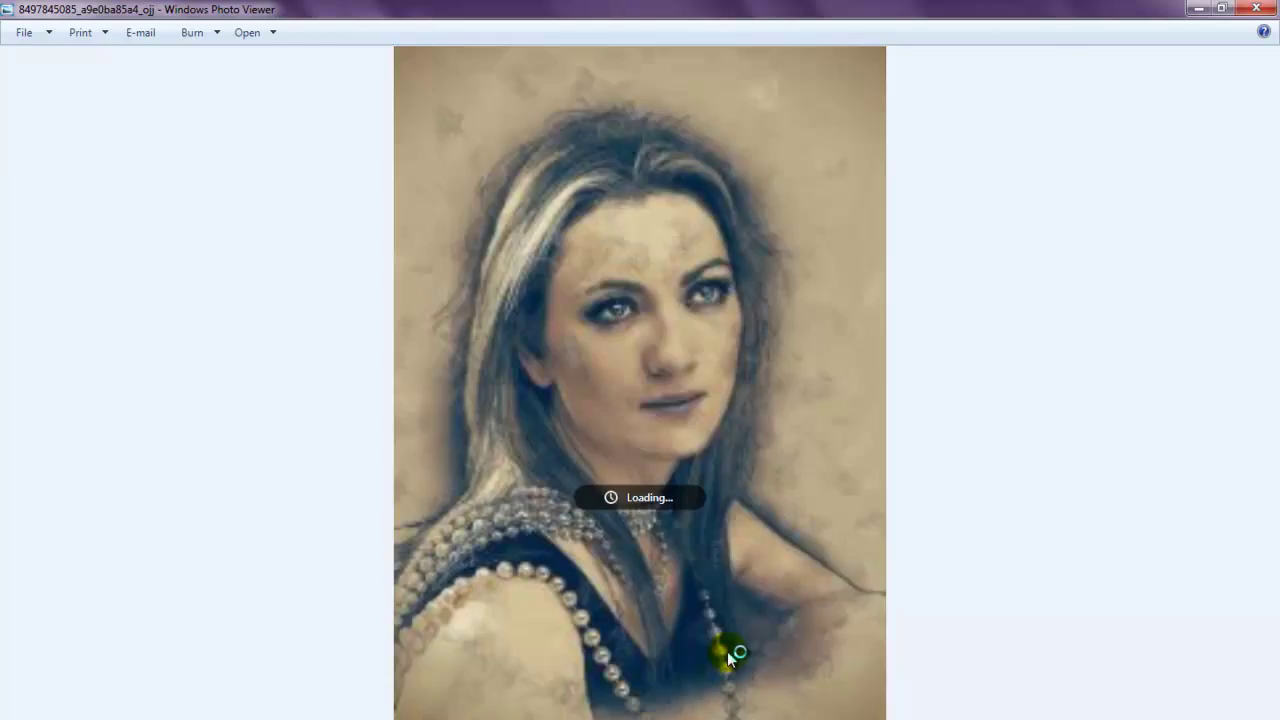
Inspect the pearl sketch from the top of the head down to the necklace and shoulder.
{"action": "scroll", "coordinate": [632, 367], "scroll_direction": "up", "scroll_amount": 1}
{"action": "scroll", "coordinate": [604, 276], "scroll_direction": "up", "scroll_amount": 2}
{"action": "left_click_drag", "start_coordinate": [604, 276], "coordinate": [634, 571]}
{"action": "mouse_move", "coordinate": [658, 430]}
{"action": "left_mouse_down"}
{"action": "mouse_move", "coordinate": [644, 660]}
{"action": "mouse_move", "coordinate": [657, 314]}
{"action": "left_mouse_up"}
{"action": "mouse_move", "coordinate": [700, 508]}
{"action": "left_mouse_down"}
{"action": "mouse_move", "coordinate": [580, 191]}
{"action": "mouse_move", "coordinate": [595, 299]}
{"action": "left_mouse_up"}
{"action": "left_click_drag", "start_coordinate": [592, 438], "coordinate": [550, 125]}
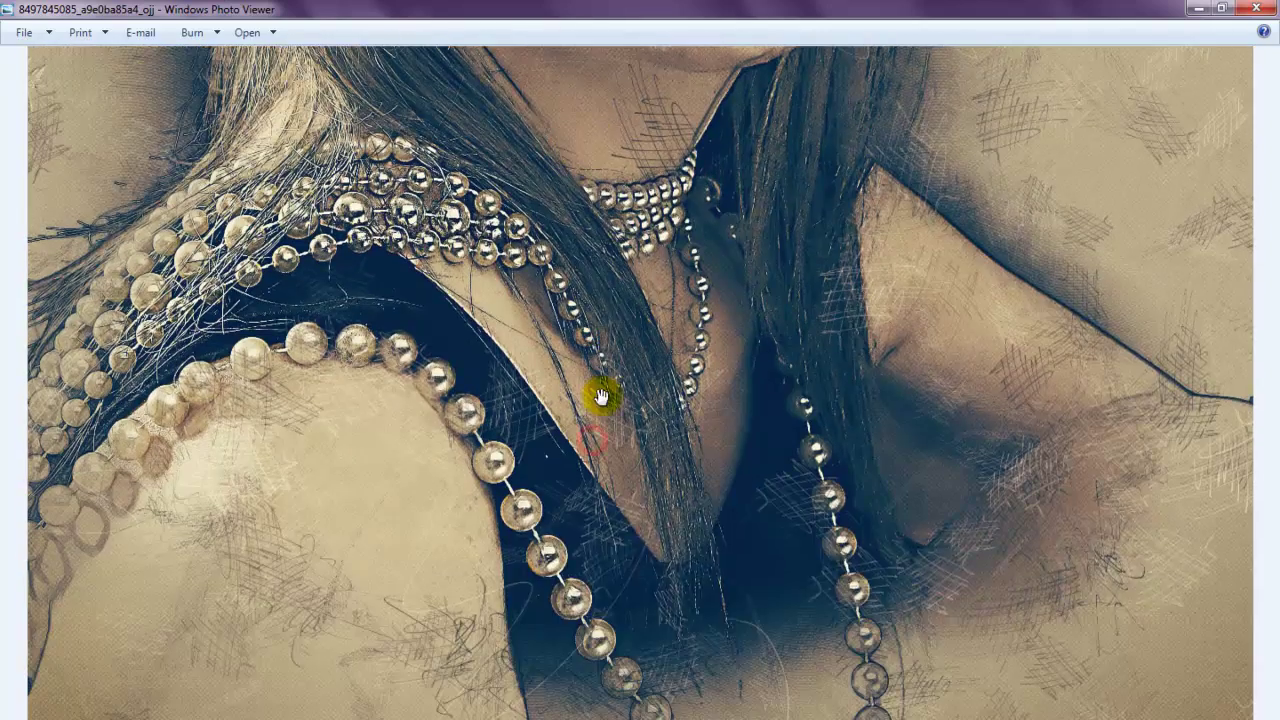
{"action": "scroll", "coordinate": [763, 440], "scroll_direction": "down", "scroll_amount": 5}
Open dad1 and its dad1j sketch, inspect the top of the head, then zoom out.
{"action": "key", "text": "Right"}
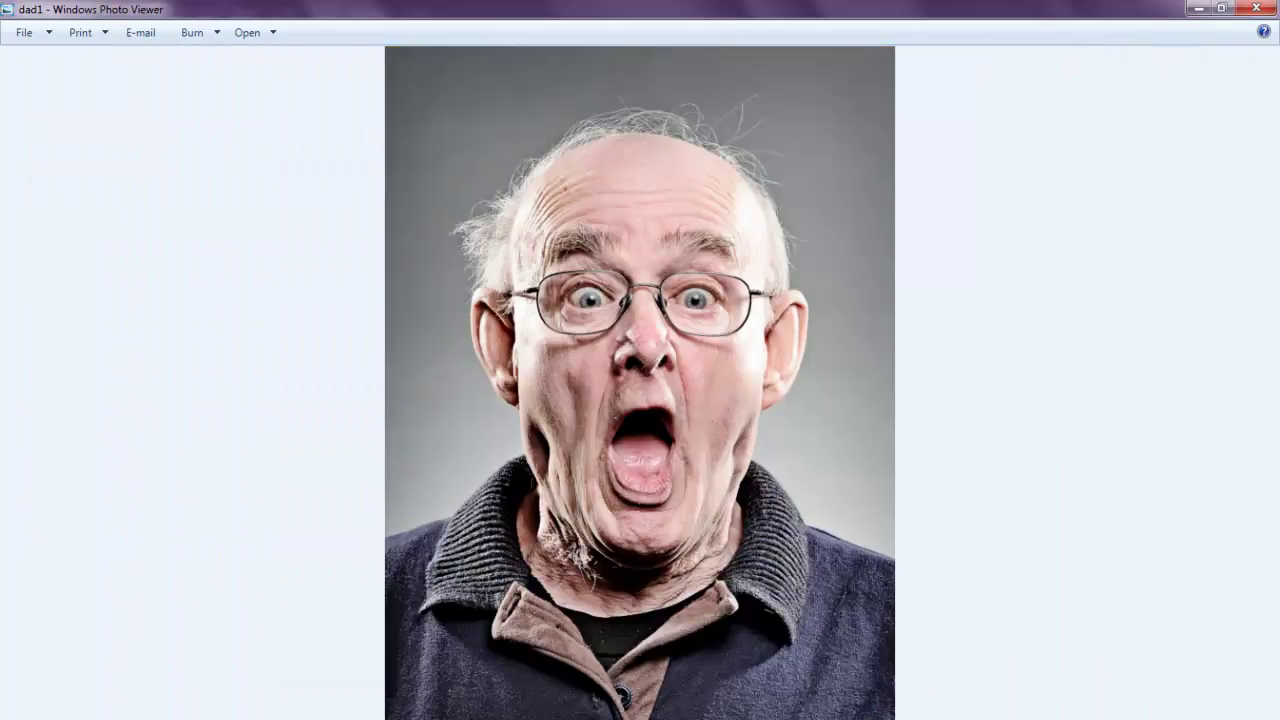
{"action": "key", "text": "Right"}
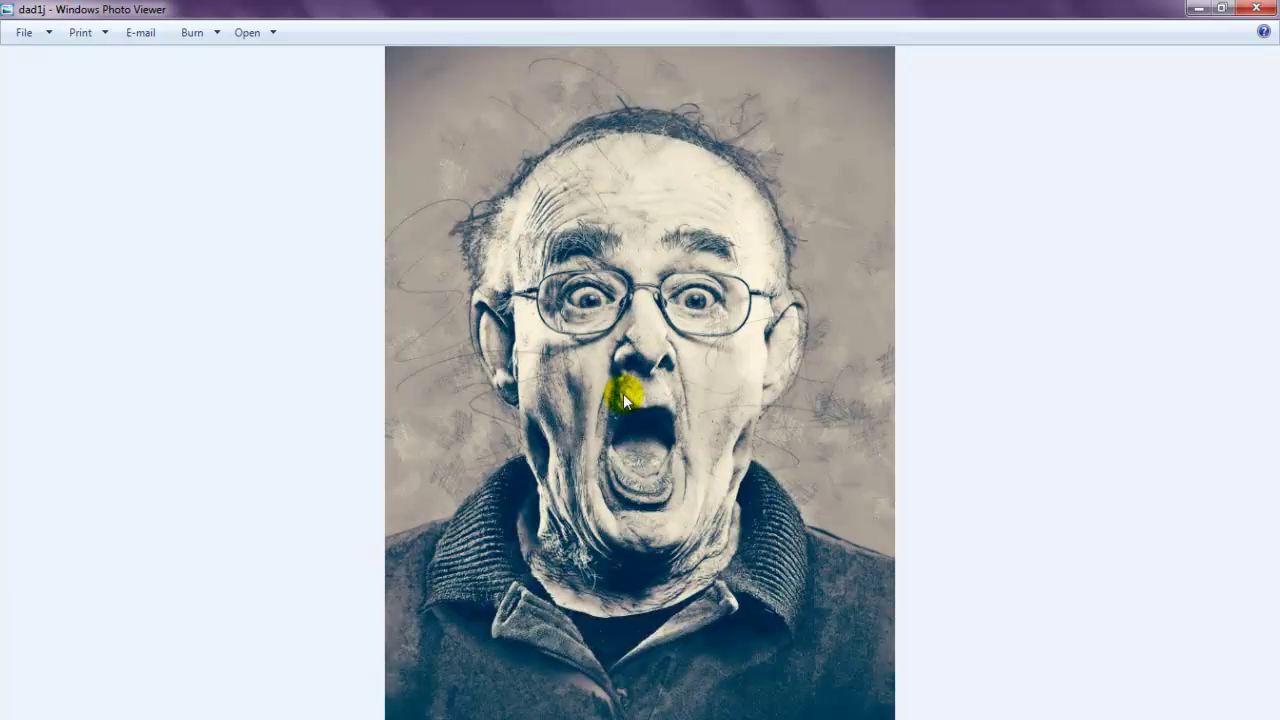
{"action": "scroll", "coordinate": [620, 374], "scroll_direction": "up", "scroll_amount": 3}
{"action": "left_click_drag", "start_coordinate": [586, 268], "coordinate": [614, 614]}
{"action": "mouse_move", "coordinate": [666, 271]}
{"action": "left_mouse_down"}
{"action": "mouse_move", "coordinate": [637, 563]}
{"action": "mouse_move", "coordinate": [666, 314]}
{"action": "mouse_move", "coordinate": [614, 57]}
{"action": "left_mouse_up"}
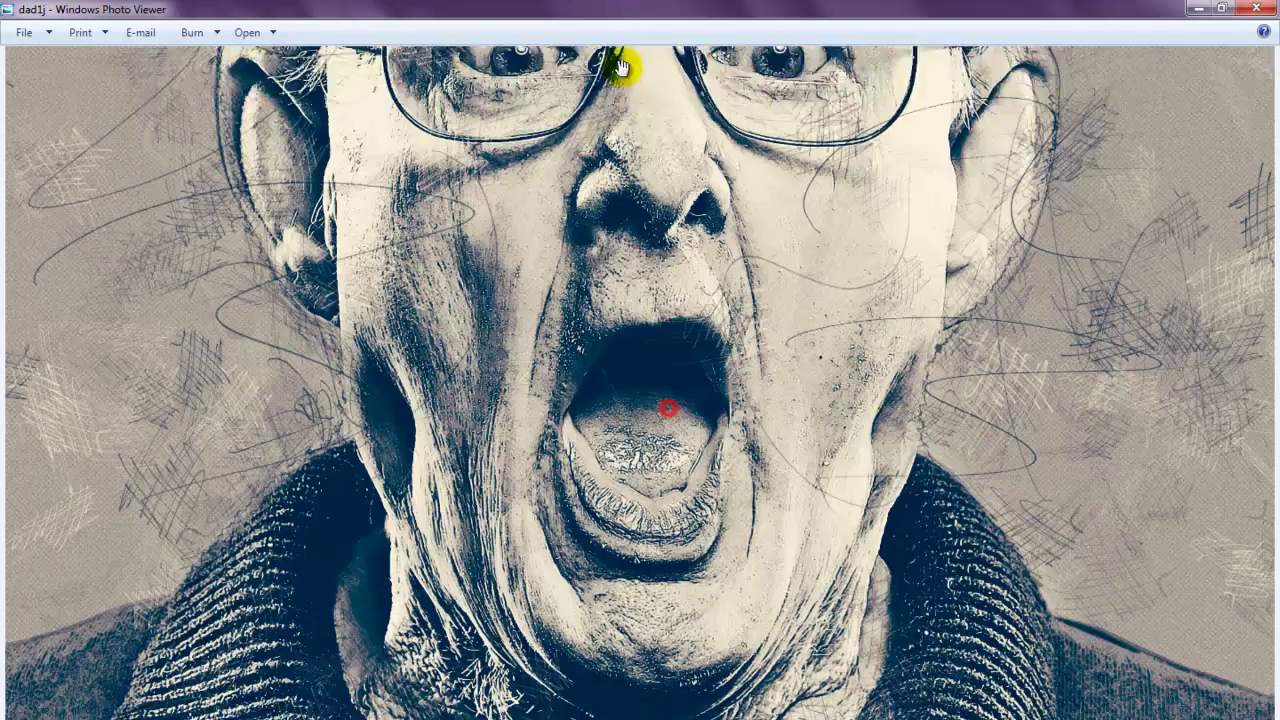
{"action": "scroll", "coordinate": [705, 290], "scroll_direction": "down", "scroll_amount": 2}
{"action": "scroll", "coordinate": [712, 305], "scroll_direction": "down", "scroll_amount": 1}
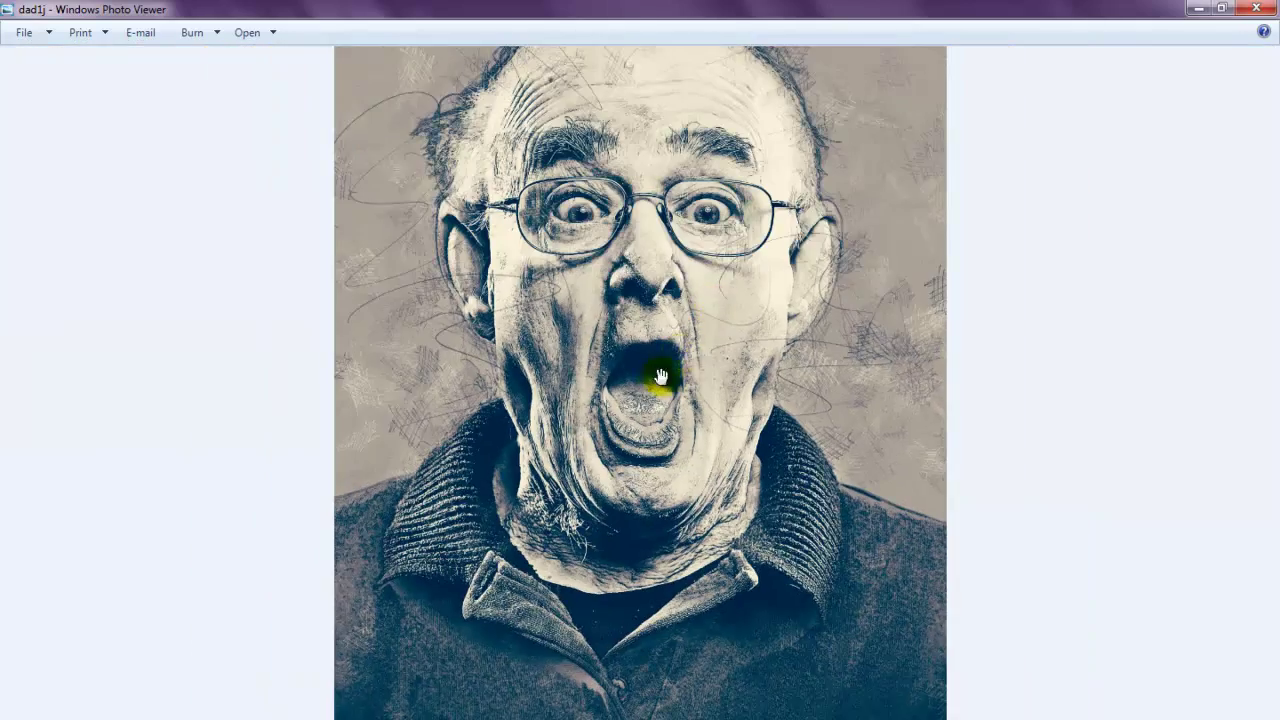
{"action": "scroll", "coordinate": [654, 608], "scroll_direction": "down", "scroll_amount": 1}
Advance to the Depositphotos_49796531_cropj torso sketch and zoom onto the chest and face.
{"action": "key", "text": "Right"}
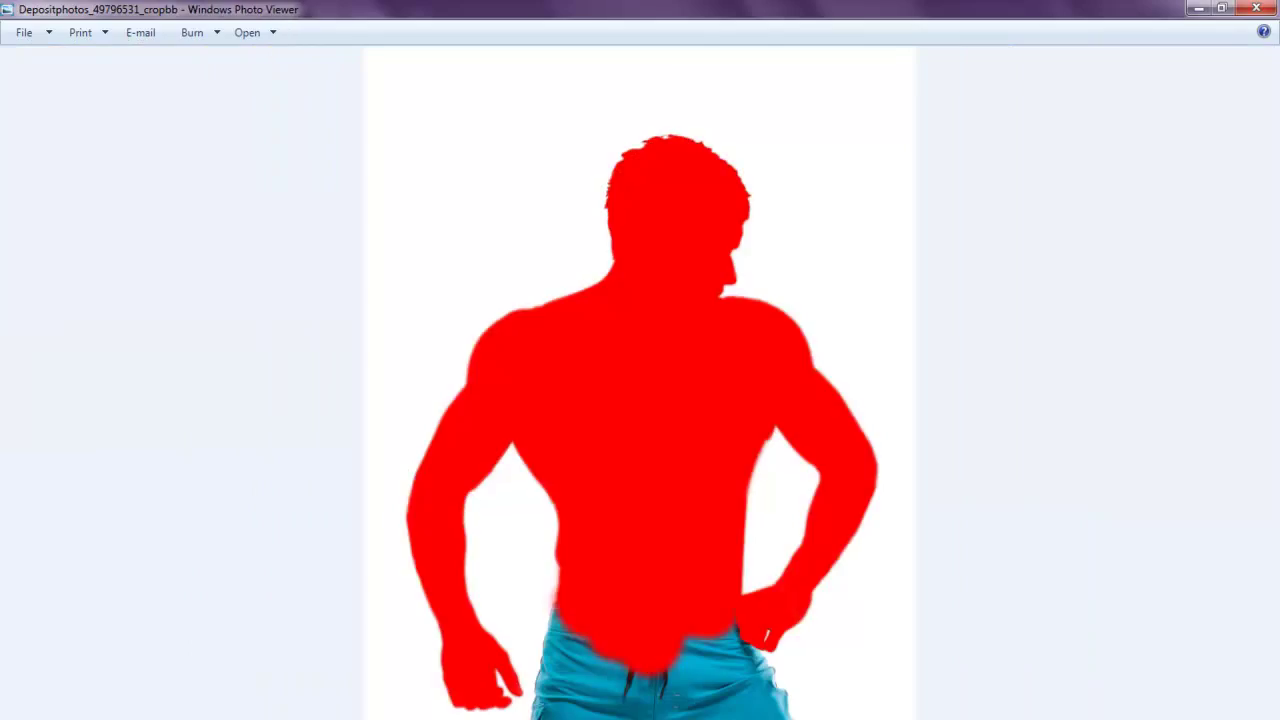
{"action": "key", "text": "Right"}
{"action": "scroll", "coordinate": [663, 383], "scroll_direction": "up", "scroll_amount": 2}
{"action": "scroll", "coordinate": [543, 486], "scroll_direction": "up", "scroll_amount": 1}
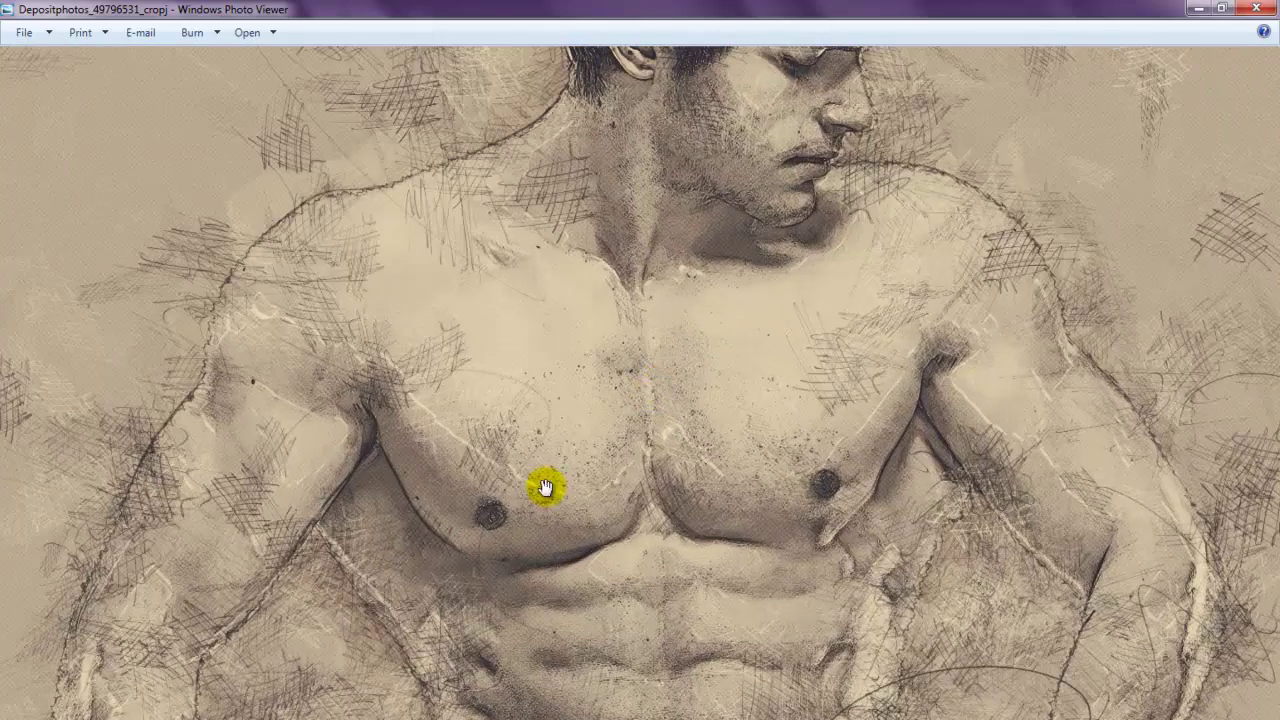
{"action": "scroll", "coordinate": [532, 490], "scroll_direction": "up", "scroll_amount": 2}
{"action": "left_click_drag", "start_coordinate": [892, 5], "coordinate": [750, 488]}
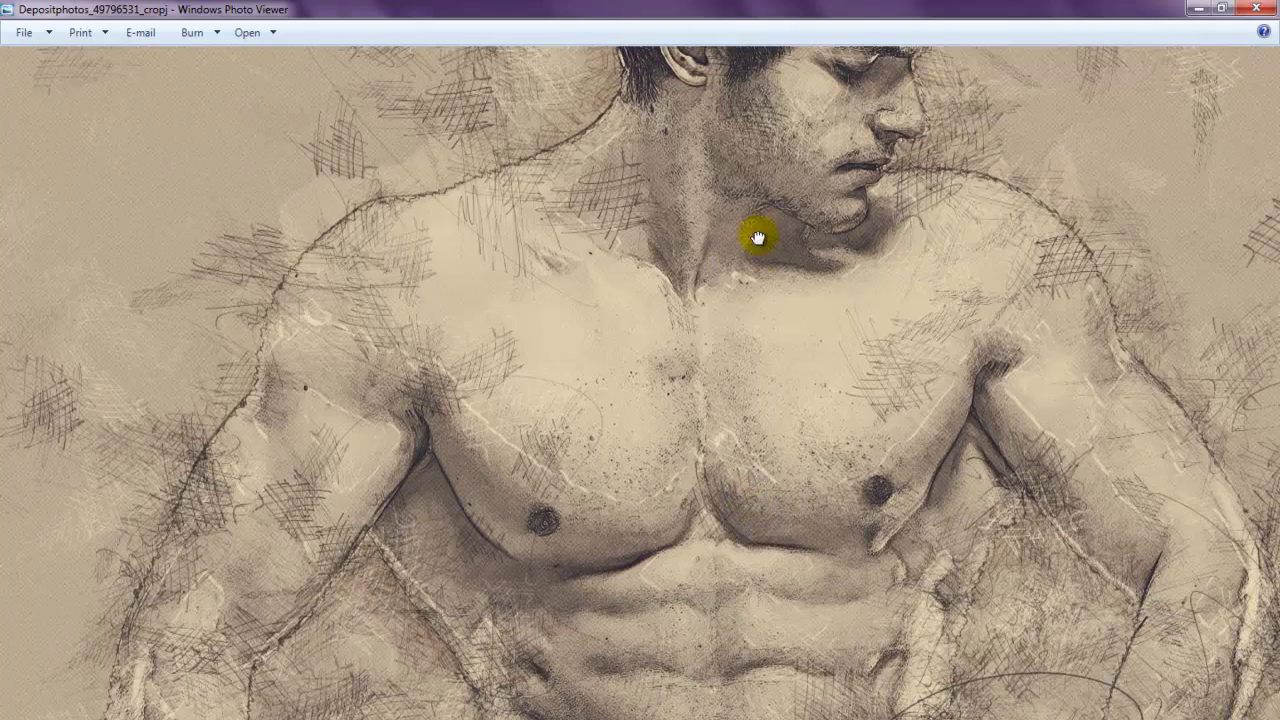
Pan the torso sketch over the head, chest, abdomen and shorts.
{"action": "left_click_drag", "start_coordinate": [757, 230], "coordinate": [694, 477]}
{"action": "mouse_move", "coordinate": [722, 240]}
{"action": "left_mouse_down"}
{"action": "mouse_move", "coordinate": [691, 464]}
{"action": "mouse_move", "coordinate": [543, 286]}
{"action": "left_mouse_up"}
{"action": "left_click_drag", "start_coordinate": [720, 570], "coordinate": [751, 331]}
{"action": "left_click_drag", "start_coordinate": [914, 457], "coordinate": [750, 202]}
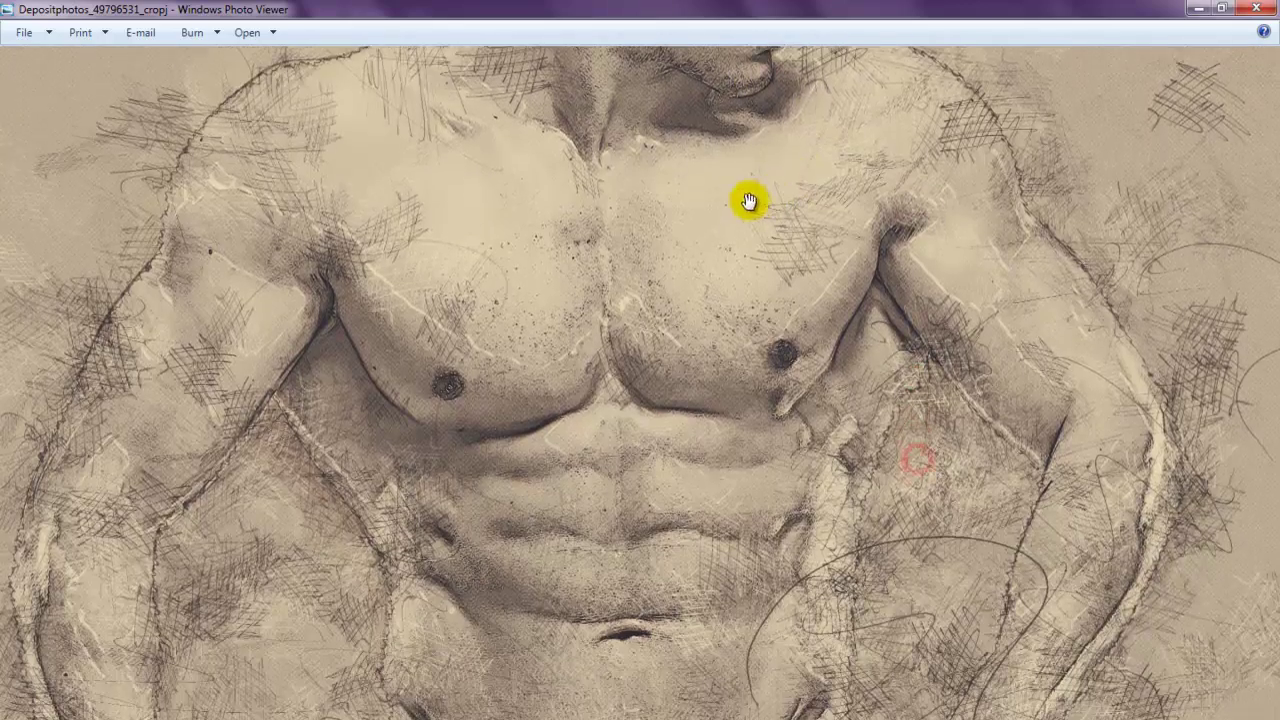
{"action": "mouse_move", "coordinate": [1006, 537]}
{"action": "left_mouse_down"}
{"action": "mouse_move", "coordinate": [957, 486]}
{"action": "mouse_move", "coordinate": [943, 423]}
{"action": "mouse_move", "coordinate": [968, 414]}
{"action": "left_mouse_up"}
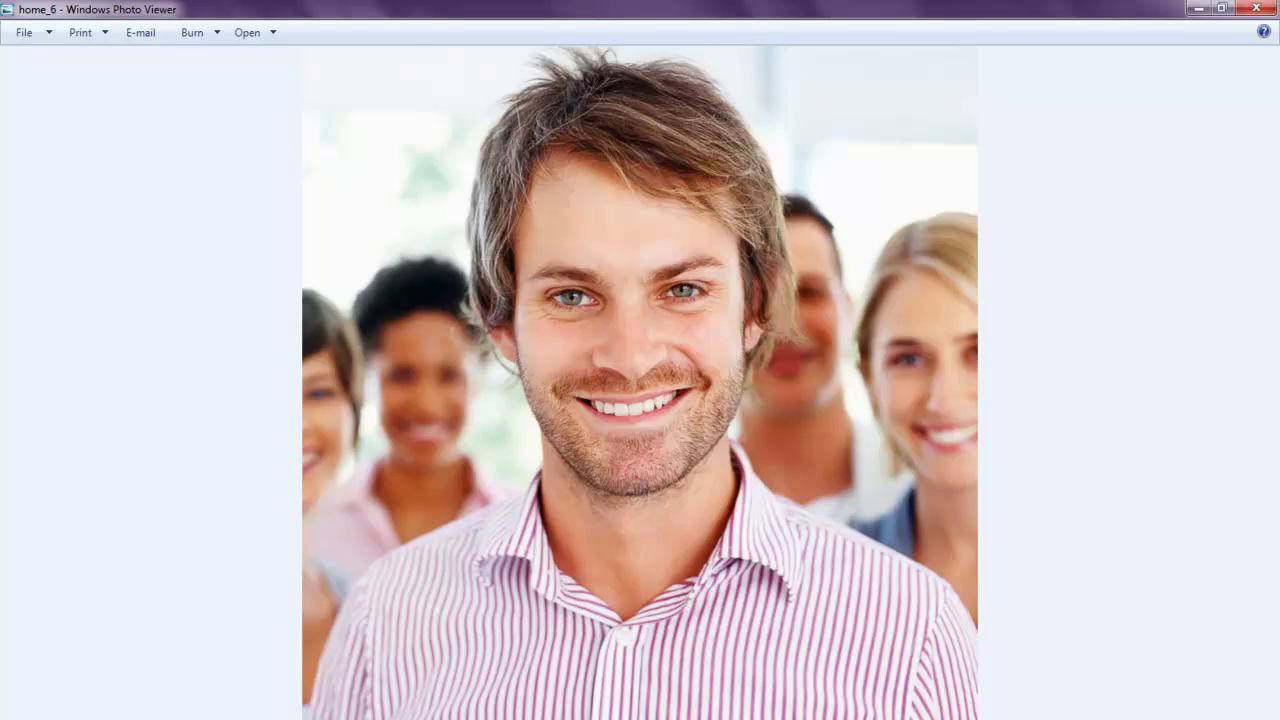
Open home_6j zoomed in and inspect the forehead, hair, mouth, chin and eyes.
{"action": "key", "text": "Right"}
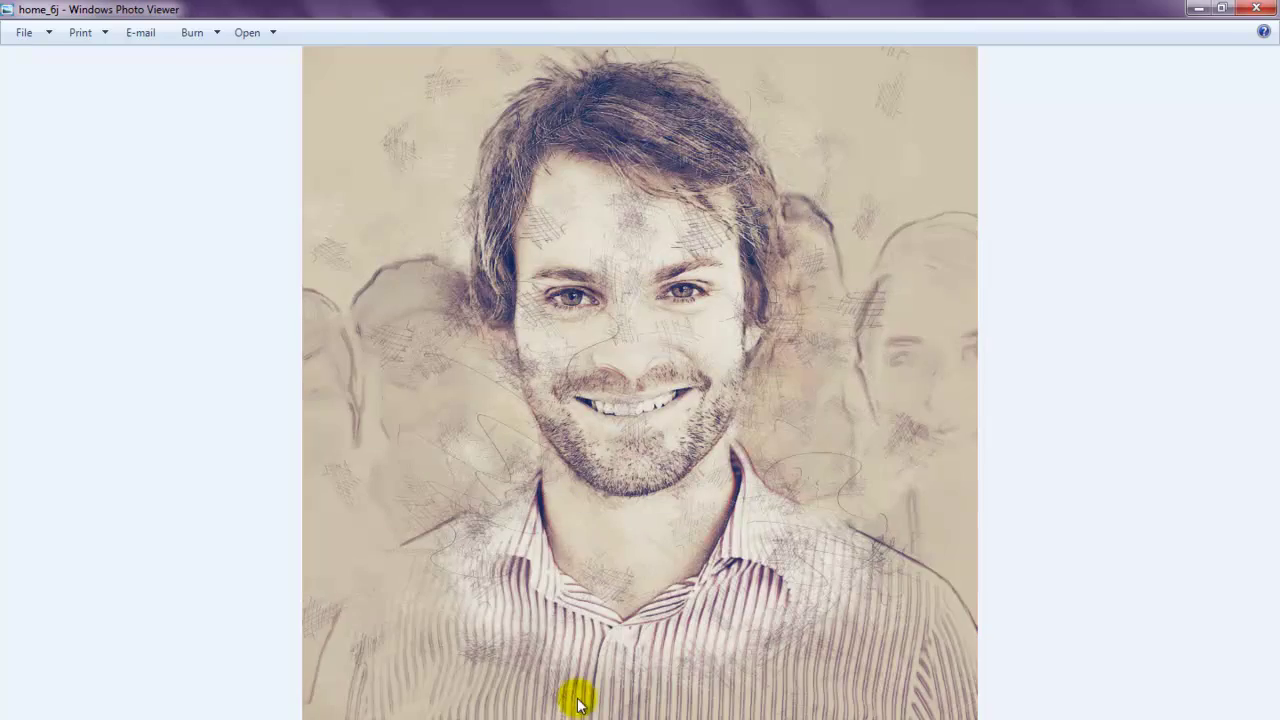
{"action": "scroll", "coordinate": [643, 407], "scroll_direction": "up", "scroll_amount": 3}
{"action": "left_click_drag", "start_coordinate": [623, 337], "coordinate": [691, 614]}
{"action": "mouse_move", "coordinate": [657, 371]}
{"action": "left_mouse_down"}
{"action": "mouse_move", "coordinate": [640, 523]}
{"action": "mouse_move", "coordinate": [649, 657]}
{"action": "left_mouse_up"}
{"action": "mouse_move", "coordinate": [660, 610]}
{"action": "left_mouse_down"}
{"action": "mouse_move", "coordinate": [674, 409]}
{"action": "mouse_move", "coordinate": [631, 274]}
{"action": "left_mouse_up"}
{"action": "mouse_move", "coordinate": [688, 543]}
{"action": "left_mouse_down"}
{"action": "mouse_move", "coordinate": [649, 463]}
{"action": "mouse_move", "coordinate": [433, 483]}
{"action": "mouse_move", "coordinate": [451, 586]}
{"action": "mouse_move", "coordinate": [437, 651]}
{"action": "mouse_move", "coordinate": [482, 353]}
{"action": "left_mouse_up"}
{"action": "mouse_move", "coordinate": [349, 429]}
{"action": "left_mouse_down"}
{"action": "mouse_move", "coordinate": [694, 357]}
{"action": "mouse_move", "coordinate": [814, 457]}
{"action": "mouse_move", "coordinate": [794, 694]}
{"action": "mouse_move", "coordinate": [663, 514]}
{"action": "mouse_move", "coordinate": [711, 509]}
{"action": "left_mouse_up"}
Zoom partly out to view the striped shirt and face, then zoom out fully.
{"action": "scroll", "coordinate": [711, 509], "scroll_direction": "down", "scroll_amount": 2}
{"action": "left_click_drag", "start_coordinate": [750, 632], "coordinate": [666, 509]}
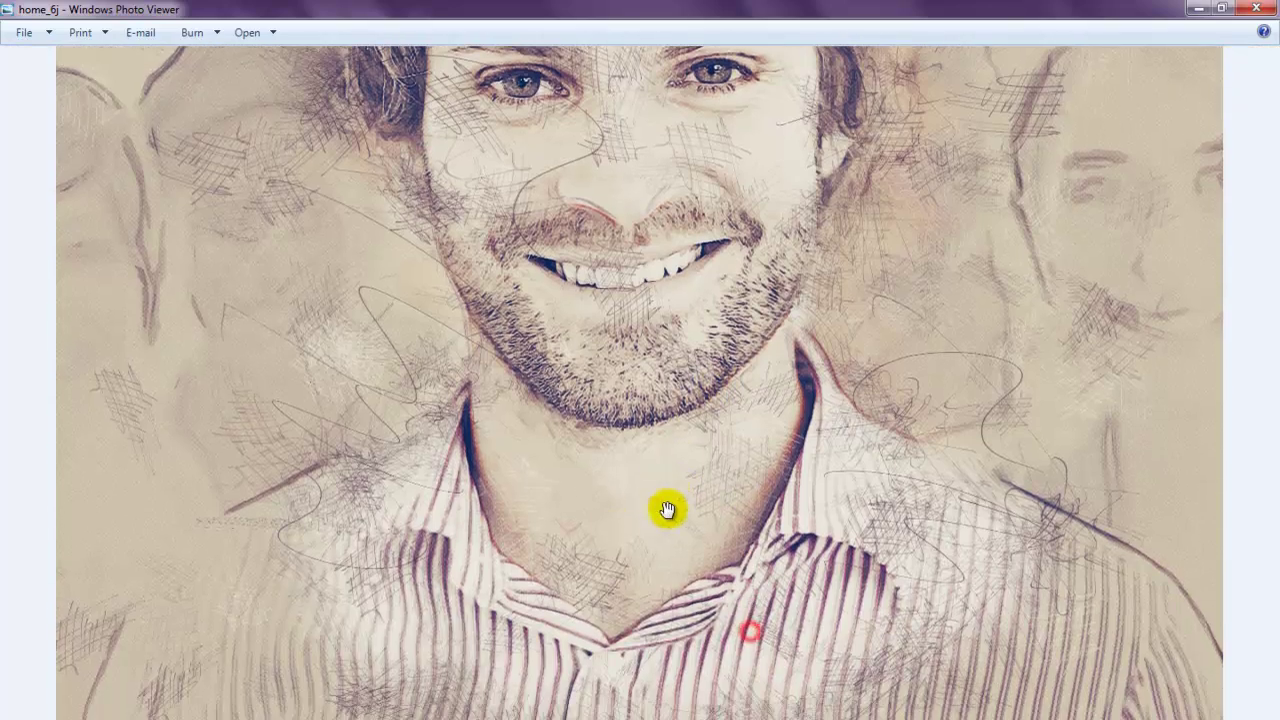
{"action": "mouse_move", "coordinate": [668, 620]}
{"action": "left_mouse_down"}
{"action": "mouse_move", "coordinate": [669, 371]}
{"action": "mouse_move", "coordinate": [634, 629]}
{"action": "left_mouse_up"}
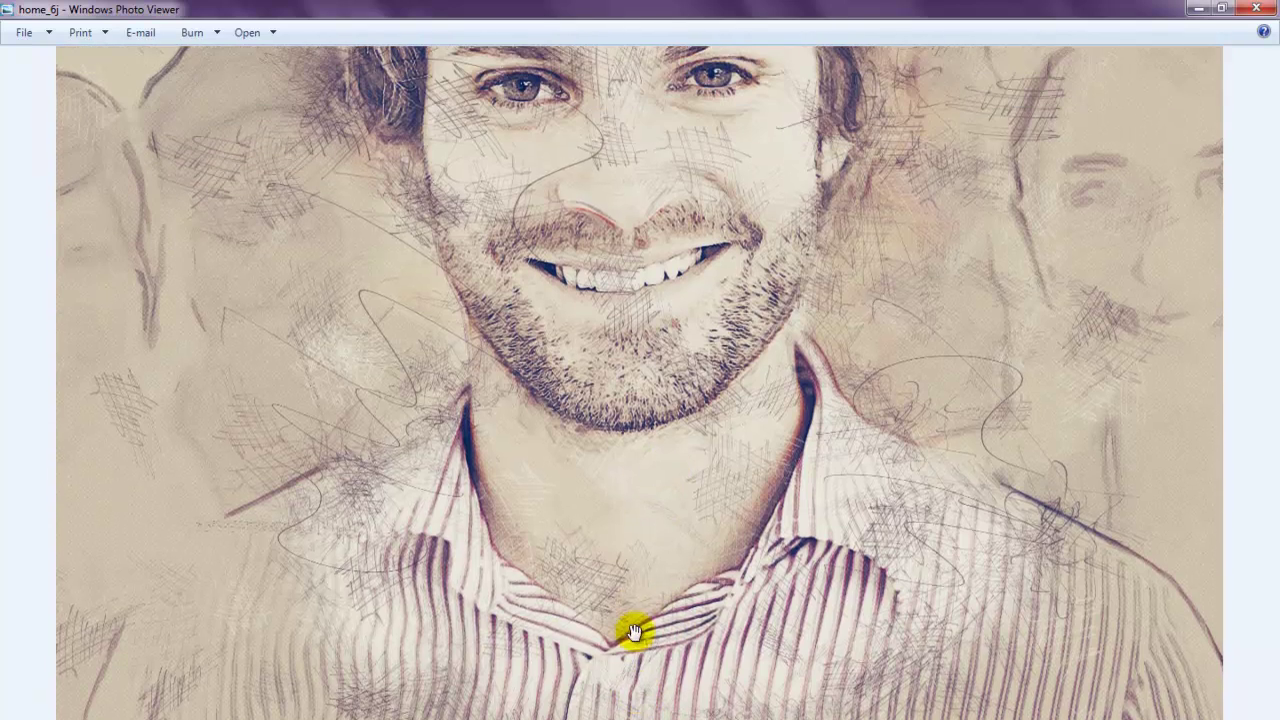
{"action": "left_click_drag", "start_coordinate": [620, 400], "coordinate": [626, 471]}
{"action": "left_click_drag", "start_coordinate": [626, 410], "coordinate": [600, 598]}
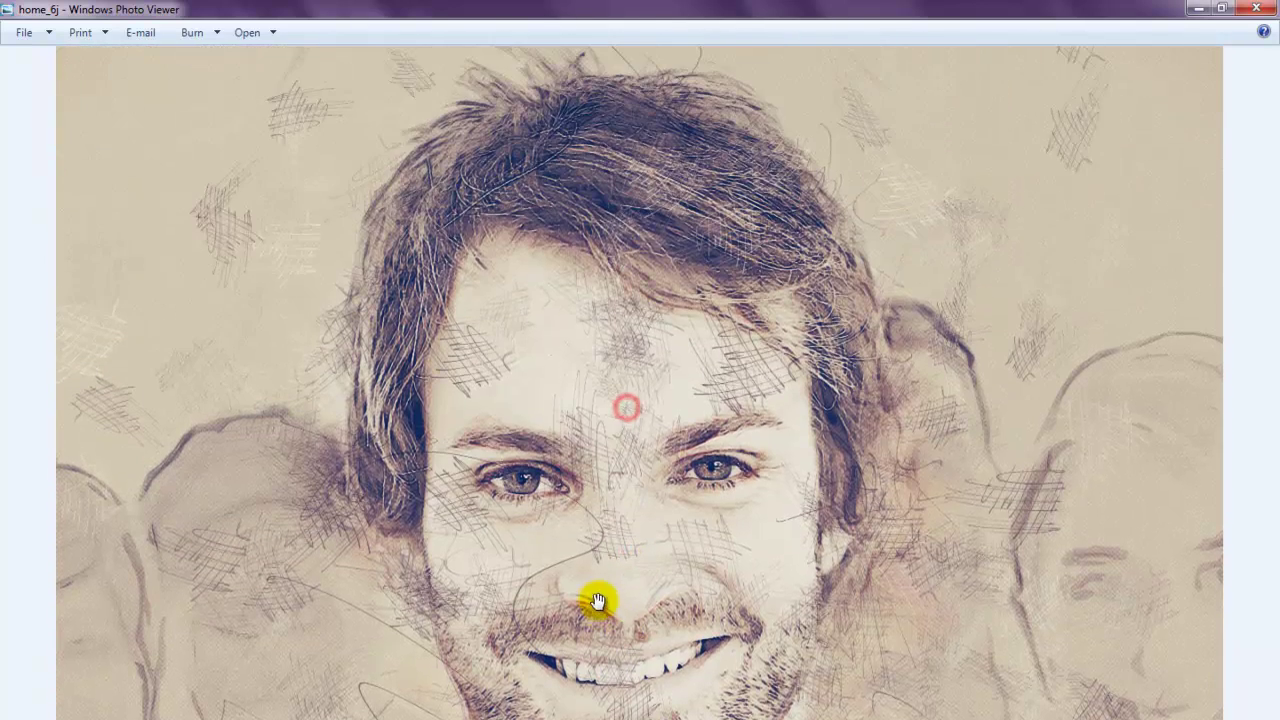
{"action": "scroll", "coordinate": [602, 585], "scroll_direction": "down", "scroll_amount": 2}
Inspect the Image_000013j race-car sketch zoomed in, then advance to indian-modelb.
{"action": "key", "text": "Right"}
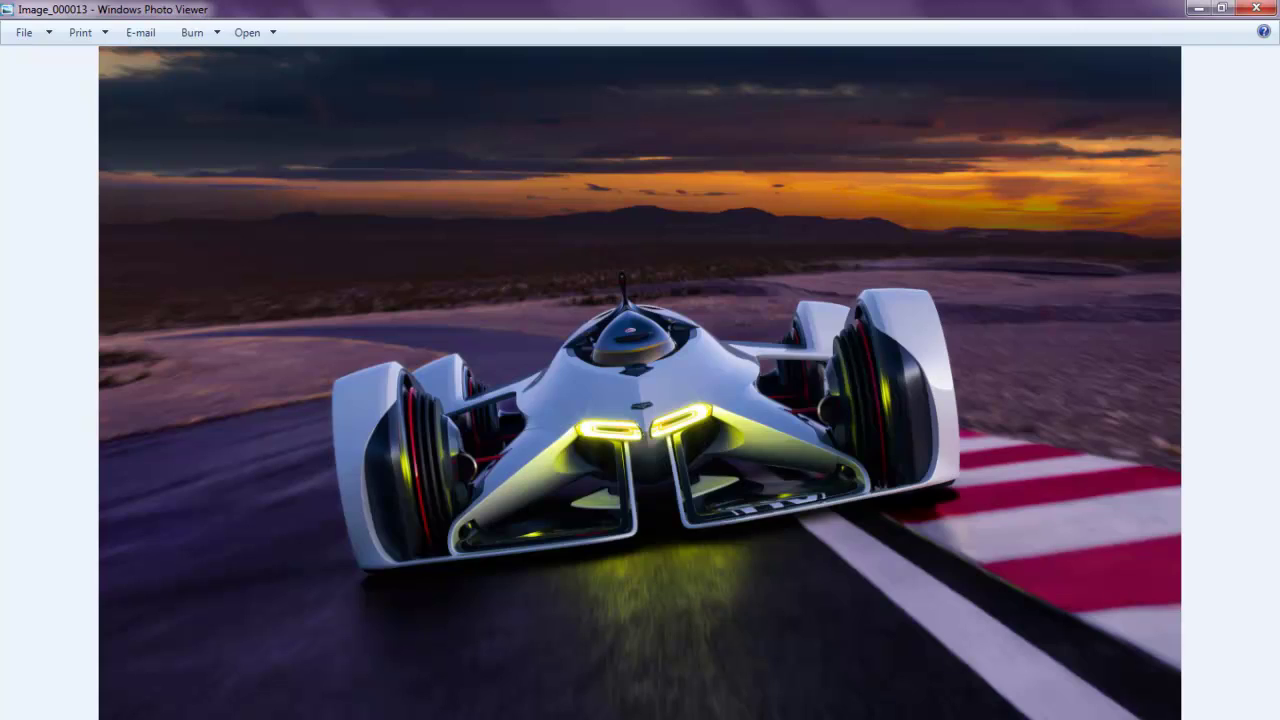
{"action": "key", "text": "Right"}
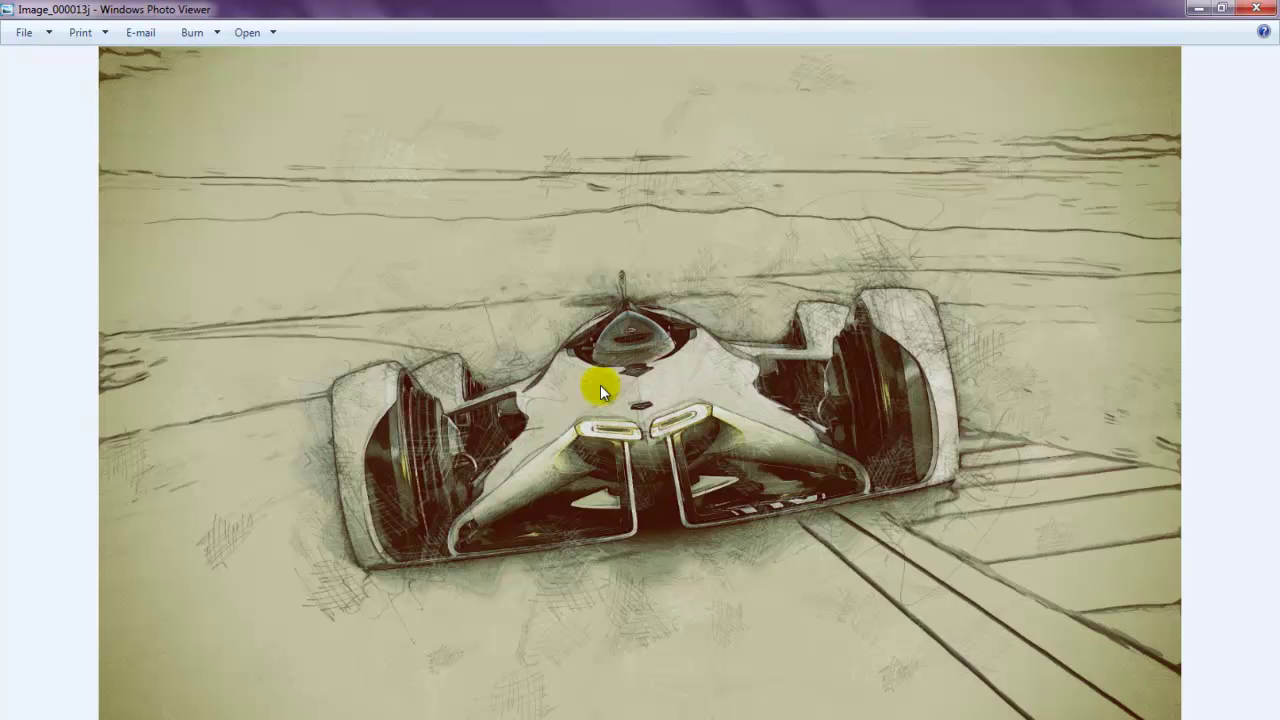
{"action": "scroll", "coordinate": [600, 388], "scroll_direction": "up", "scroll_amount": 2}
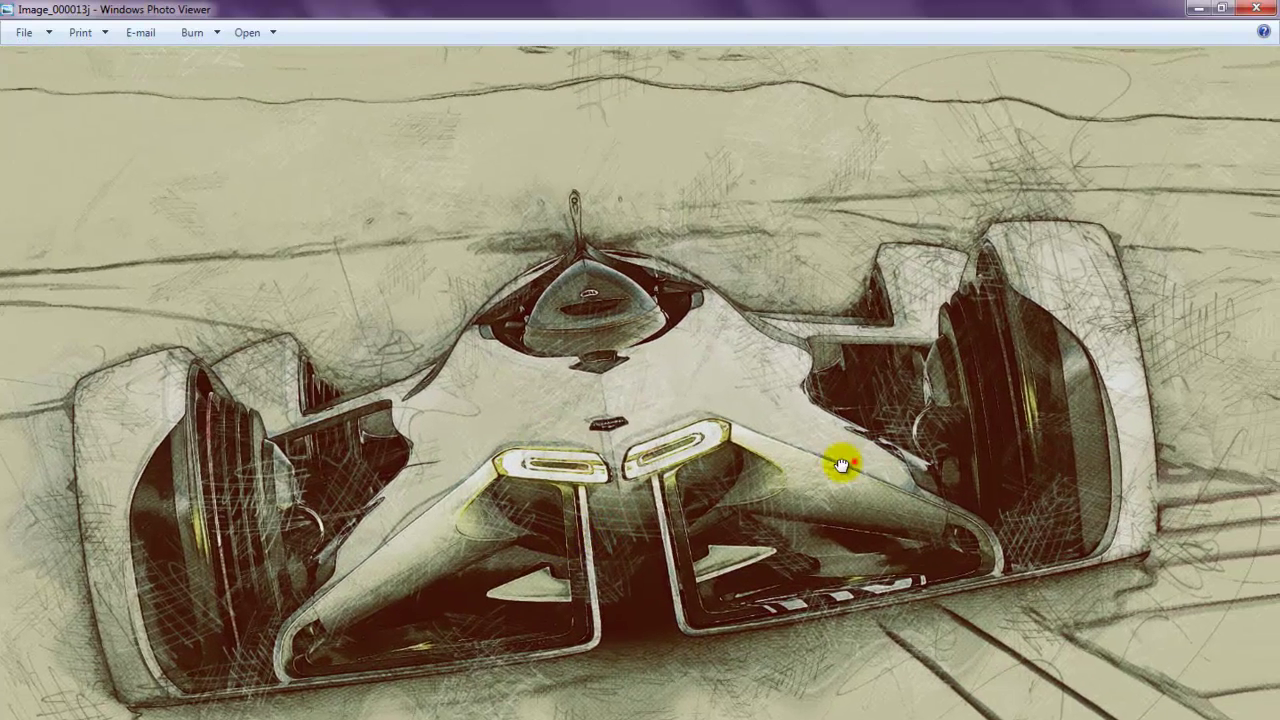
{"action": "mouse_move", "coordinate": [843, 463]}
{"action": "left_mouse_down"}
{"action": "mouse_move", "coordinate": [572, 500]}
{"action": "mouse_move", "coordinate": [921, 424]}
{"action": "mouse_move", "coordinate": [1214, 263]}
{"action": "left_mouse_up"}
{"action": "scroll", "coordinate": [739, 435], "scroll_direction": "down", "scroll_amount": 3}
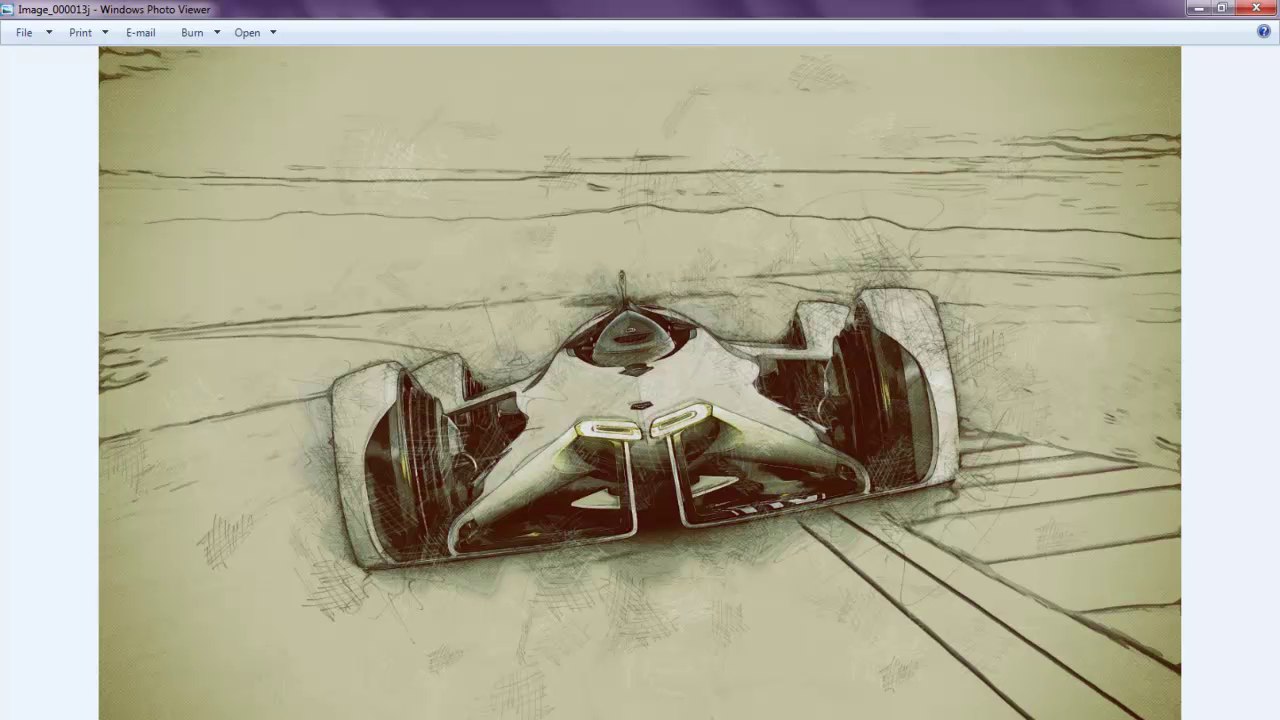
{"action": "key", "text": "Right"}
{"action": "key", "text": "Right"}
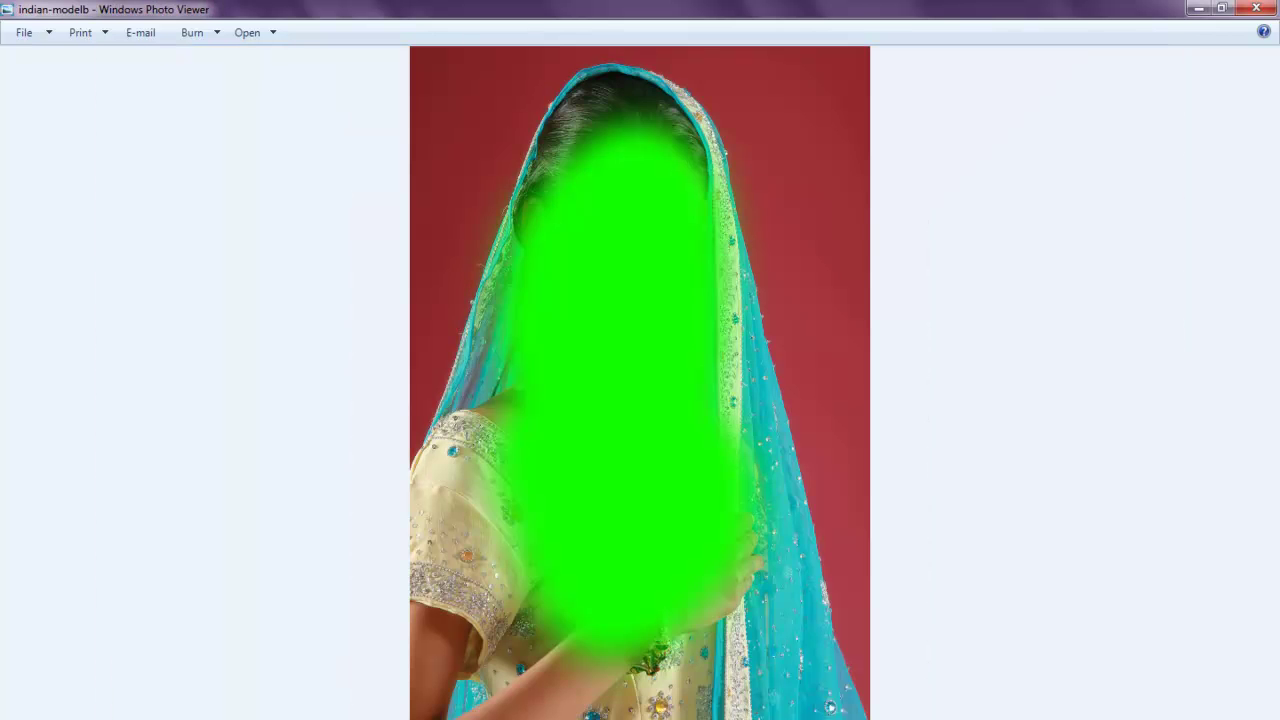
Zoom into indian-modelj and pan from face and earrings down to necklace, hand and bangle.
{"action": "scroll", "coordinate": [584, 365], "scroll_direction": "up", "scroll_amount": 3}
{"action": "left_click_drag", "start_coordinate": [623, 234], "coordinate": [668, 633]}
{"action": "left_click_drag", "start_coordinate": [698, 423], "coordinate": [684, 580]}
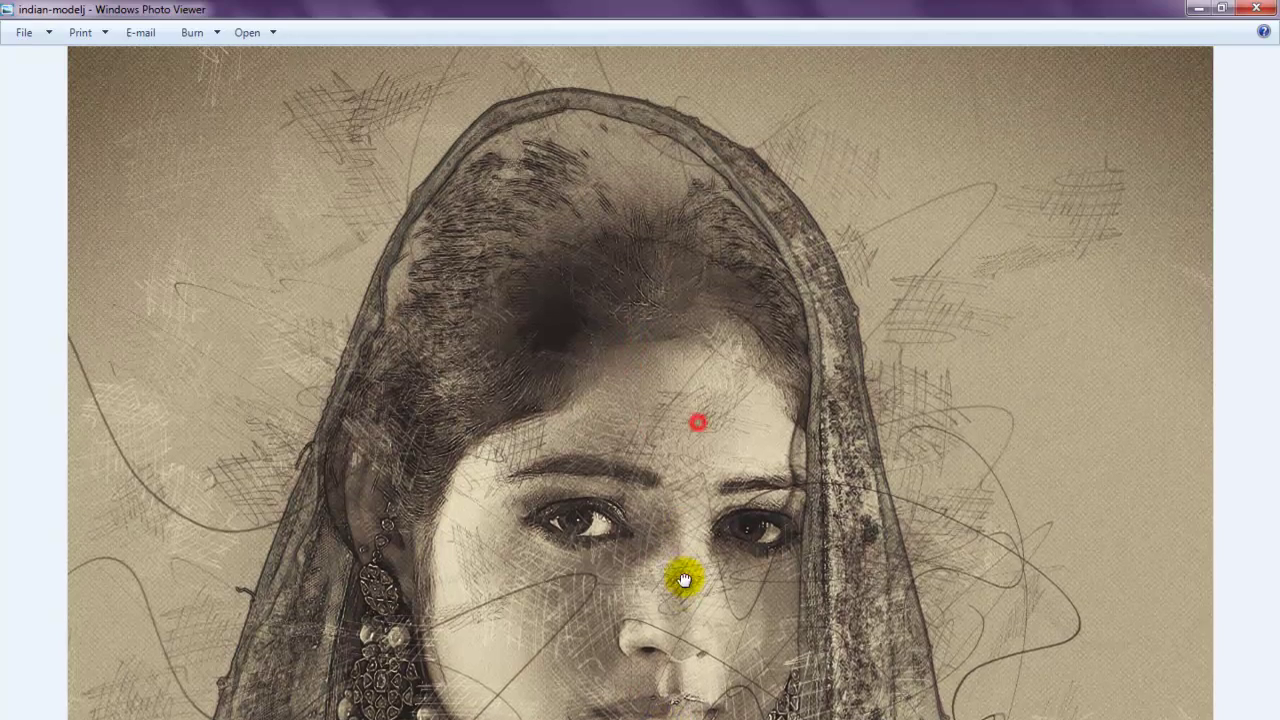
{"action": "left_click_drag", "start_coordinate": [690, 503], "coordinate": [691, 346]}
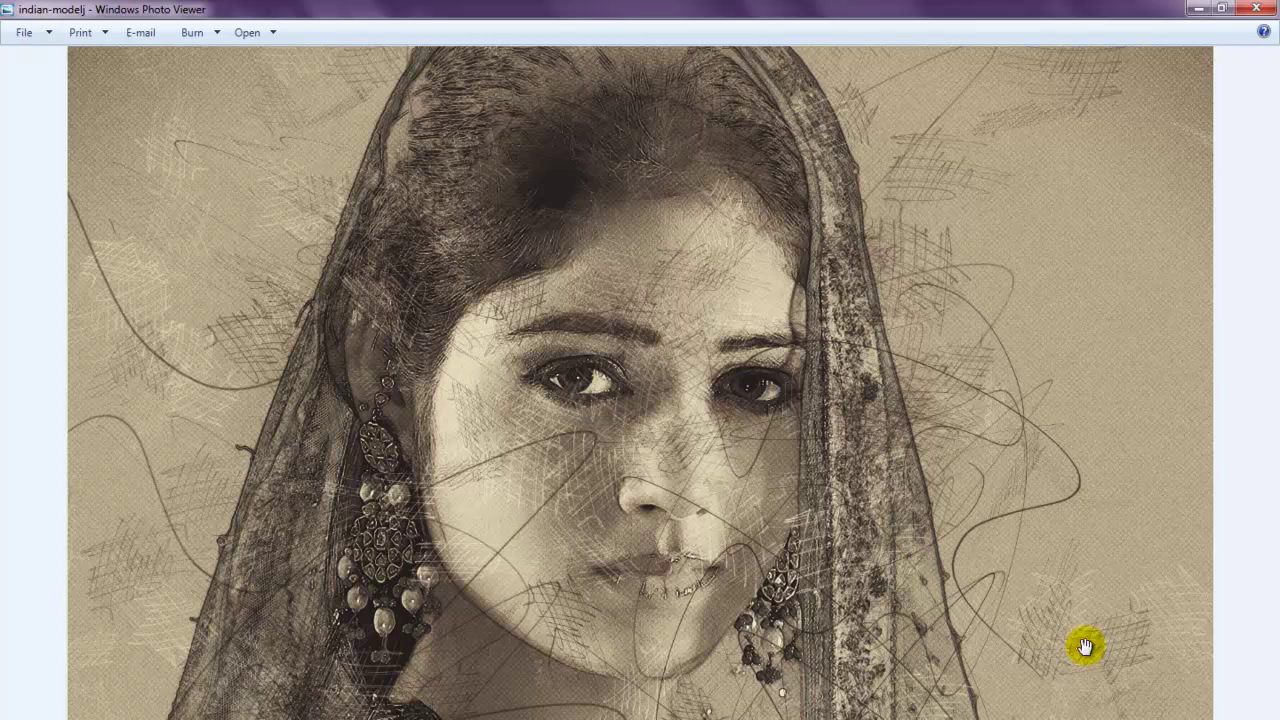
{"action": "left_click_drag", "start_coordinate": [1124, 681], "coordinate": [1125, 347]}
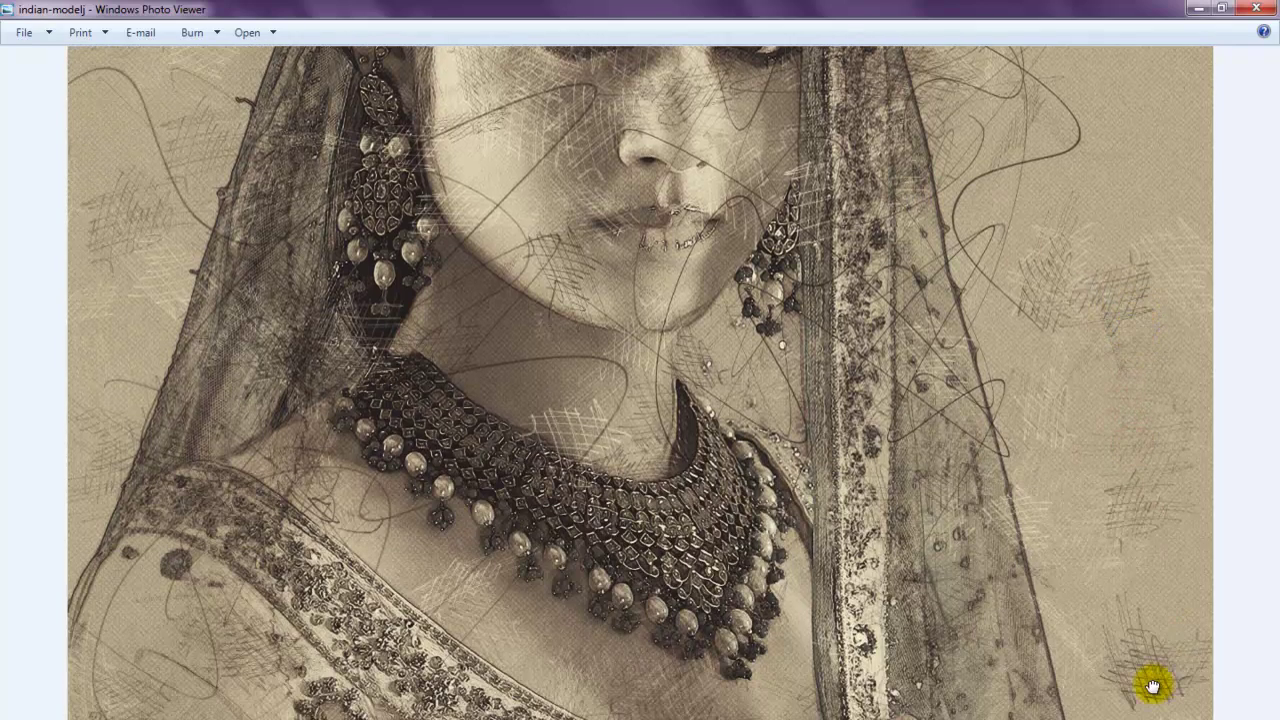
{"action": "left_click_drag", "start_coordinate": [1153, 686], "coordinate": [1157, 283]}
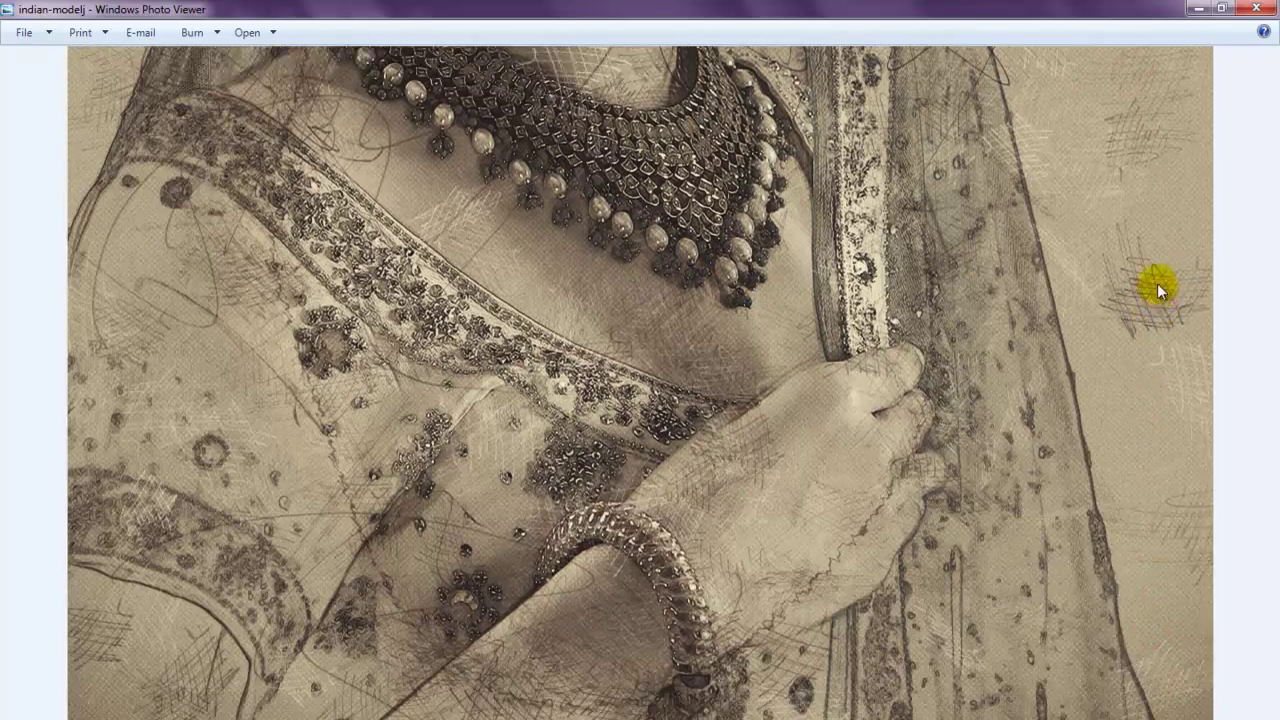
{"action": "left_click_drag", "start_coordinate": [1180, 694], "coordinate": [1180, 402]}
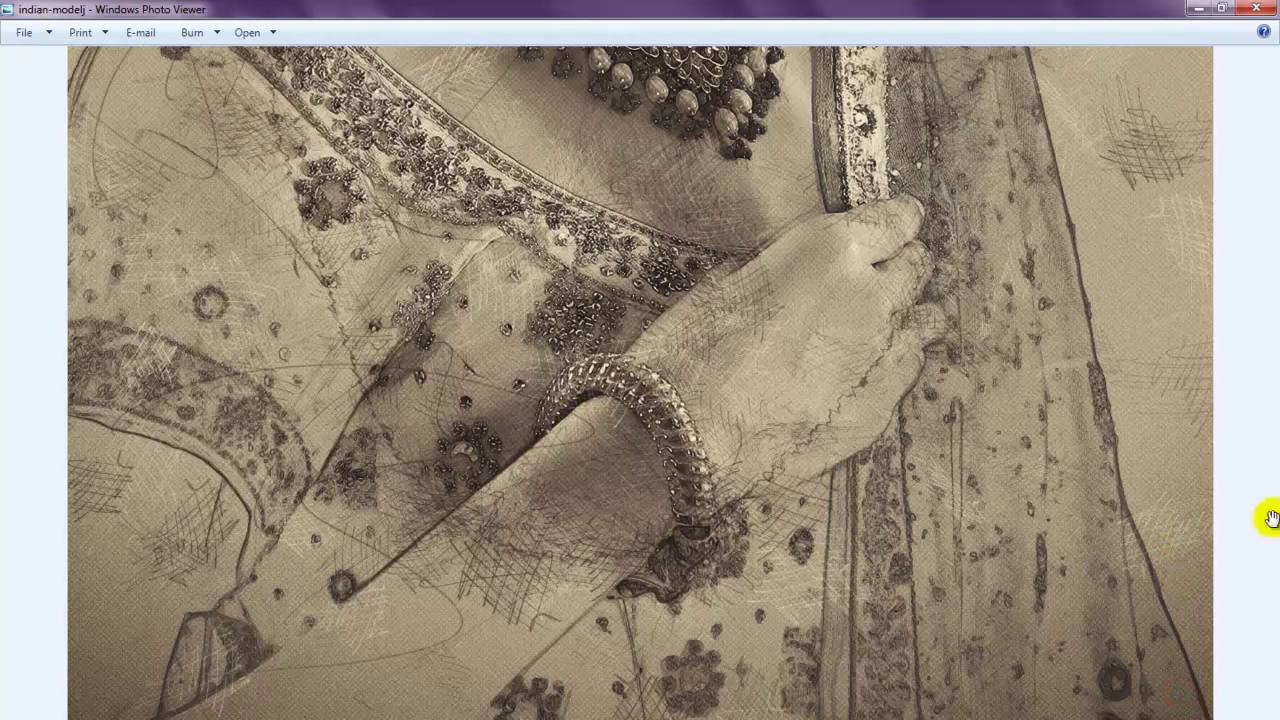
{"action": "scroll", "coordinate": [920, 449], "scroll_direction": "down", "scroll_amount": 3}
Step through mining-truck1 and its red-masked version to the mining-truck1j sketch, zoomed in.
{"action": "key", "text": "Right"}
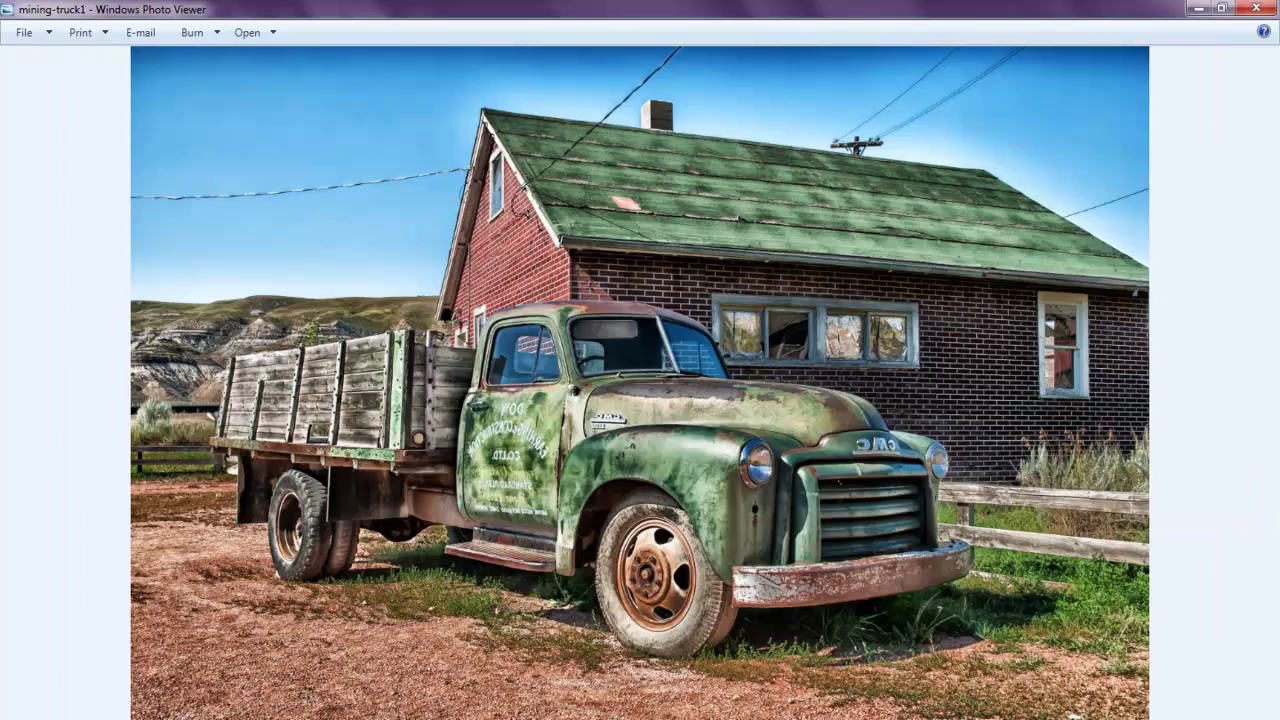
{"action": "key", "text": "Right"}
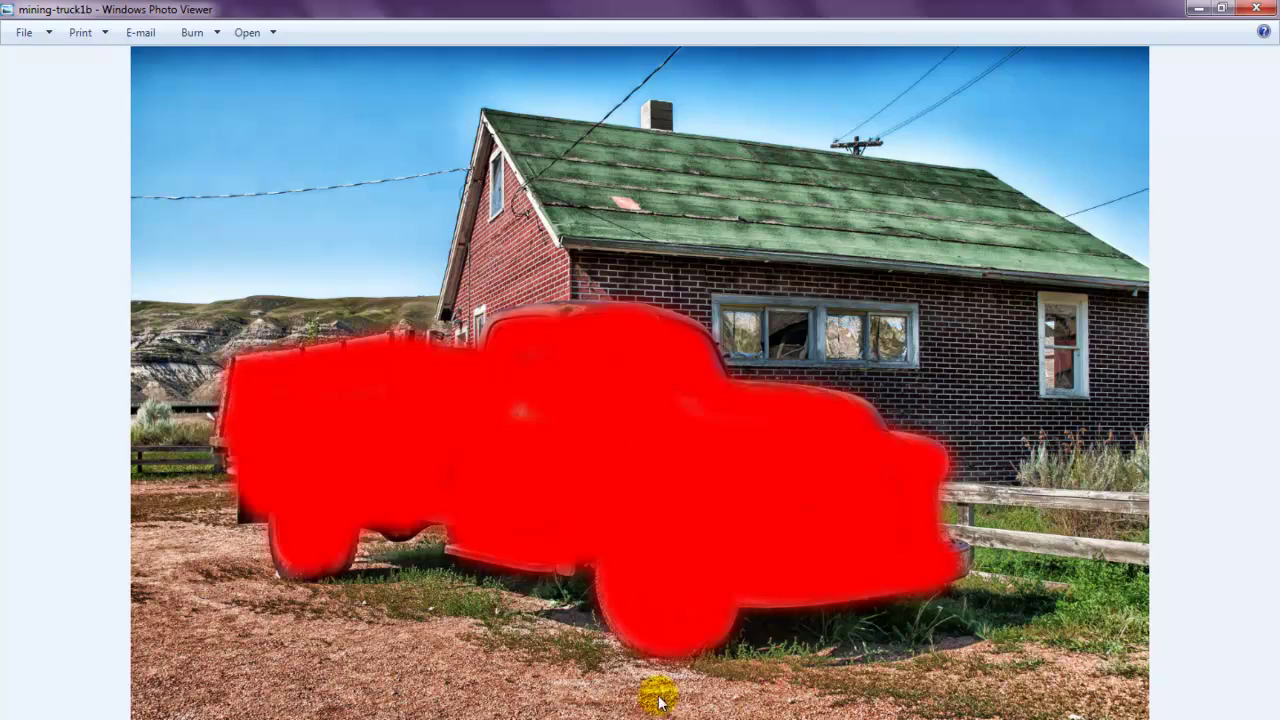
{"action": "key", "text": "Right"}
{"action": "scroll", "coordinate": [606, 438], "scroll_direction": "up", "scroll_amount": 2}
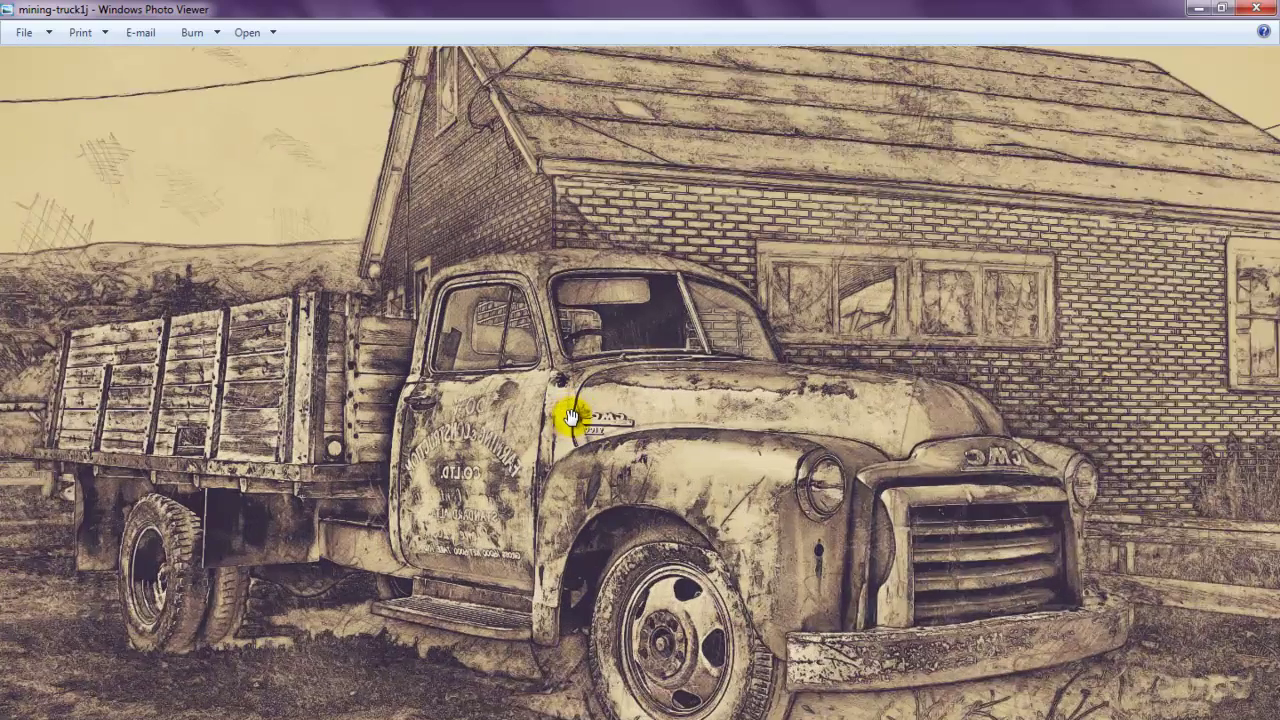
{"action": "scroll", "coordinate": [571, 414], "scroll_direction": "up", "scroll_amount": 2}
{"action": "scroll", "coordinate": [566, 449], "scroll_direction": "up", "scroll_amount": 1}
Pan across the house wall, truck cab, door and front wheel, then zoom out.
{"action": "mouse_move", "coordinate": [660, 471]}
{"action": "left_mouse_down"}
{"action": "mouse_move", "coordinate": [366, 562]}
{"action": "mouse_move", "coordinate": [571, 651]}
{"action": "mouse_move", "coordinate": [571, 331]}
{"action": "mouse_move", "coordinate": [891, 537]}
{"action": "mouse_move", "coordinate": [582, 552]}
{"action": "mouse_move", "coordinate": [766, 366]}
{"action": "left_mouse_up"}
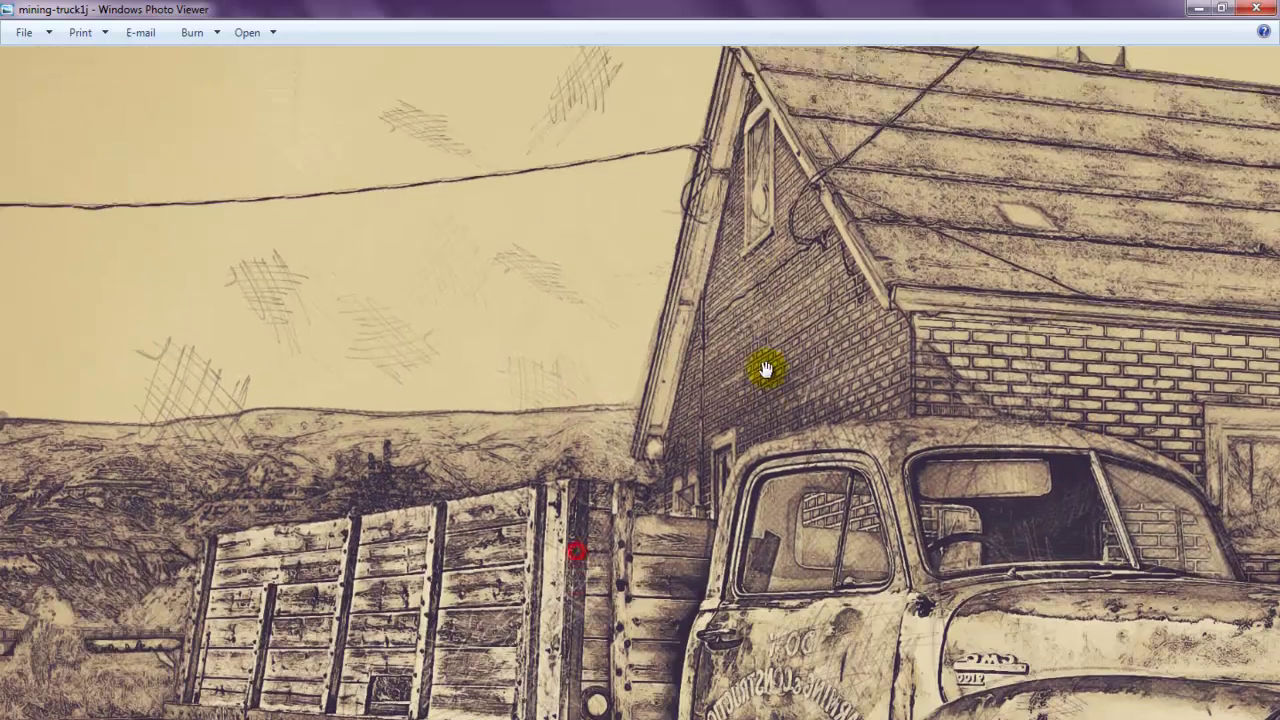
{"action": "left_click_drag", "start_coordinate": [614, 543], "coordinate": [729, 229]}
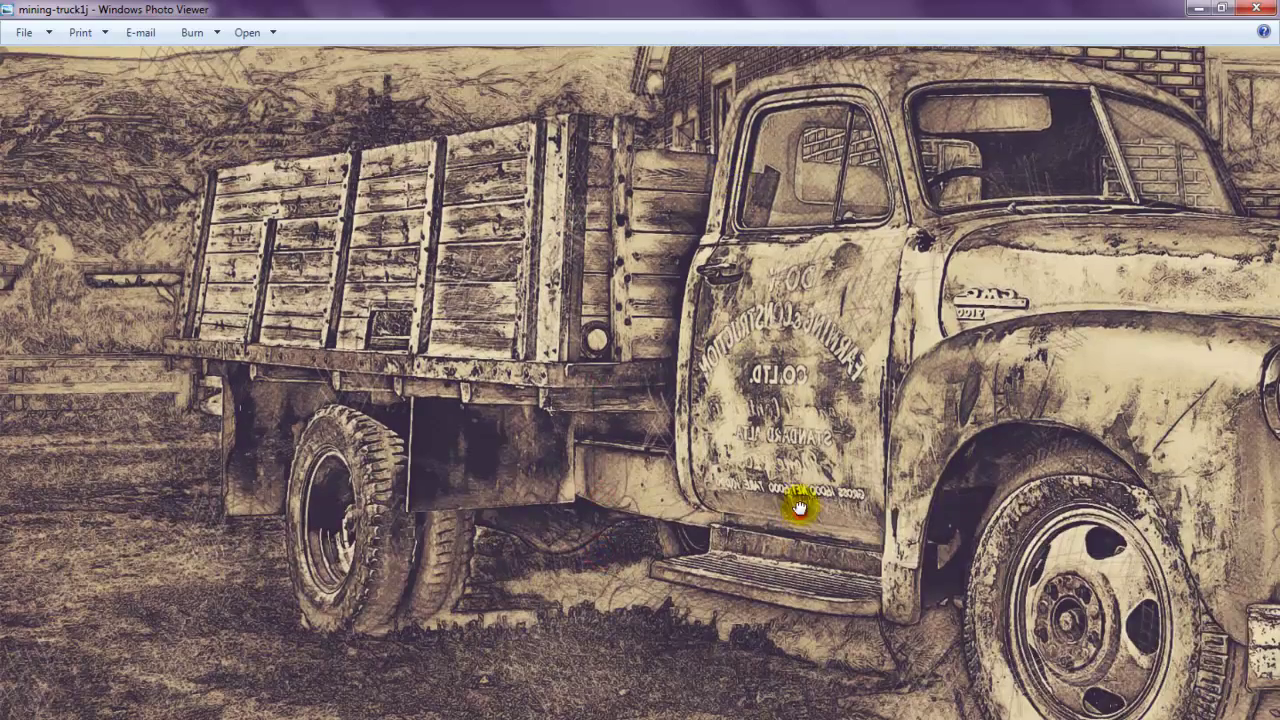
{"action": "left_click_drag", "start_coordinate": [799, 508], "coordinate": [749, 327]}
{"action": "mouse_move", "coordinate": [985, 445]}
{"action": "left_mouse_down"}
{"action": "mouse_move", "coordinate": [843, 309]}
{"action": "mouse_move", "coordinate": [749, 286]}
{"action": "mouse_move", "coordinate": [696, 341]}
{"action": "left_mouse_up"}
{"action": "scroll", "coordinate": [871, 290], "scroll_direction": "down", "scroll_amount": 1}
{"action": "scroll", "coordinate": [729, 443], "scroll_direction": "down", "scroll_amount": 2}
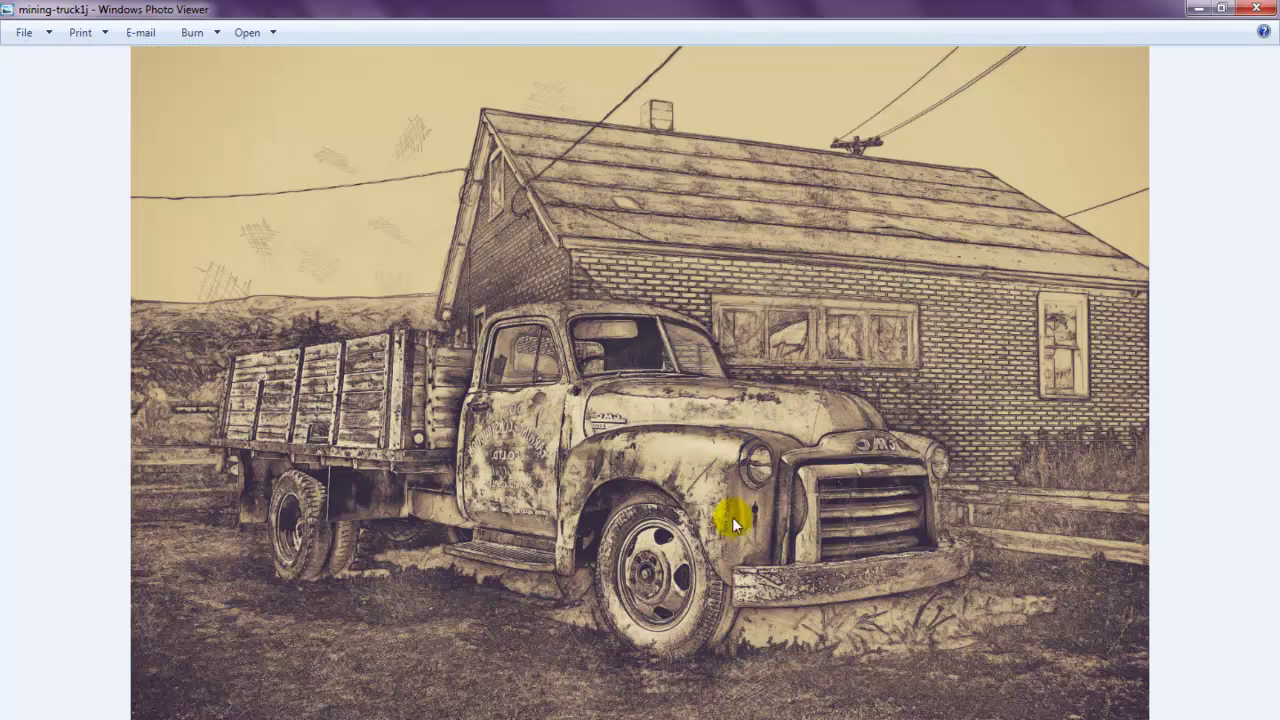
Advance to the muscle-man's sepia sketch version and zoom in on it.
{"action": "key", "text": "Right"}
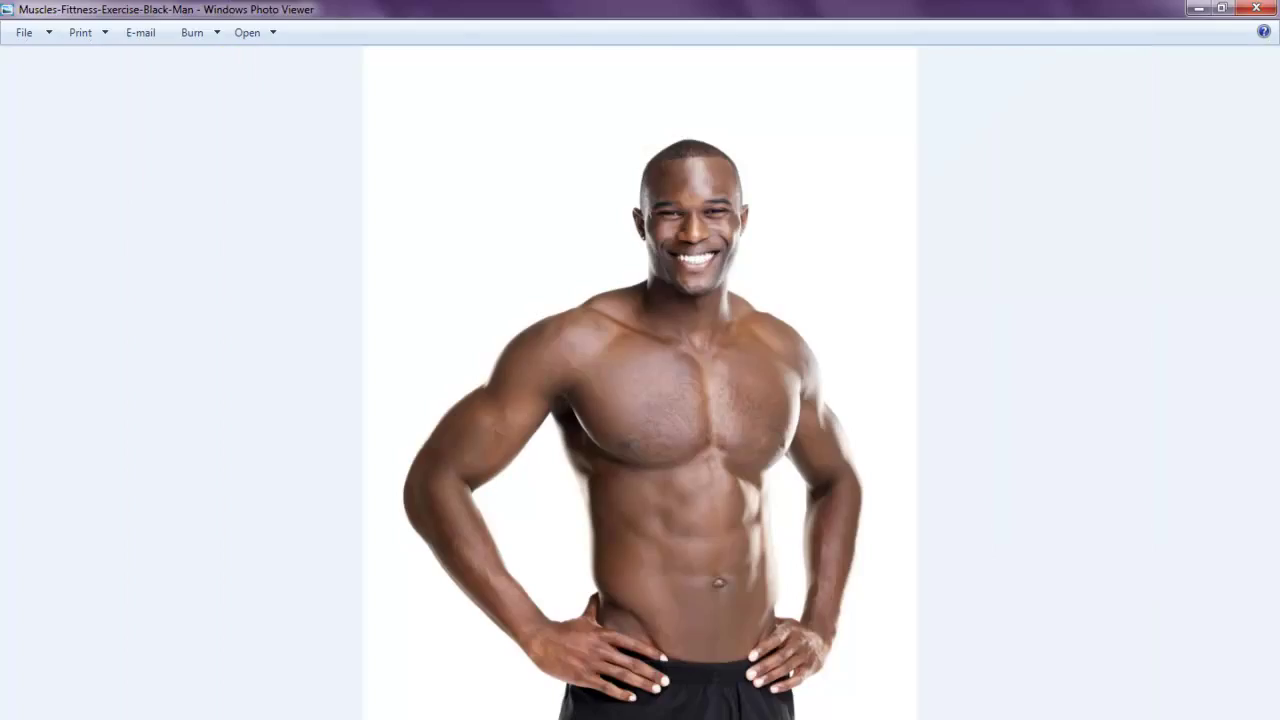
{"action": "key", "text": "Right"}
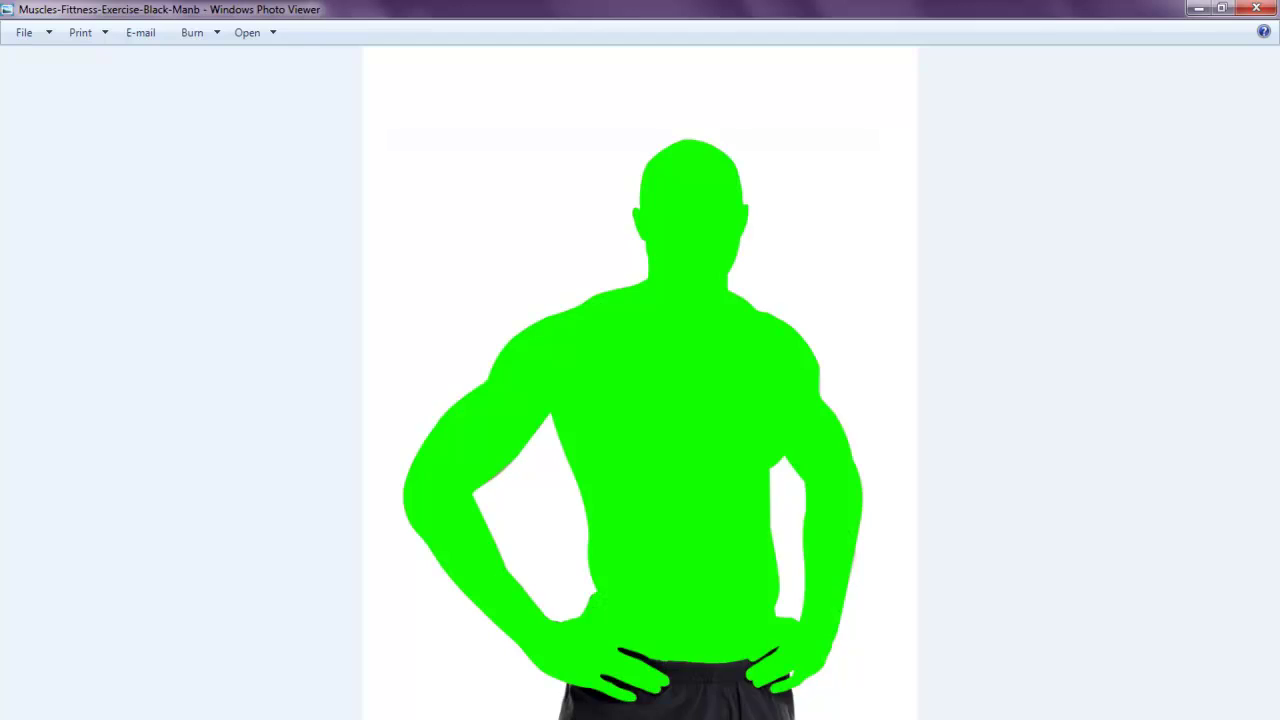
{"action": "key", "text": "Right"}
{"action": "scroll", "coordinate": [694, 294], "scroll_direction": "up", "scroll_amount": 3}
{"action": "scroll", "coordinate": [694, 214], "scroll_direction": "up", "scroll_amount": 2}
Pan over the sketch's face, chest, abdomen and hands, then zoom back out.
{"action": "mouse_move", "coordinate": [701, 228]}
{"action": "left_mouse_down"}
{"action": "mouse_move", "coordinate": [718, 562]}
{"action": "mouse_move", "coordinate": [751, 386]}
{"action": "left_mouse_up"}
{"action": "scroll", "coordinate": [728, 553], "scroll_direction": "down", "scroll_amount": 1}
{"action": "left_click_drag", "start_coordinate": [775, 658], "coordinate": [800, 311]}
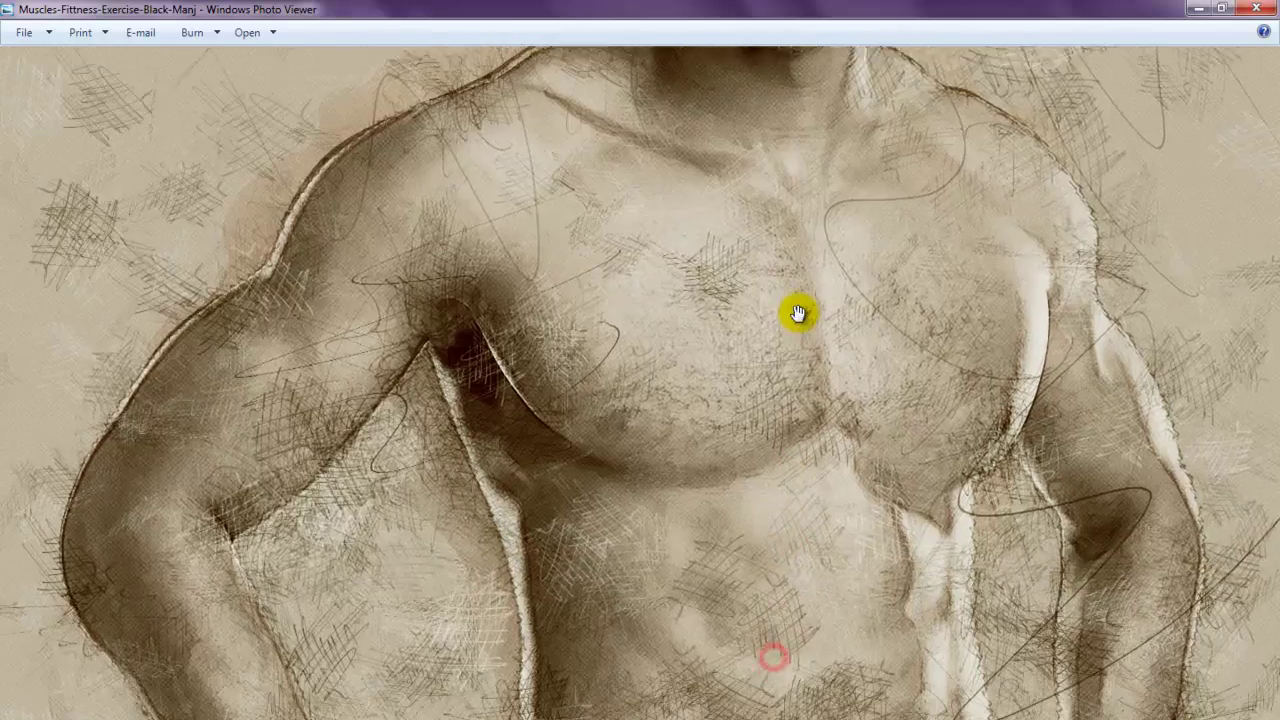
{"action": "left_click_drag", "start_coordinate": [794, 677], "coordinate": [808, 362]}
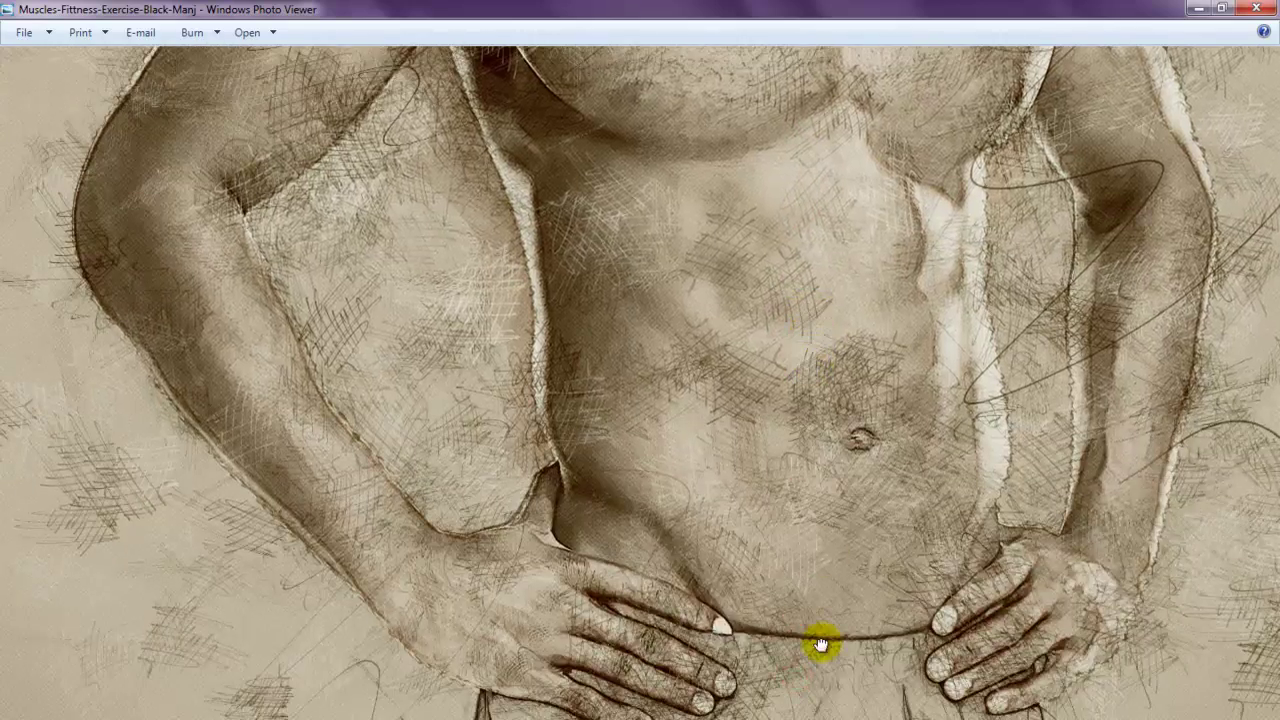
{"action": "left_click_drag", "start_coordinate": [817, 643], "coordinate": [817, 357]}
{"action": "scroll", "coordinate": [817, 492], "scroll_direction": "down", "scroll_amount": 5}
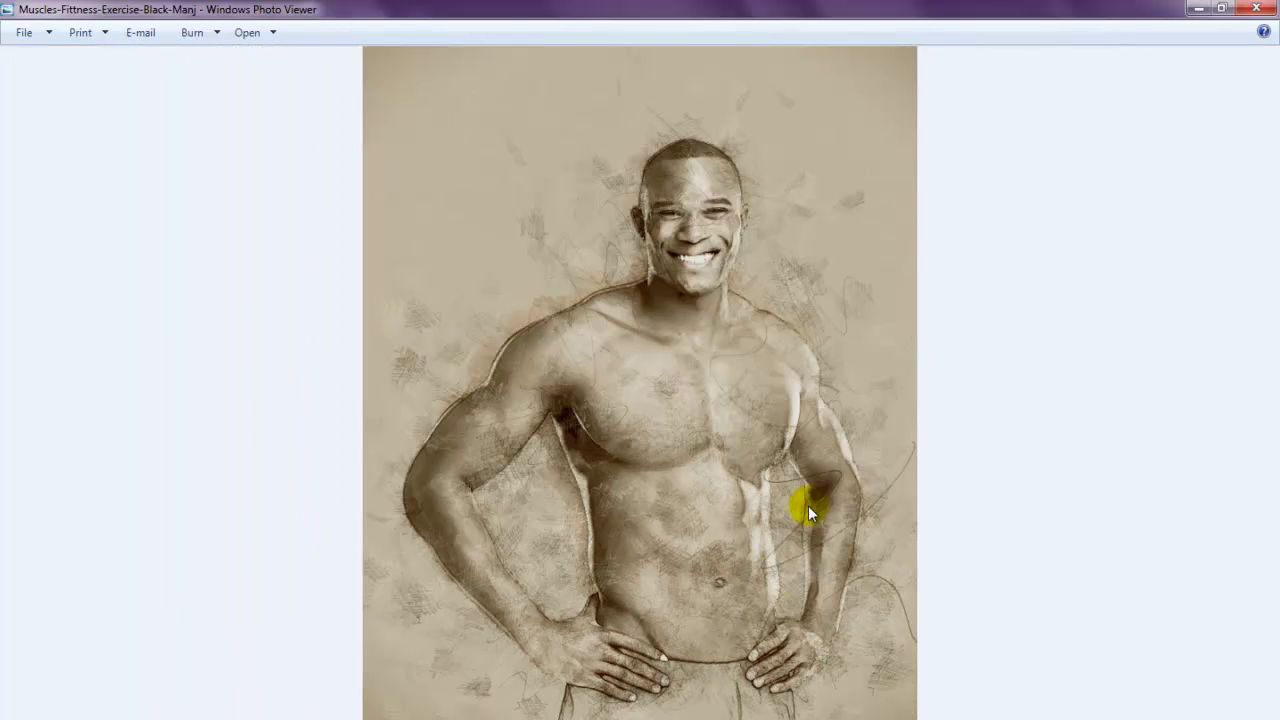
Advance to the barbell man's sepia sketch and zoom in on his head.
{"action": "key", "text": "Right"}
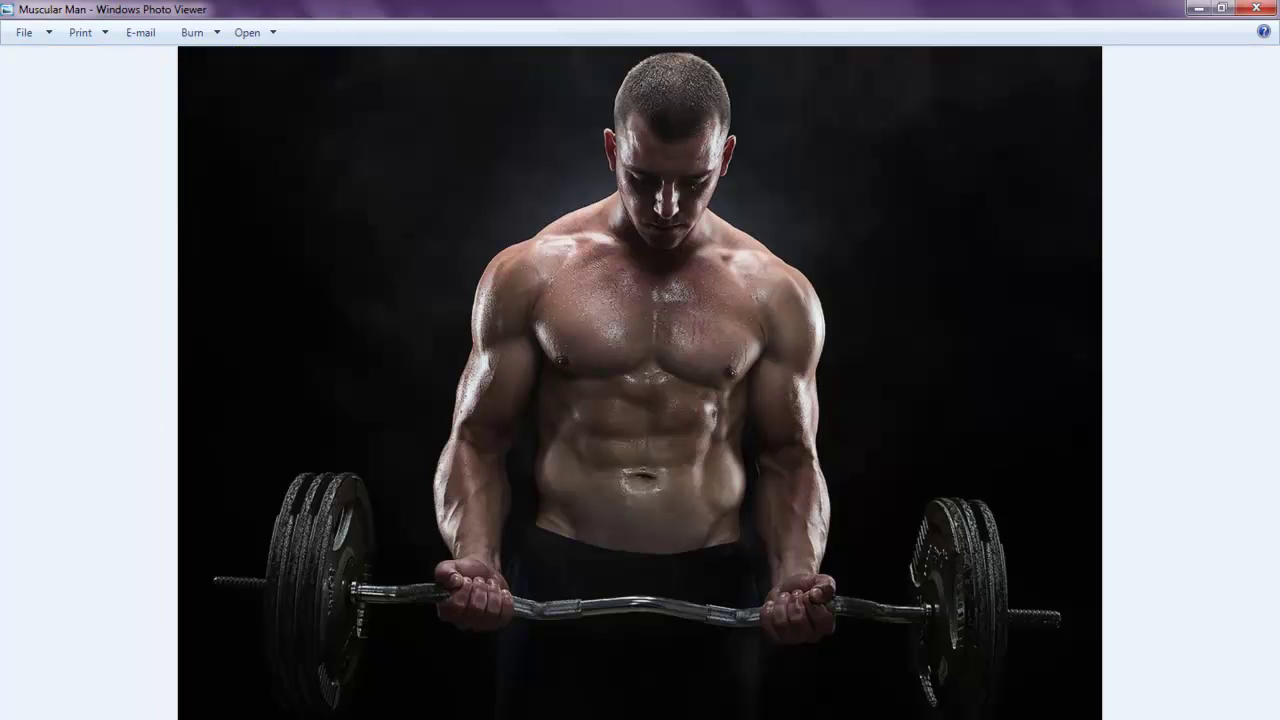
{"action": "key", "text": "Right"}
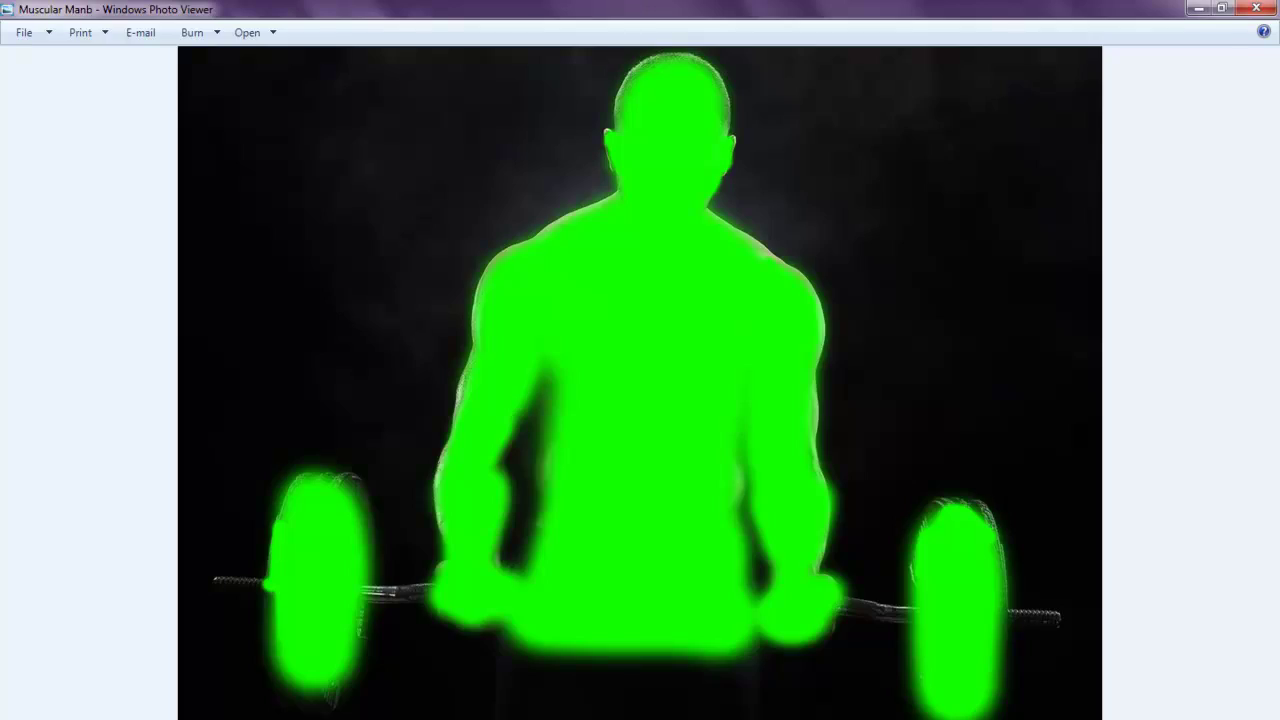
{"action": "key", "text": "Right"}
{"action": "scroll", "coordinate": [665, 510], "scroll_direction": "up", "scroll_amount": 3}
{"action": "mouse_move", "coordinate": [671, 189]}
{"action": "left_mouse_down"}
{"action": "mouse_move", "coordinate": [620, 655]}
{"action": "mouse_move", "coordinate": [605, 60]}
{"action": "left_mouse_up"}
Pan across the abdomen, bar and both dumbbells, then zoom back out.
{"action": "left_click_drag", "start_coordinate": [686, 530], "coordinate": [694, 123]}
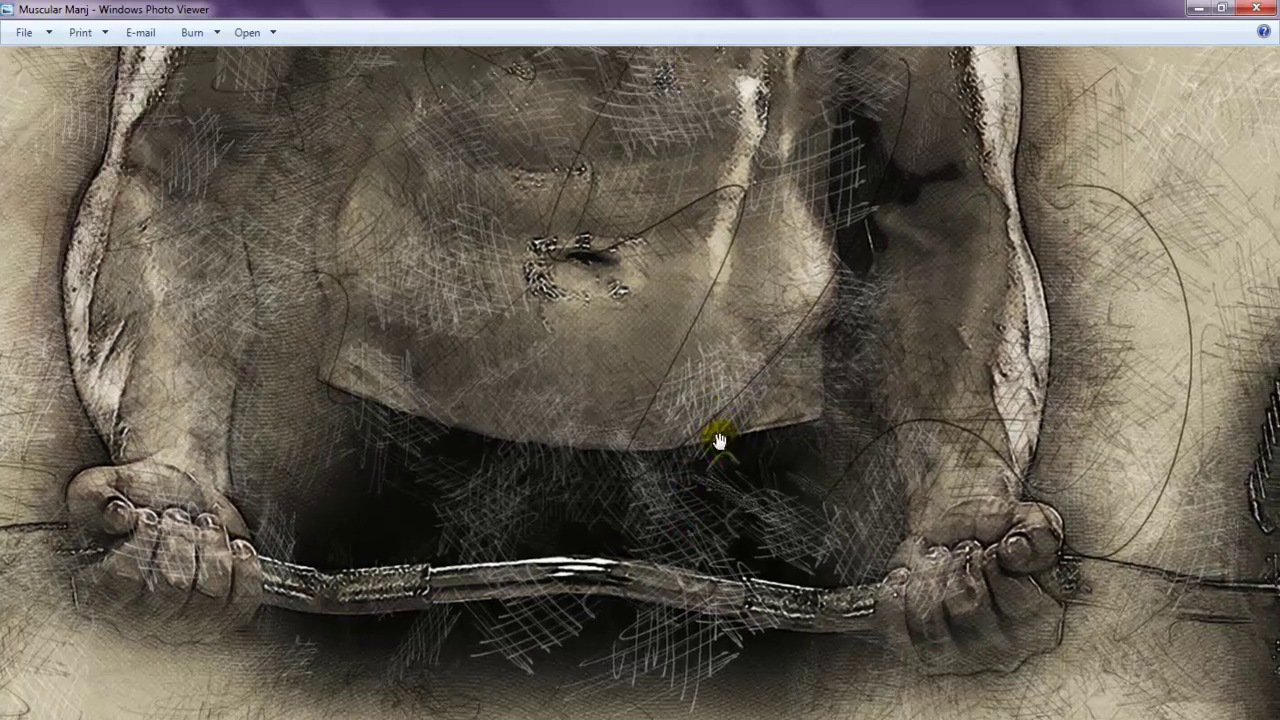
{"action": "left_click_drag", "start_coordinate": [714, 443], "coordinate": [703, 346]}
{"action": "scroll", "coordinate": [660, 369], "scroll_direction": "down", "scroll_amount": 2}
{"action": "mouse_move", "coordinate": [571, 400]}
{"action": "left_mouse_down"}
{"action": "mouse_move", "coordinate": [1047, 287]}
{"action": "mouse_move", "coordinate": [314, 300]}
{"action": "left_mouse_up"}
{"action": "left_click_drag", "start_coordinate": [643, 144], "coordinate": [575, 495]}
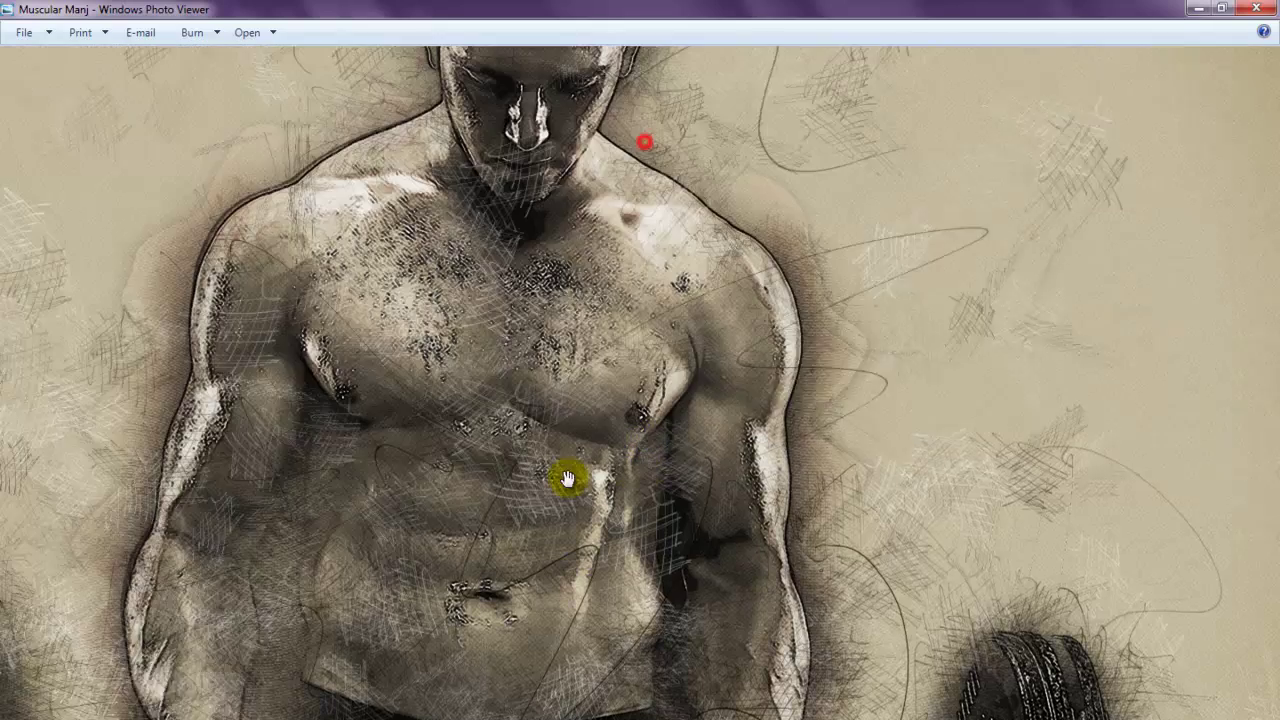
{"action": "scroll", "coordinate": [514, 371], "scroll_direction": "down", "scroll_amount": 3}
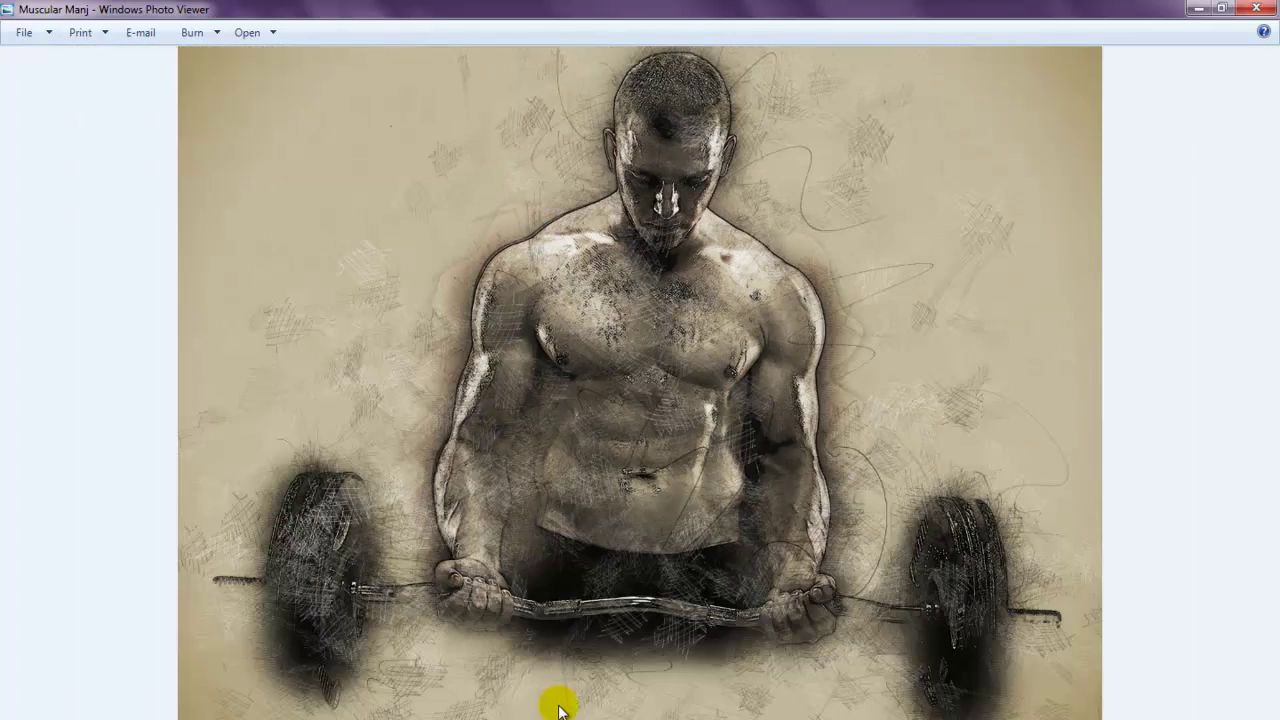
Advance to the soccer-263716 sketch and zoom in on the players' heads and legs.
{"action": "key", "text": "Right"}
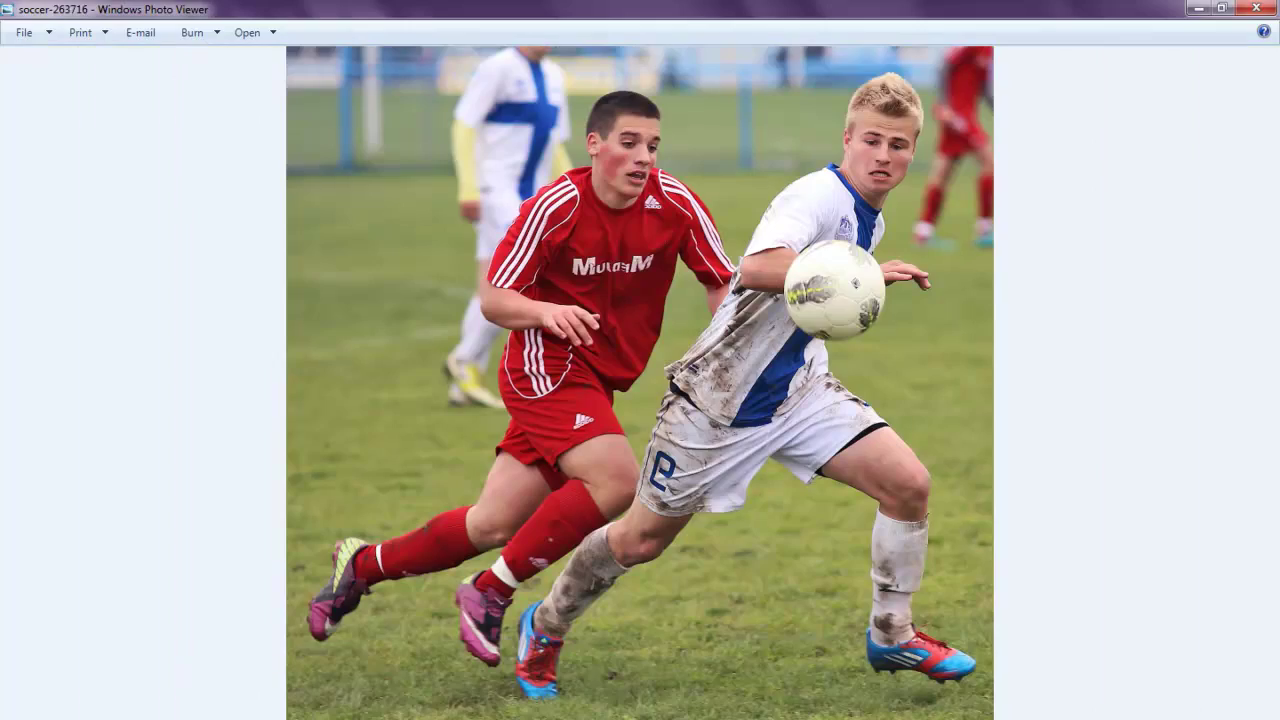
{"action": "key", "text": "Right"}
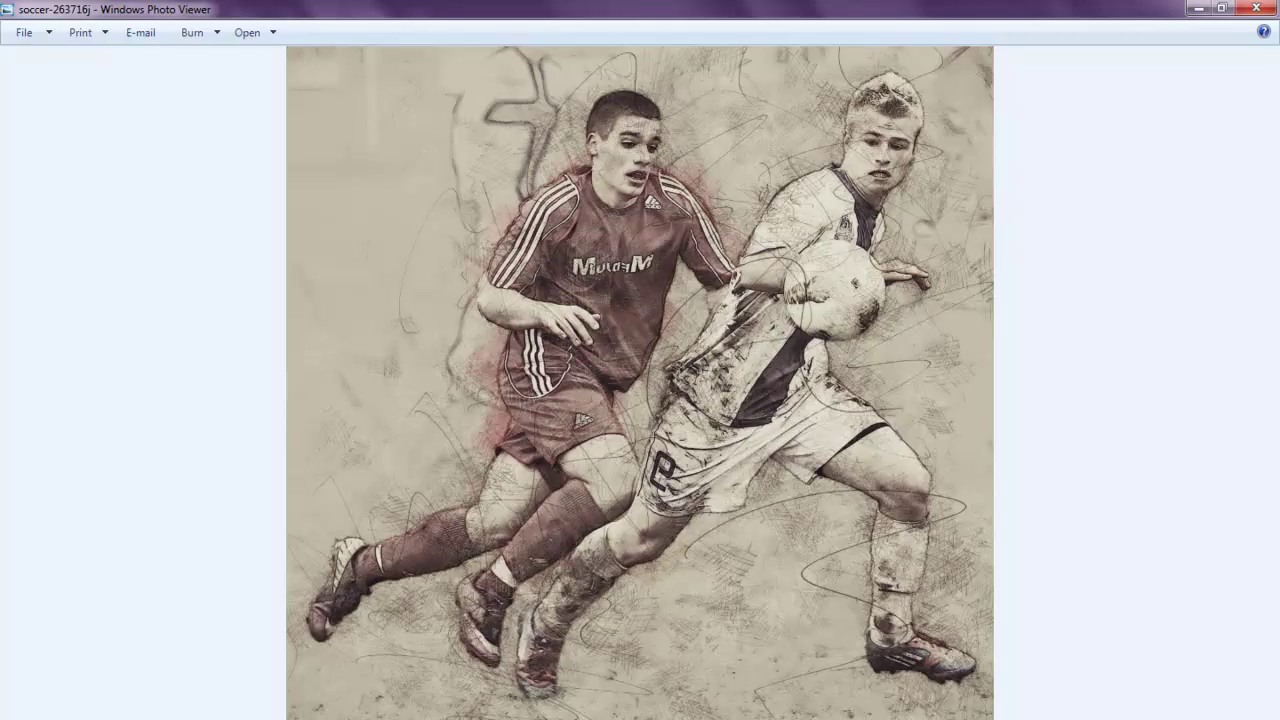
{"action": "scroll", "coordinate": [812, 350], "scroll_direction": "up", "scroll_amount": 3}
{"action": "mouse_move", "coordinate": [714, 251]}
{"action": "left_mouse_down"}
{"action": "mouse_move", "coordinate": [528, 528]}
{"action": "mouse_move", "coordinate": [814, 329]}
{"action": "left_mouse_up"}
{"action": "left_click_drag", "start_coordinate": [786, 434], "coordinate": [737, 43]}
Pan over the boots, shorts, knees, faces and shirts, then zoom back out.
{"action": "left_click_drag", "start_coordinate": [874, 400], "coordinate": [871, 141]}
{"action": "left_click_drag", "start_coordinate": [506, 376], "coordinate": [829, 243]}
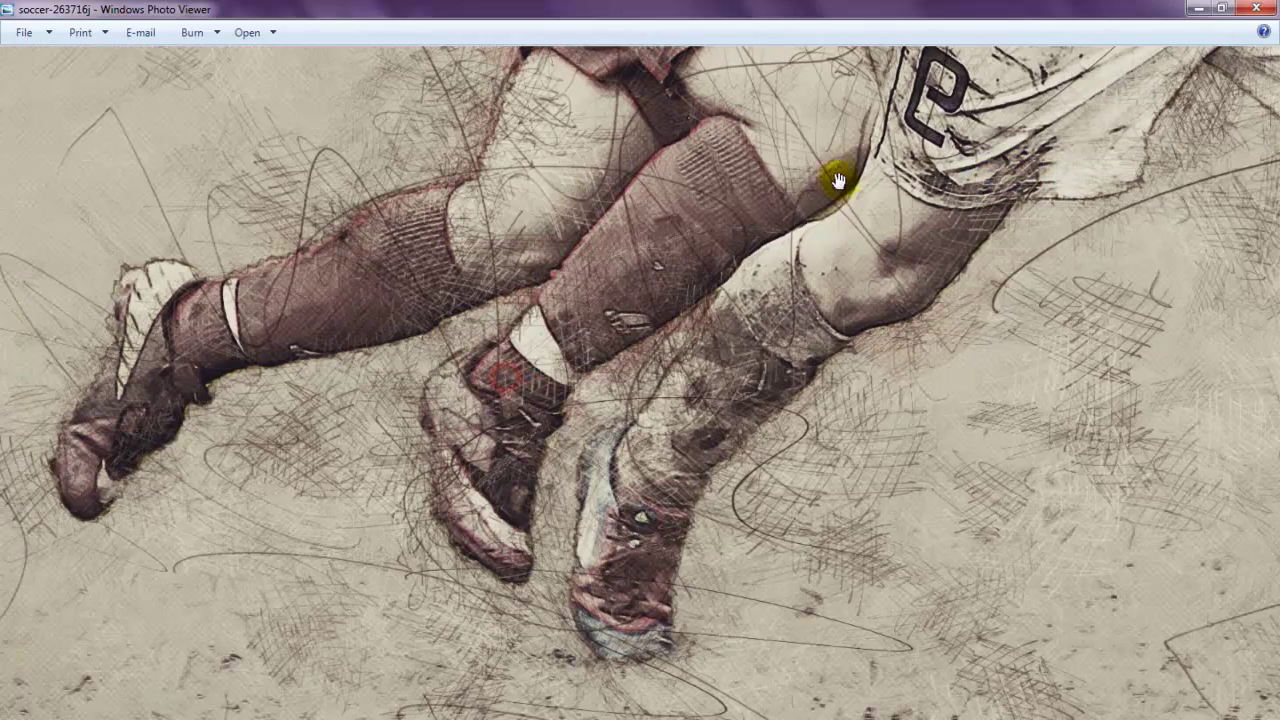
{"action": "left_click_drag", "start_coordinate": [837, 179], "coordinate": [766, 567]}
{"action": "left_click_drag", "start_coordinate": [823, 266], "coordinate": [706, 680]}
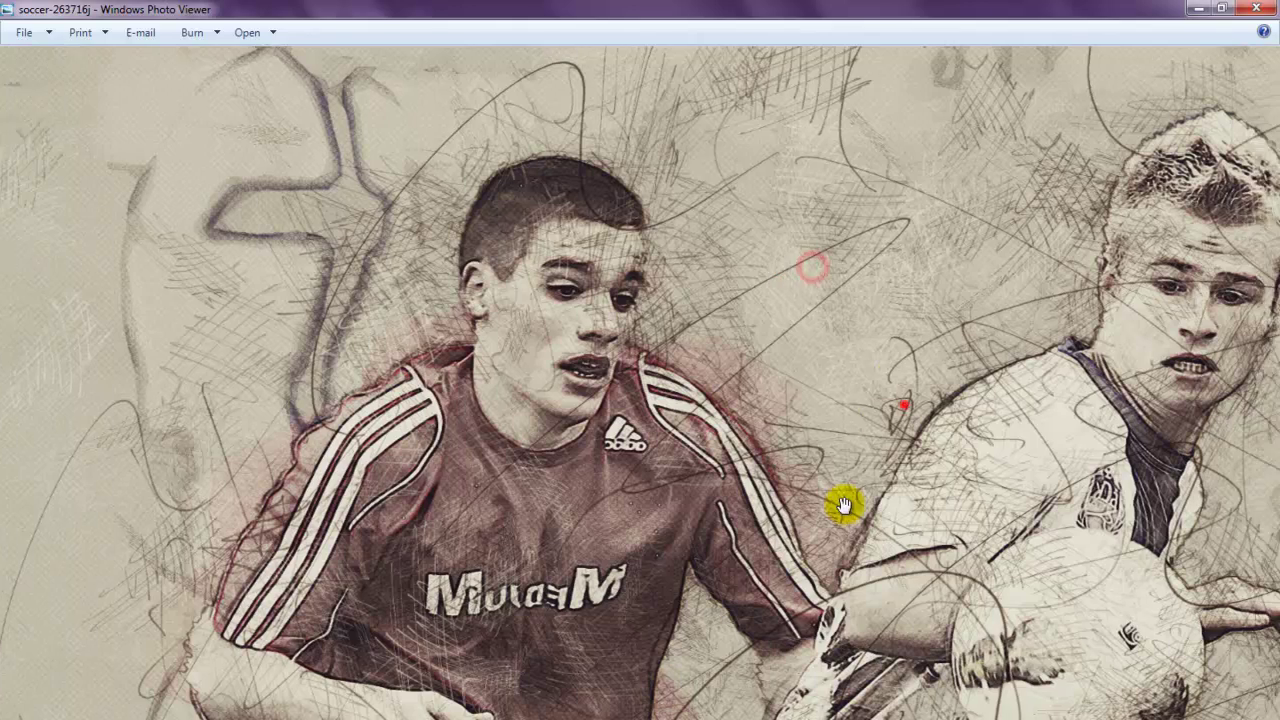
{"action": "left_click_drag", "start_coordinate": [843, 505], "coordinate": [798, 530]}
{"action": "scroll", "coordinate": [798, 530], "scroll_direction": "down", "scroll_amount": 5}
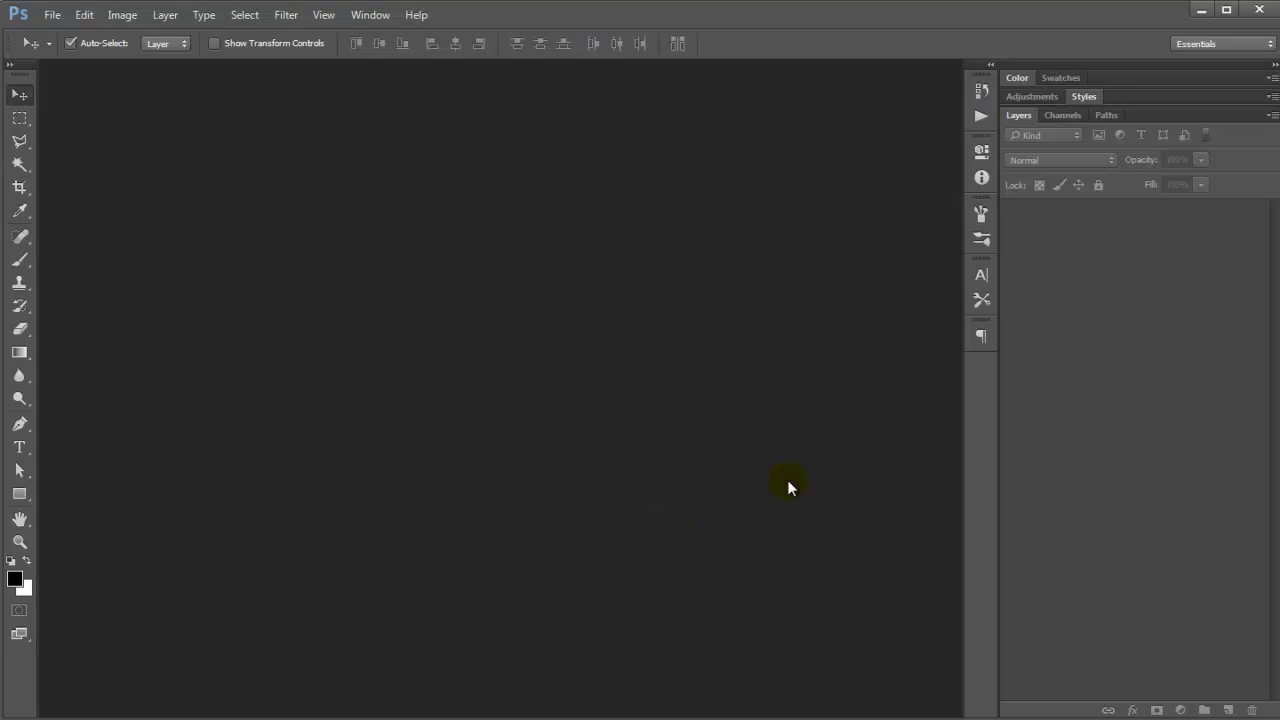
Show the Actions panel and load Hand Drawn Photoshop Action.atn into it.
{"action": "left_click", "coordinate": [812, 405]}
{"action": "left_click", "coordinate": [377, 16]}
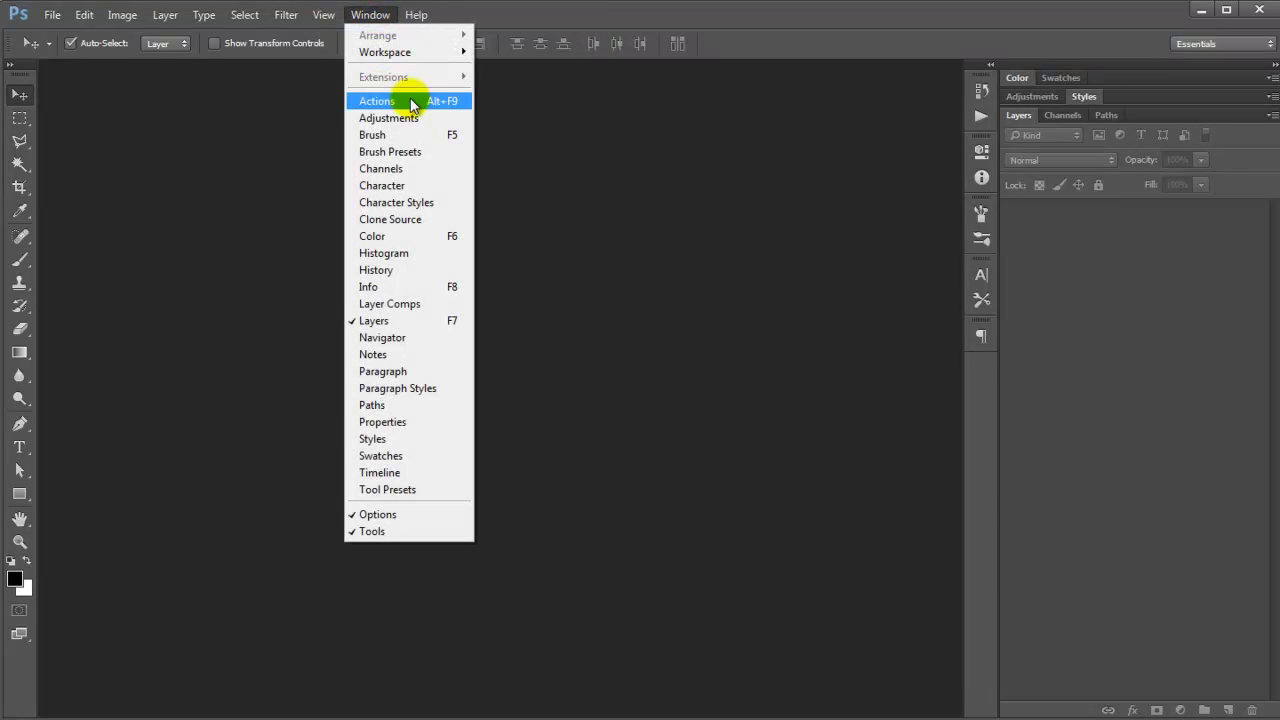
{"action": "left_click", "coordinate": [446, 101]}
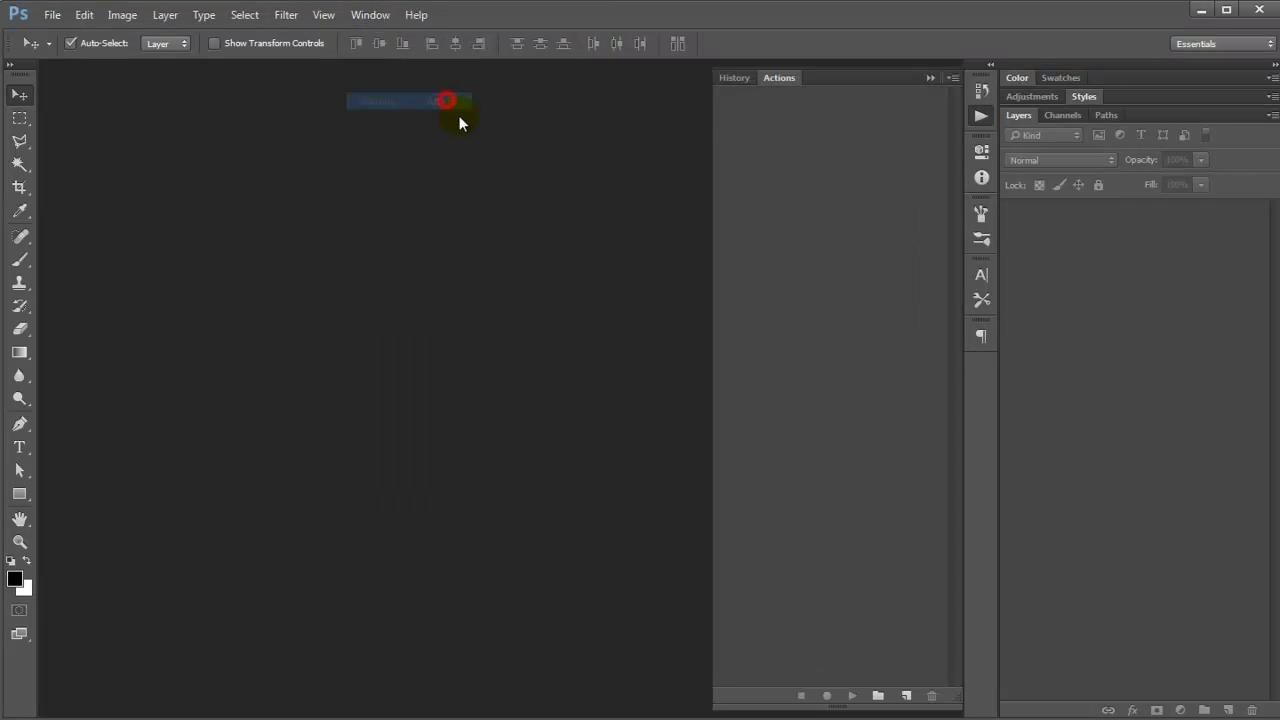
{"action": "left_click", "coordinate": [953, 79]}
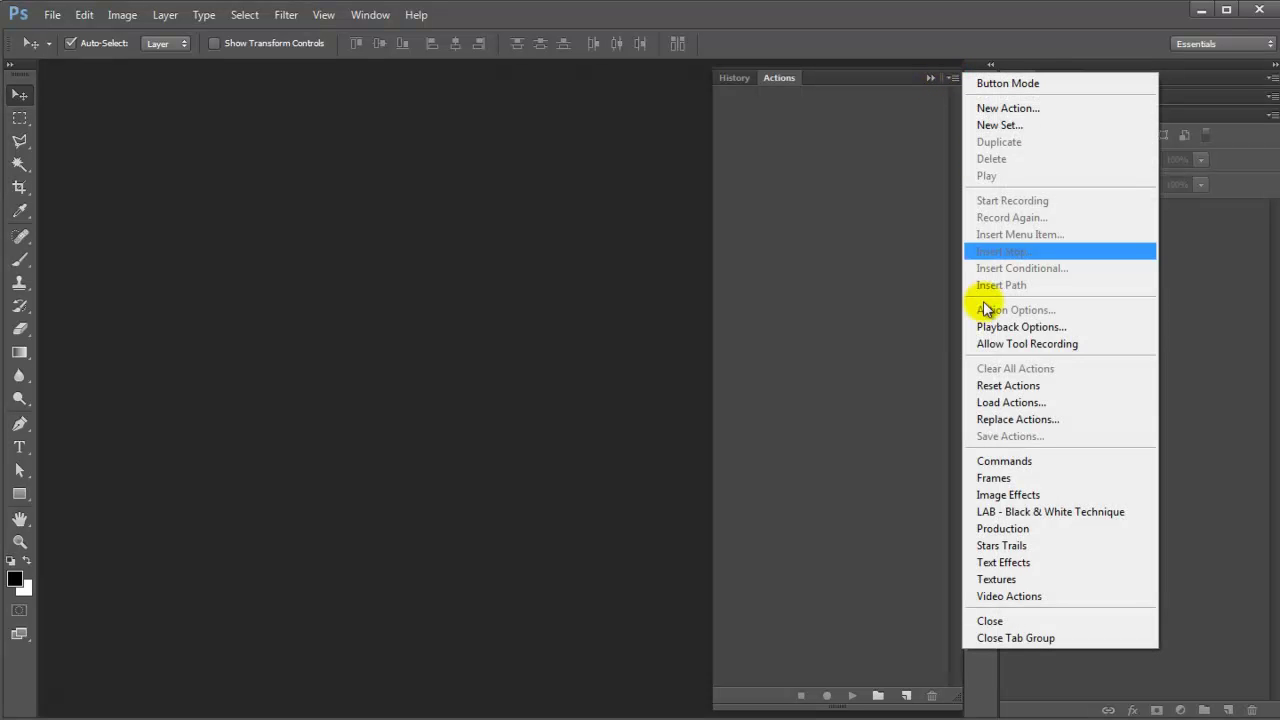
{"action": "left_click", "coordinate": [1055, 404]}
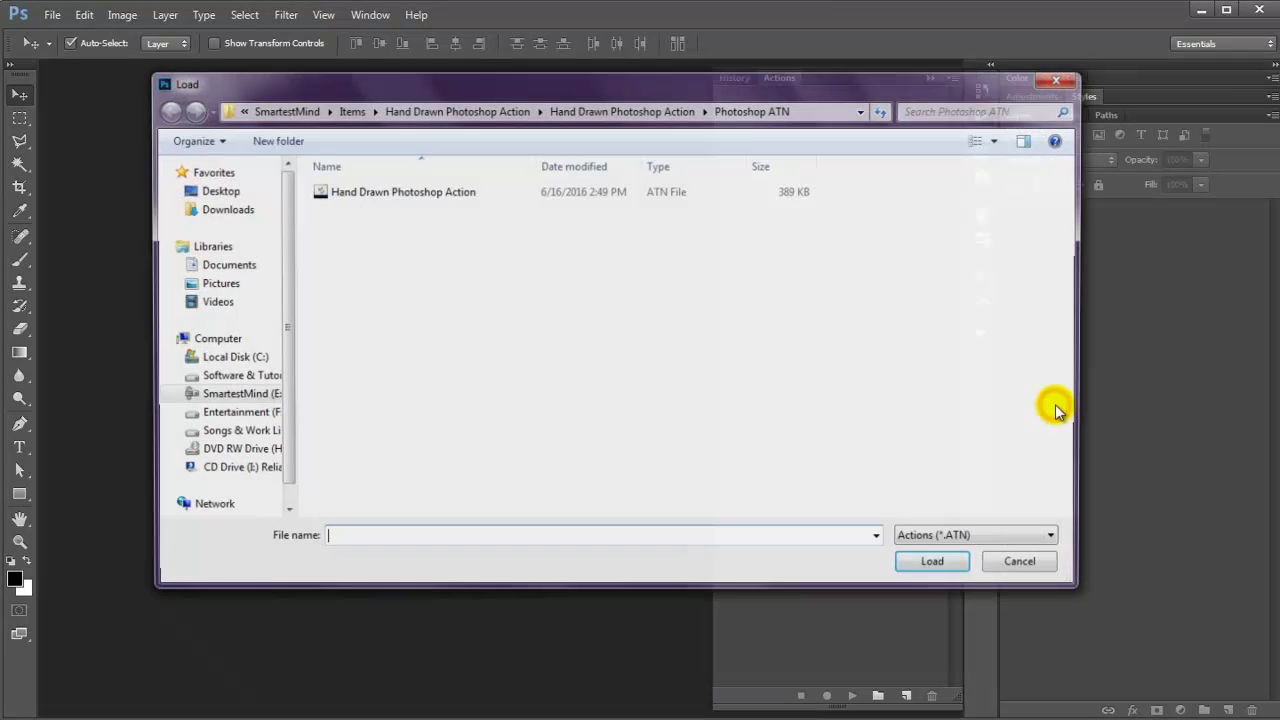
{"action": "left_click", "coordinate": [366, 192]}
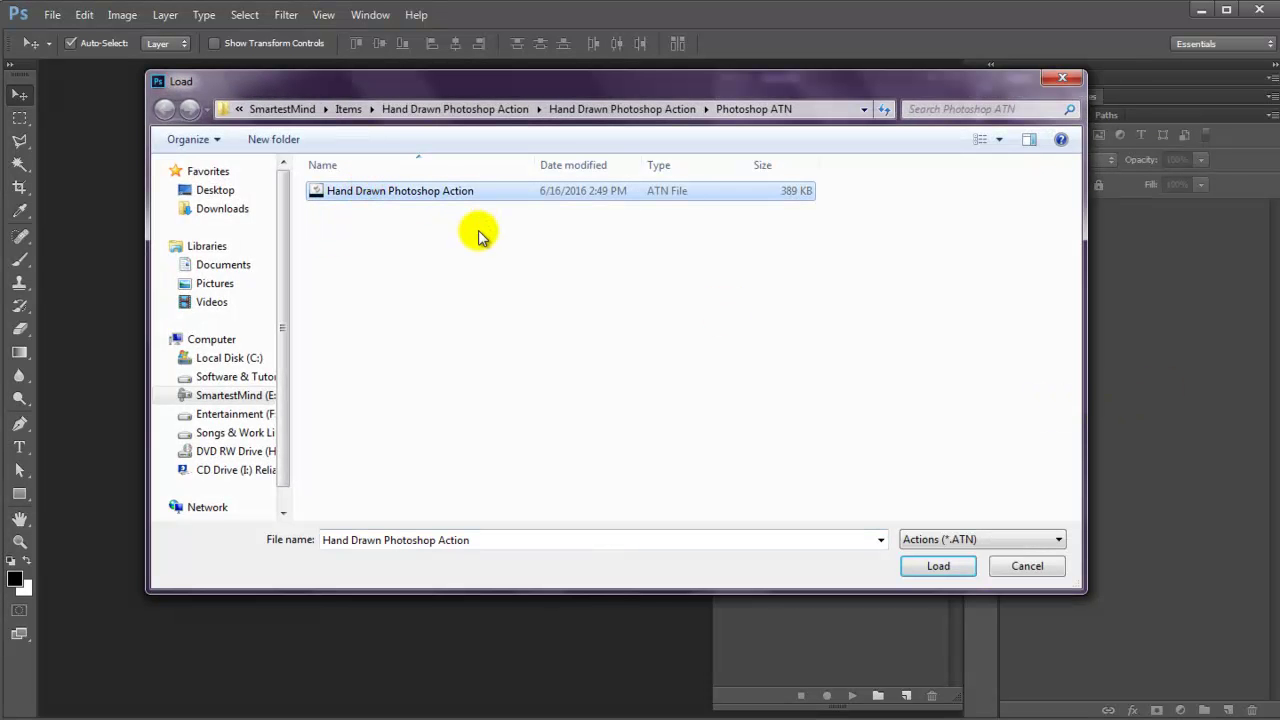
{"action": "left_click", "coordinate": [927, 567]}
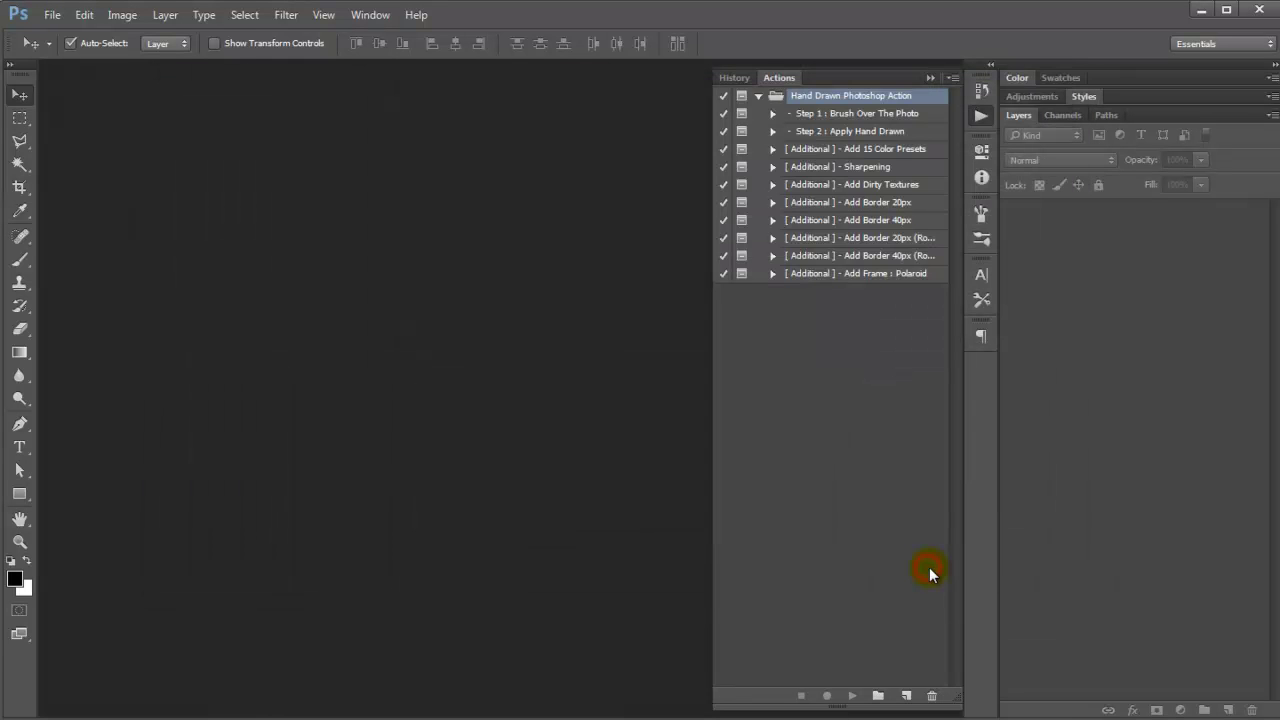
Select the Step 2 : Apply Hand Drawn action and open Edit > Presets > Preset Manager.
{"action": "left_click", "coordinate": [842, 115]}
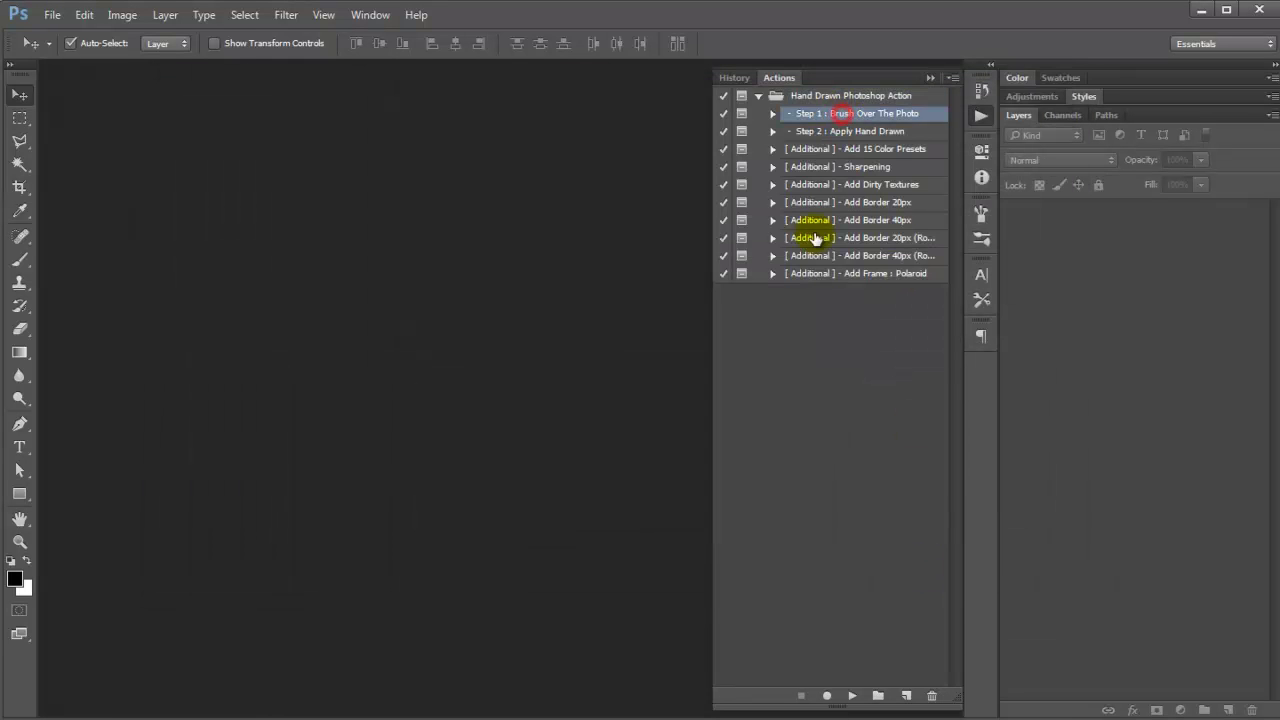
{"action": "left_click", "coordinate": [846, 133]}
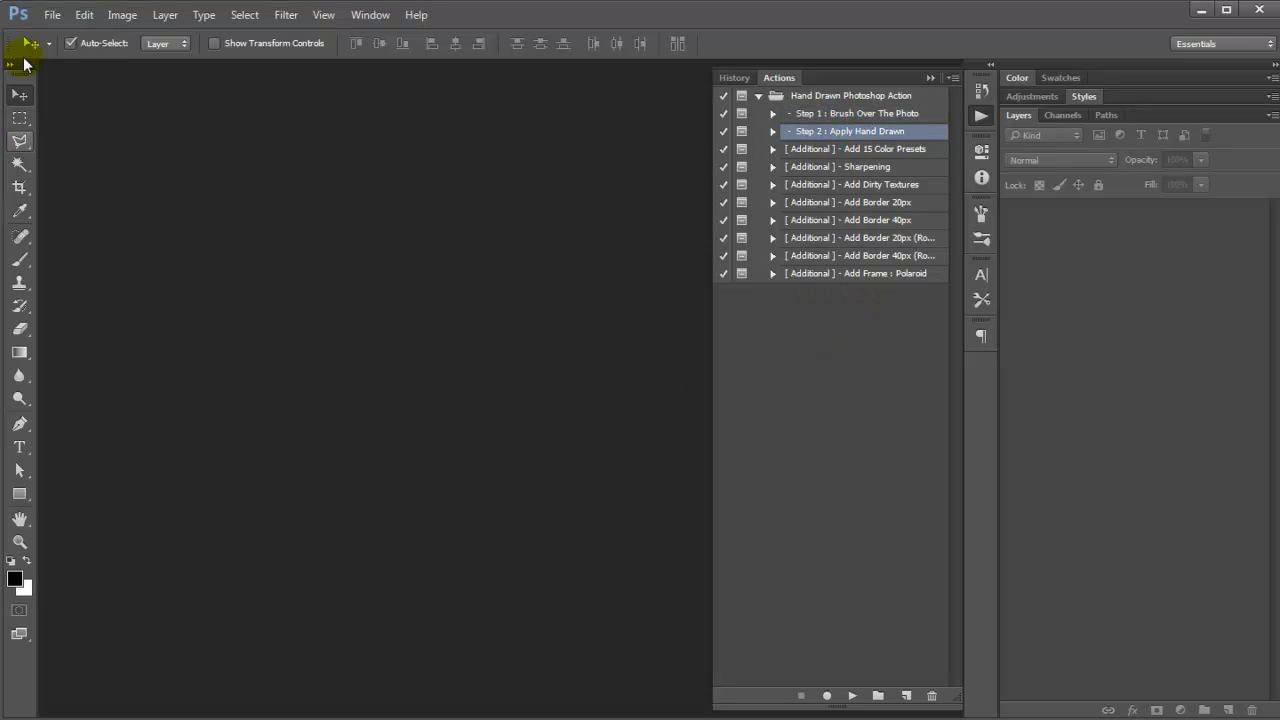
{"action": "left_click", "coordinate": [76, 17]}
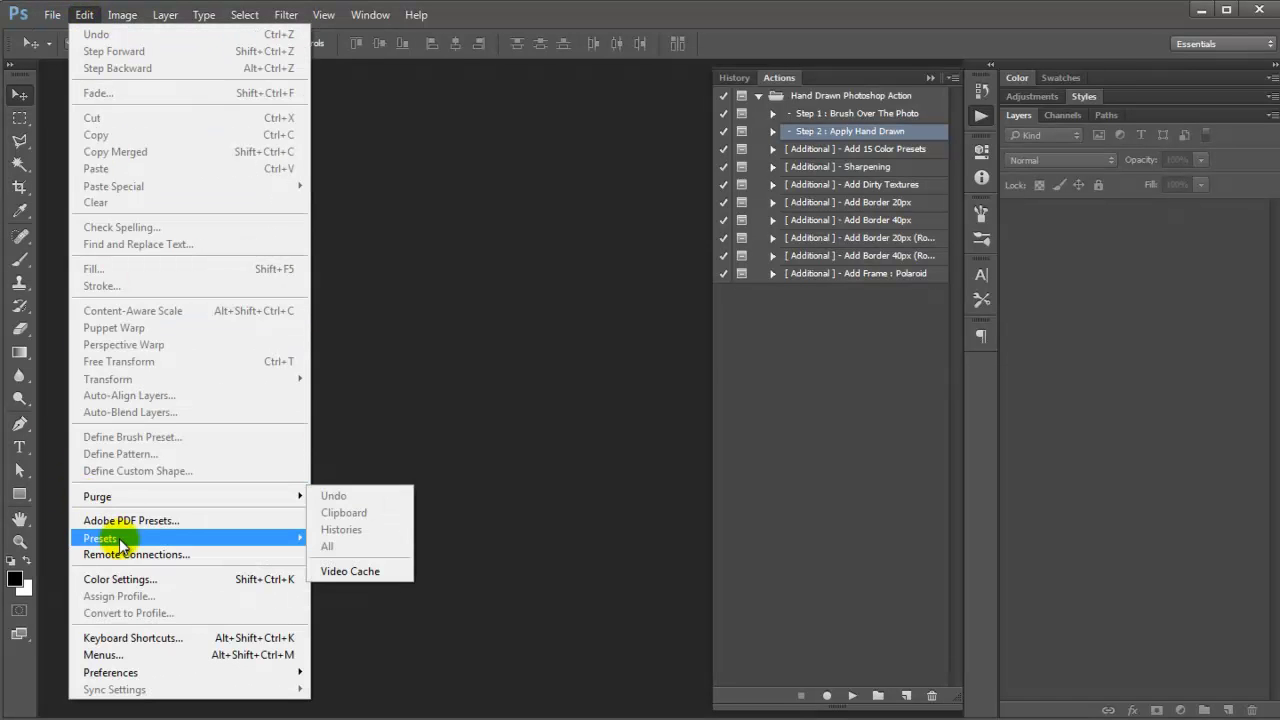
{"action": "mouse_move", "coordinate": [100, 538]}
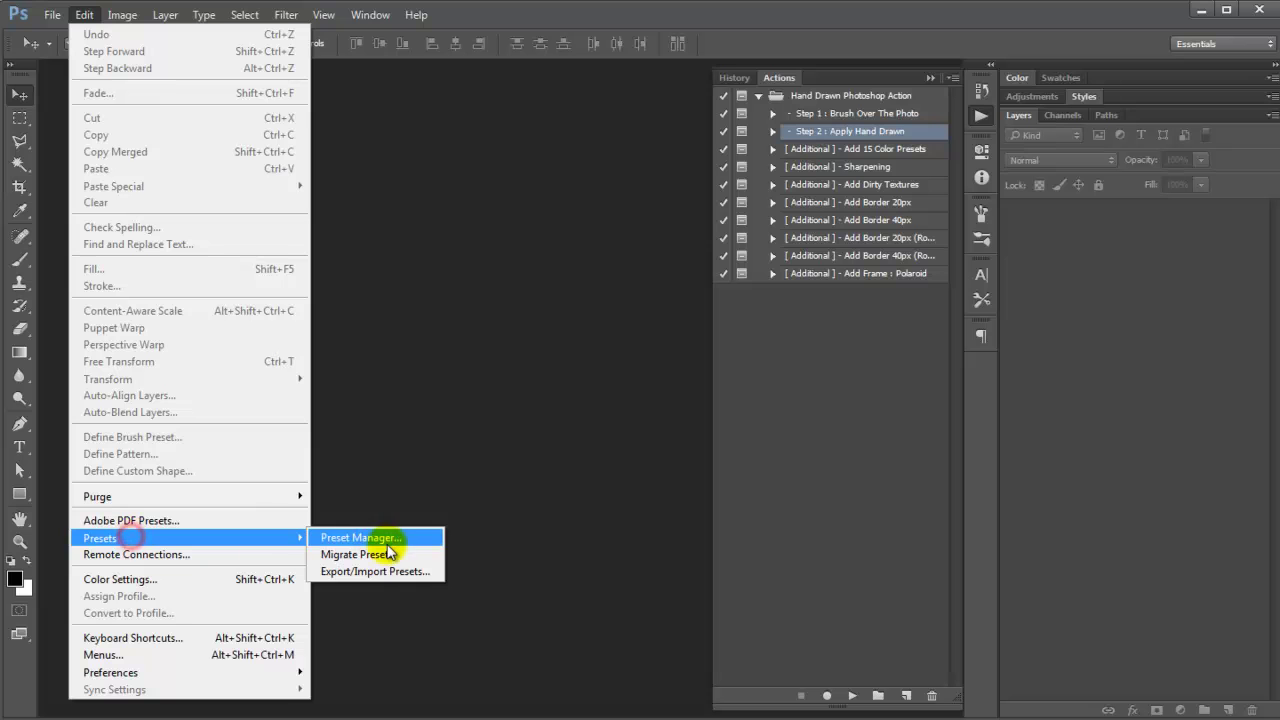
{"action": "left_click", "coordinate": [402, 540]}
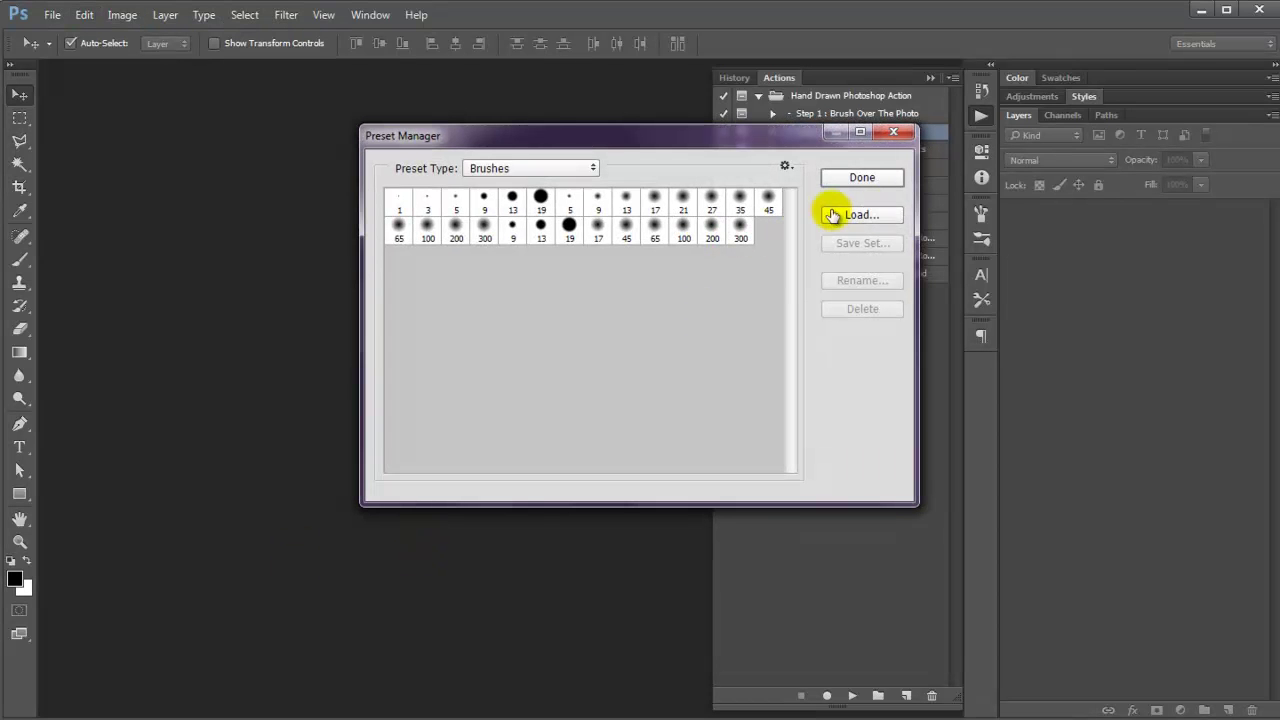
Load Hand Drawn Brushes.abr into the Brushes presets.
{"action": "left_click", "coordinate": [502, 166]}
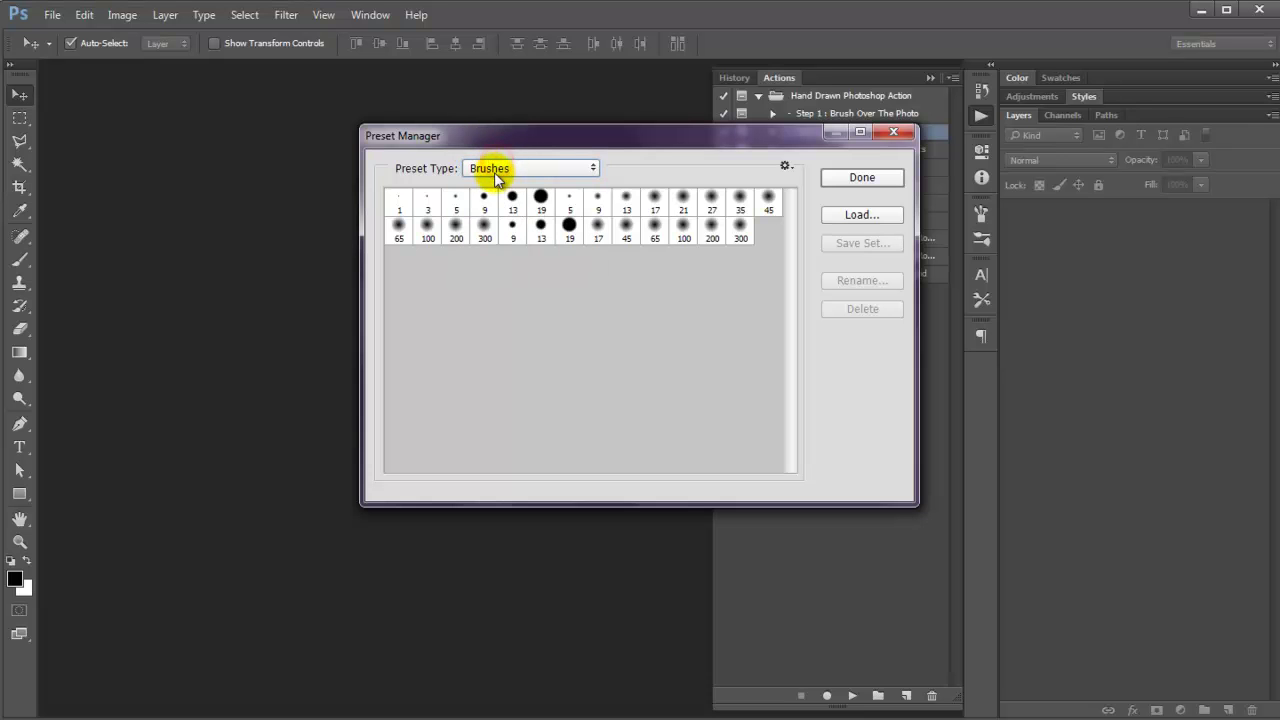
{"action": "left_click", "coordinate": [864, 216]}
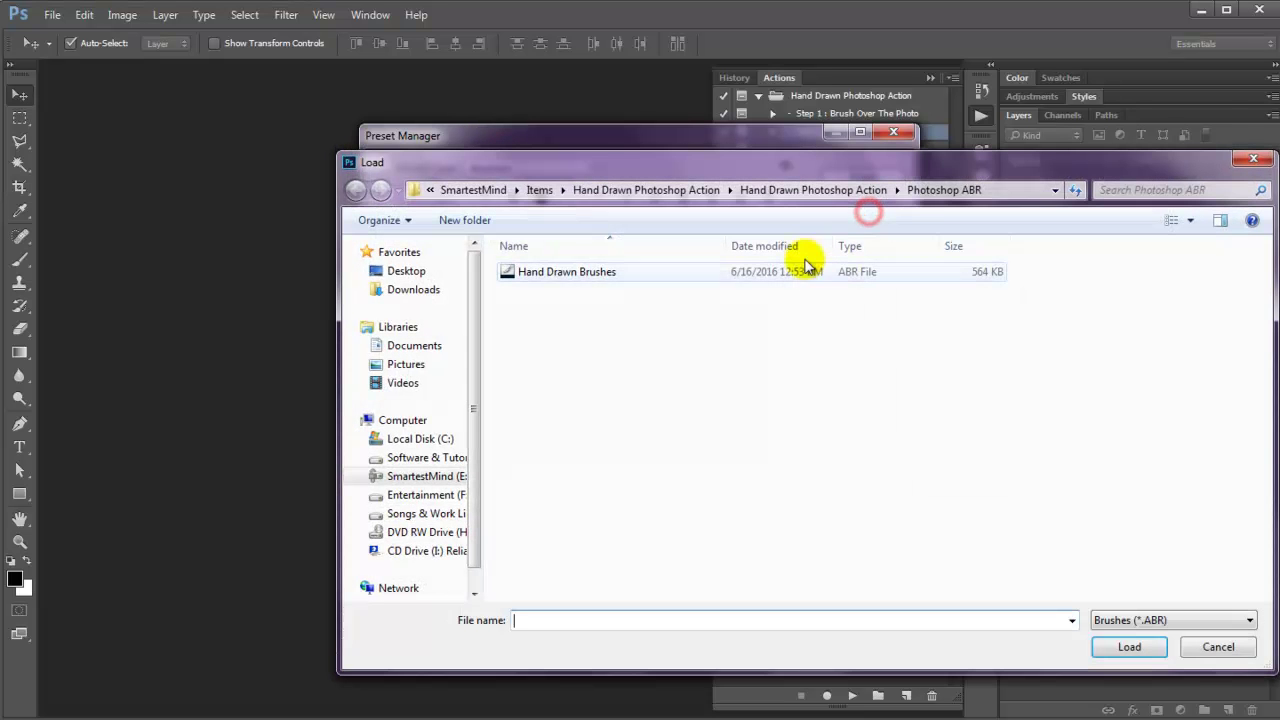
{"action": "left_click", "coordinate": [573, 276]}
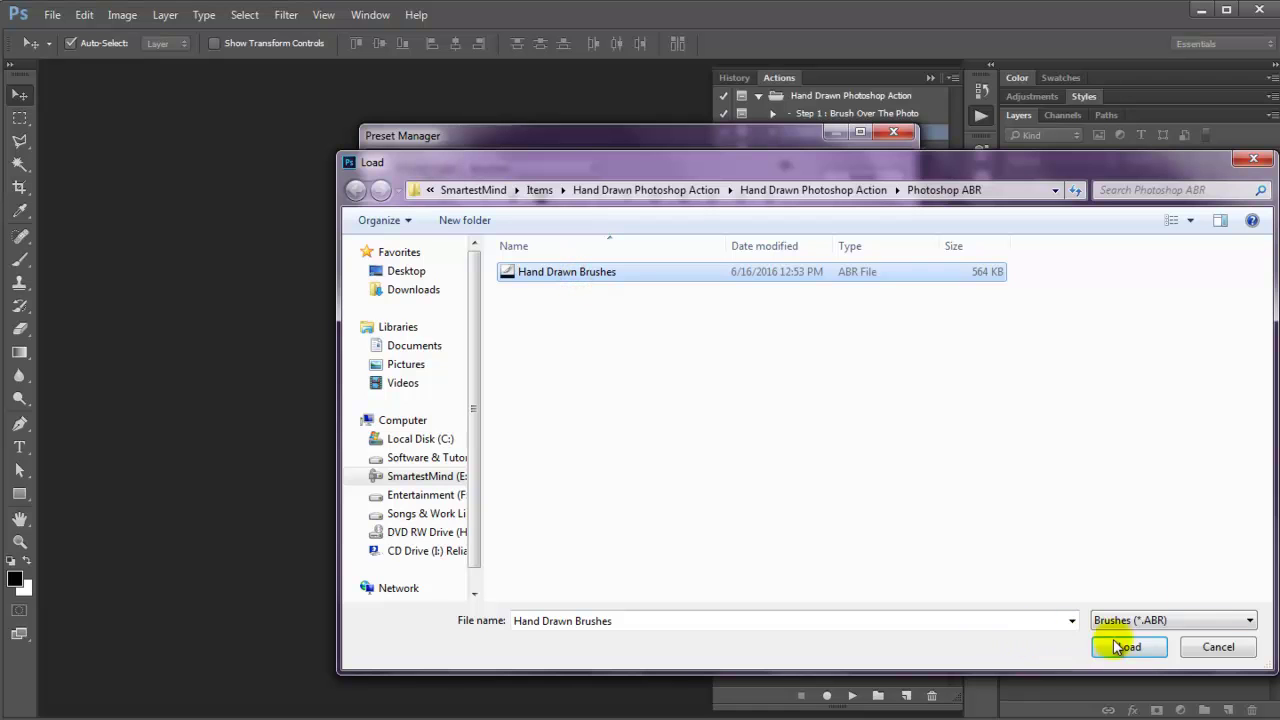
{"action": "left_click_drag", "start_coordinate": [998, 172], "coordinate": [886, 157]}
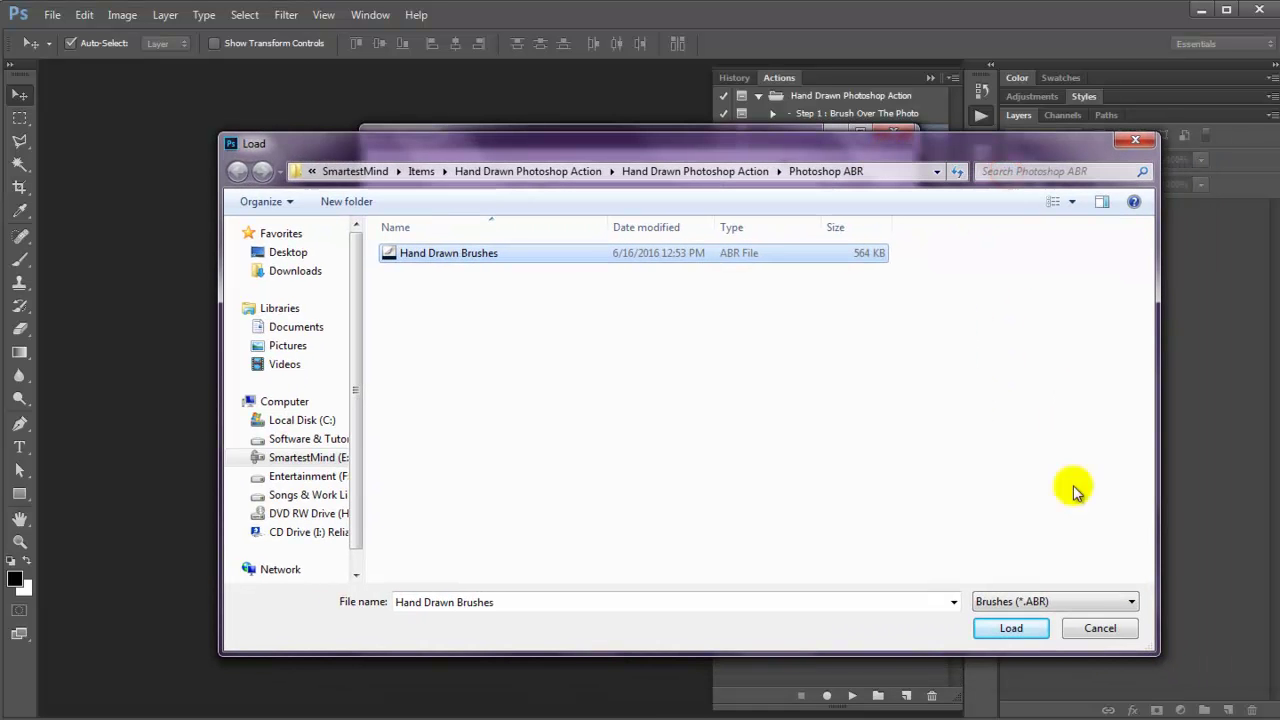
{"action": "left_click", "coordinate": [1023, 623]}
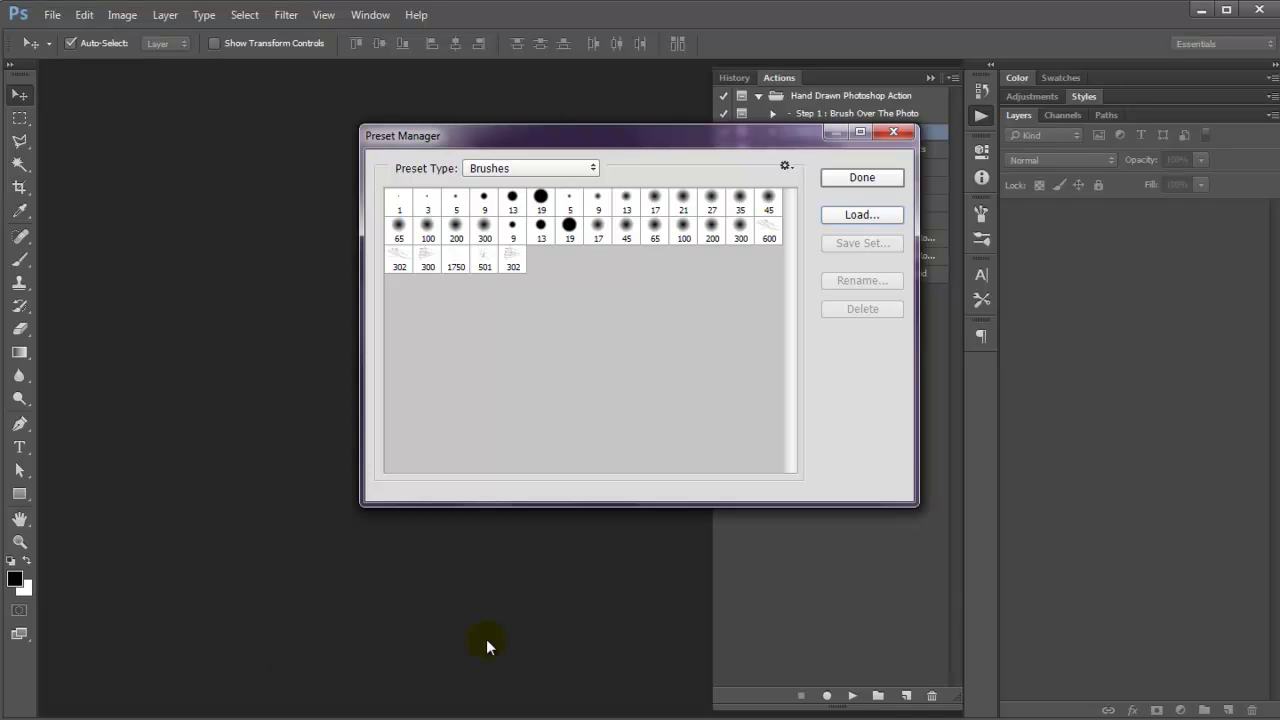
Inspect the new 600, 501 and 302 brushes, then close the Preset Manager.
{"action": "left_click", "coordinate": [767, 226]}
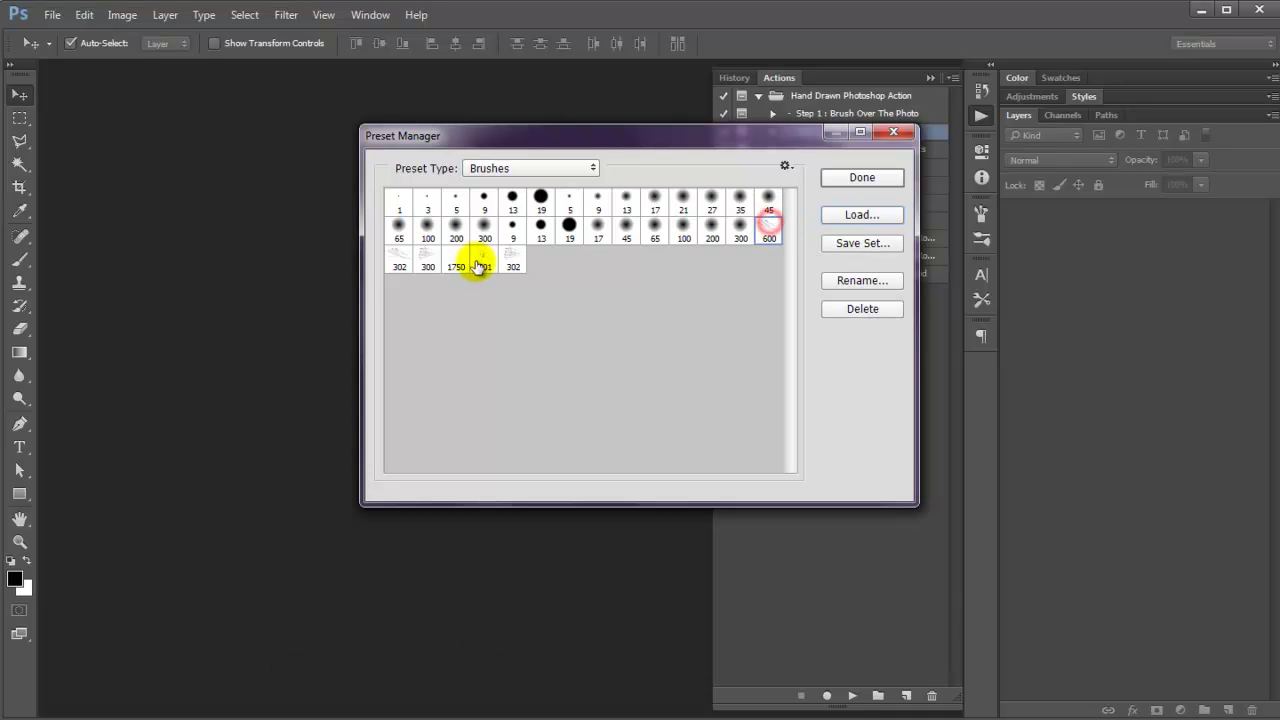
{"action": "left_click", "coordinate": [391, 260]}
{"action": "left_click", "coordinate": [459, 260]}
{"action": "left_click", "coordinate": [513, 264]}
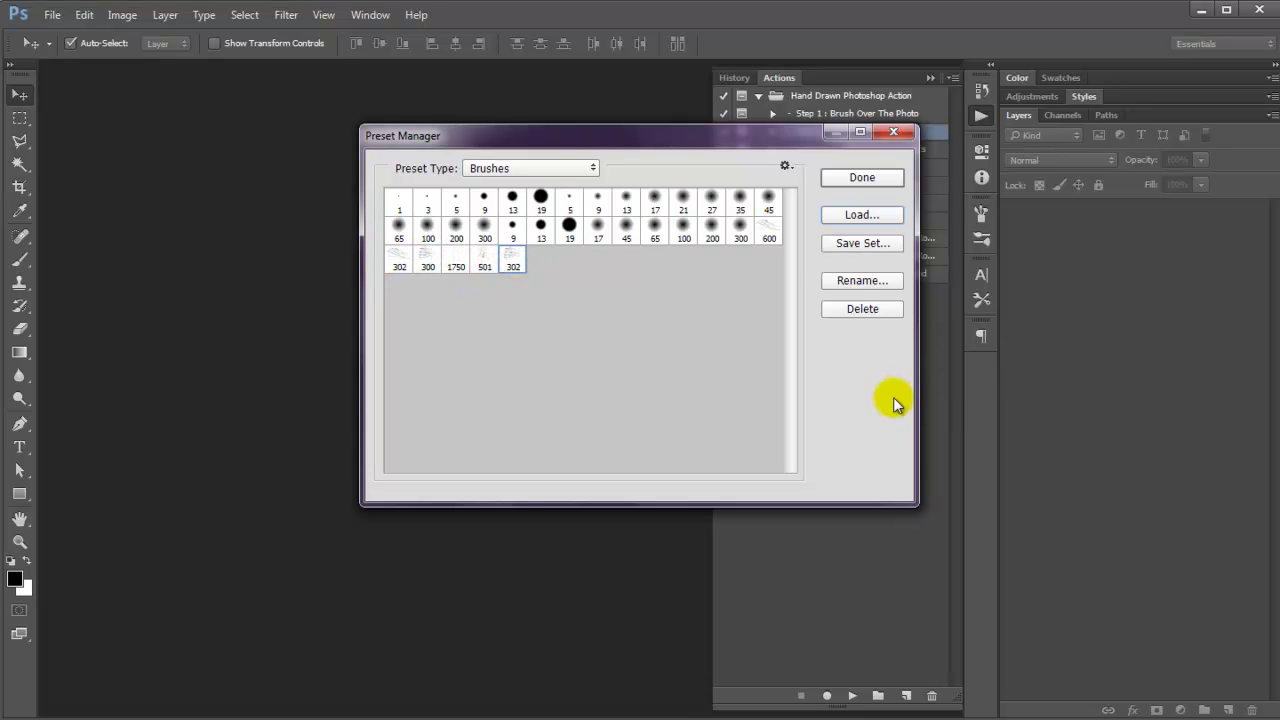
{"action": "left_click", "coordinate": [878, 180]}
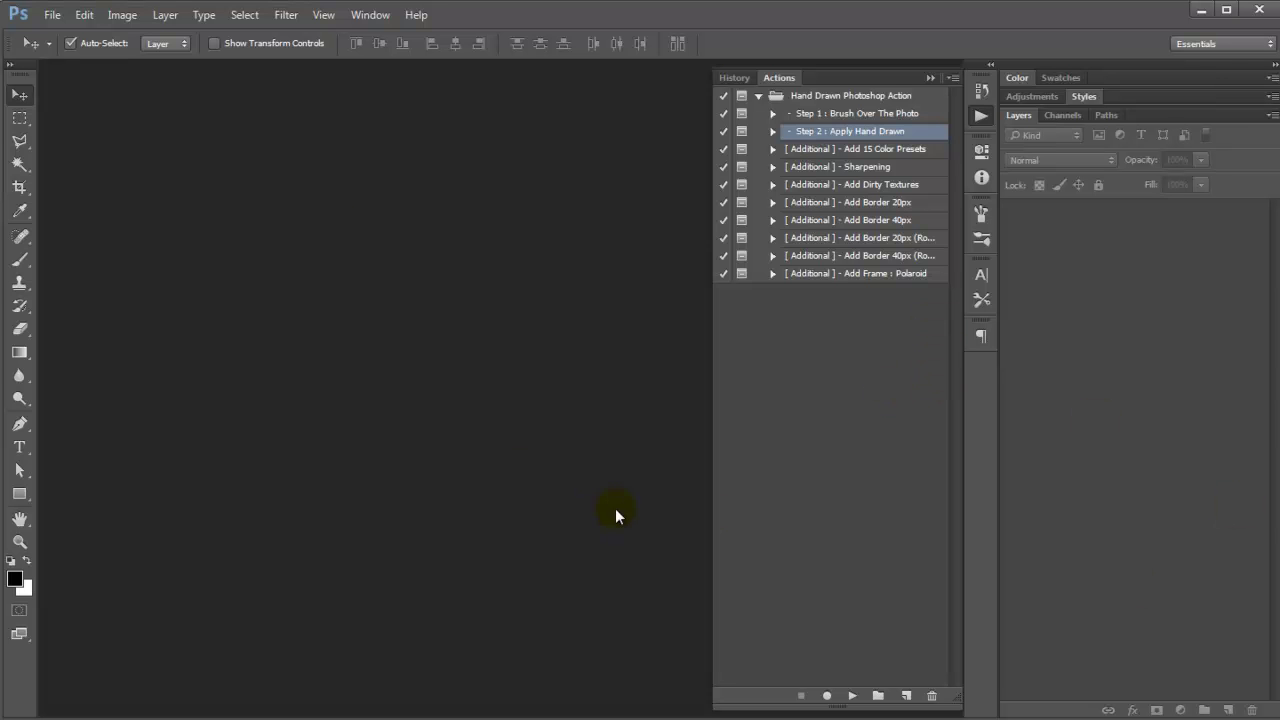
Open the soccer-263716 photo via File > Open.
{"action": "left_click", "coordinate": [52, 14]}
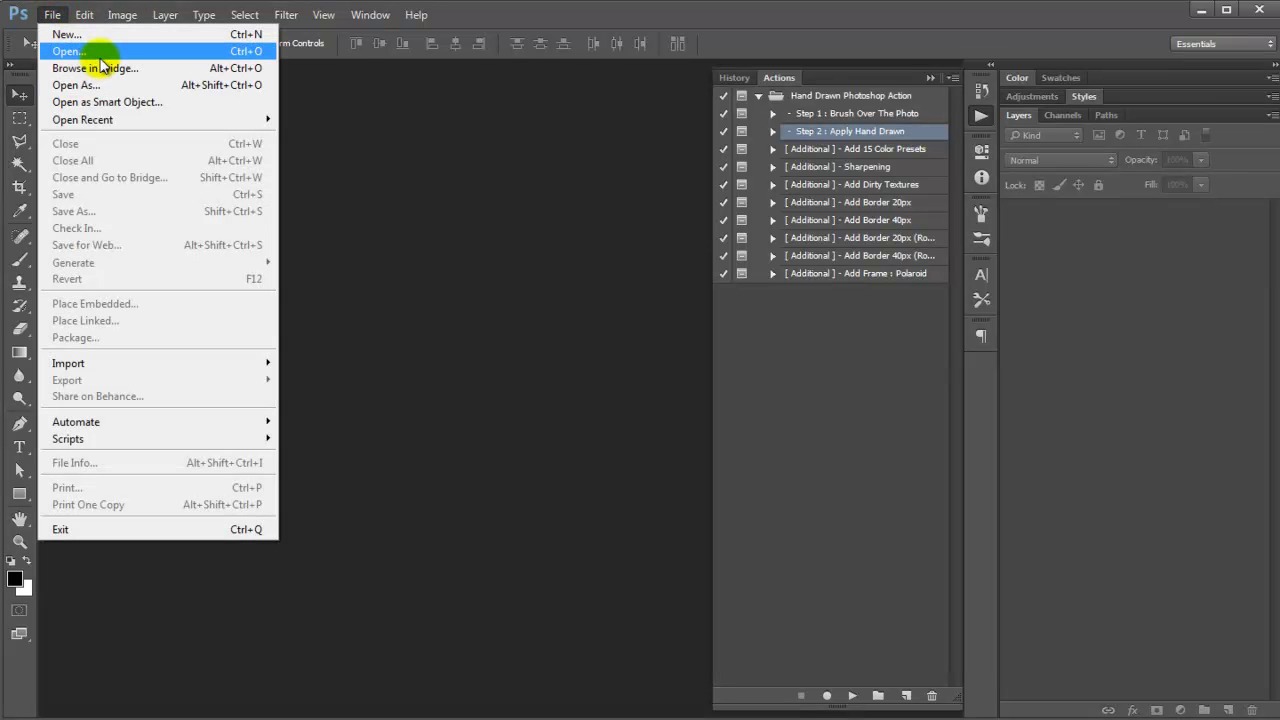
{"action": "left_click", "coordinate": [98, 55]}
{"action": "left_click", "coordinate": [649, 300]}
{"action": "scroll", "coordinate": [620, 305], "scroll_direction": "down", "scroll_amount": 5}
{"action": "scroll", "coordinate": [560, 312], "scroll_direction": "down", "scroll_amount": 2}
{"action": "scroll", "coordinate": [520, 318], "scroll_direction": "down", "scroll_amount": 3}
{"action": "scroll", "coordinate": [490, 322], "scroll_direction": "down", "scroll_amount": 1}
{"action": "left_click", "coordinate": [467, 318]}
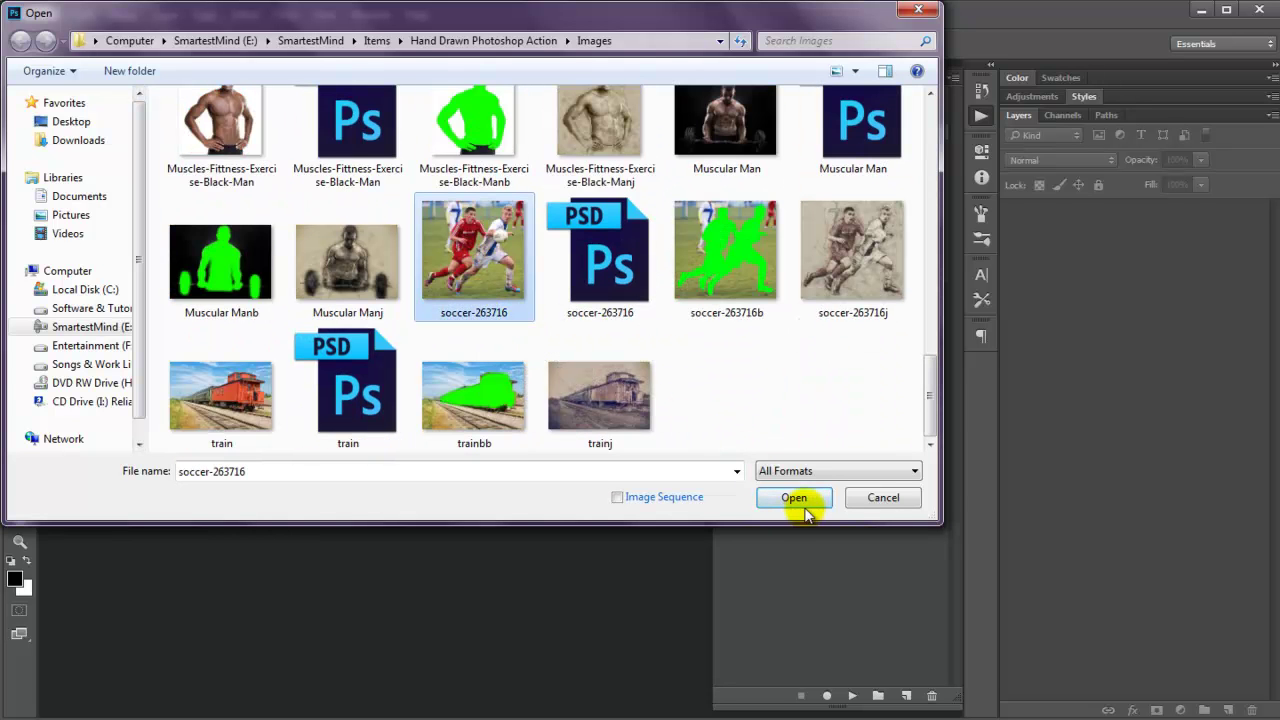
{"action": "left_click_drag", "start_coordinate": [484, 12], "coordinate": [595, 50]}
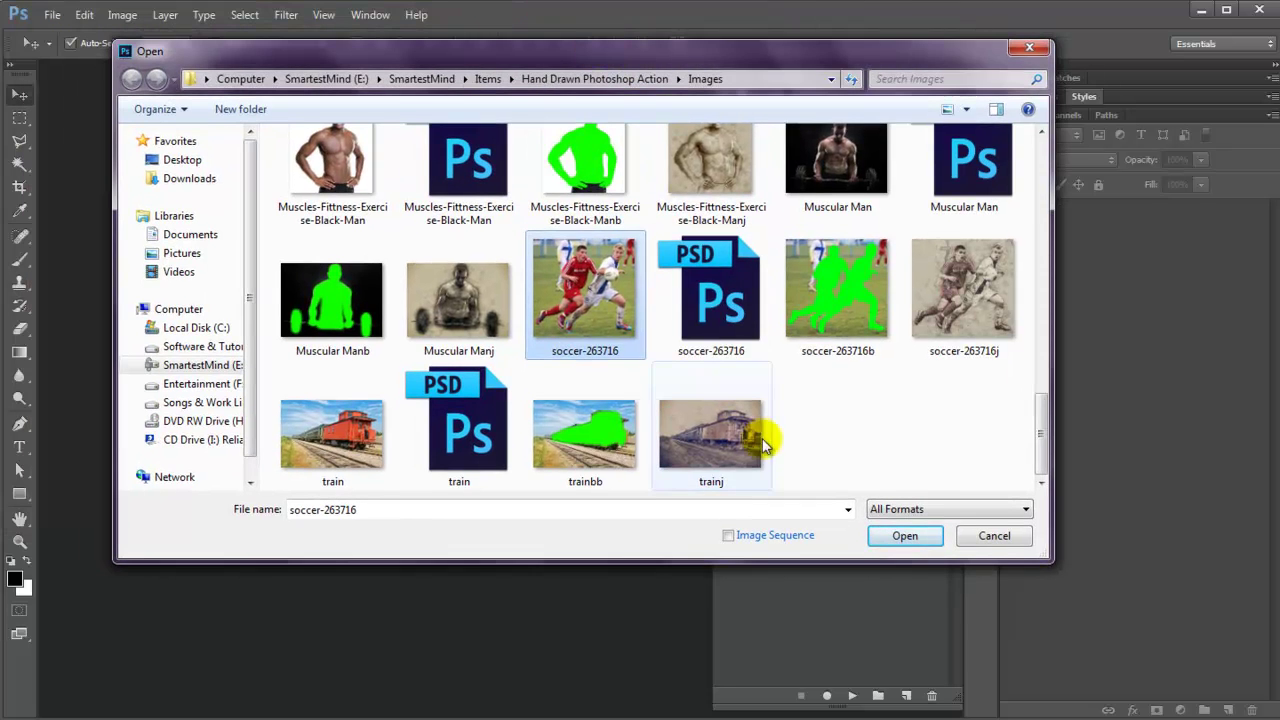
{"action": "left_click", "coordinate": [880, 539]}
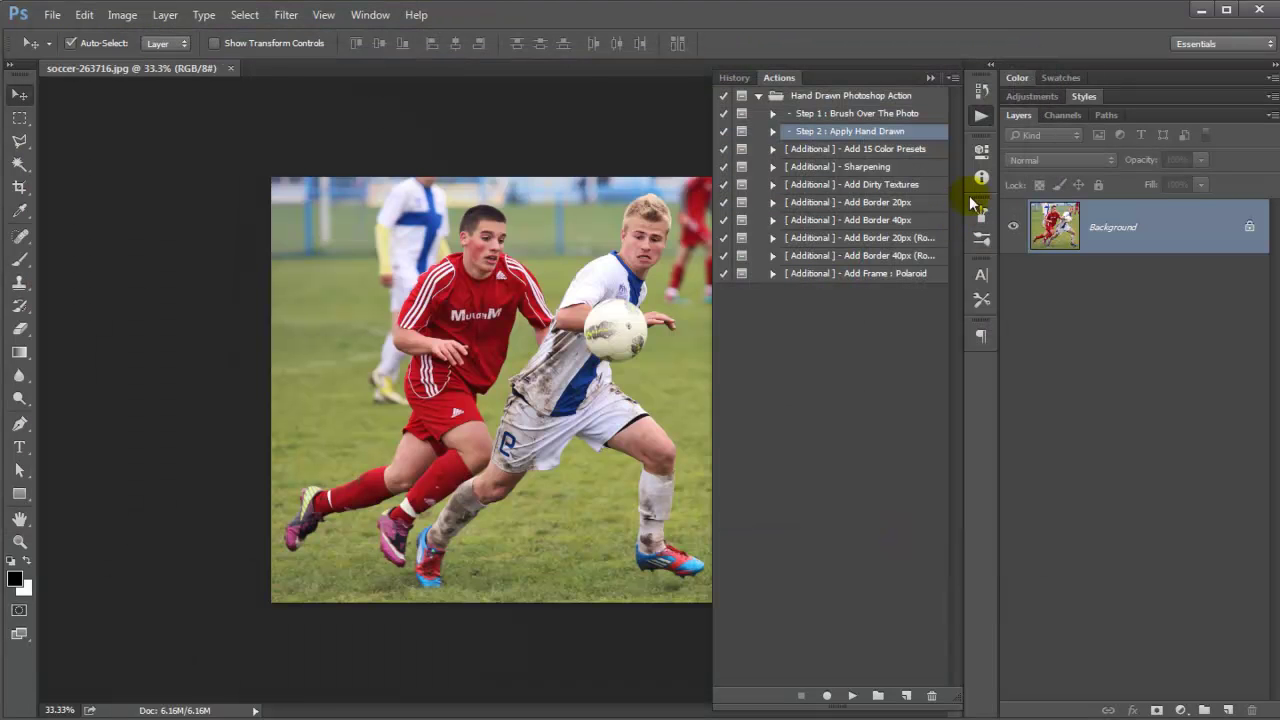
Fit the photo on screen and run Step 1 : Brush Over The Photo to add the brush layer.
{"action": "left_click", "coordinate": [286, 14]}
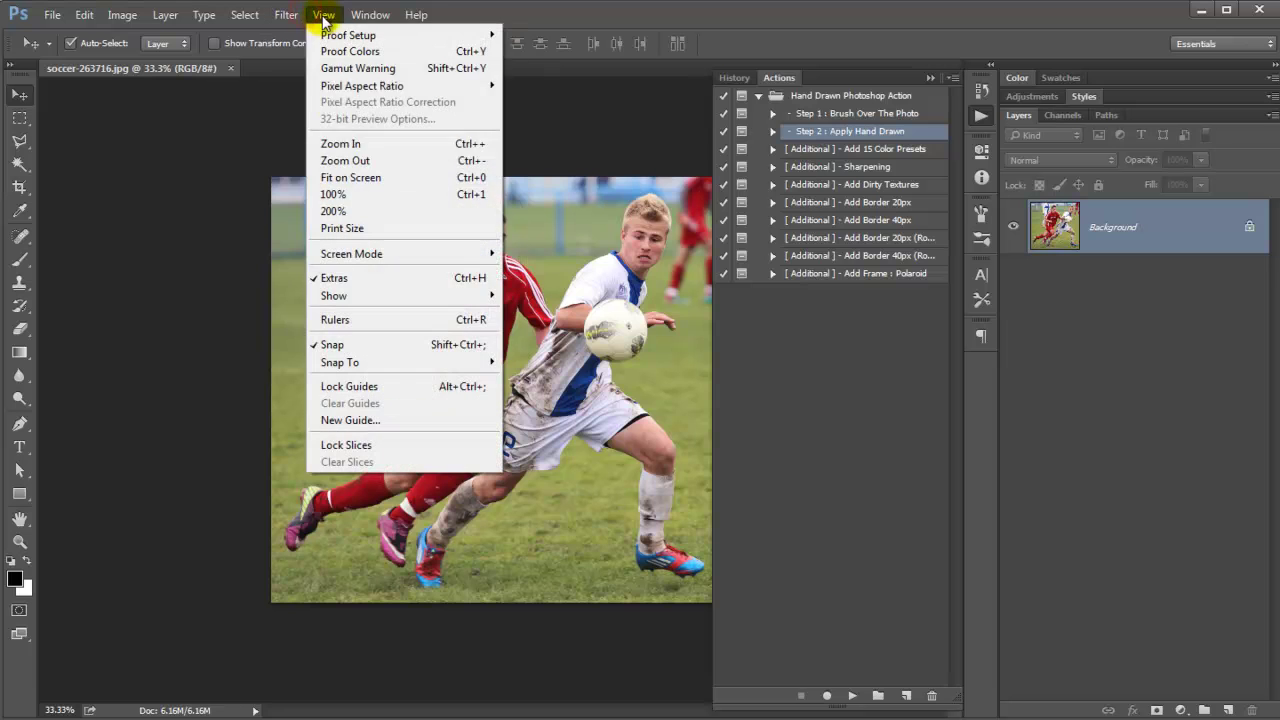
{"action": "left_click", "coordinate": [354, 178]}
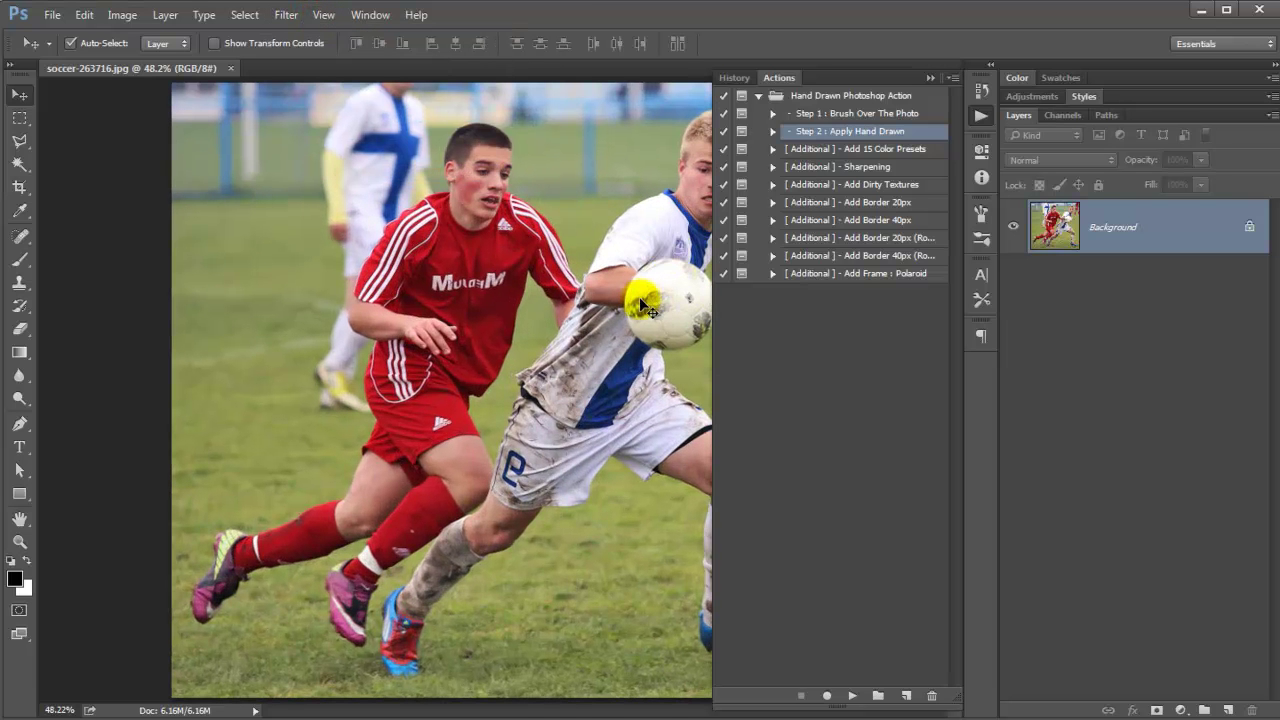
{"action": "left_click", "coordinate": [848, 113]}
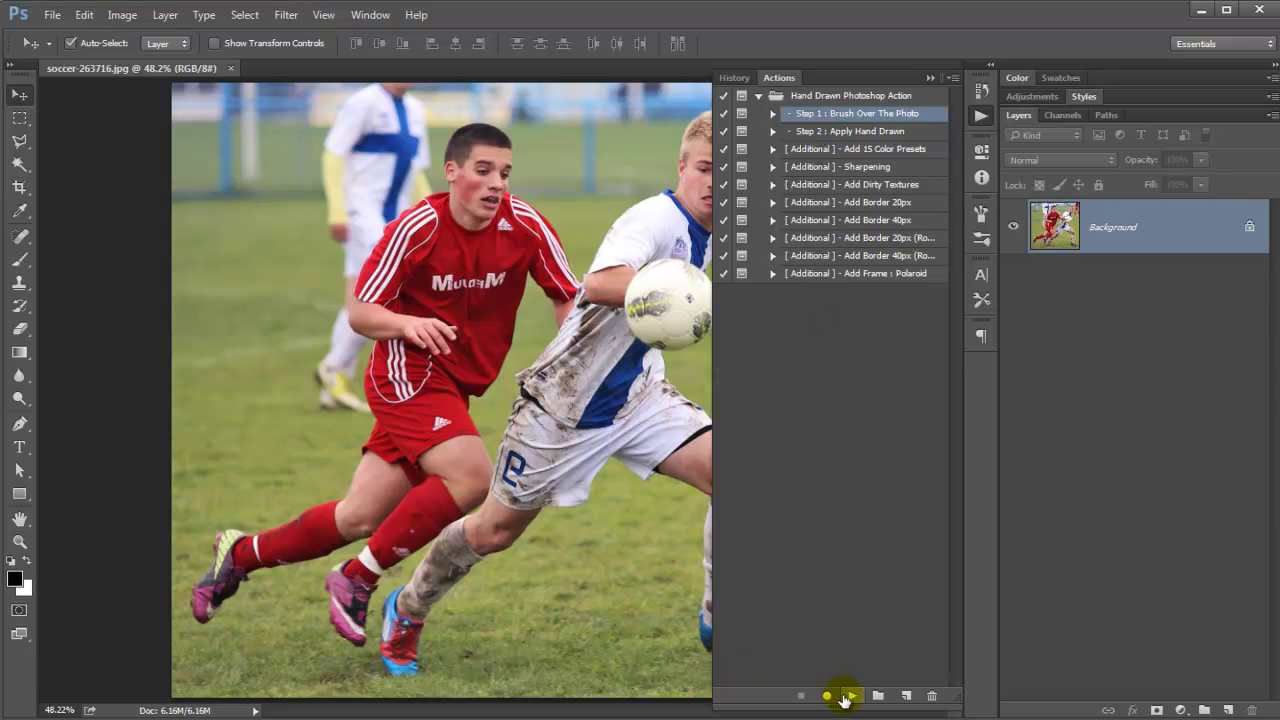
{"action": "left_click", "coordinate": [849, 696]}
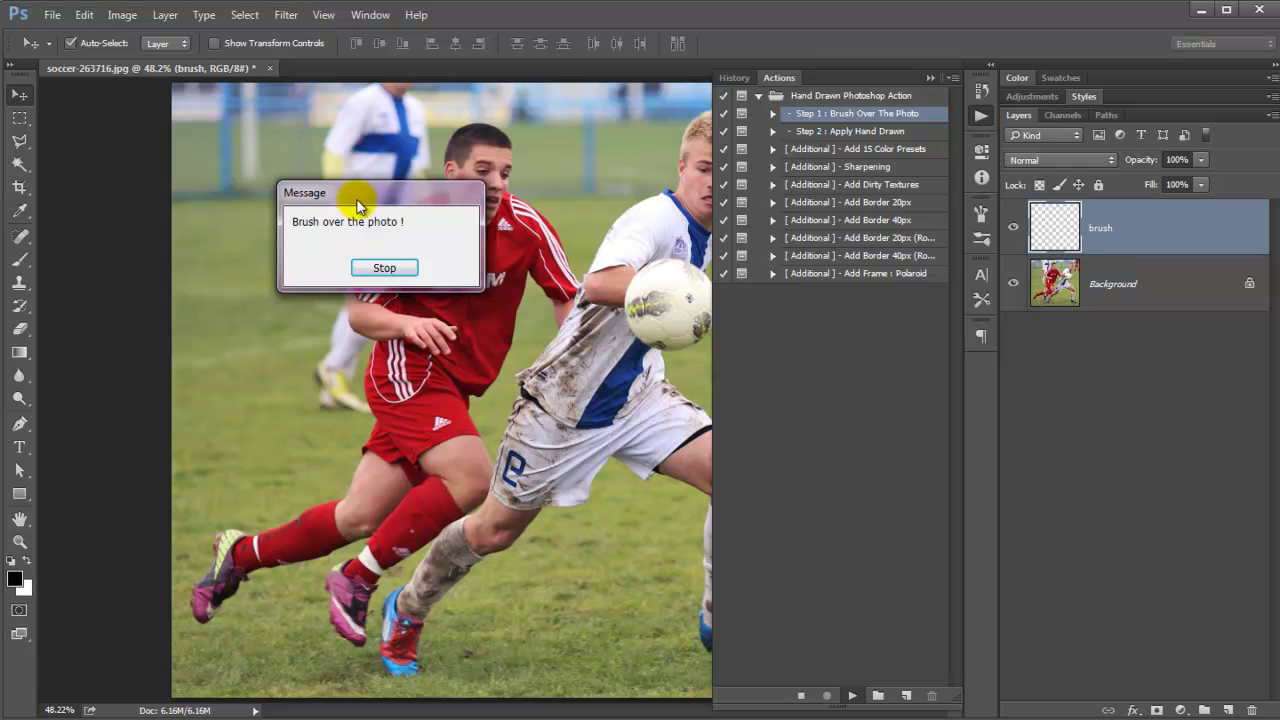
{"action": "left_click_drag", "start_coordinate": [360, 192], "coordinate": [505, 198]}
{"action": "left_click", "coordinate": [529, 274]}
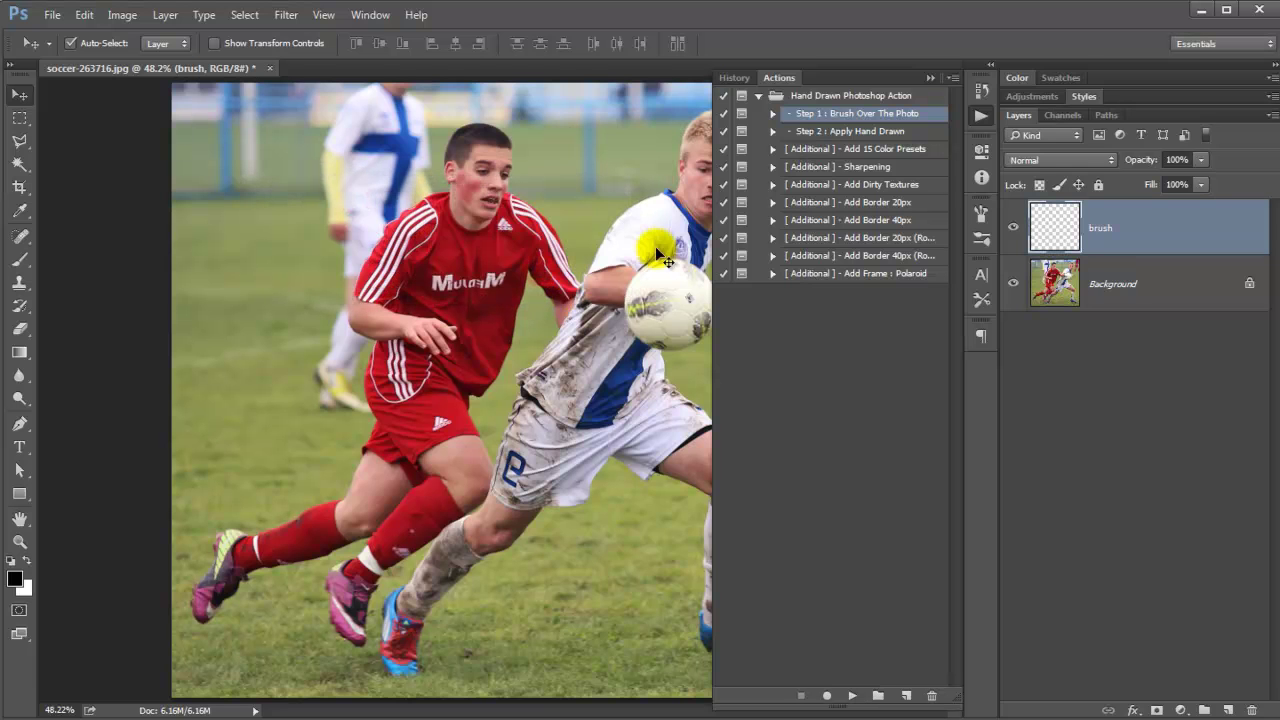
{"action": "left_click", "coordinate": [932, 78]}
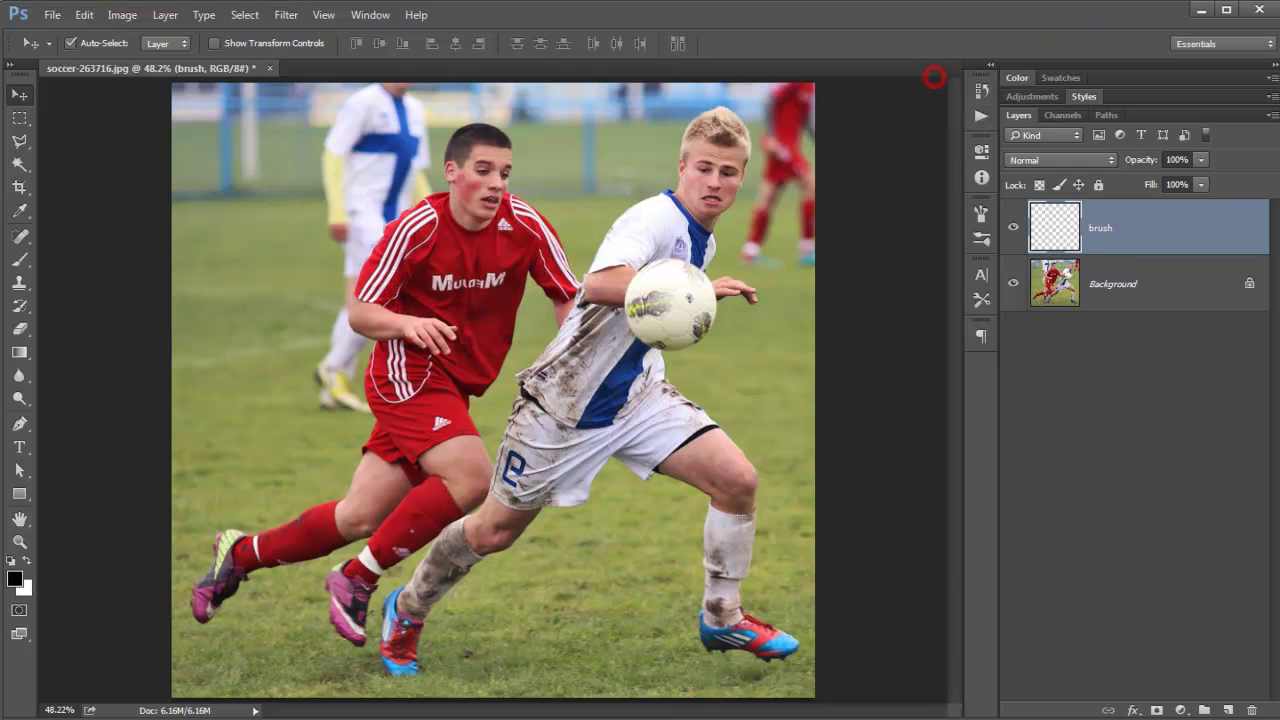
Set up a soft round Brush Tool at 133 px with low hardness.
{"action": "left_click", "coordinate": [12, 270]}
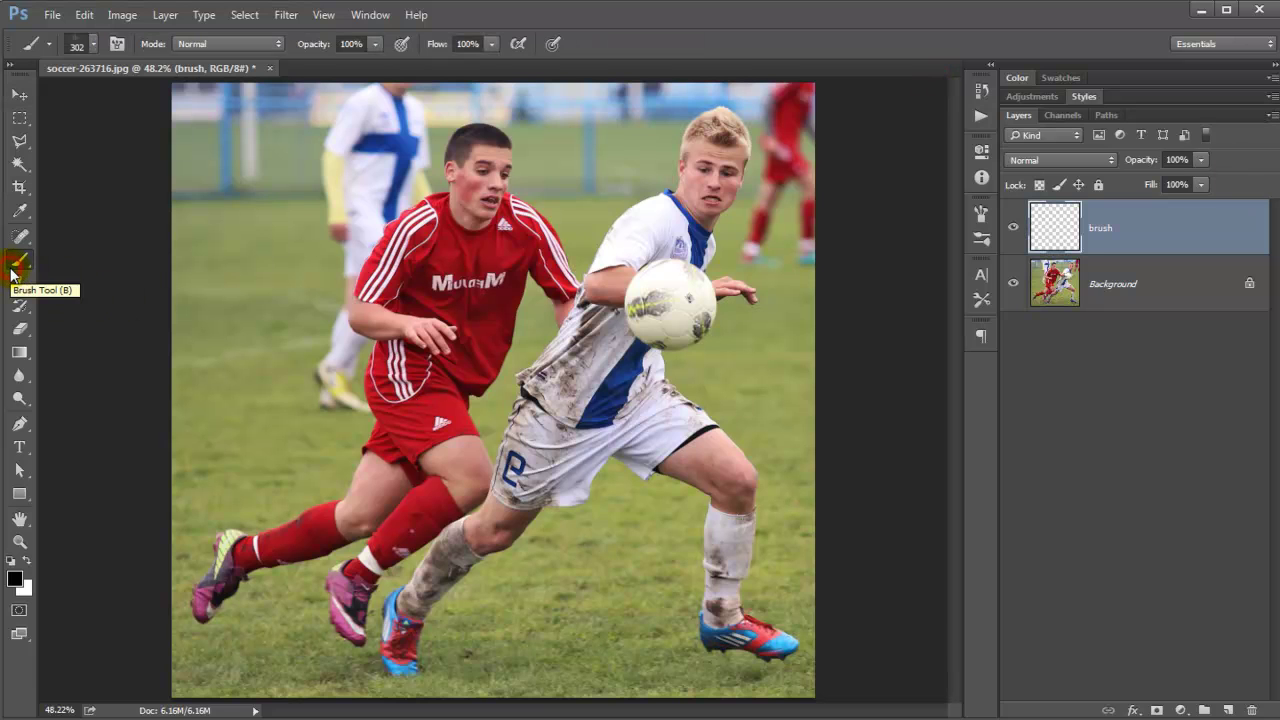
{"action": "left_click", "coordinate": [84, 51]}
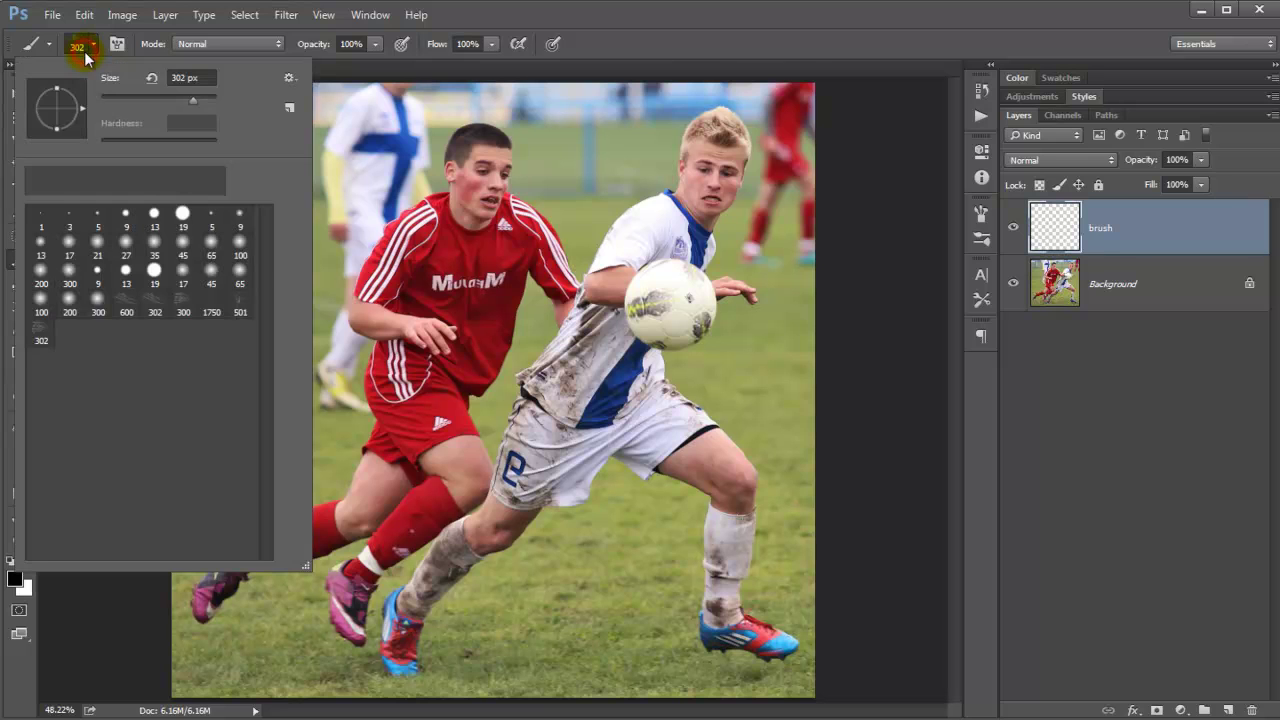
{"action": "left_click", "coordinate": [181, 220]}
{"action": "left_click_drag", "start_coordinate": [158, 142], "coordinate": [137, 143]}
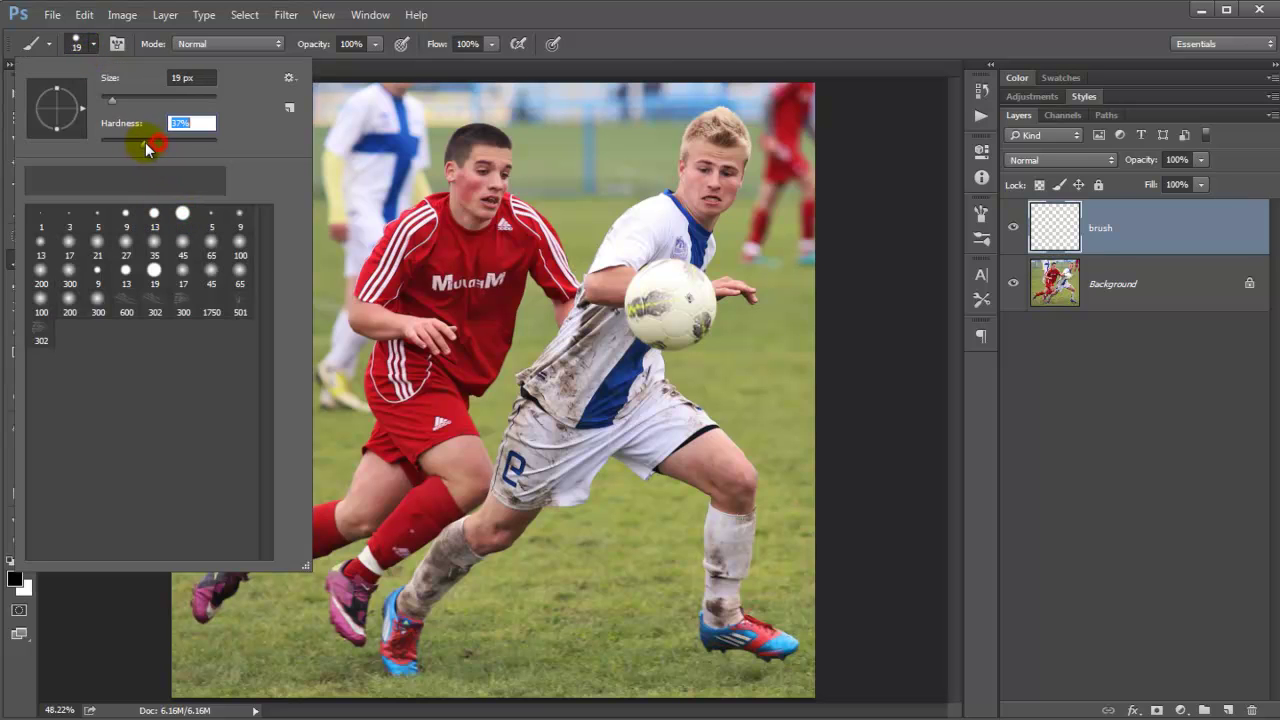
{"action": "left_click_drag", "start_coordinate": [130, 97], "coordinate": [168, 100]}
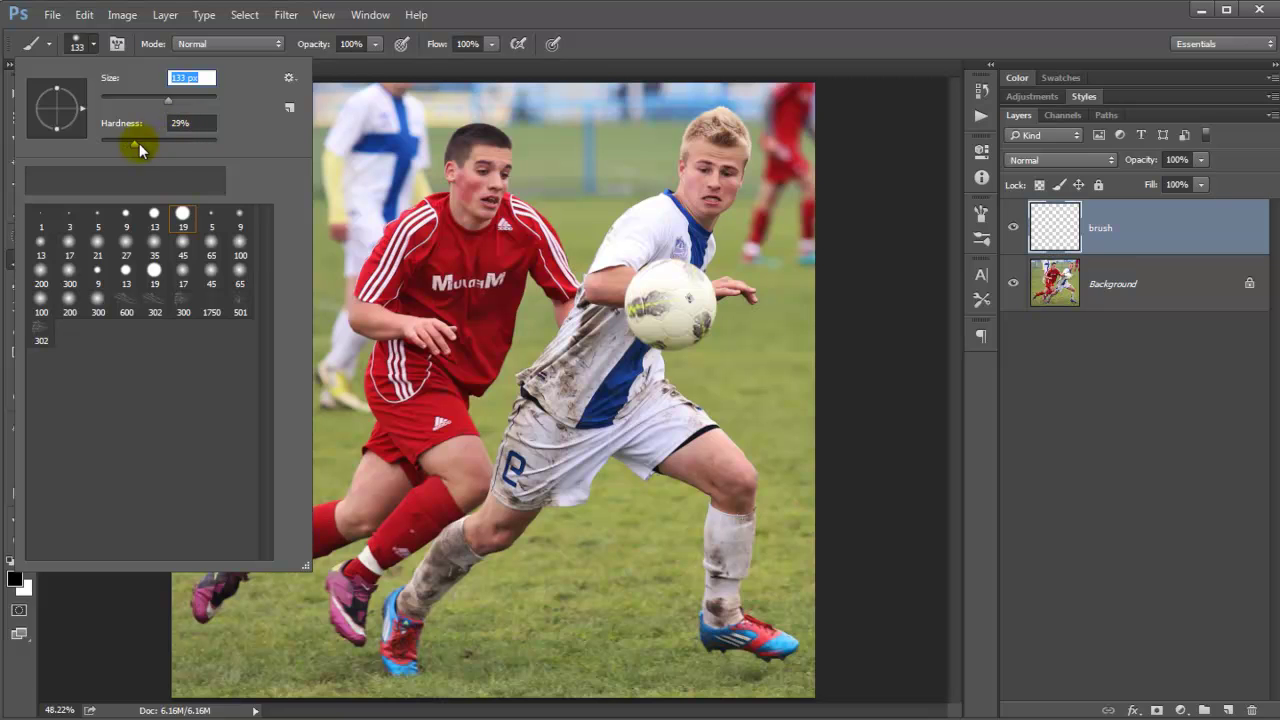
{"action": "left_click_drag", "start_coordinate": [134, 143], "coordinate": [131, 148]}
{"action": "left_click", "coordinate": [691, 6]}
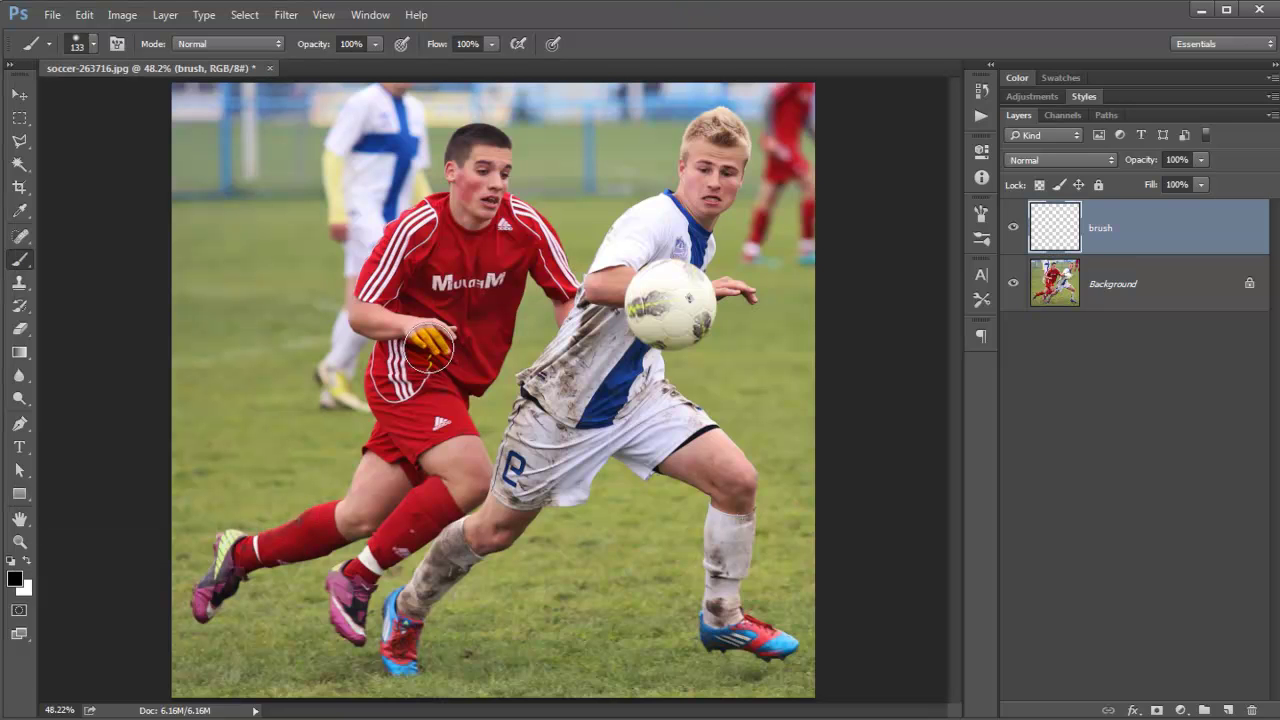
Set the foreground colour to bright green 00ff66.
{"action": "left_click", "coordinate": [22, 585]}
{"action": "type", "text": "ff0000"}
{"action": "left_click", "coordinate": [1036, 340]}
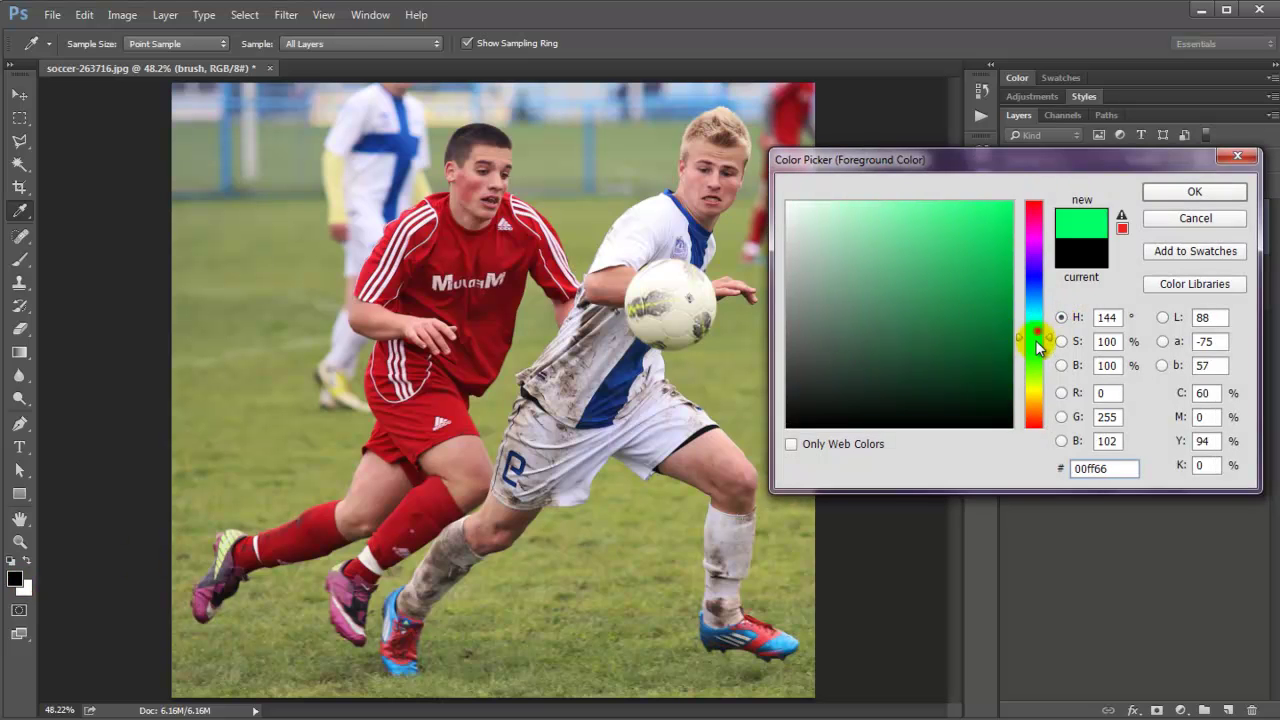
{"action": "left_click", "coordinate": [1235, 189]}
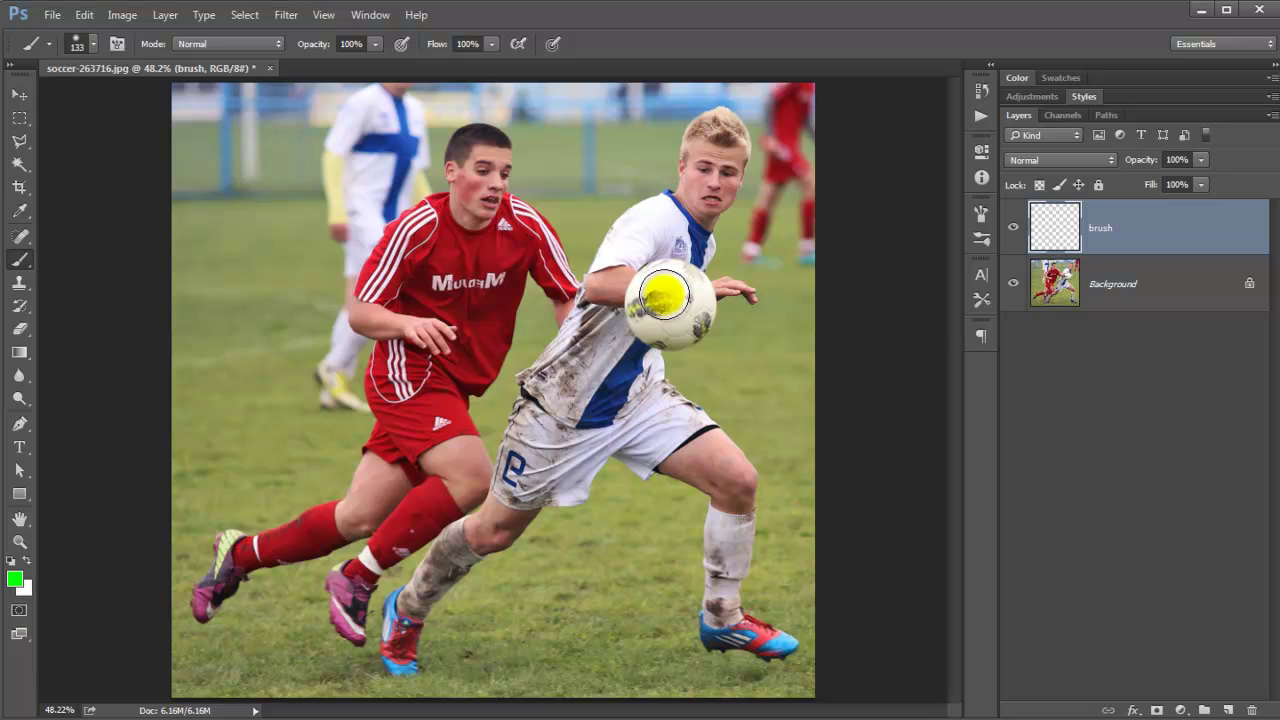
Paint the ball and the blond player's face, neck and chest green.
{"action": "left_click_drag", "start_coordinate": [659, 306], "coordinate": [679, 305]}
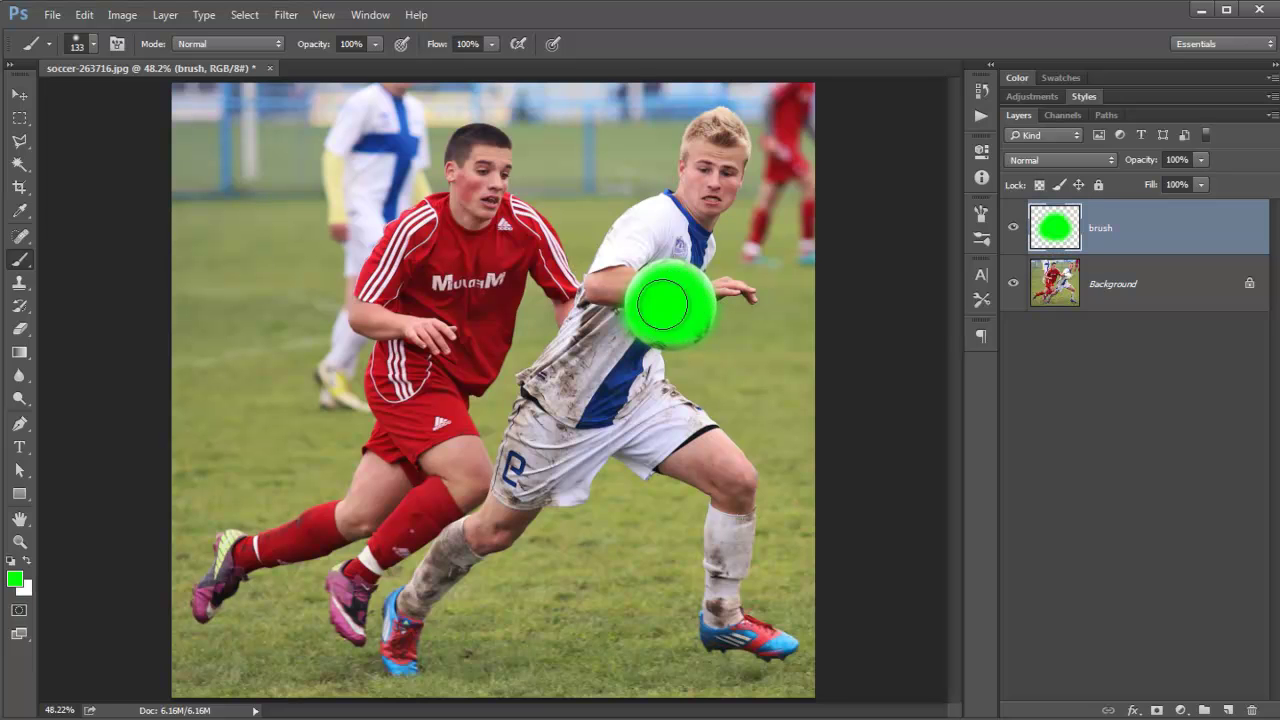
{"action": "left_click", "coordinate": [716, 148]}
{"action": "left_click", "coordinate": [704, 188]}
{"action": "left_click_drag", "start_coordinate": [704, 188], "coordinate": [717, 140]}
{"action": "left_click", "coordinate": [664, 238], "text": "shift"}
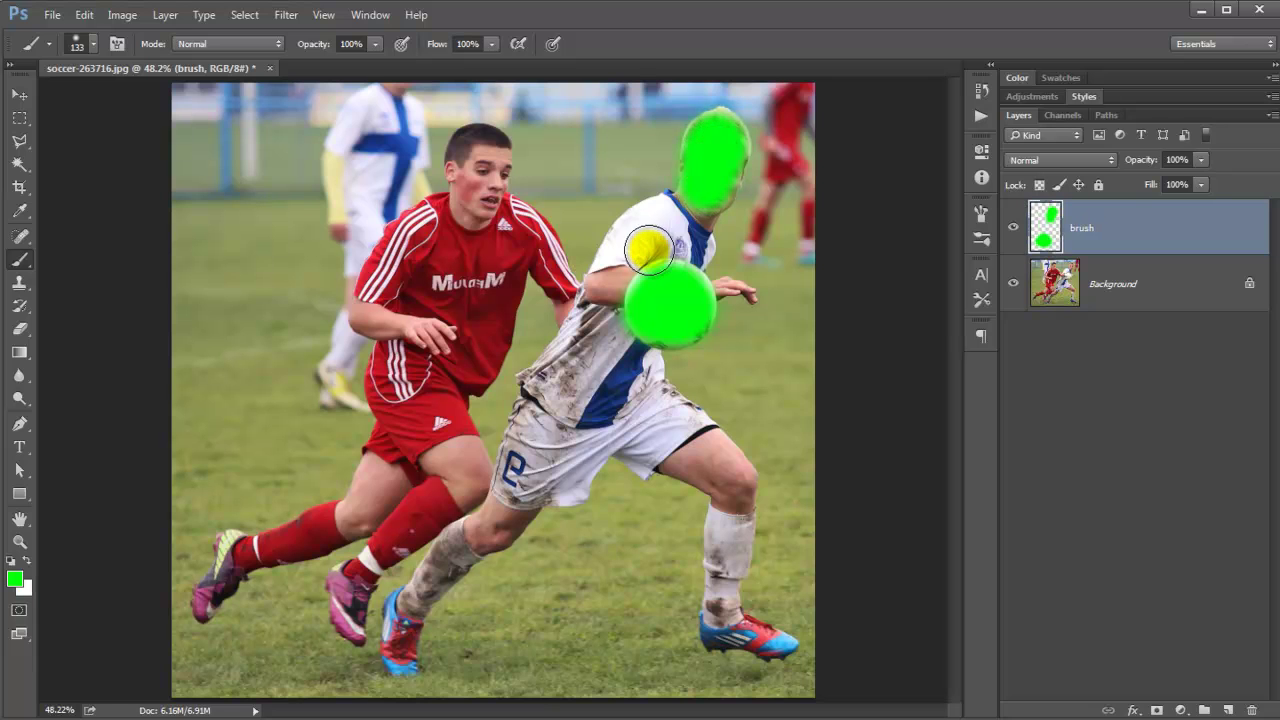
{"action": "mouse_move", "coordinate": [665, 240]}
{"action": "left_mouse_down"}
{"action": "mouse_move", "coordinate": [679, 234]}
{"action": "mouse_move", "coordinate": [623, 266]}
{"action": "mouse_move", "coordinate": [591, 363]}
{"action": "mouse_move", "coordinate": [620, 360]}
{"action": "mouse_move", "coordinate": [735, 485]}
{"action": "left_mouse_up"}
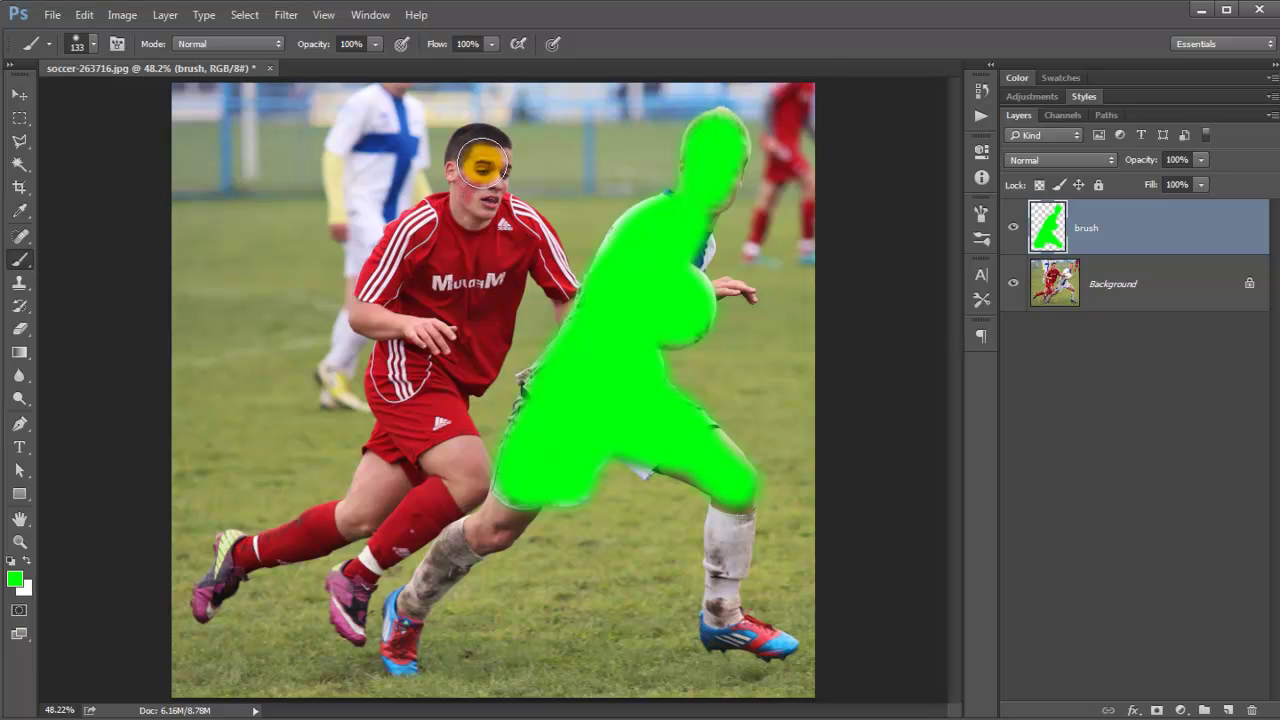
Paint the red-shirted player and pink boot green, undoing the stray strokes.
{"action": "left_click_drag", "start_coordinate": [481, 155], "coordinate": [476, 185]}
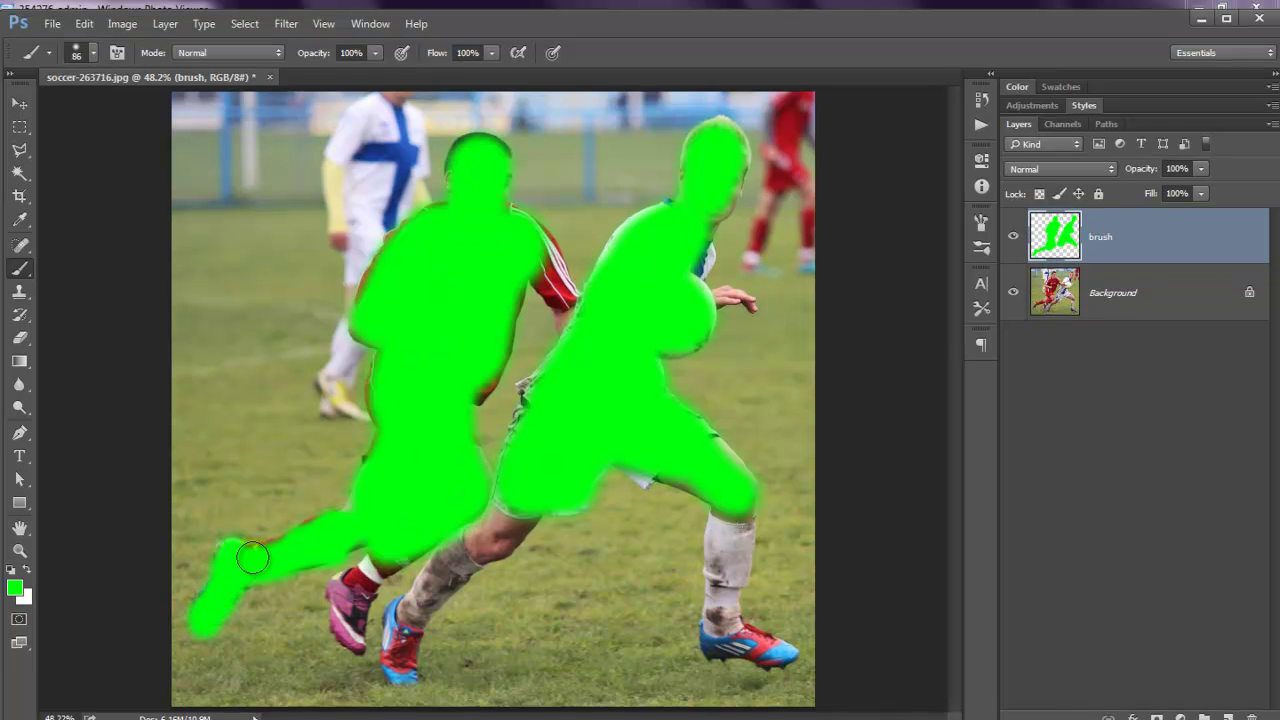
{"action": "left_click_drag", "start_coordinate": [352, 632], "coordinate": [387, 565]}
{"action": "mouse_move", "coordinate": [343, 616]}
{"action": "left_mouse_down"}
{"action": "mouse_move", "coordinate": [371, 654]}
{"action": "mouse_move", "coordinate": [522, 511]}
{"action": "left_mouse_up"}
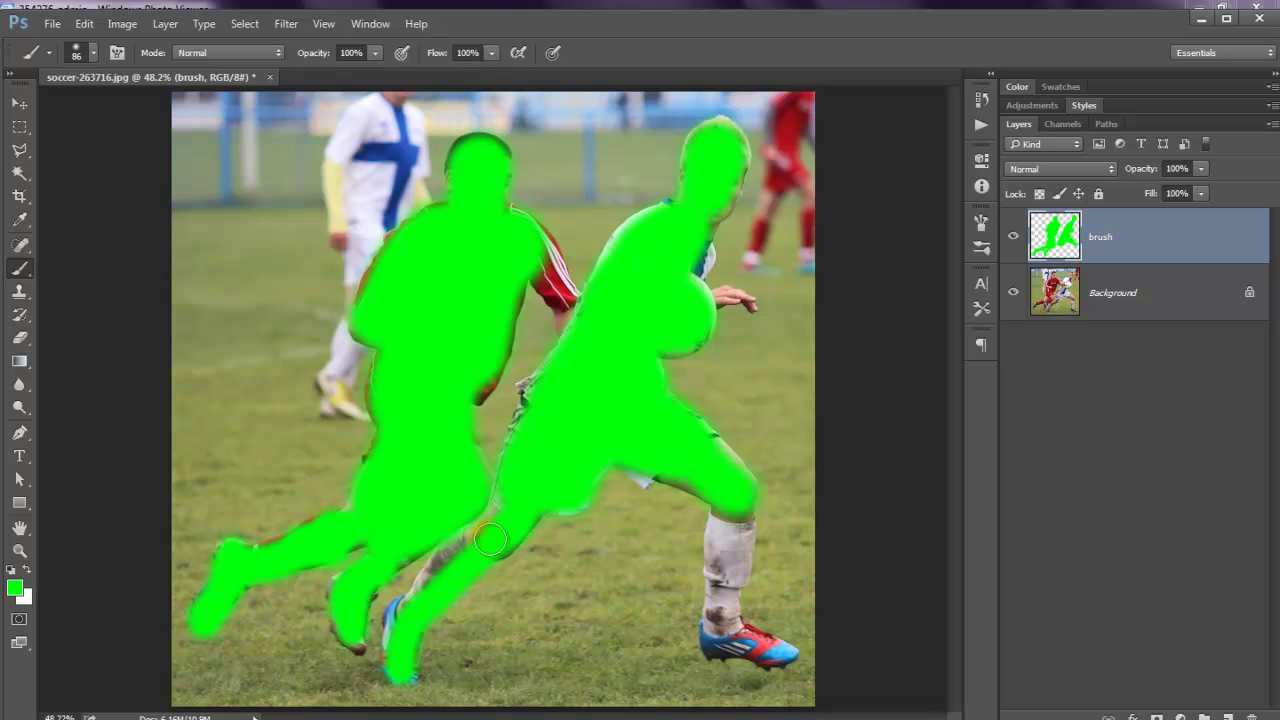
{"action": "left_click", "coordinate": [84, 23]}
{"action": "left_click", "coordinate": [98, 44]}
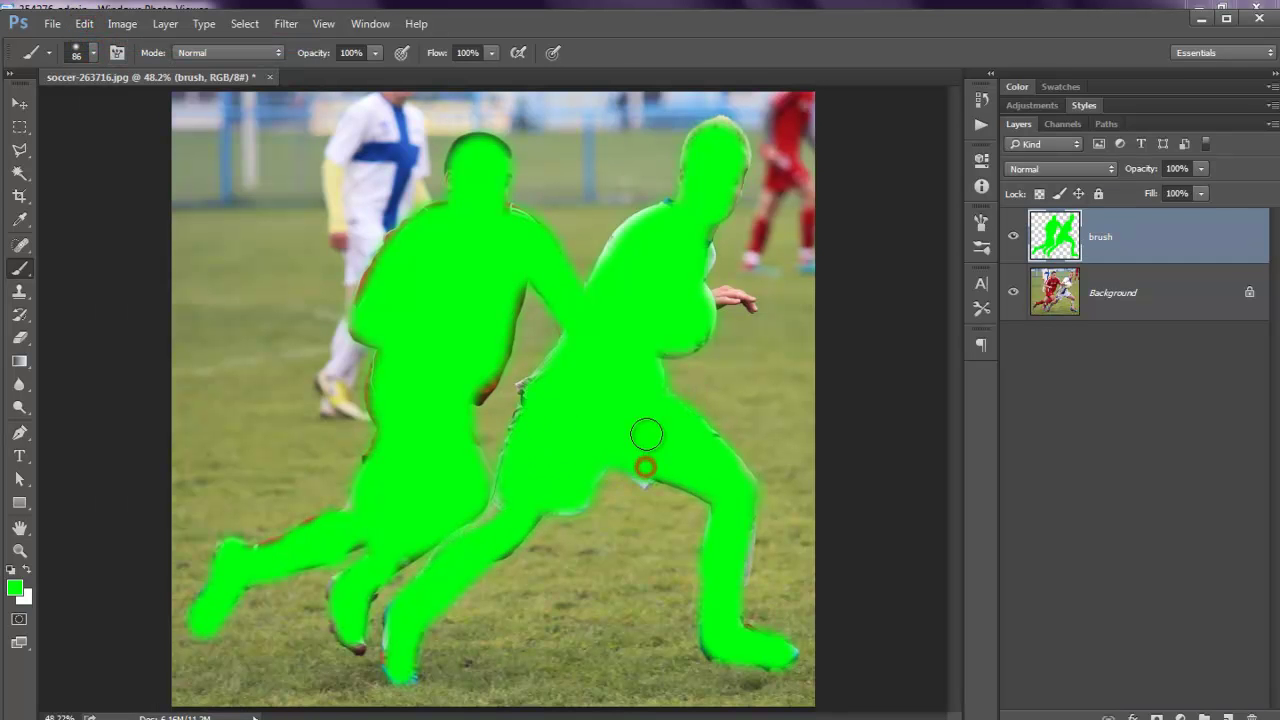
{"action": "key", "text": "ctrl+z"}
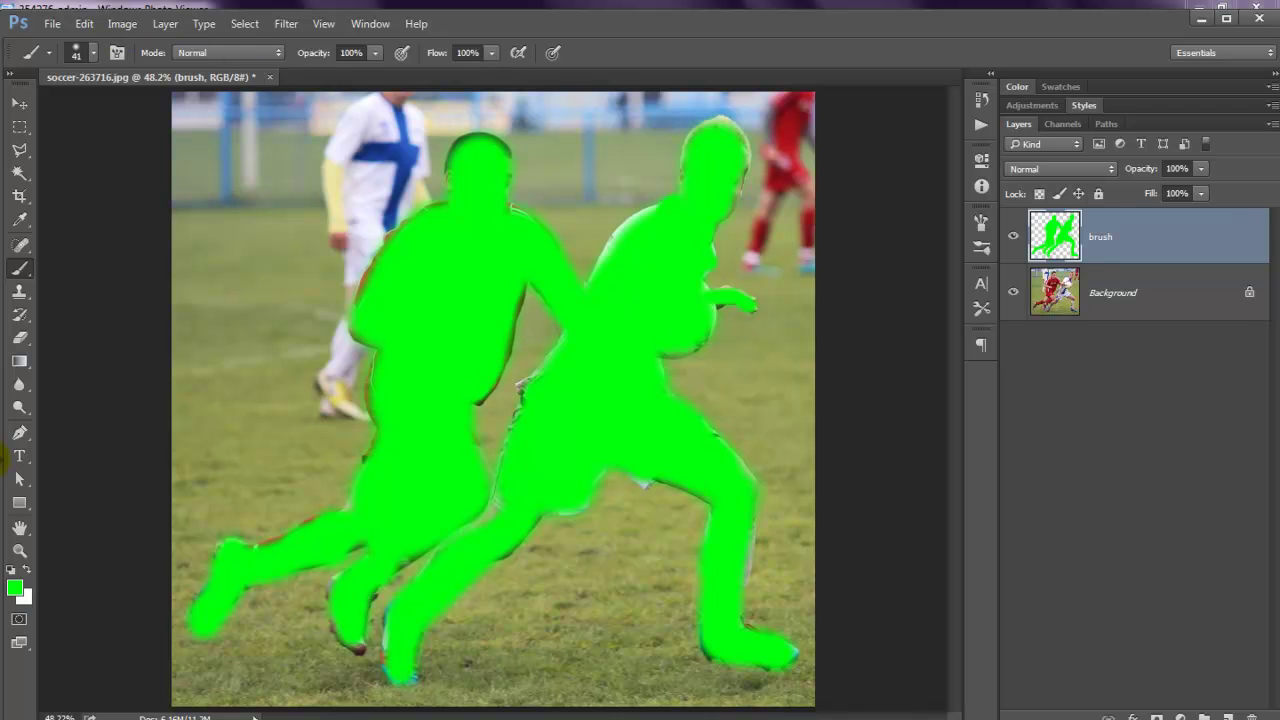
{"action": "left_click", "coordinate": [19, 104]}
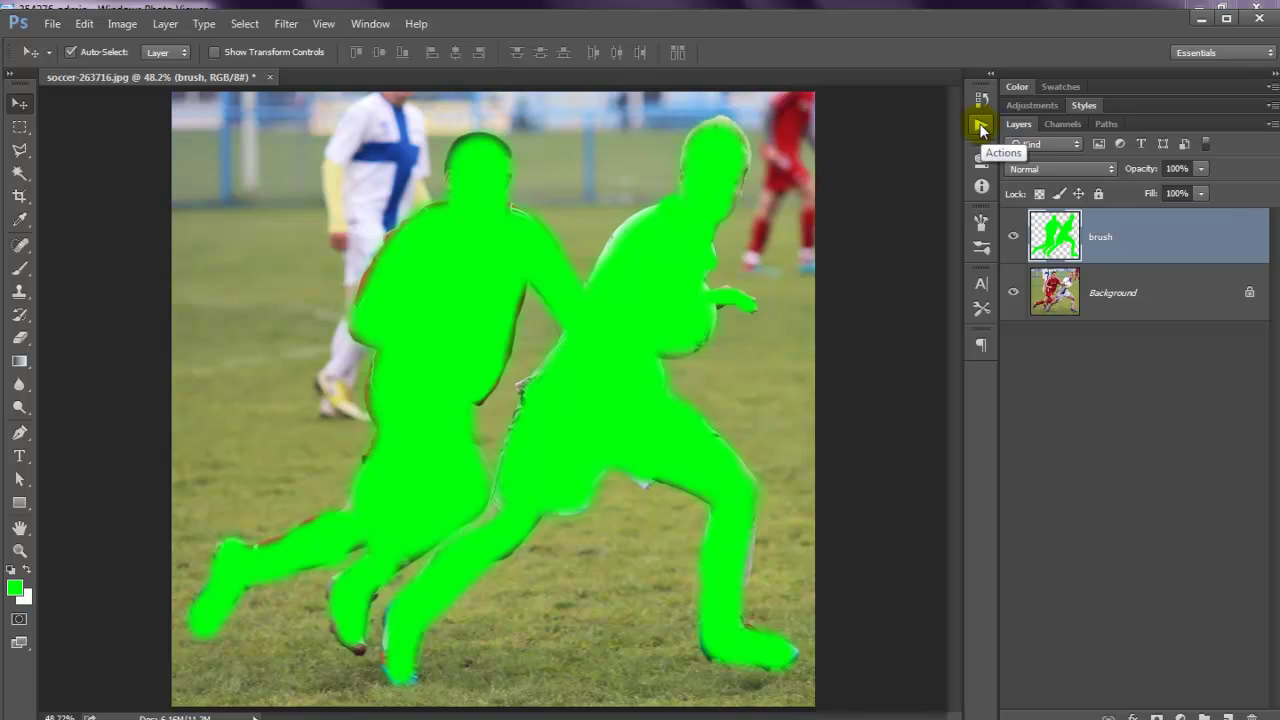
Run the Step 2 : Apply Hand Drawn action and dismiss the Render Complete message.
{"action": "left_click", "coordinate": [981, 127]}
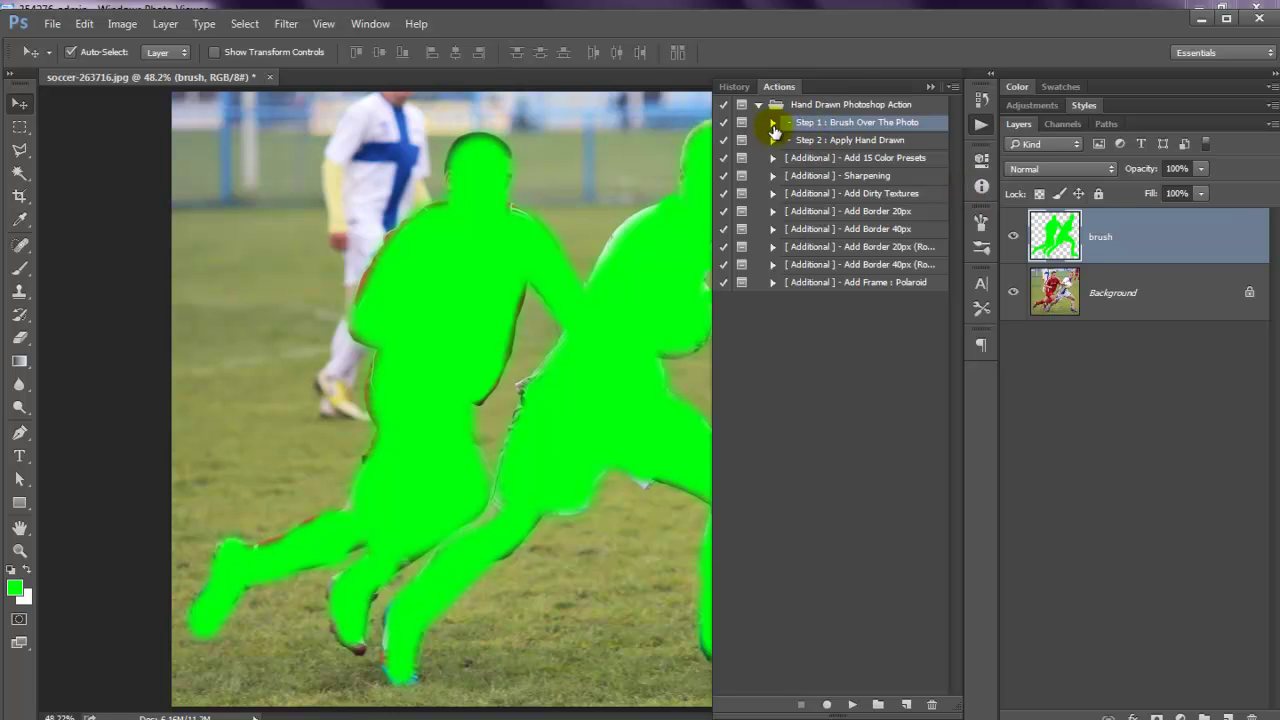
{"action": "left_click", "coordinate": [939, 88]}
{"action": "left_click", "coordinate": [370, 23]}
{"action": "left_click", "coordinate": [858, 140]}
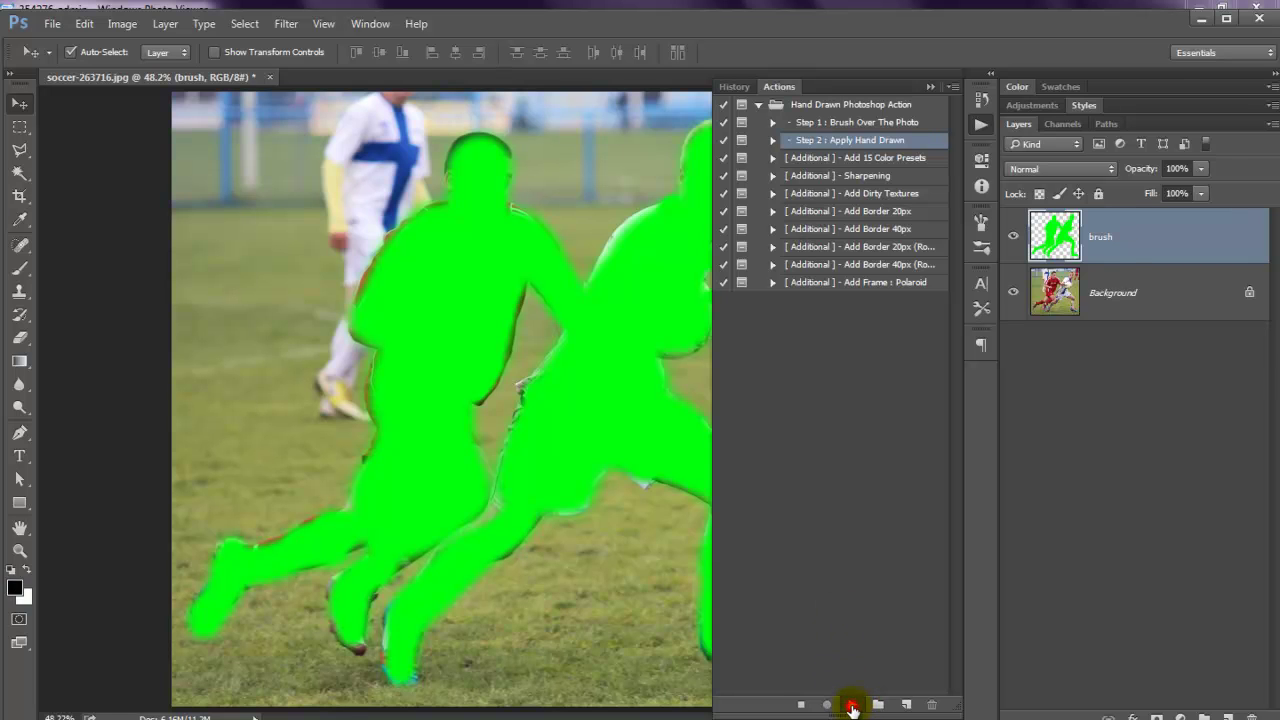
{"action": "left_click", "coordinate": [852, 706]}
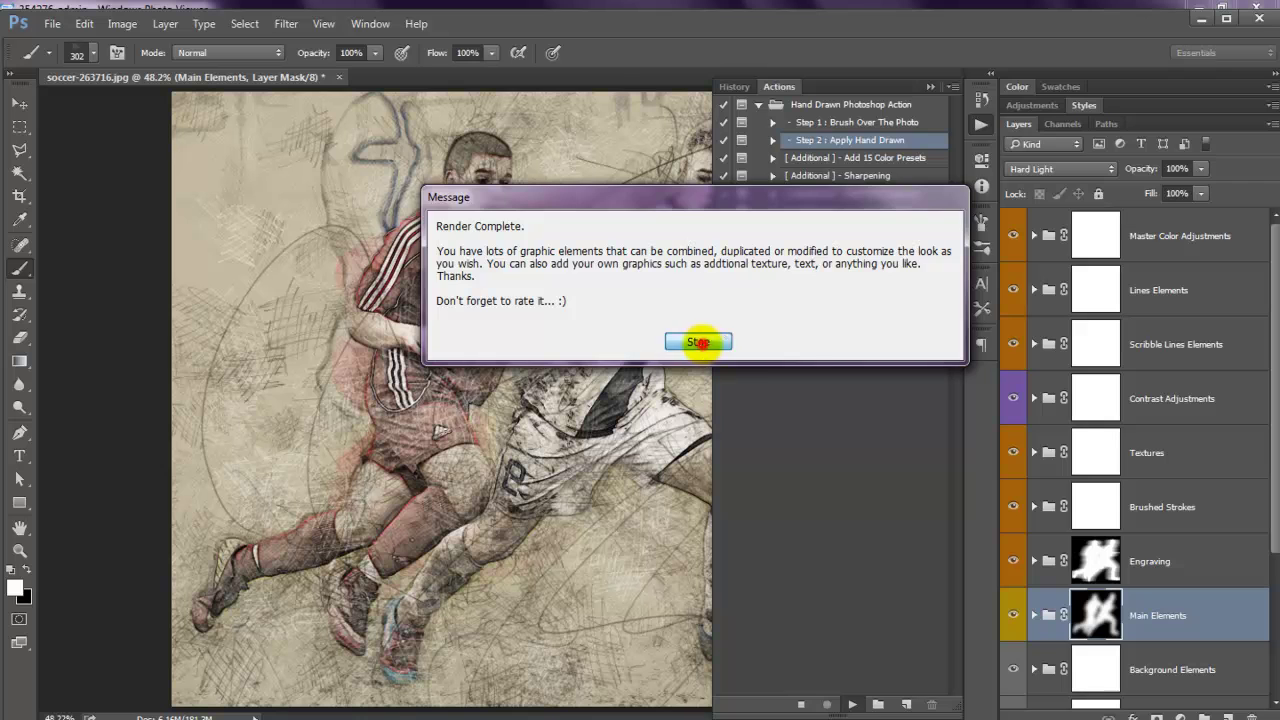
{"action": "left_click", "coordinate": [699, 344]}
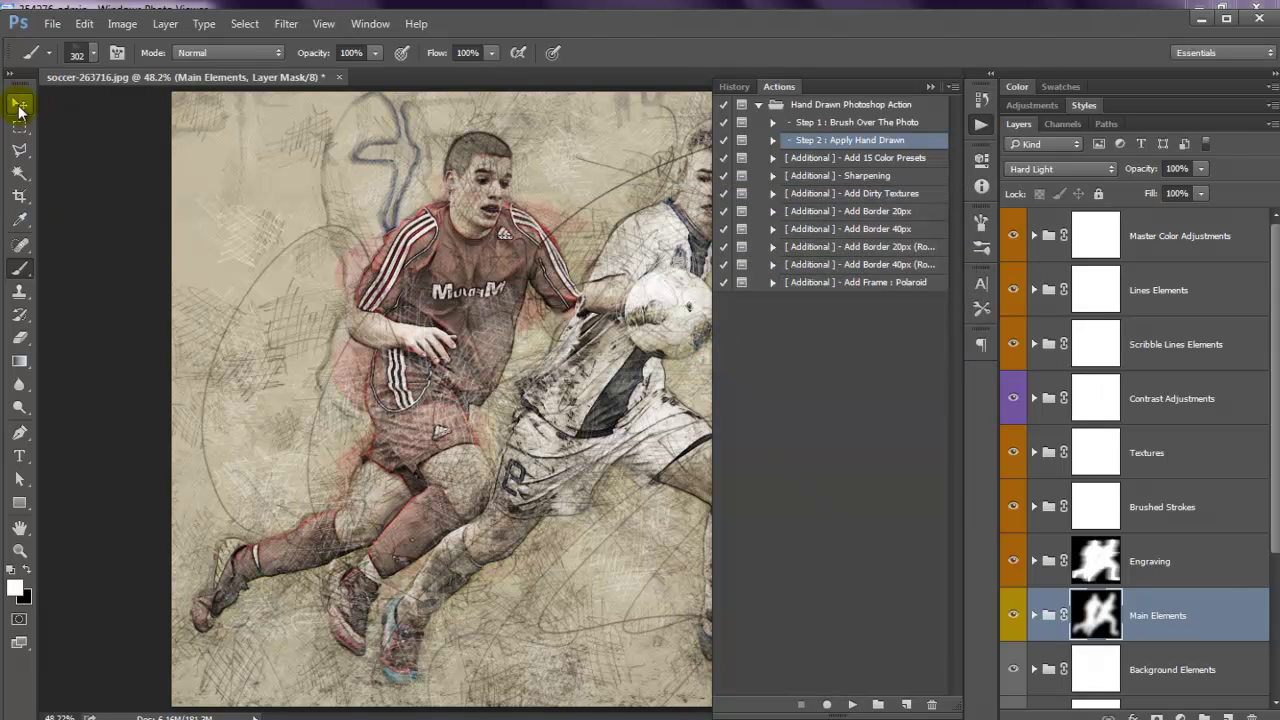
Switch to the Move tool, collapse the Actions panel, and expand the Background Color Set group.
{"action": "left_click", "coordinate": [19, 108]}
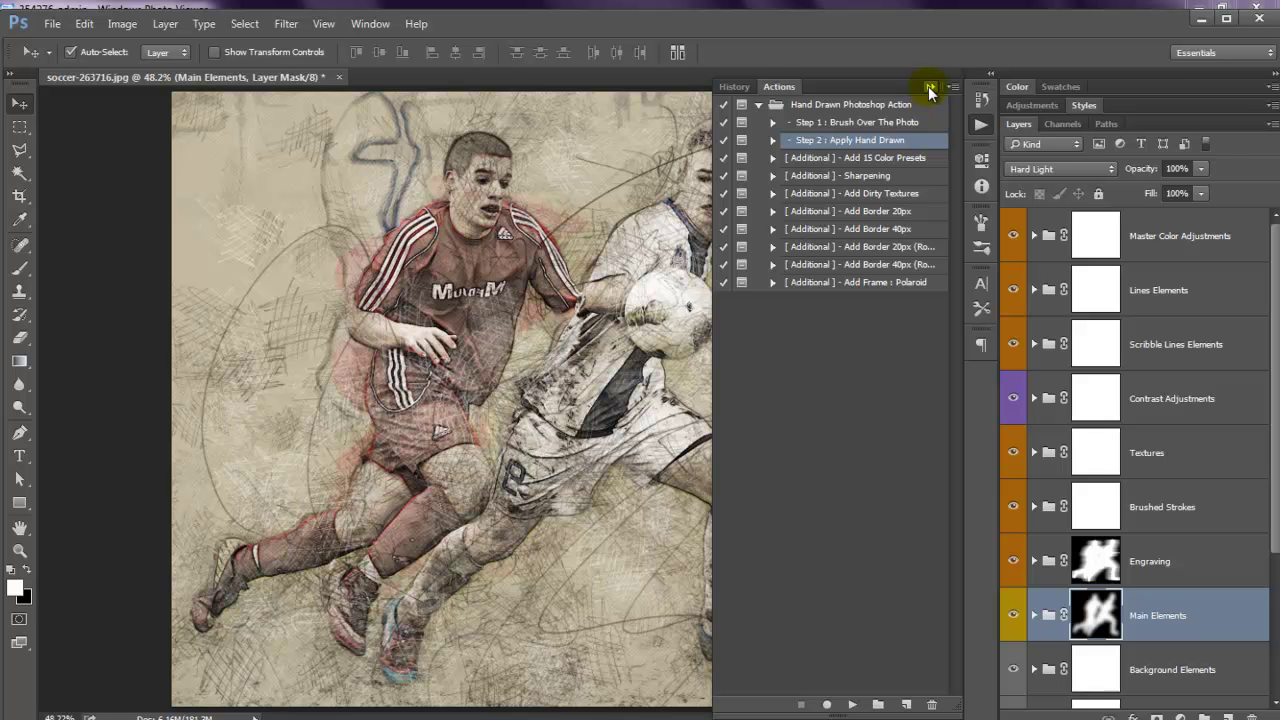
{"action": "left_click", "coordinate": [933, 89]}
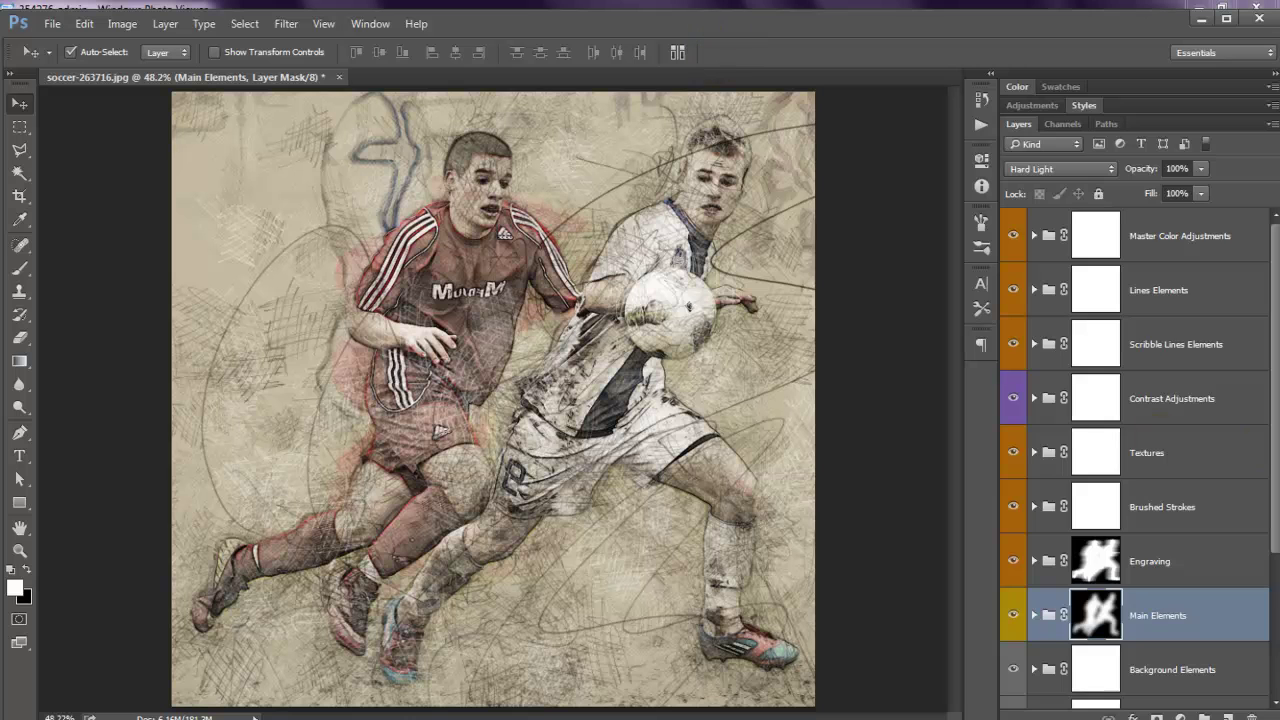
{"action": "scroll", "coordinate": [1200, 440], "scroll_direction": "down", "scroll_amount": 4}
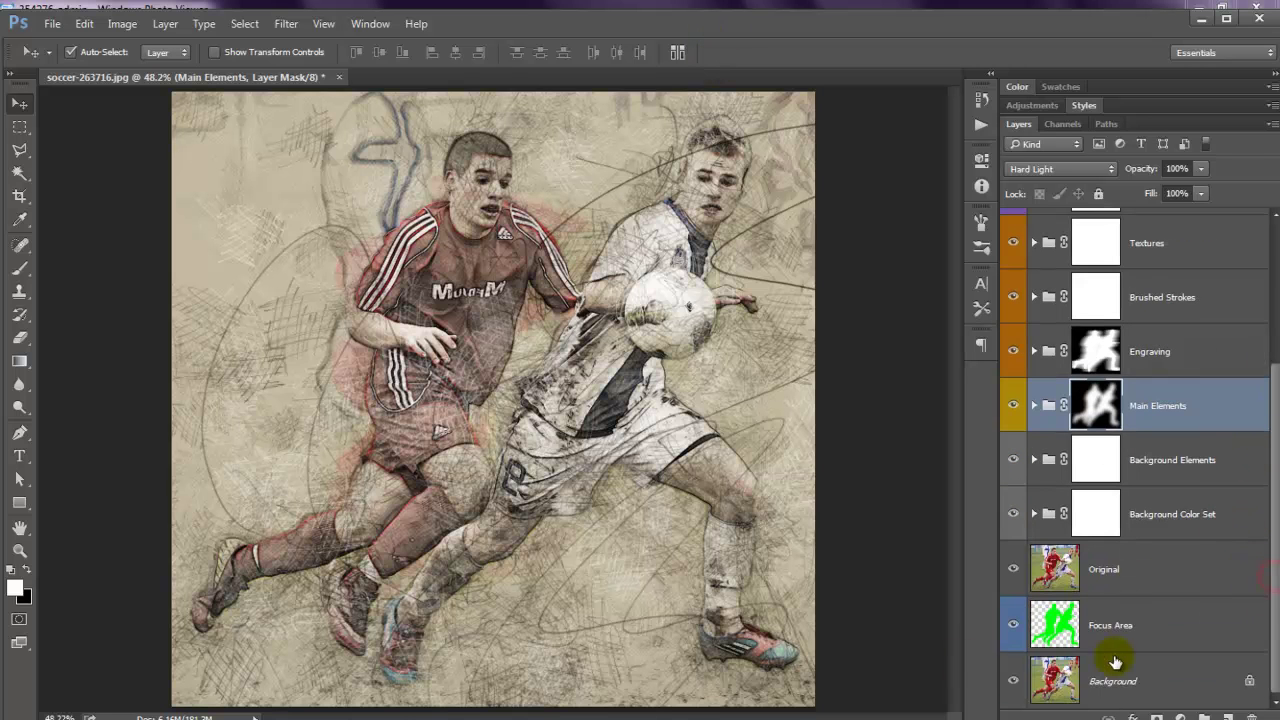
{"action": "left_click", "coordinate": [1198, 515]}
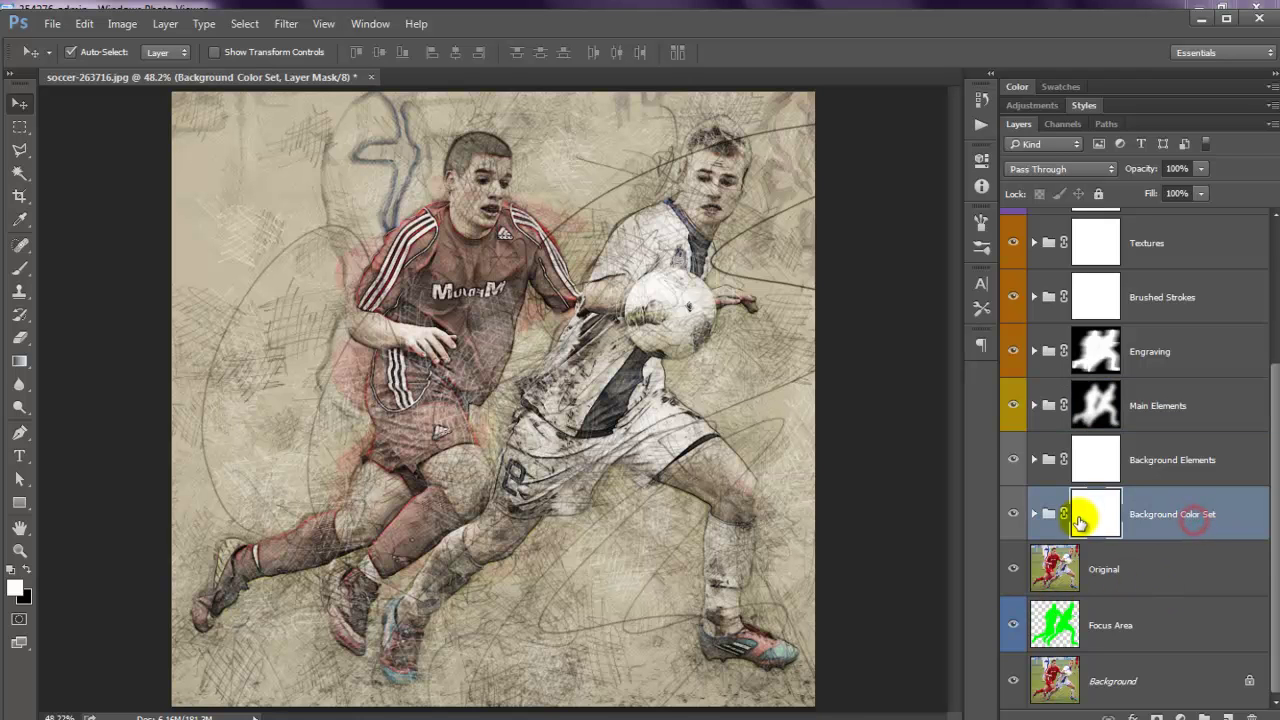
{"action": "left_click", "coordinate": [1035, 518]}
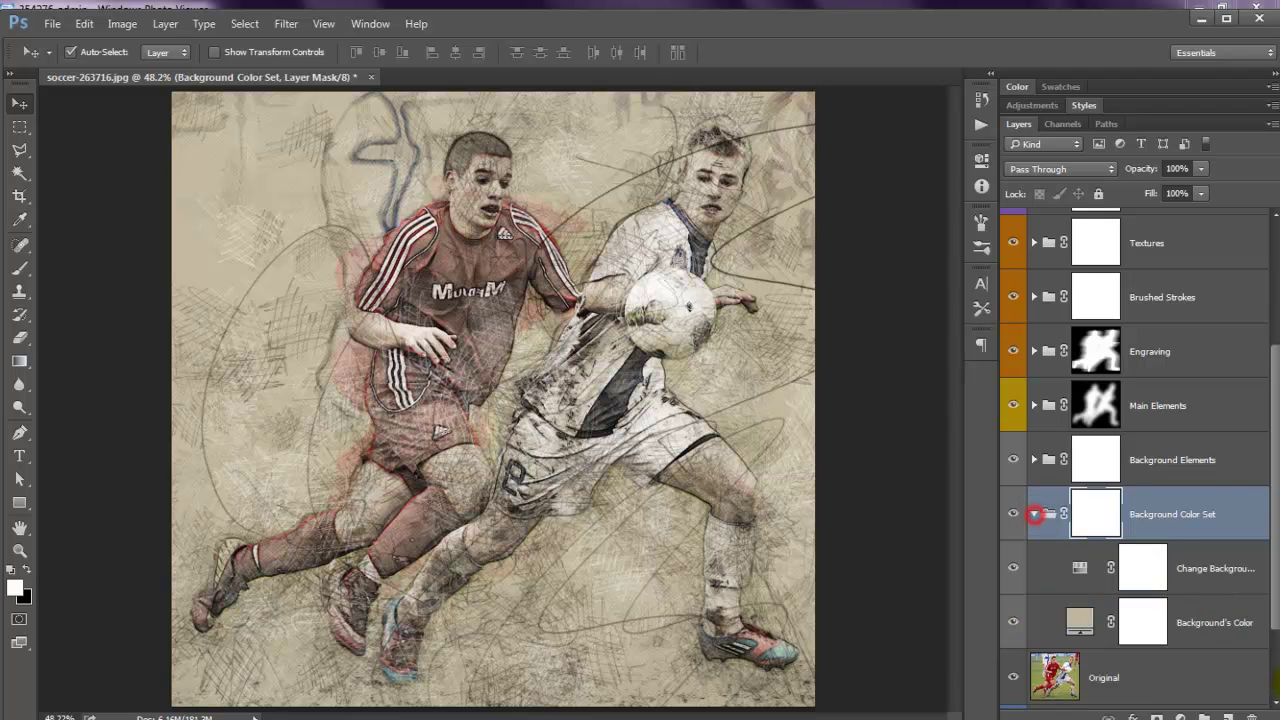
{"action": "scroll", "coordinate": [1214, 590], "scroll_direction": "down", "scroll_amount": 1}
{"action": "scroll", "coordinate": [1214, 590], "scroll_direction": "down", "scroll_amount": 1}
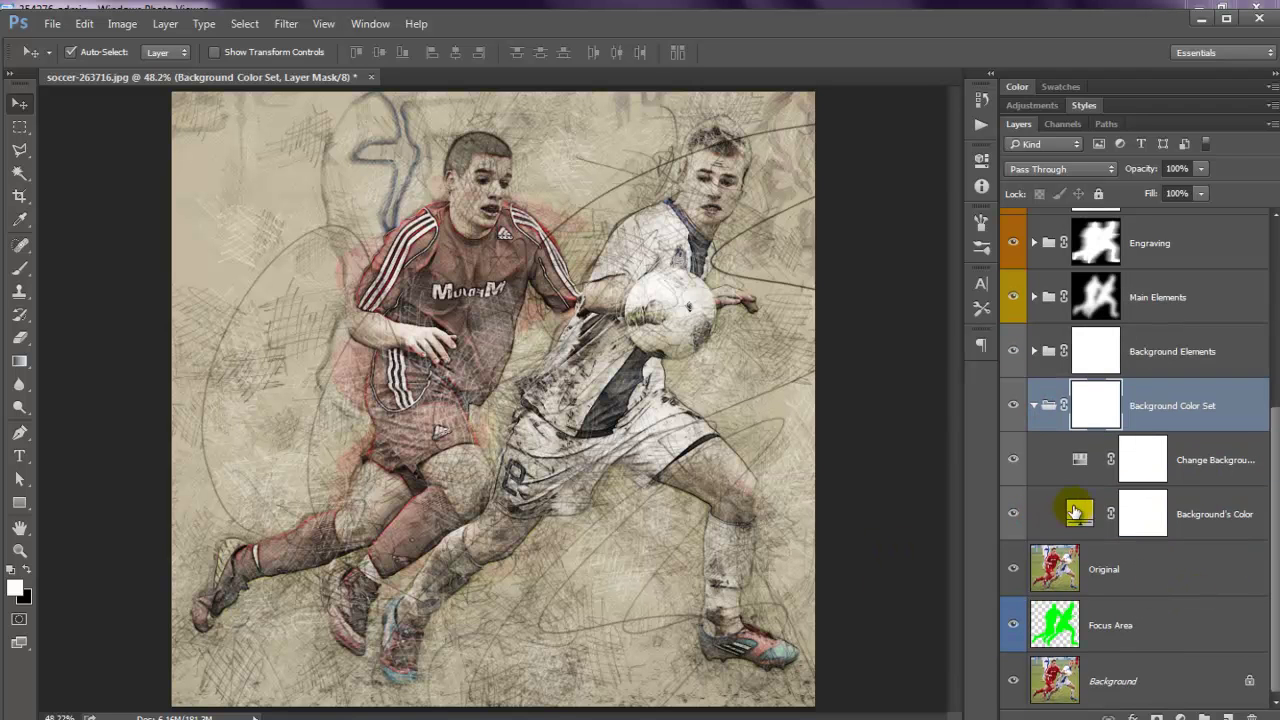
{"action": "left_click", "coordinate": [1075, 515]}
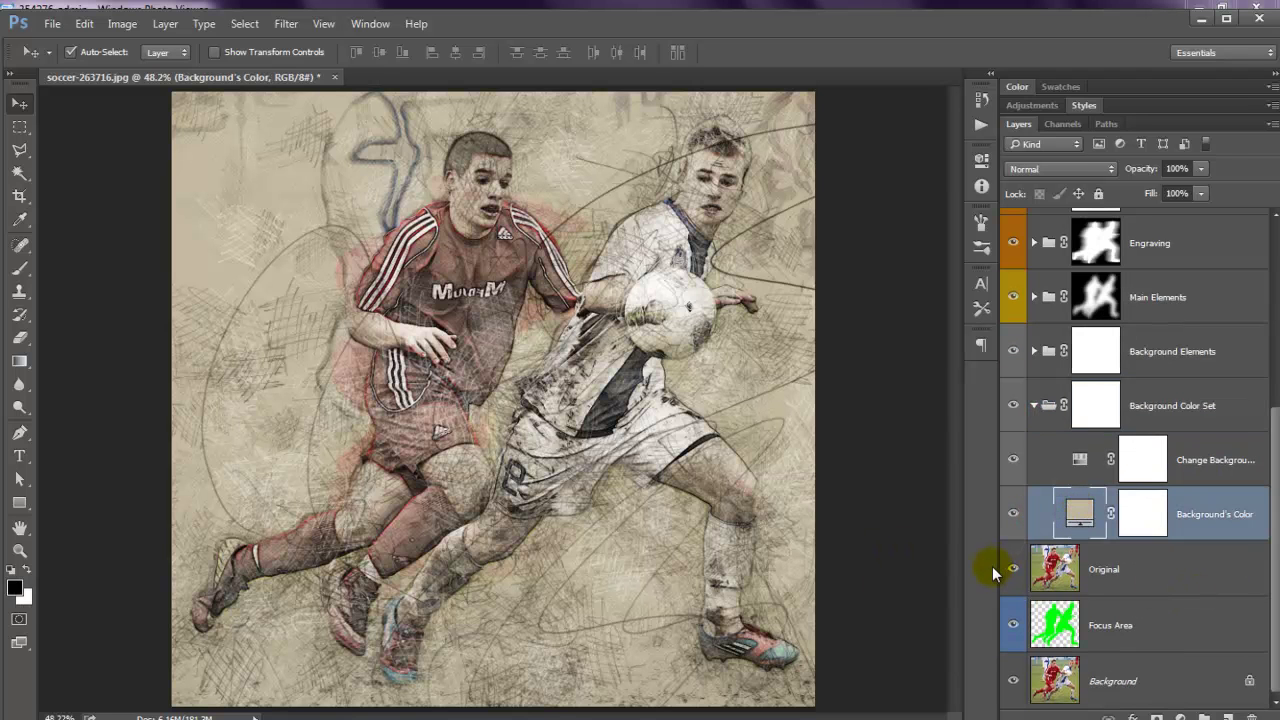
{"action": "left_click_drag", "start_coordinate": [992, 566], "coordinate": [908, 566]}
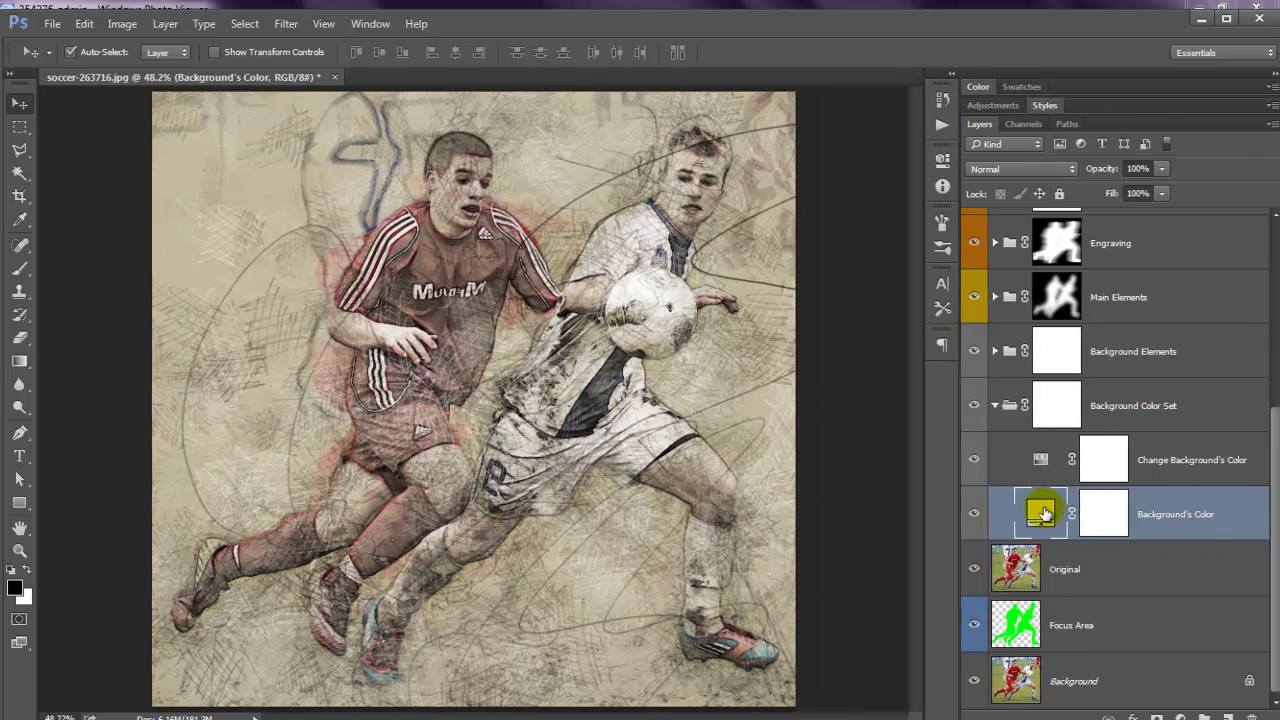
{"action": "double_click", "coordinate": [1042, 513]}
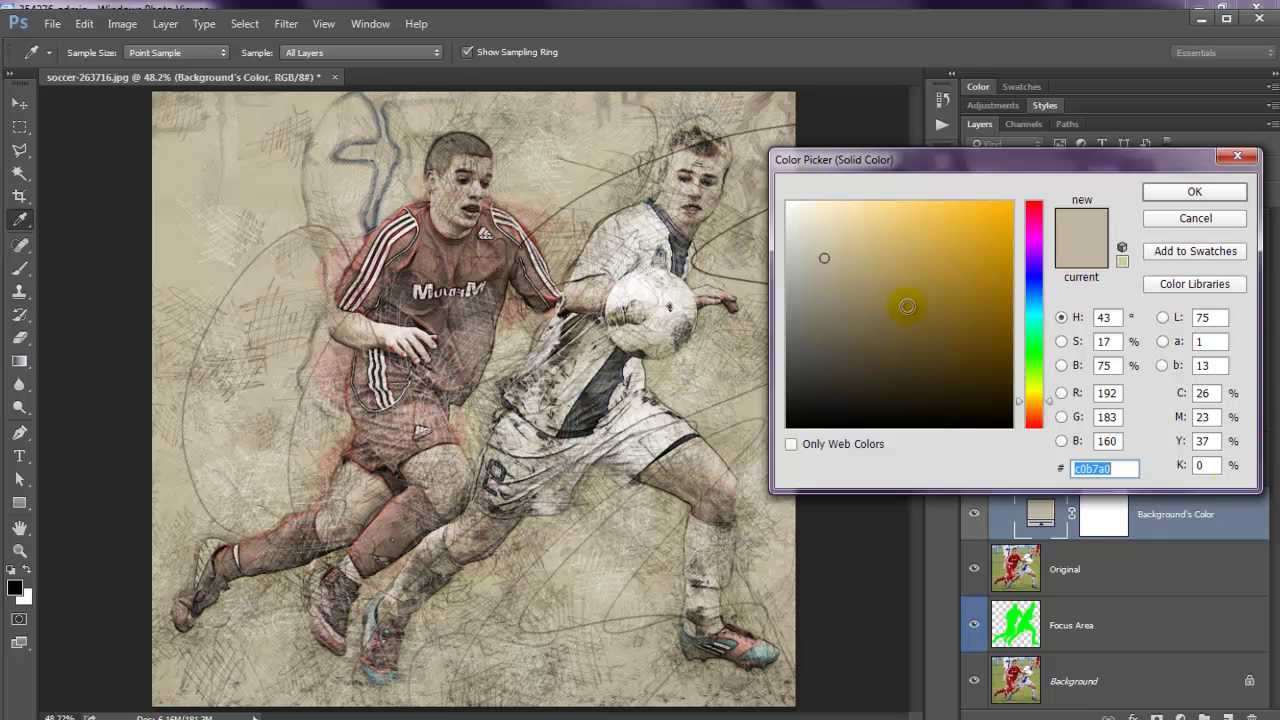
{"action": "left_click", "coordinate": [1036, 383]}
{"action": "left_click_drag", "start_coordinate": [1036, 382], "coordinate": [1043, 200]}
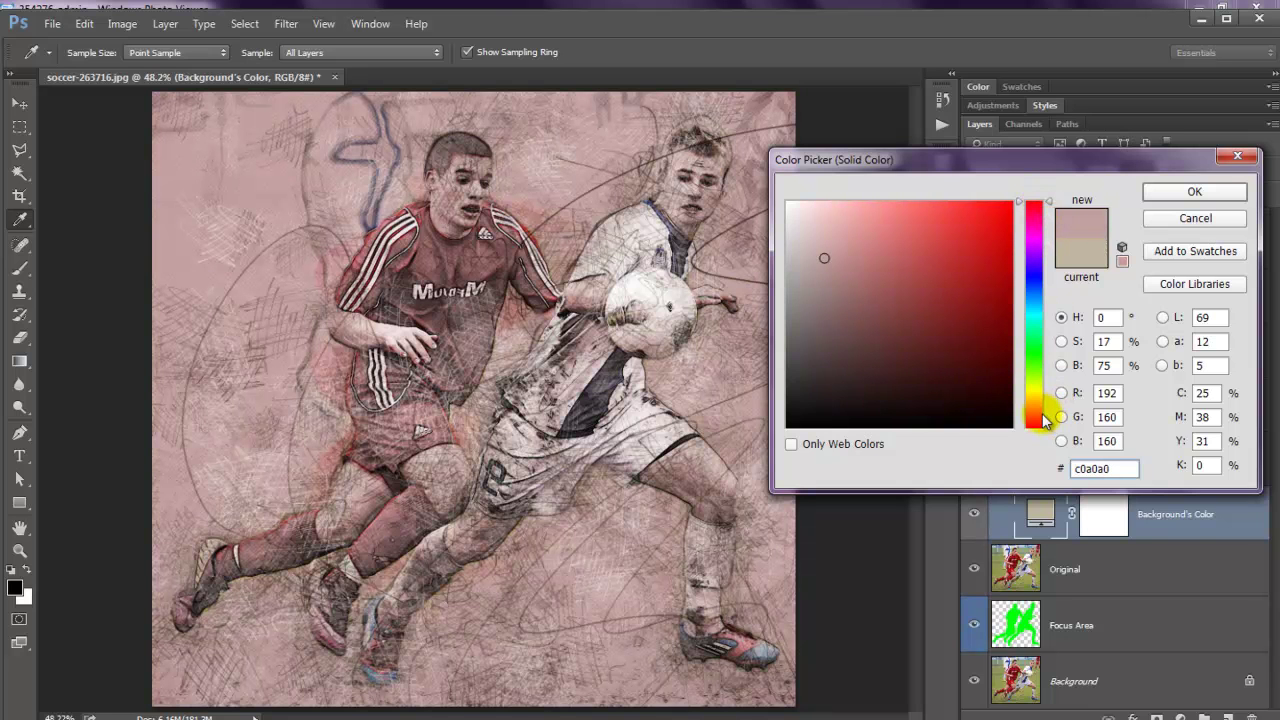
{"action": "left_click_drag", "start_coordinate": [1043, 415], "coordinate": [1030, 440]}
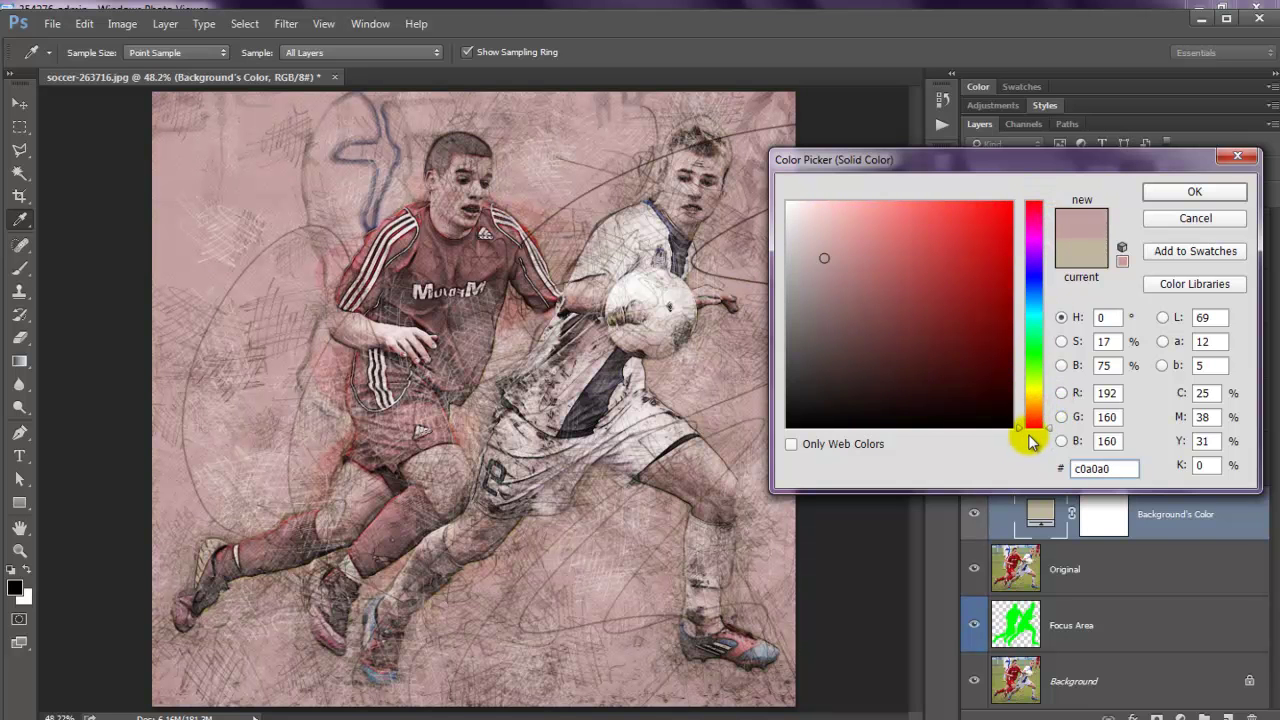
{"action": "left_click", "coordinate": [1037, 404]}
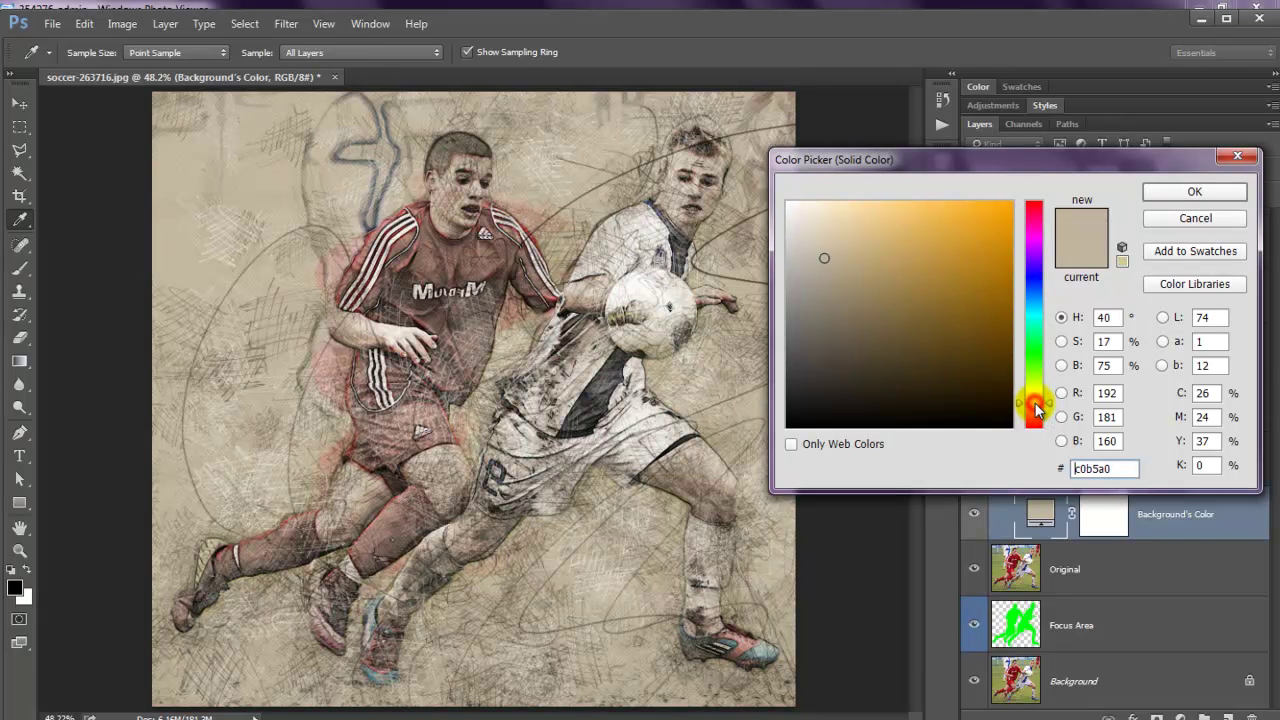
{"action": "left_click", "coordinate": [1200, 218]}
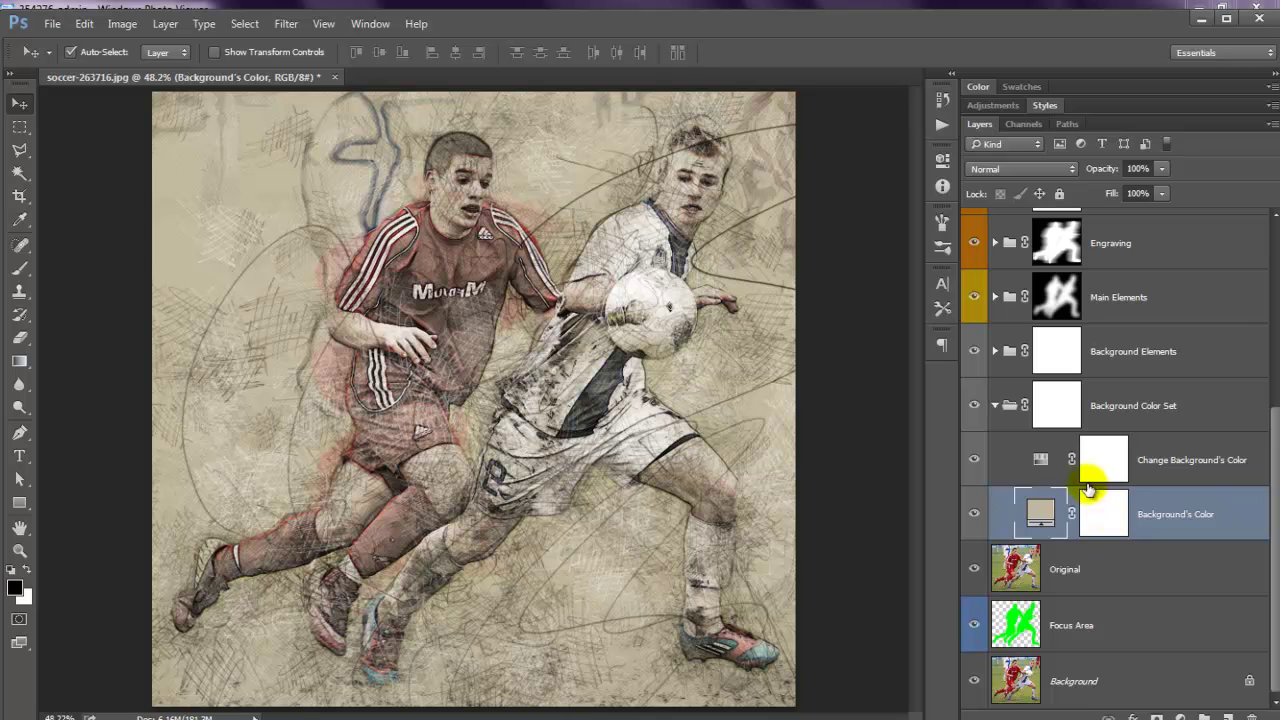
Set the Change Background's Color Hue/Saturation adjustment to Hue +2 and Saturation -5.
{"action": "left_click", "coordinate": [1038, 459]}
{"action": "double_click", "coordinate": [1038, 459]}
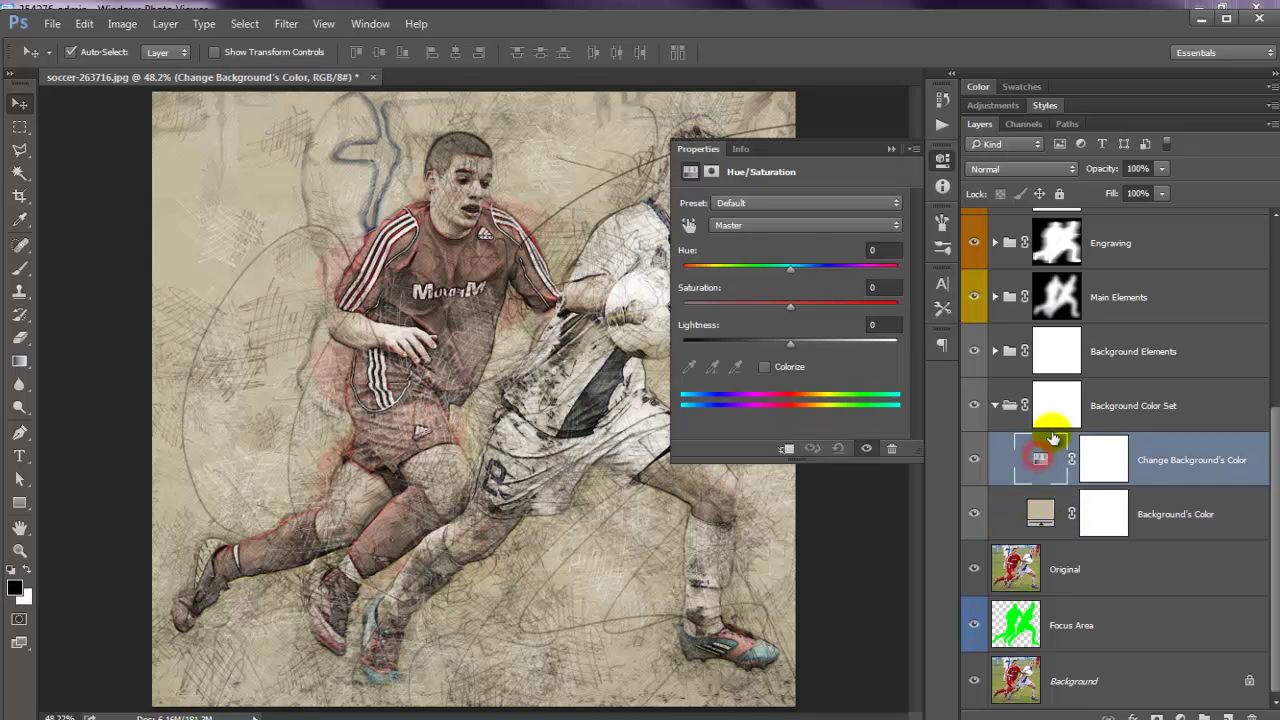
{"action": "mouse_move", "coordinate": [792, 270]}
{"action": "left_mouse_down"}
{"action": "mouse_move", "coordinate": [868, 272]}
{"action": "mouse_move", "coordinate": [697, 289]}
{"action": "left_mouse_up"}
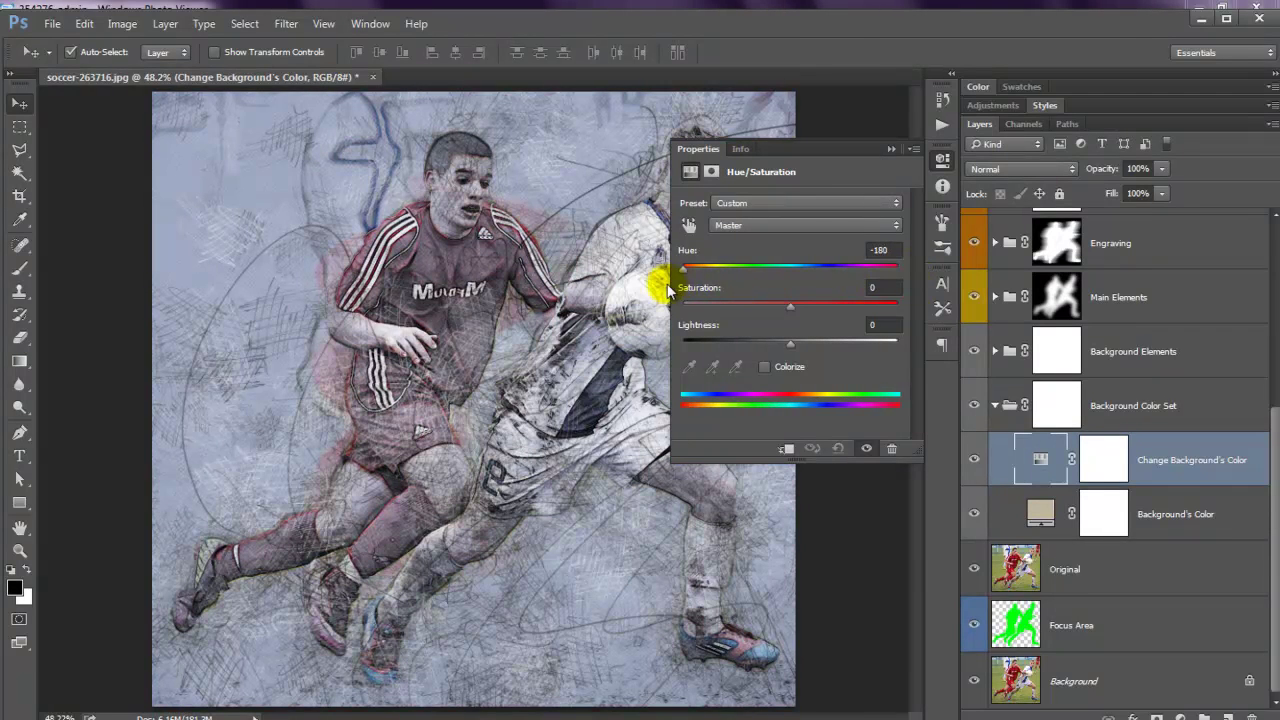
{"action": "mouse_move", "coordinate": [697, 289]}
{"action": "left_mouse_down"}
{"action": "mouse_move", "coordinate": [881, 306]}
{"action": "mouse_move", "coordinate": [615, 316]}
{"action": "mouse_move", "coordinate": [781, 326]}
{"action": "left_mouse_up"}
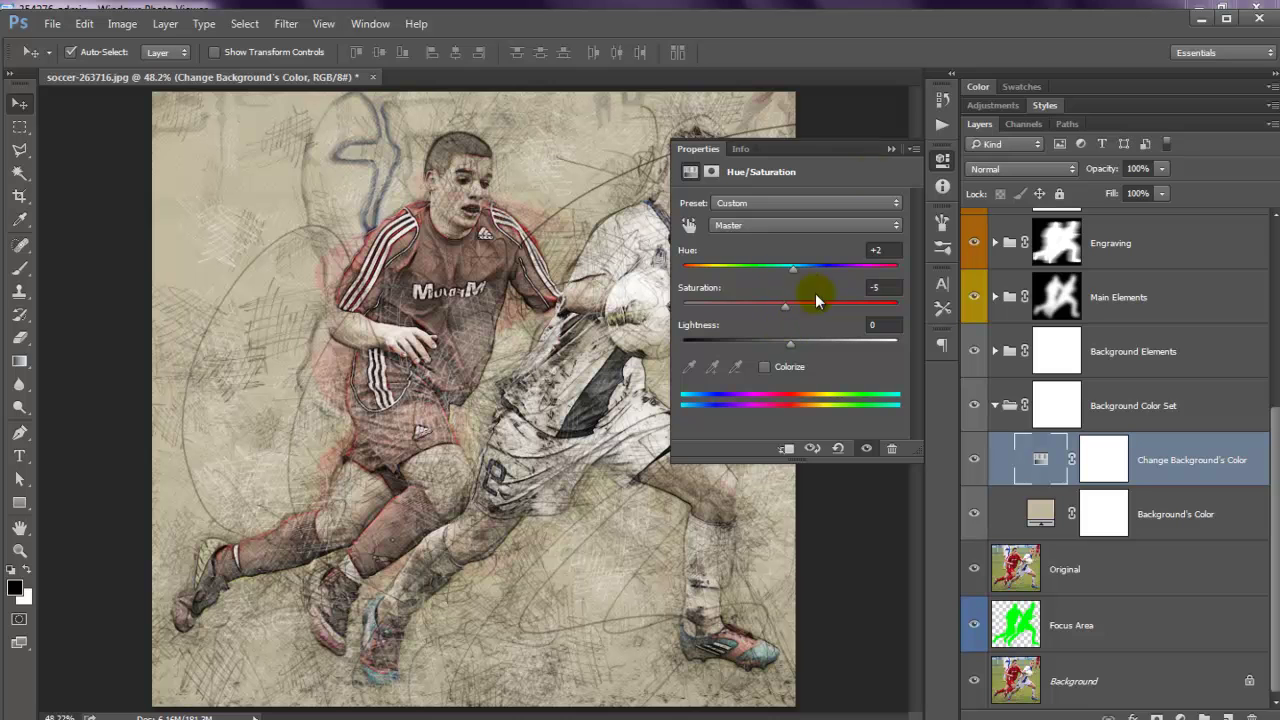
{"action": "left_click", "coordinate": [890, 148]}
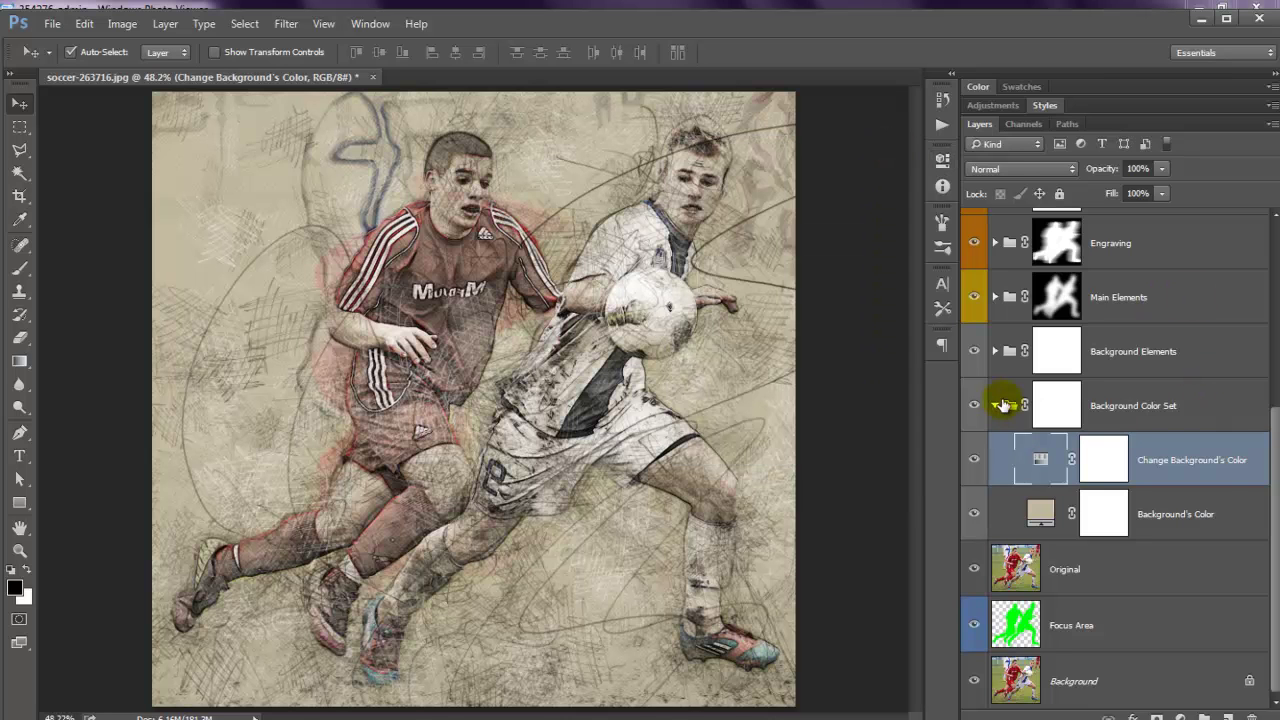
Collapse Background Color Set, toggle Background Elements off and on, and browse its layers.
{"action": "left_click", "coordinate": [994, 408]}
{"action": "left_click", "coordinate": [1124, 452]}
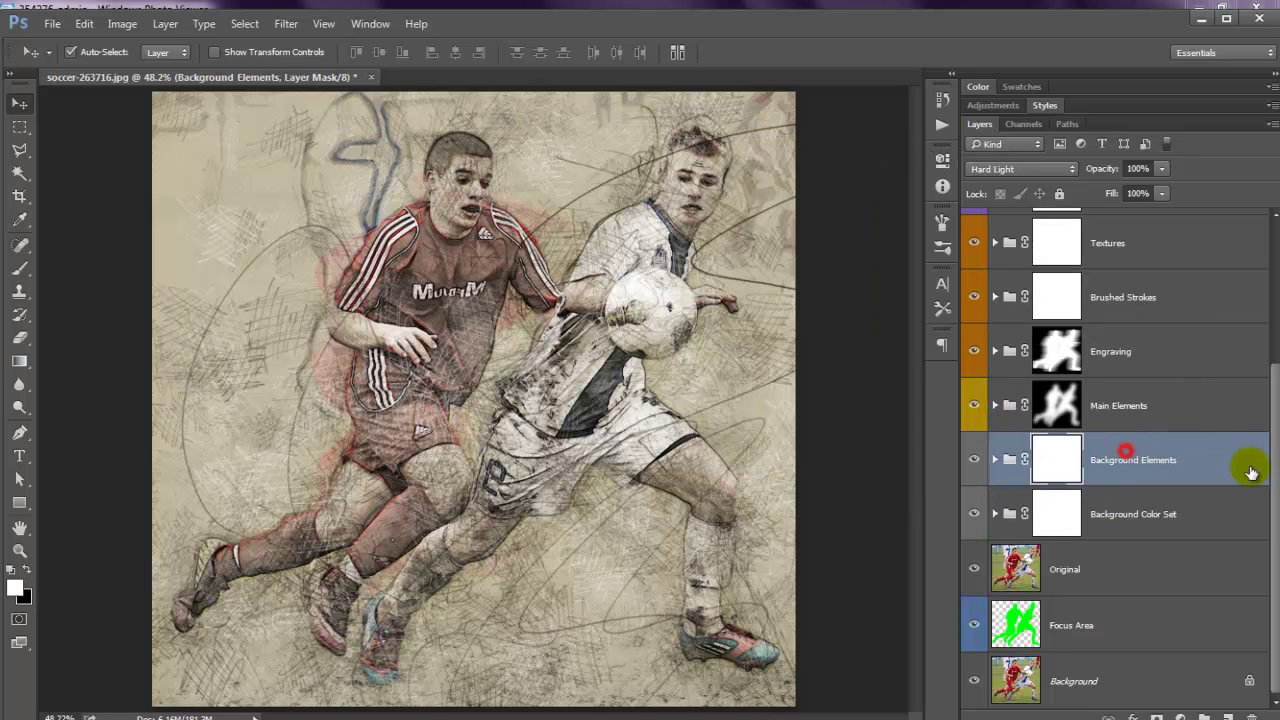
{"action": "left_click", "coordinate": [970, 460]}
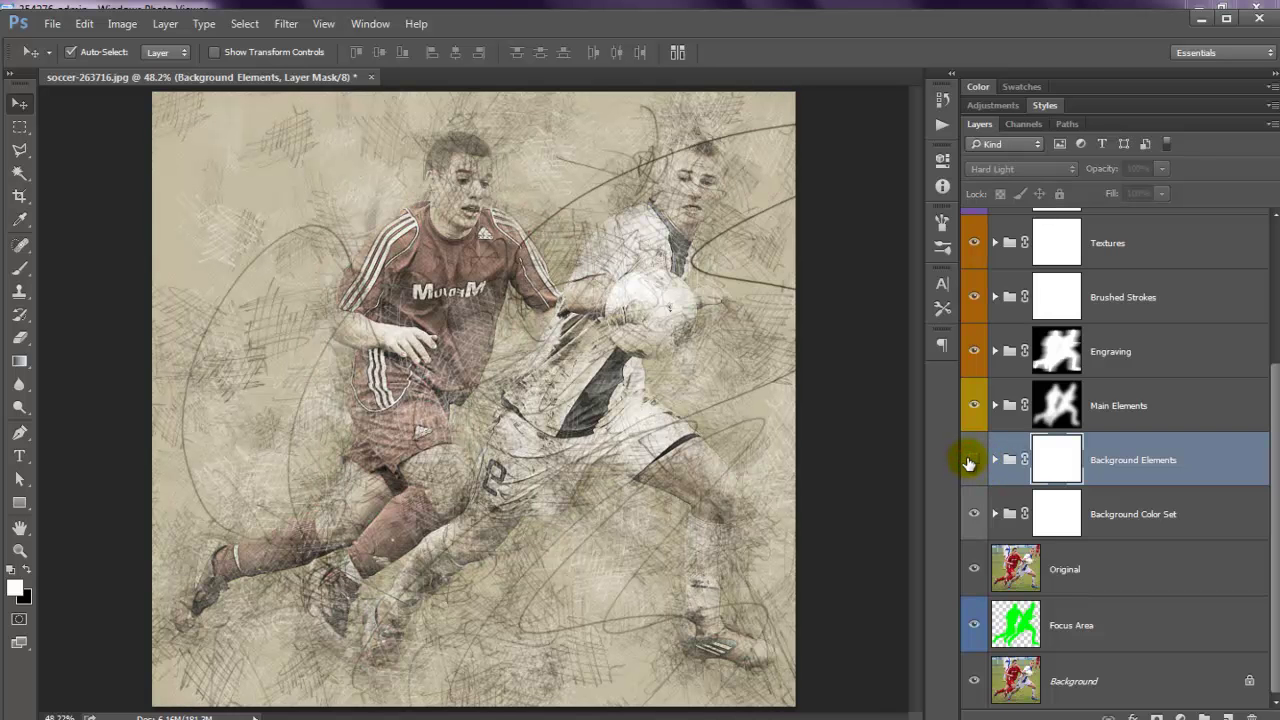
{"action": "left_click", "coordinate": [969, 460]}
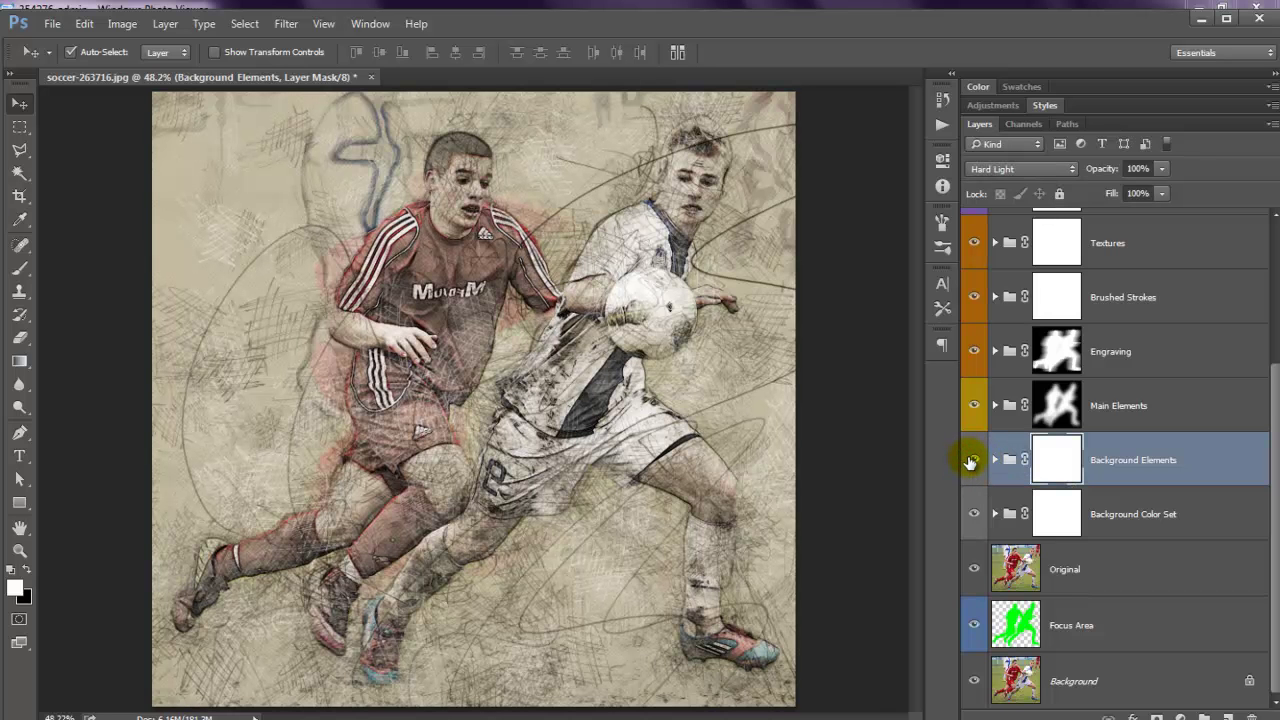
{"action": "left_click", "coordinate": [997, 460]}
{"action": "scroll", "coordinate": [1094, 506], "scroll_direction": "down", "scroll_amount": 5}
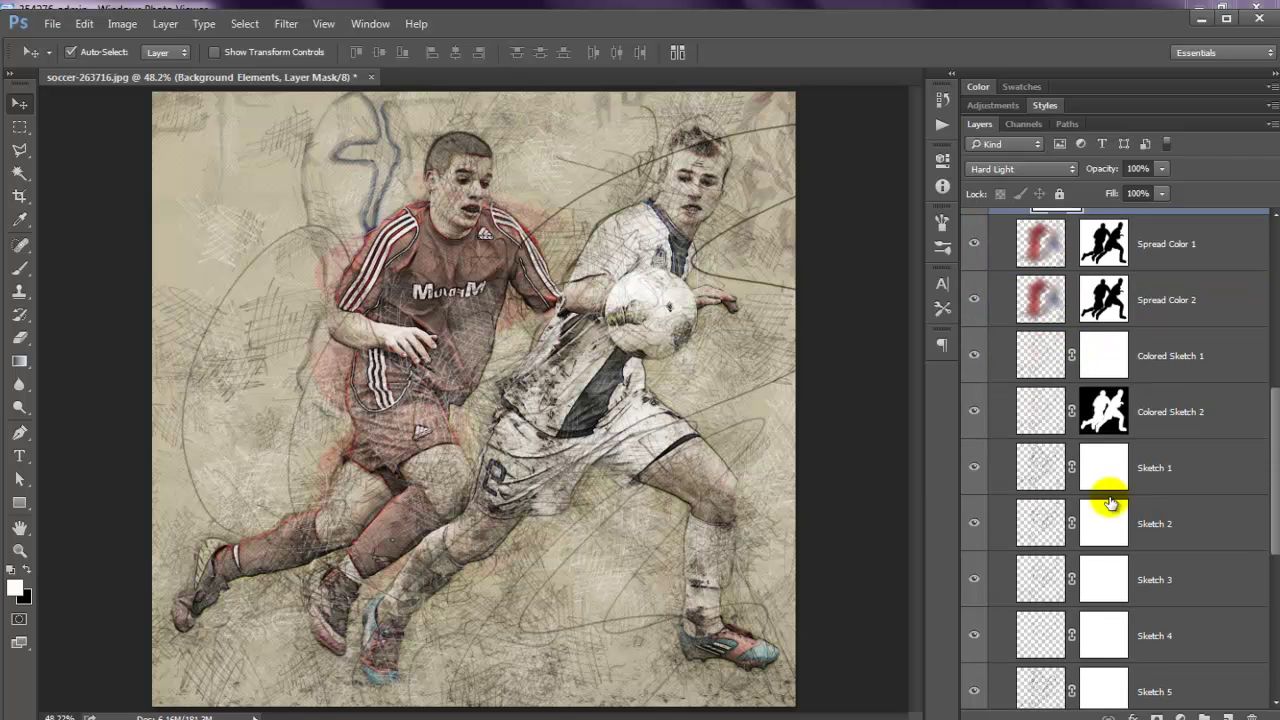
{"action": "scroll", "coordinate": [1094, 525], "scroll_direction": "down", "scroll_amount": 4}
{"action": "scroll", "coordinate": [1120, 550], "scroll_direction": "down", "scroll_amount": 3}
{"action": "scroll", "coordinate": [1123, 530], "scroll_direction": "up", "scroll_amount": 6}
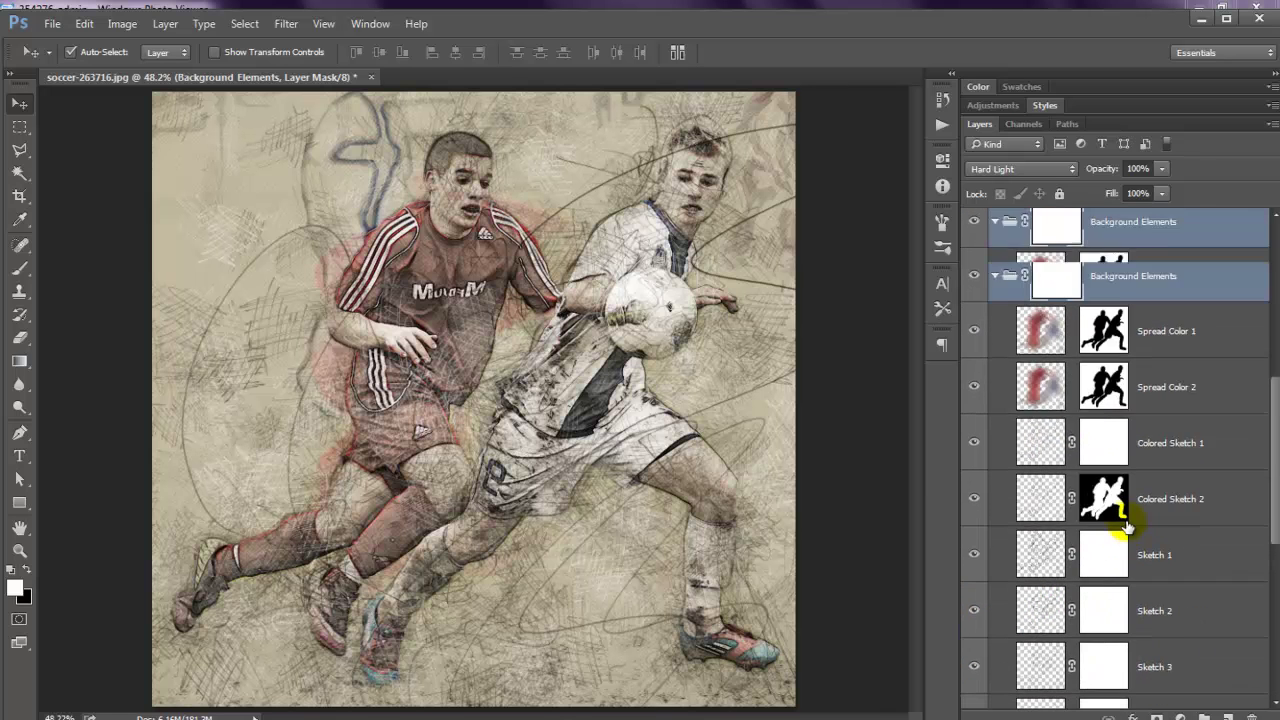
{"action": "scroll", "coordinate": [1080, 480], "scroll_direction": "up", "scroll_amount": 6}
{"action": "left_click", "coordinate": [994, 440]}
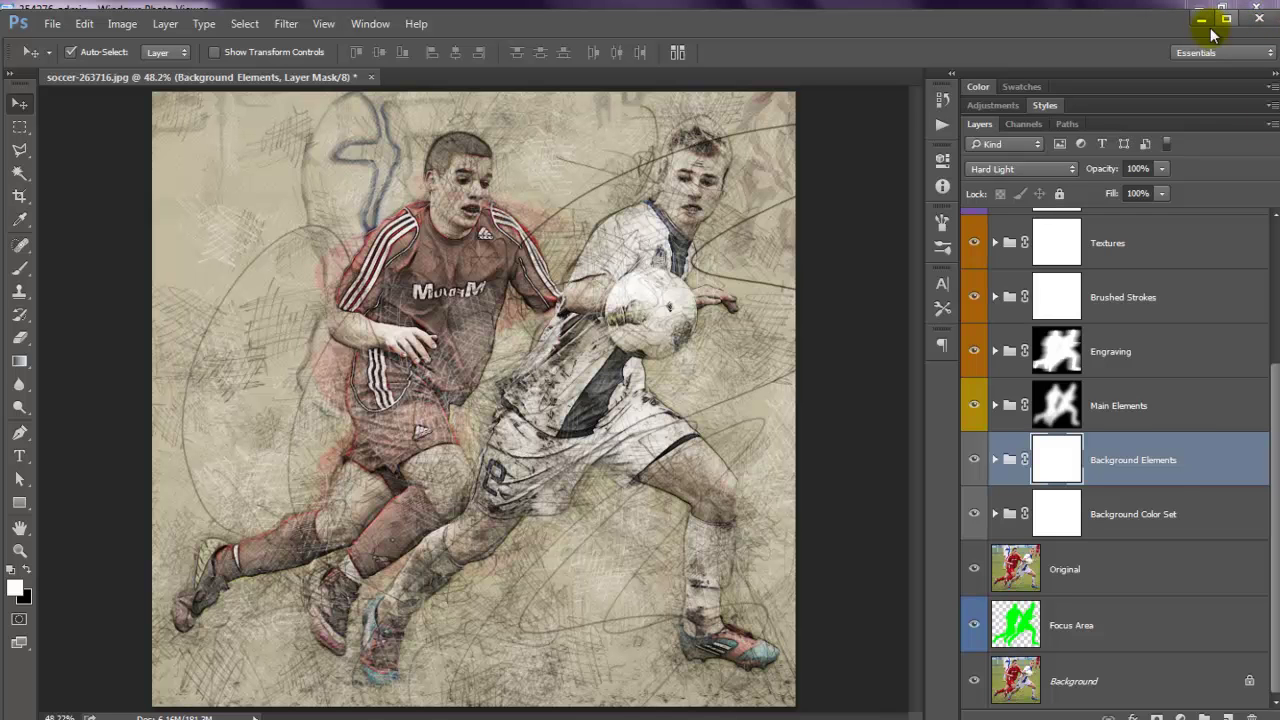
Toggle the Main Elements group off and on to compare, then expand it.
{"action": "left_click", "coordinate": [1191, 410]}
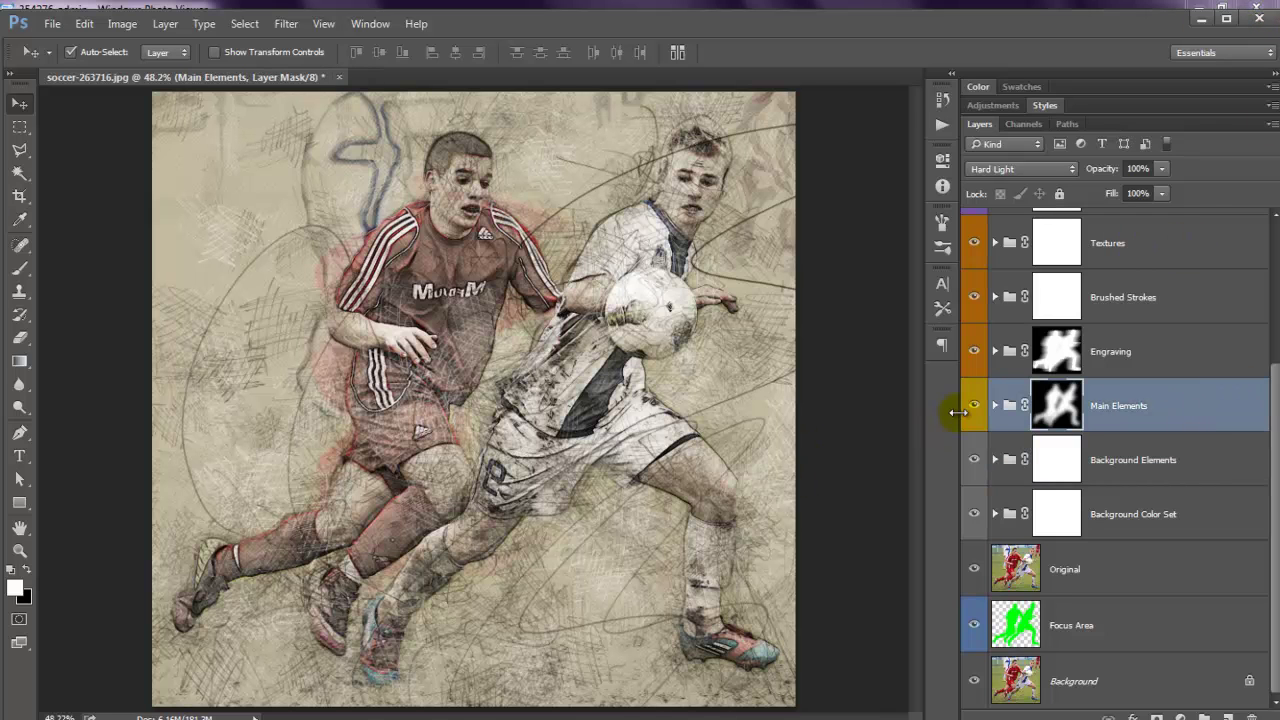
{"action": "left_click", "coordinate": [990, 407]}
{"action": "left_click", "coordinate": [975, 407]}
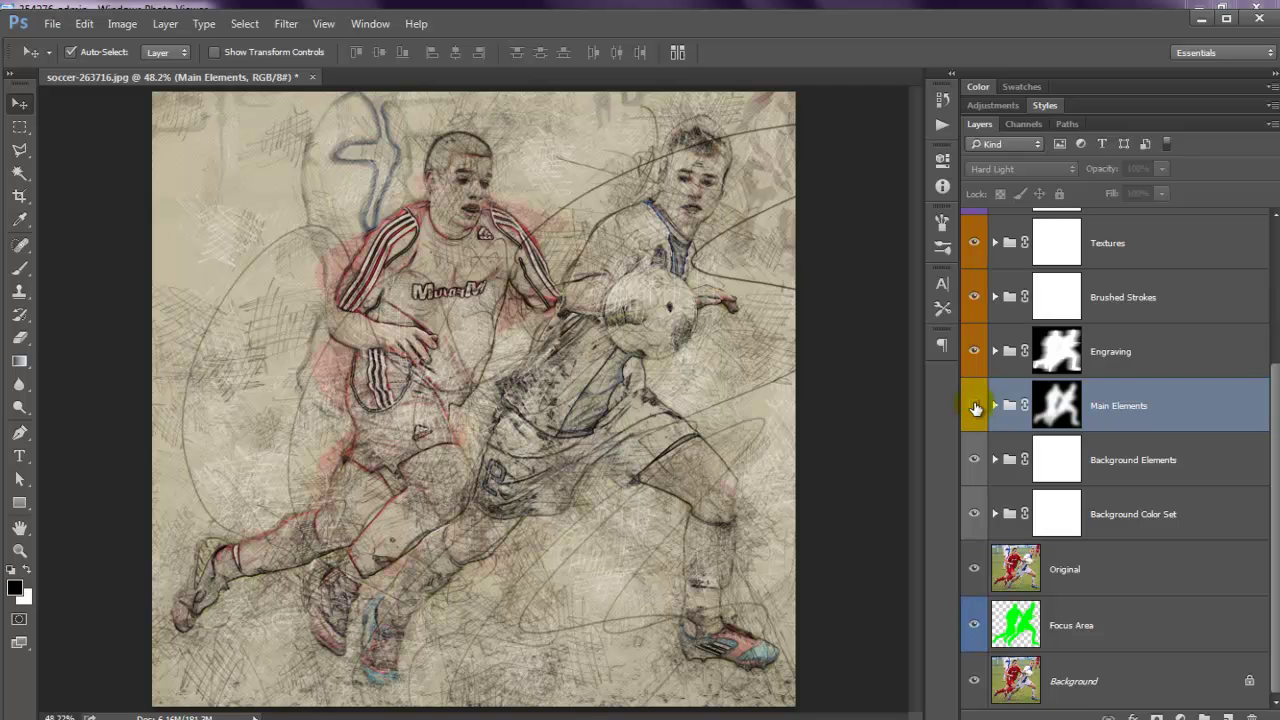
{"action": "left_click", "coordinate": [975, 407]}
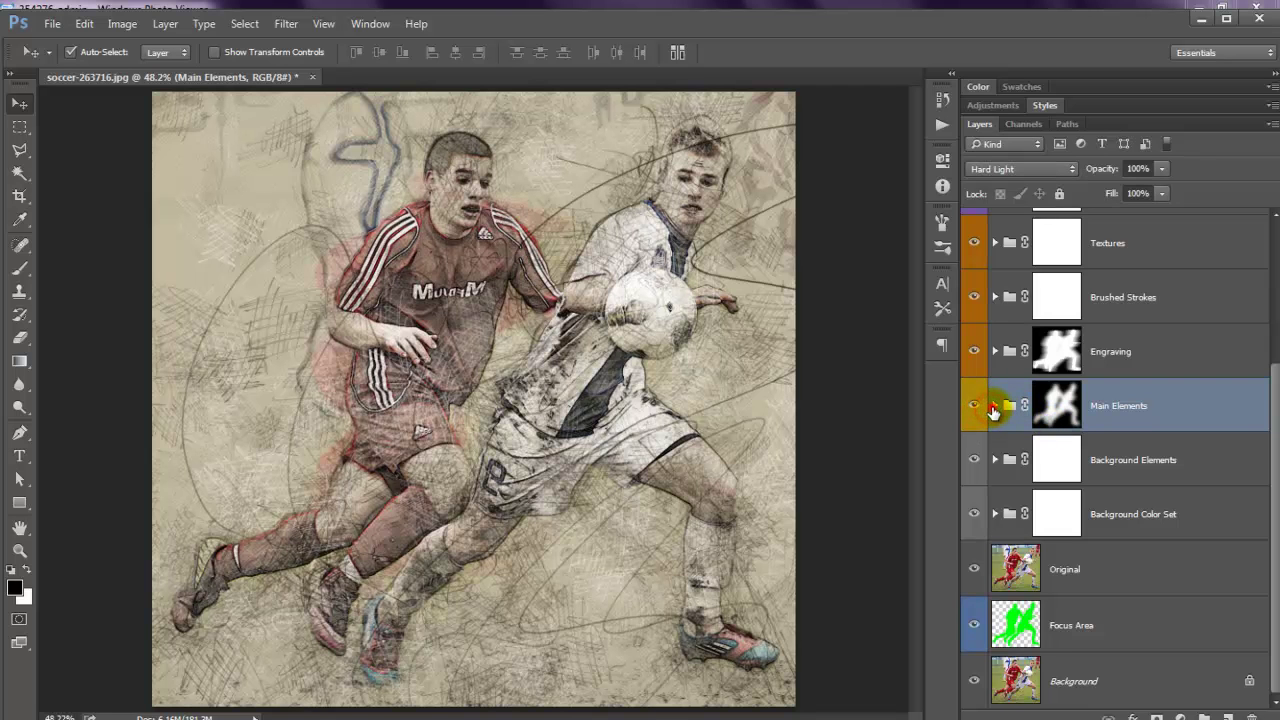
{"action": "left_click", "coordinate": [993, 410]}
Raise the Change Saturation Here adjustment's Saturation to -81 for the players.
{"action": "scroll", "coordinate": [1071, 414], "scroll_direction": "down", "scroll_amount": 2}
{"action": "scroll", "coordinate": [1071, 414], "scroll_direction": "up", "scroll_amount": 1}
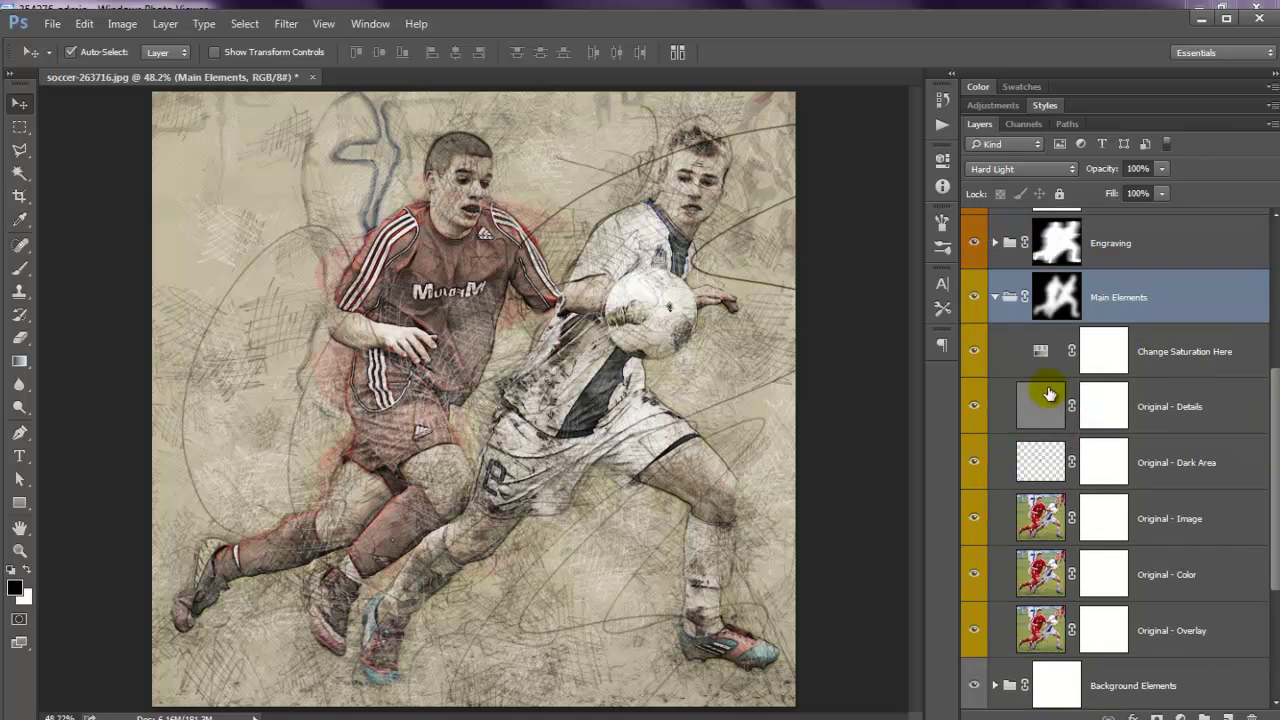
{"action": "left_click", "coordinate": [1037, 350]}
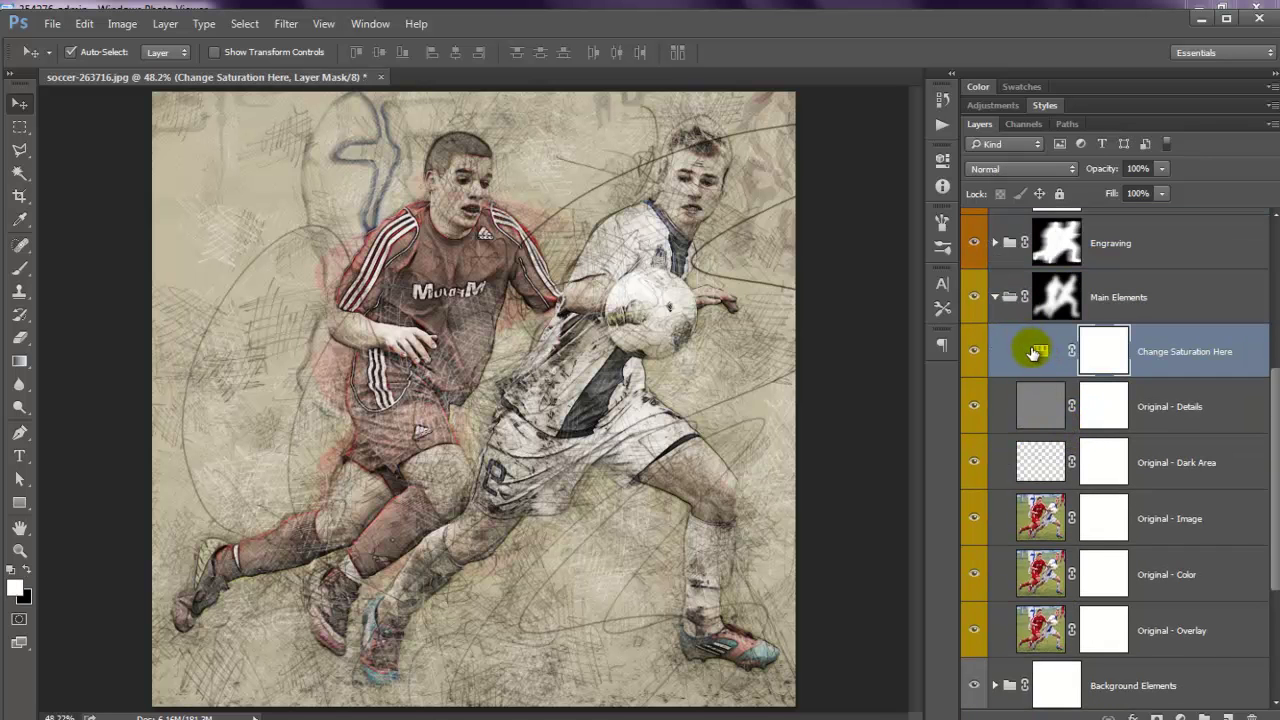
{"action": "double_click", "coordinate": [1037, 351]}
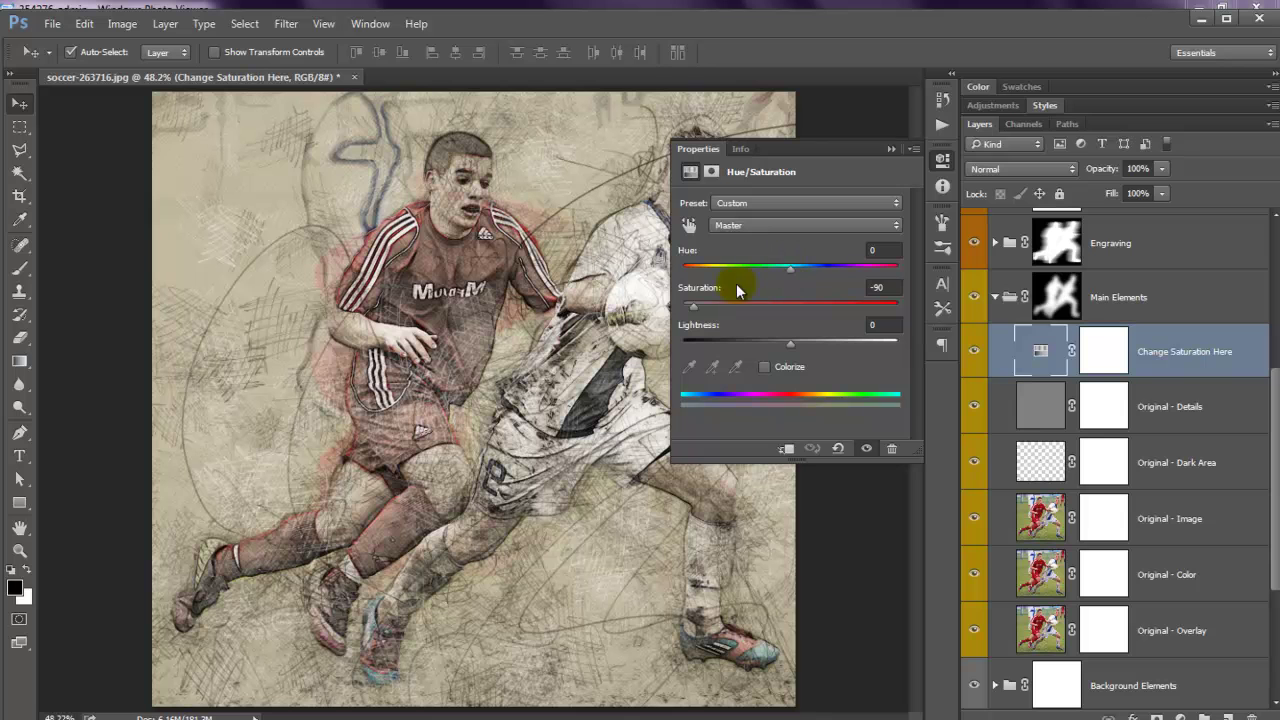
{"action": "mouse_move", "coordinate": [699, 313]}
{"action": "left_mouse_down"}
{"action": "mouse_move", "coordinate": [893, 319]}
{"action": "mouse_move", "coordinate": [706, 313]}
{"action": "left_mouse_up"}
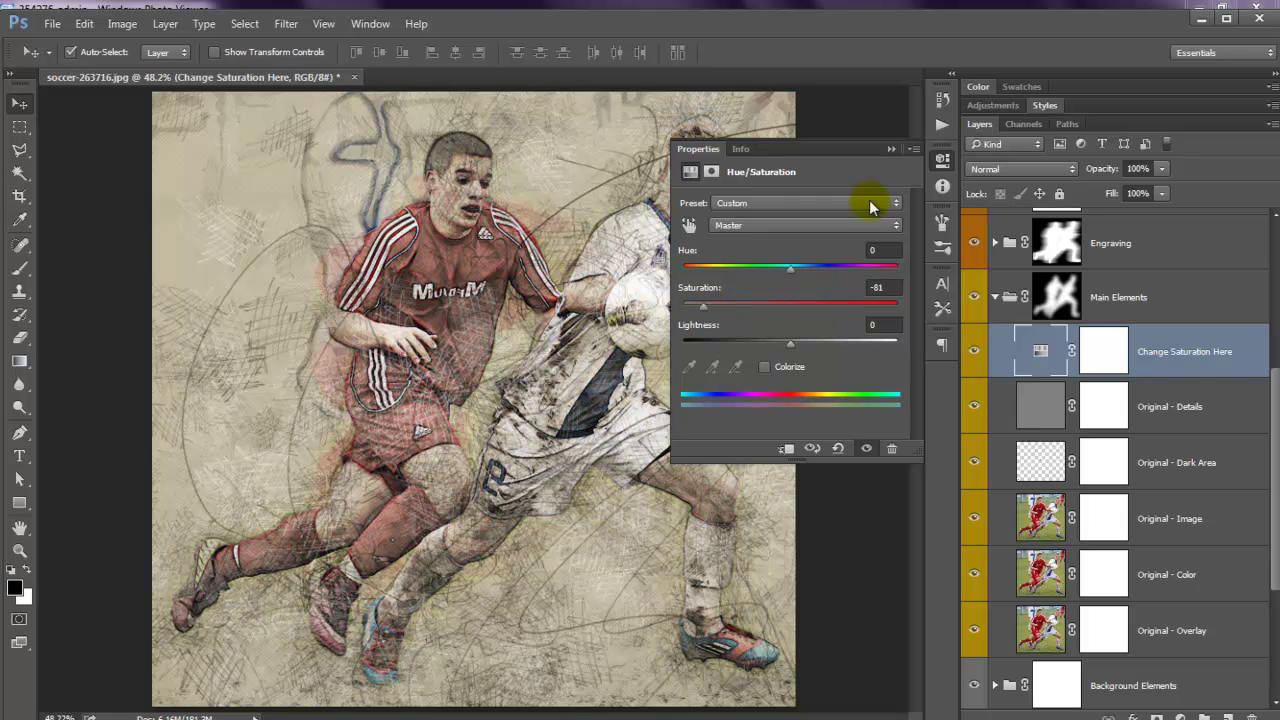
{"action": "left_click", "coordinate": [890, 149]}
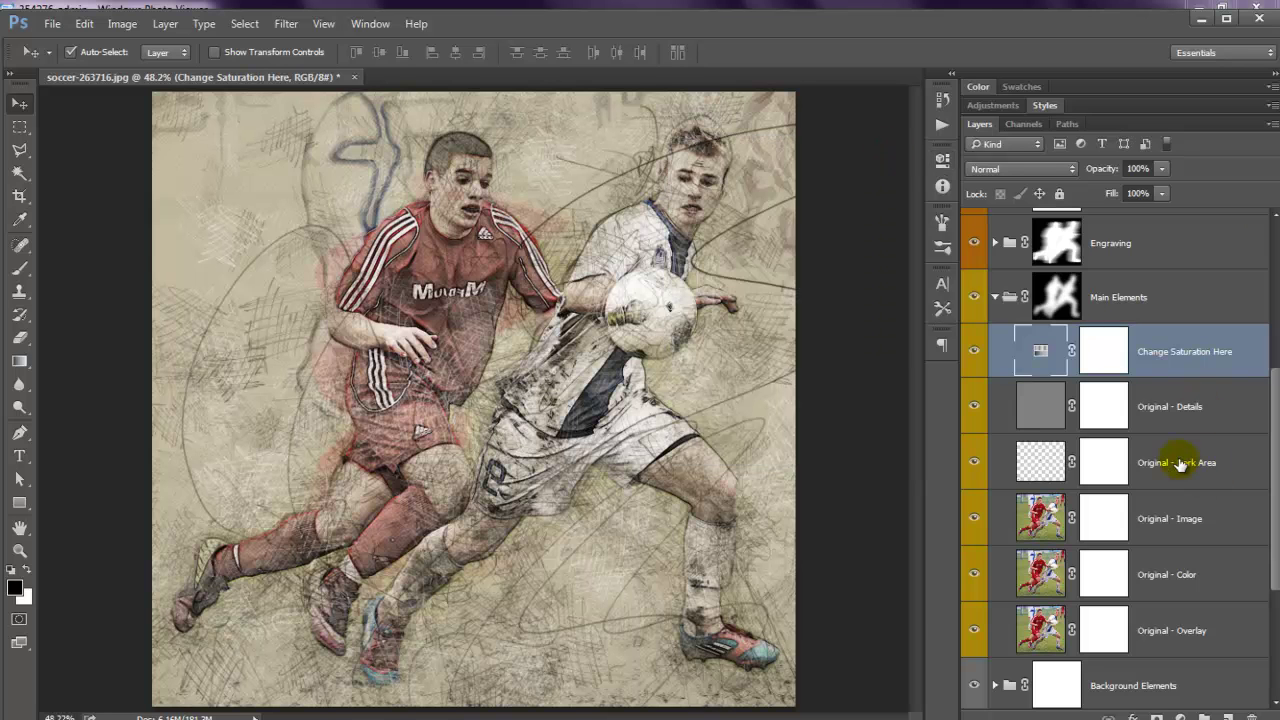
{"action": "scroll", "coordinate": [1100, 434], "scroll_direction": "up", "scroll_amount": 2}
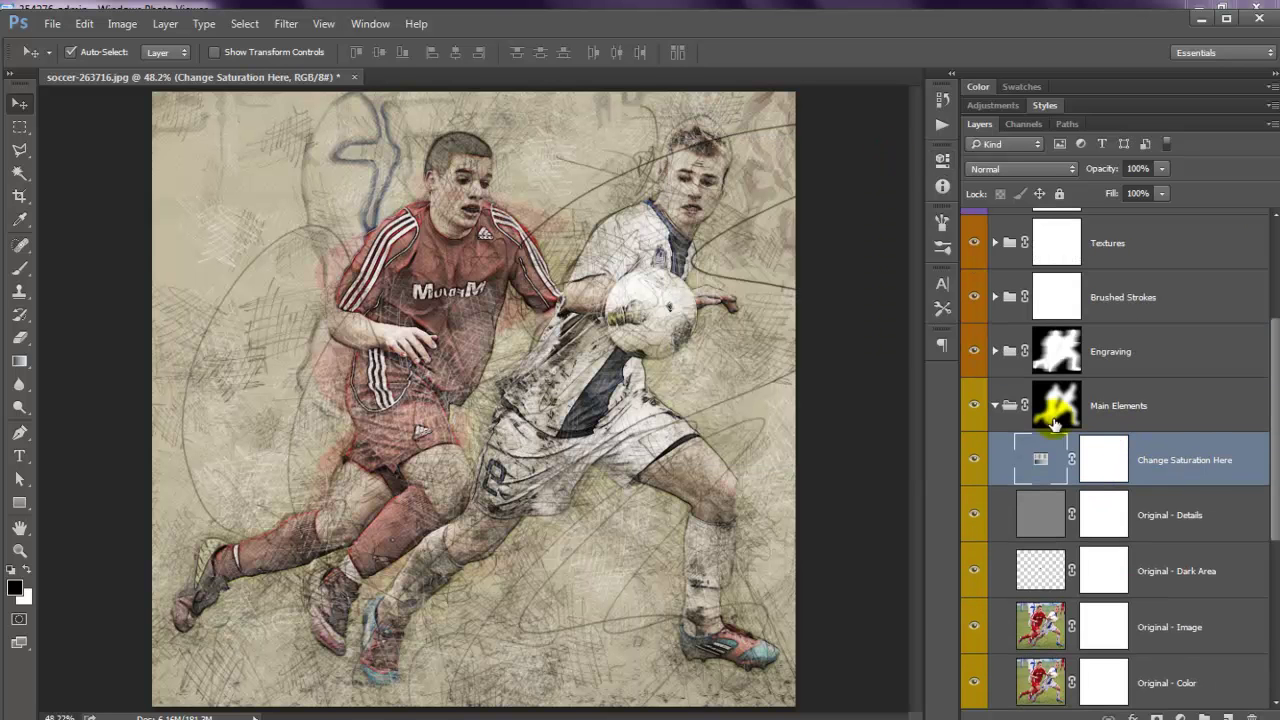
Collapse Main Elements and toggle the Engraving group off and on to compare.
{"action": "left_click", "coordinate": [997, 407]}
{"action": "left_click", "coordinate": [1171, 408]}
{"action": "left_click", "coordinate": [1122, 352]}
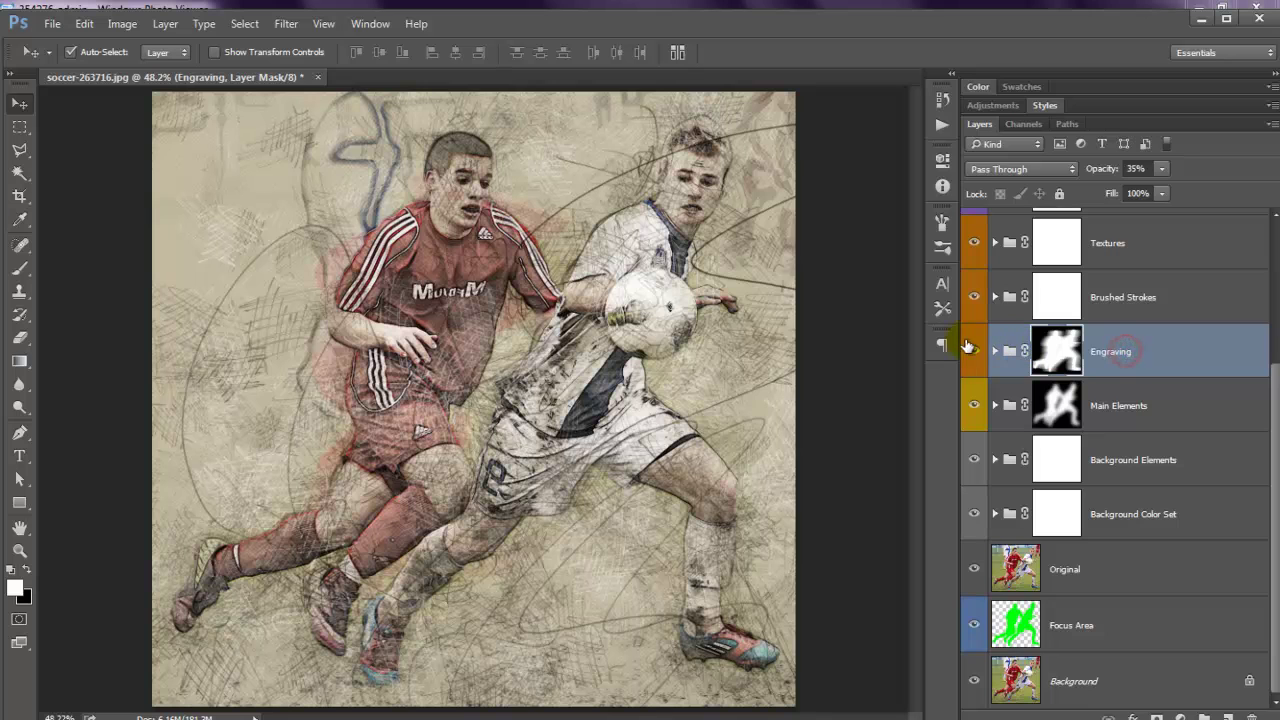
{"action": "left_click", "coordinate": [972, 352]}
{"action": "left_click", "coordinate": [972, 353]}
Toggle the Brushed Strokes group, browse its stroke layers, then collapse it.
{"action": "left_click", "coordinate": [1184, 291]}
{"action": "left_click", "coordinate": [966, 296]}
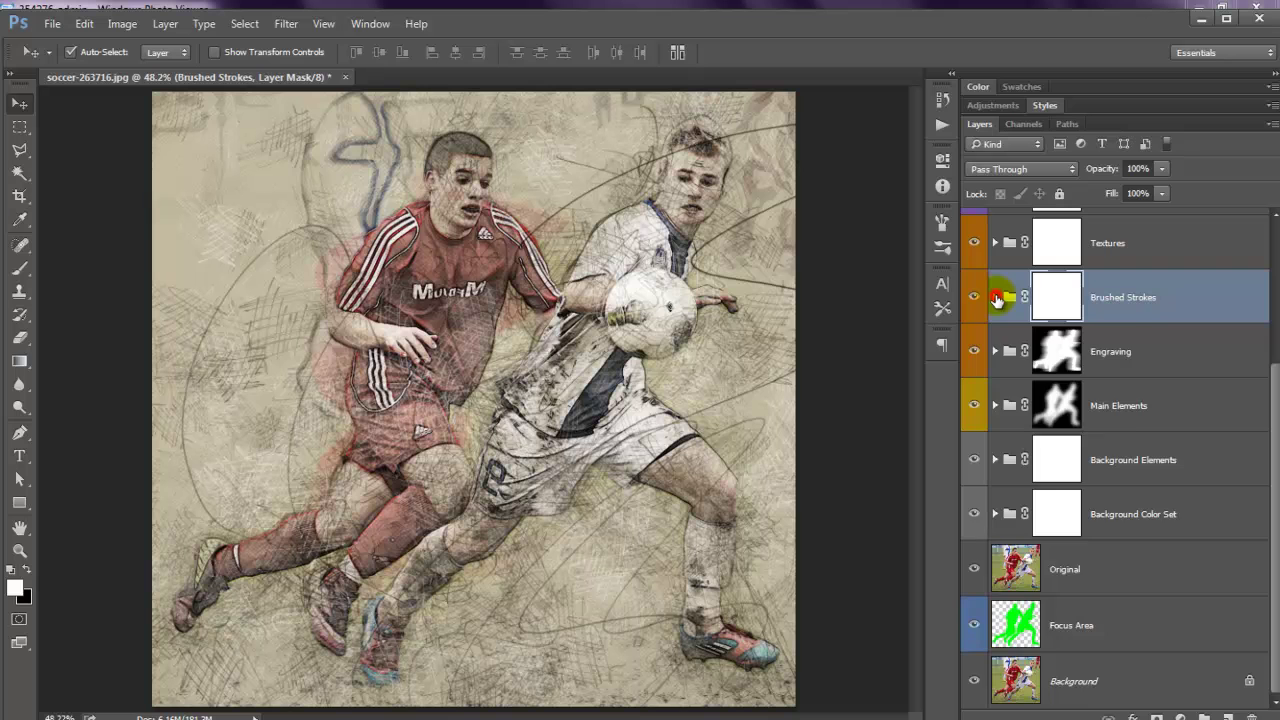
{"action": "left_click", "coordinate": [995, 297]}
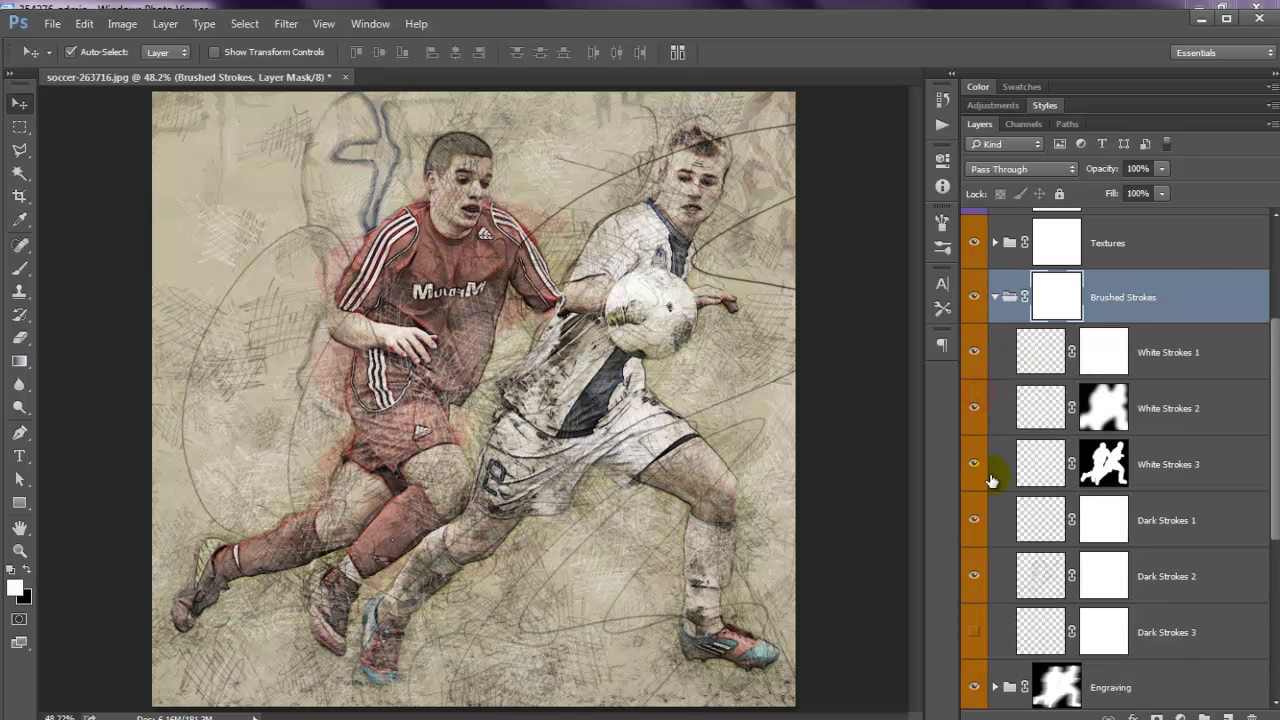
{"action": "scroll", "coordinate": [1057, 409], "scroll_direction": "down", "scroll_amount": 1}
{"action": "scroll", "coordinate": [1040, 450], "scroll_direction": "down", "scroll_amount": 1}
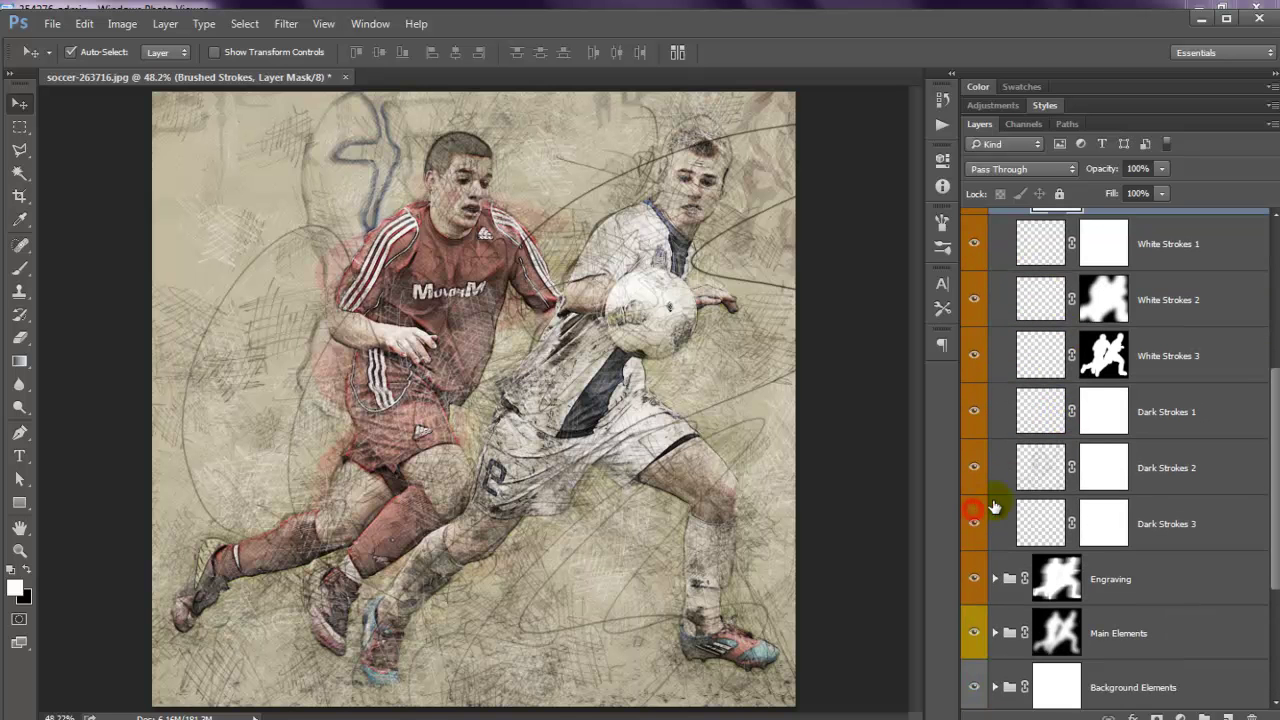
{"action": "scroll", "coordinate": [1020, 480], "scroll_direction": "up", "scroll_amount": 1}
{"action": "left_click", "coordinate": [993, 244]}
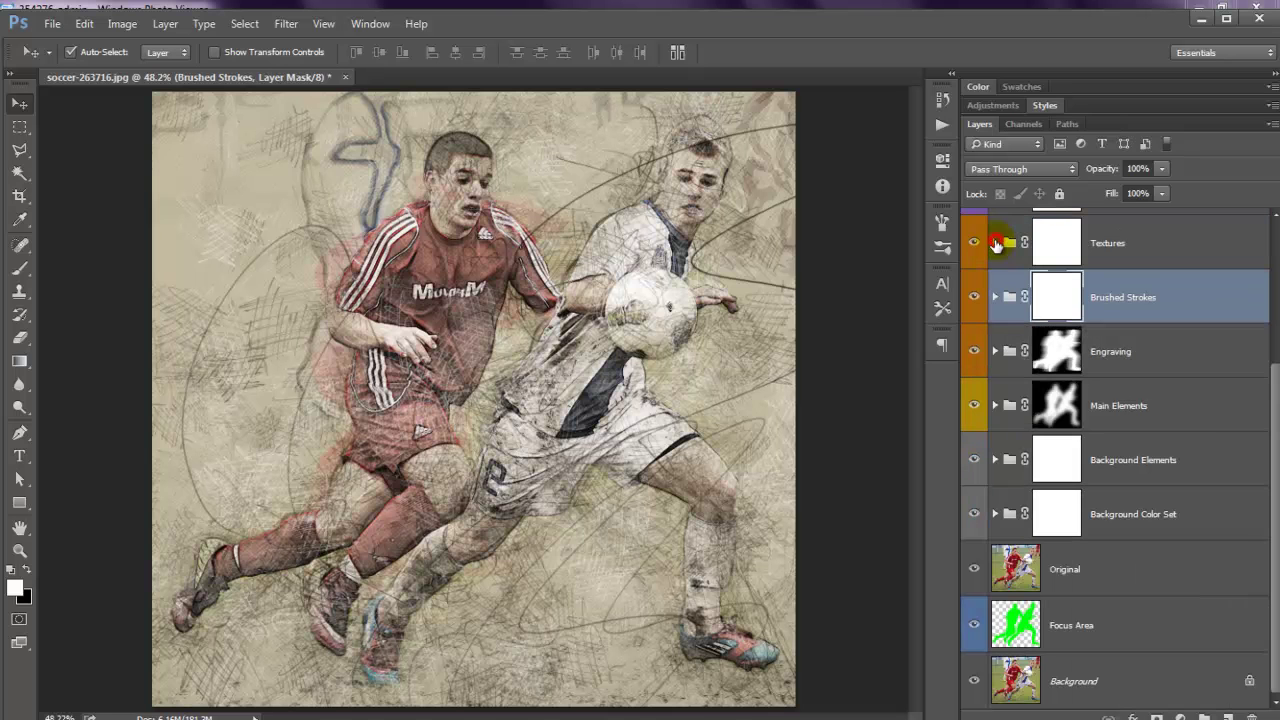
Compare the sketch with and without Brushed Strokes, leaving the group visible.
{"action": "left_click", "coordinate": [972, 297]}
{"action": "left_click", "coordinate": [973, 297]}
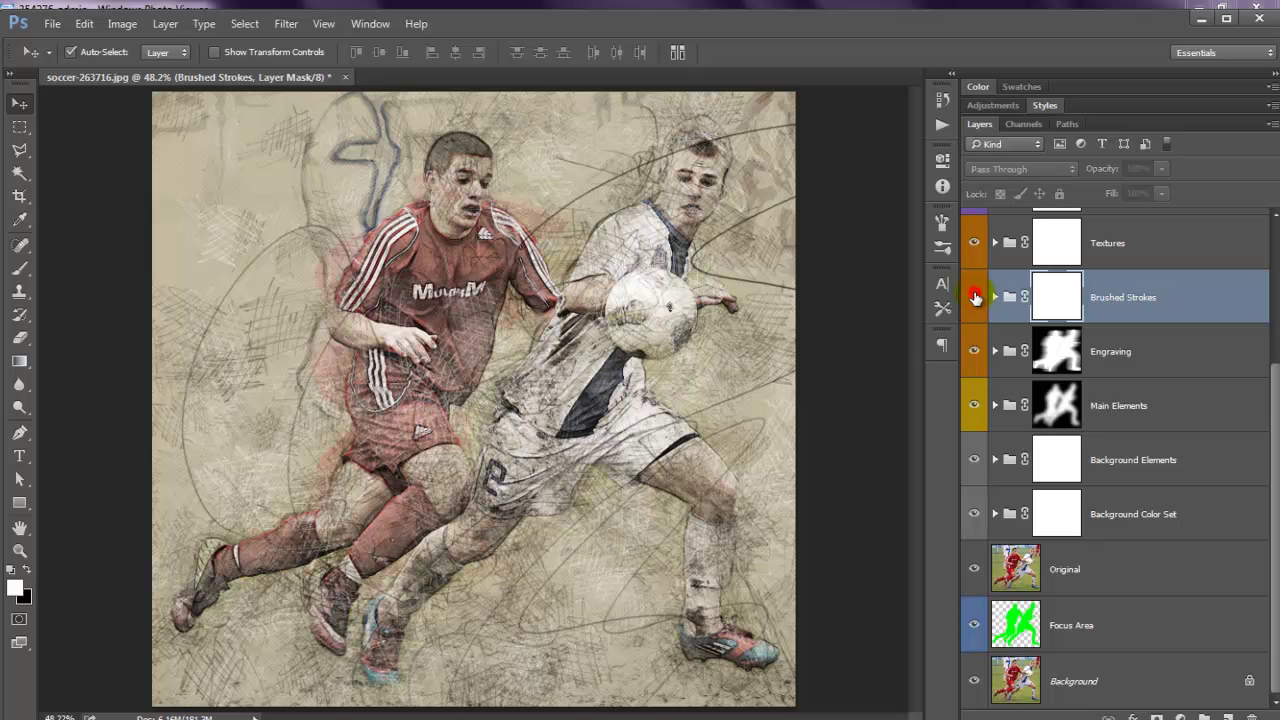
{"action": "left_click", "coordinate": [975, 297]}
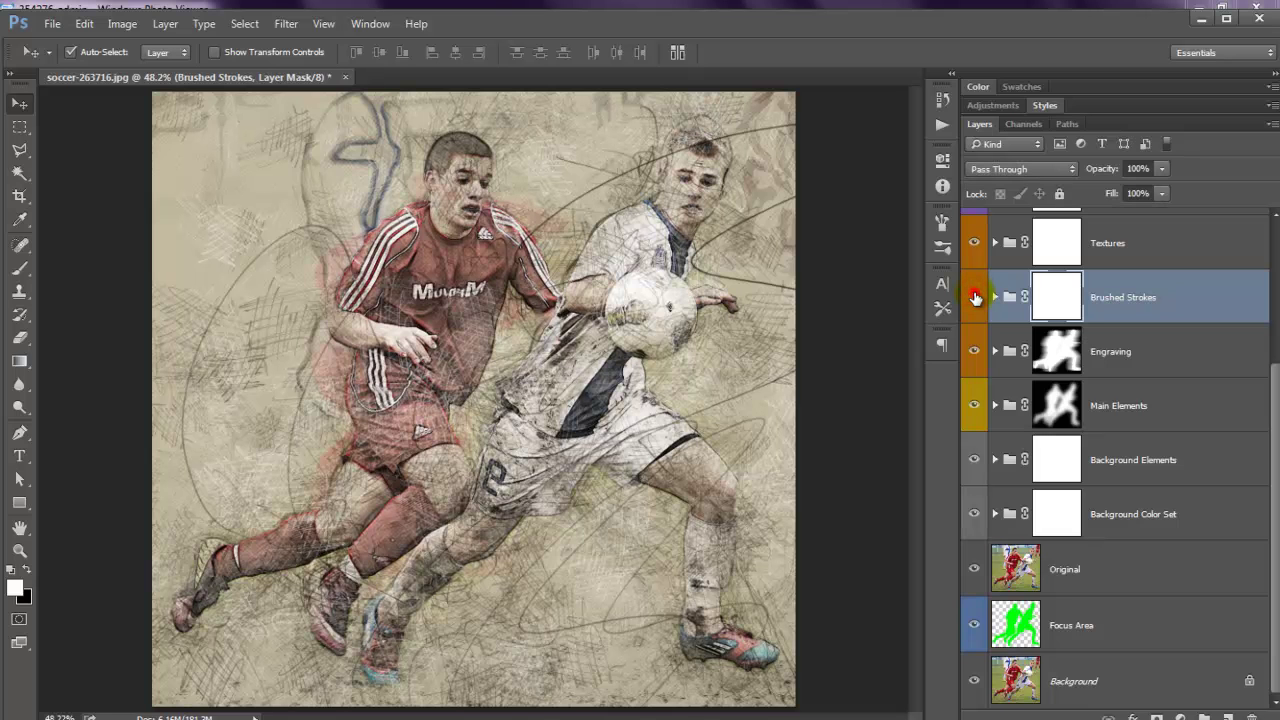
{"action": "left_click", "coordinate": [975, 297]}
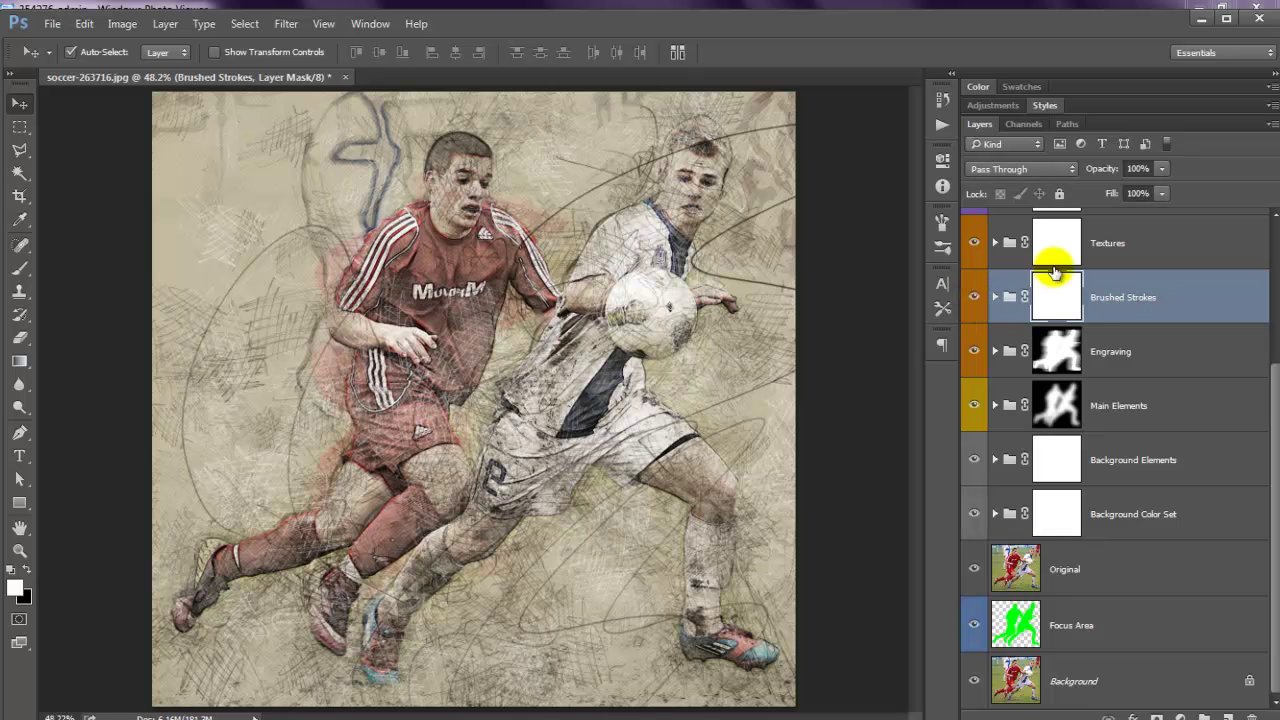
{"action": "scroll", "coordinate": [1054, 272], "scroll_direction": "up", "scroll_amount": 2}
{"action": "left_click", "coordinate": [1125, 343]}
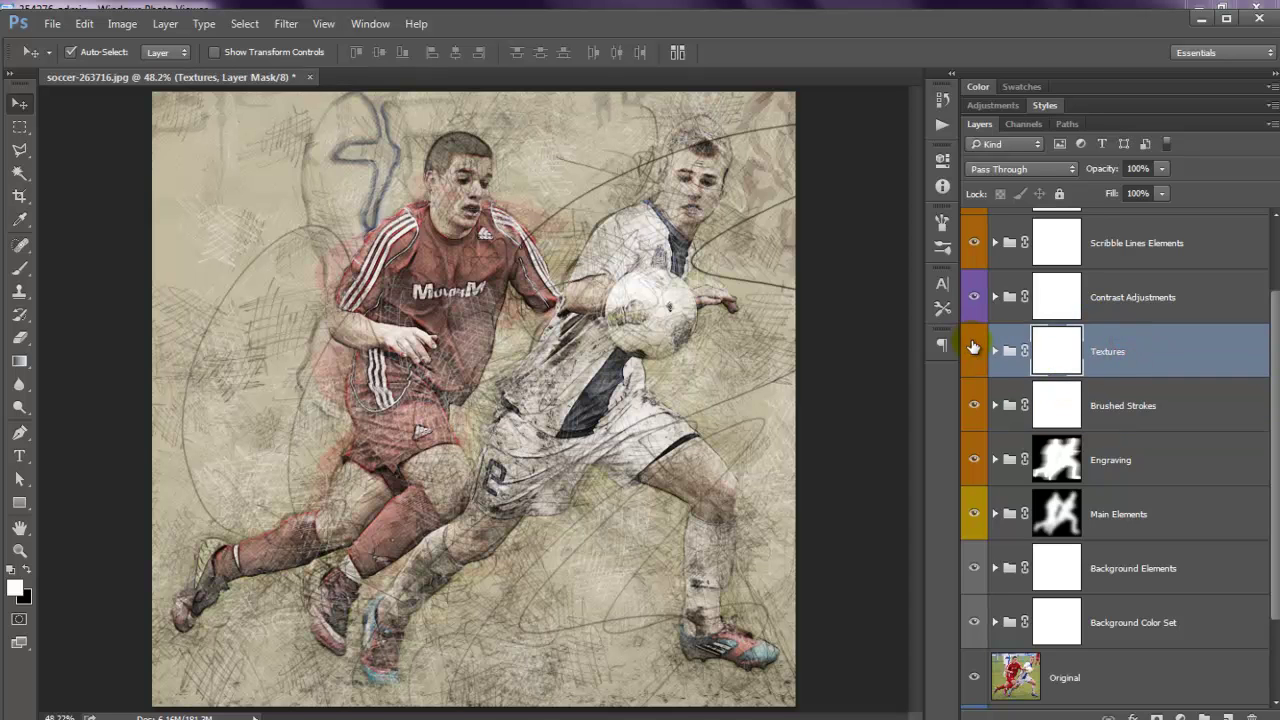
Toggle the Textures group, then view the sketch at 100% magnification.
{"action": "left_click", "coordinate": [975, 349]}
{"action": "left_click", "coordinate": [975, 347]}
{"action": "left_click", "coordinate": [326, 24]}
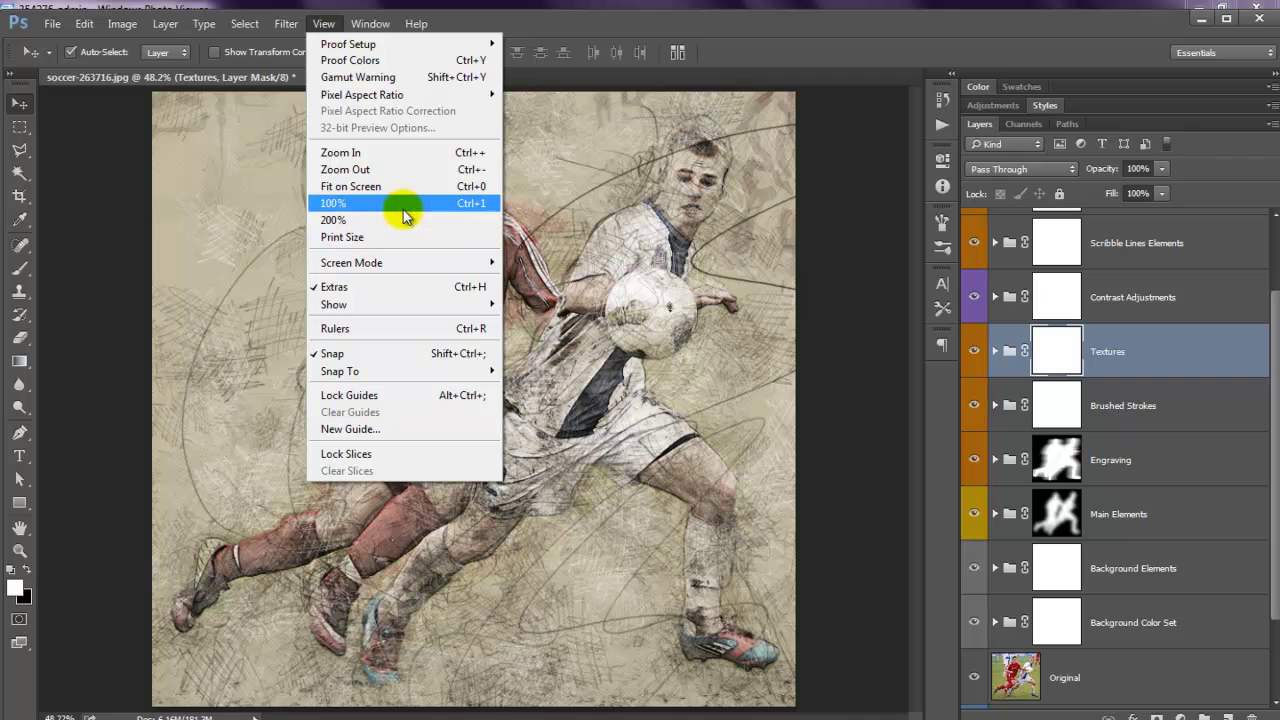
{"action": "left_click", "coordinate": [401, 198]}
{"action": "key", "text": "ctrl+1"}
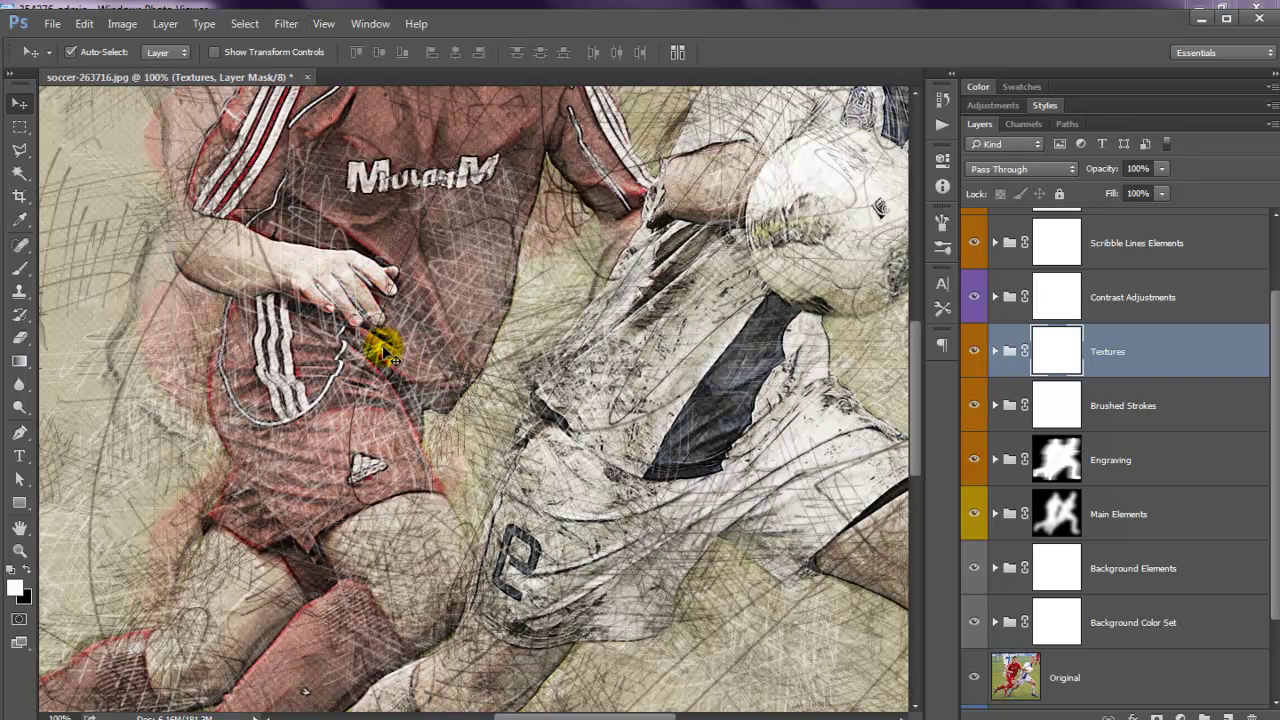
{"action": "left_click", "coordinate": [323, 23]}
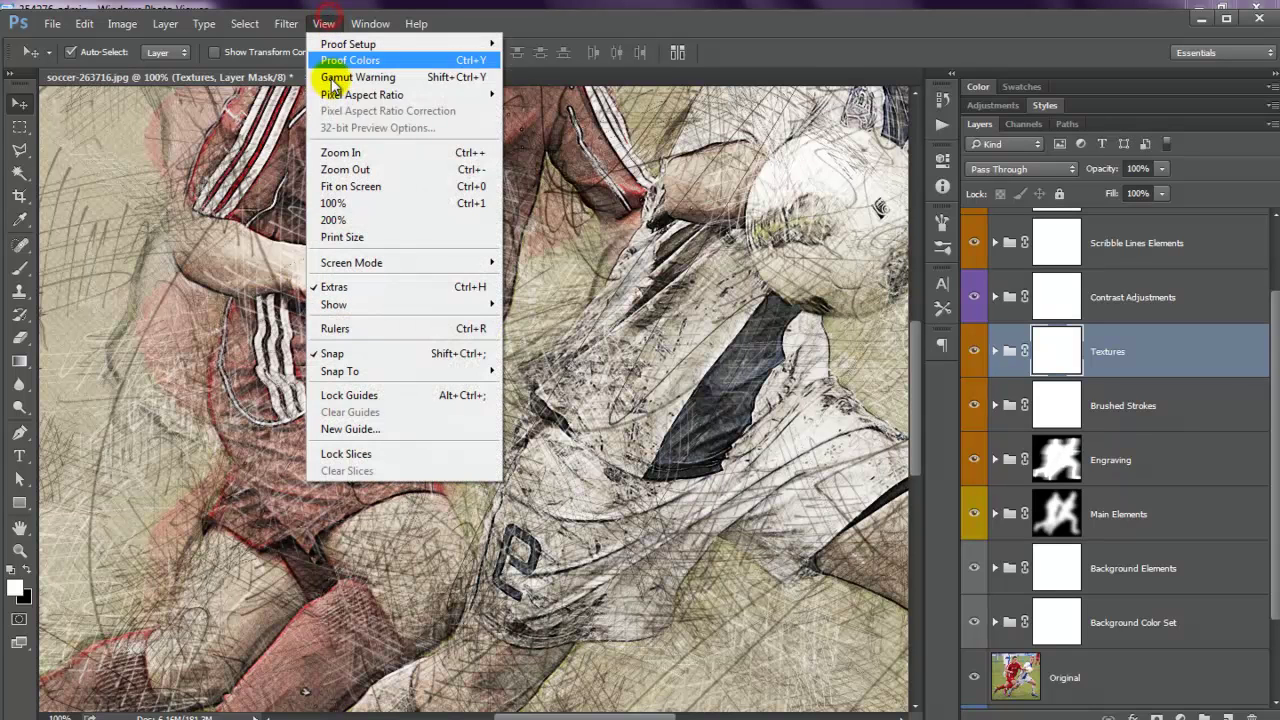
{"action": "left_click", "coordinate": [337, 203]}
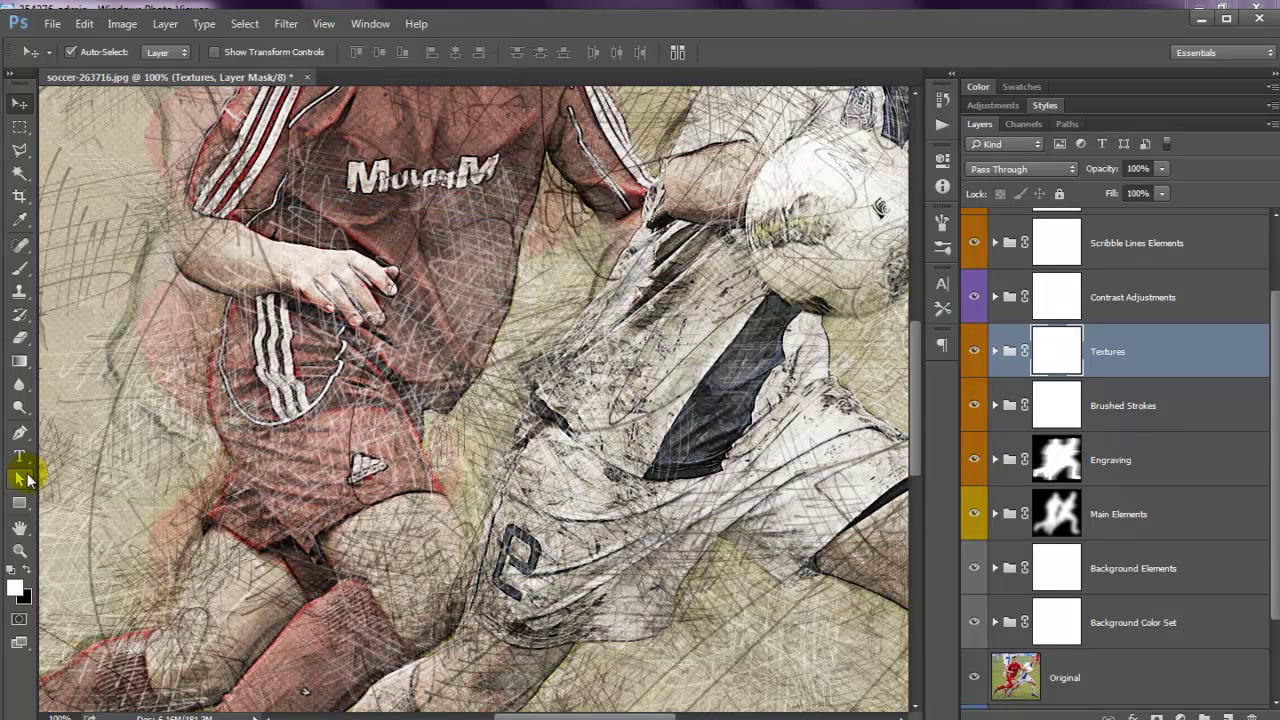
Pan to the red player's face and compare it with Textures hidden and shown.
{"action": "left_click", "coordinate": [18, 528]}
{"action": "left_click_drag", "start_coordinate": [410, 446], "coordinate": [499, 585]}
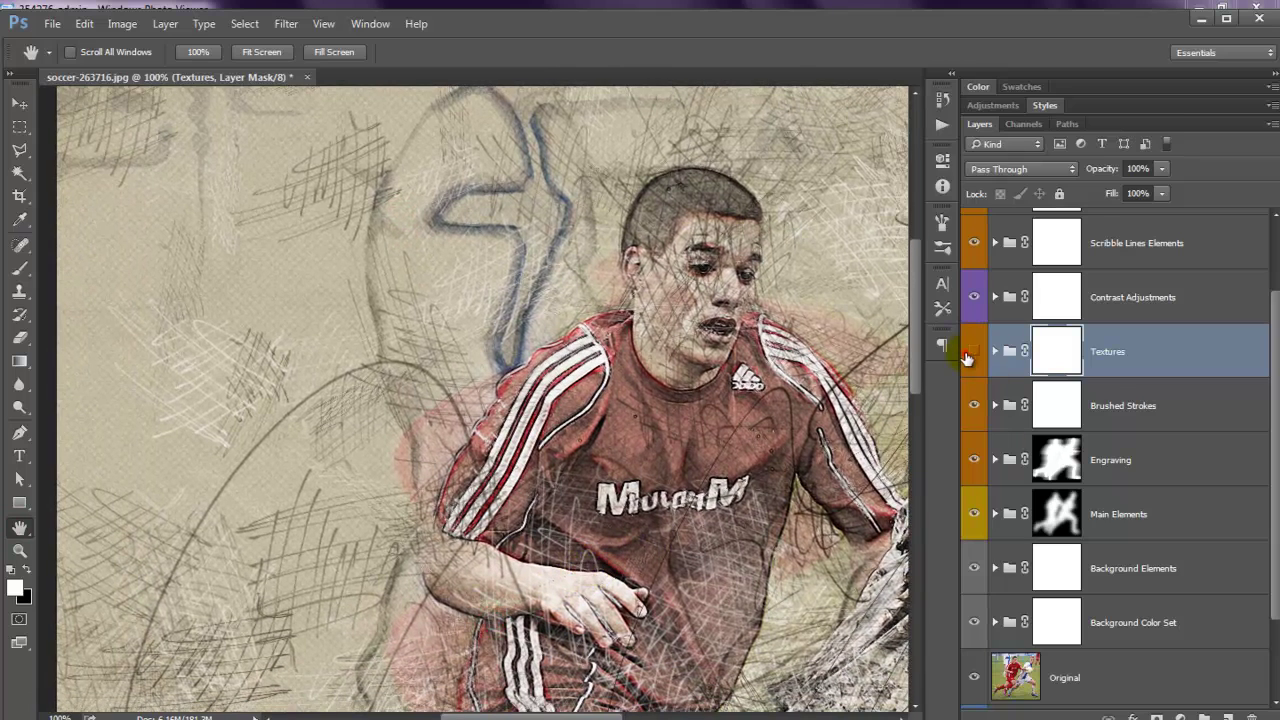
{"action": "left_click", "coordinate": [967, 357]}
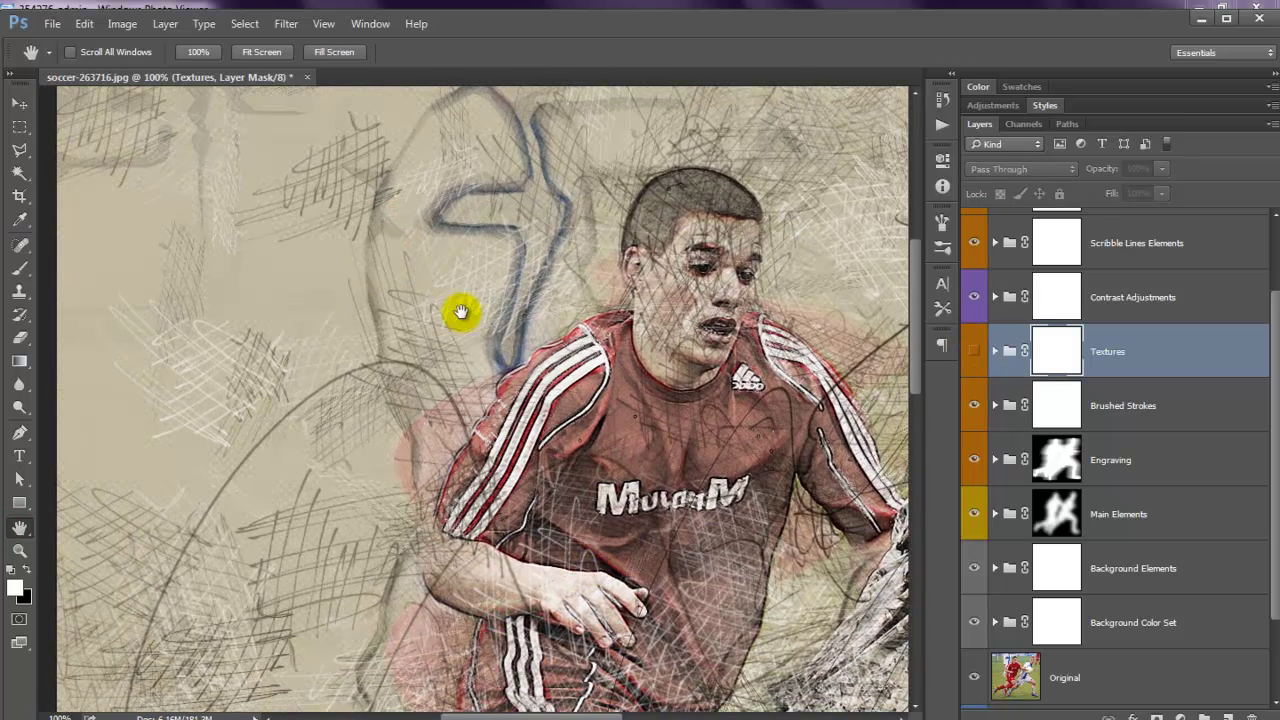
{"action": "left_click_drag", "start_coordinate": [460, 309], "coordinate": [417, 416]}
{"action": "scroll", "coordinate": [510, 518], "scroll_direction": "down", "scroll_amount": 5}
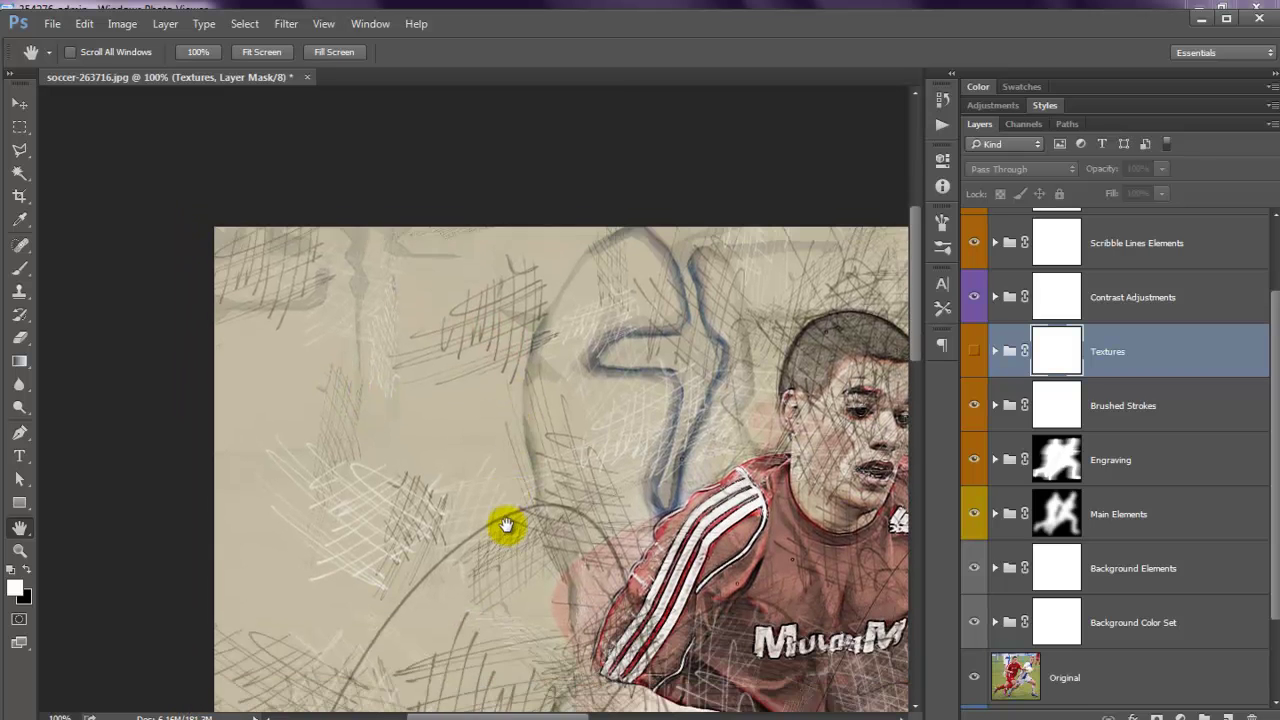
{"action": "scroll", "coordinate": [500, 523], "scroll_direction": "down", "scroll_amount": 2}
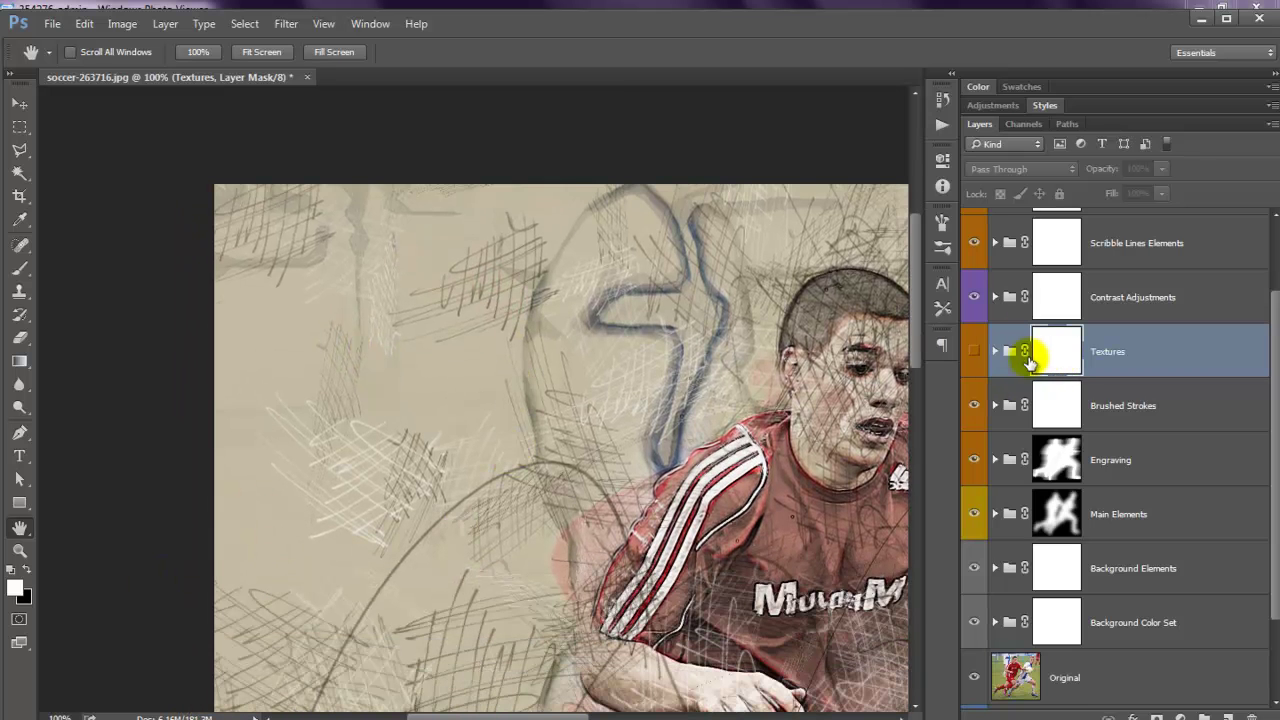
{"action": "left_click", "coordinate": [974, 352]}
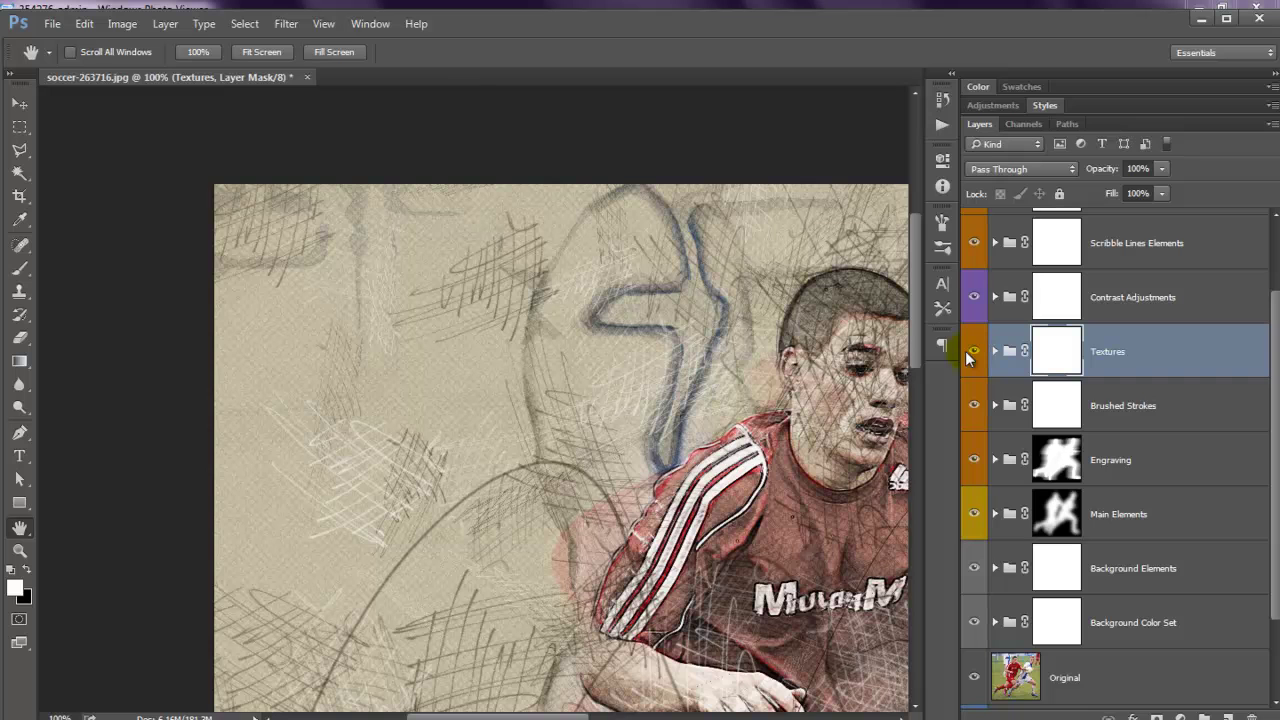
Toggle Textures repeatedly while panning over both players and the ball, leaving it on.
{"action": "left_click_drag", "start_coordinate": [708, 428], "coordinate": [586, 334]}
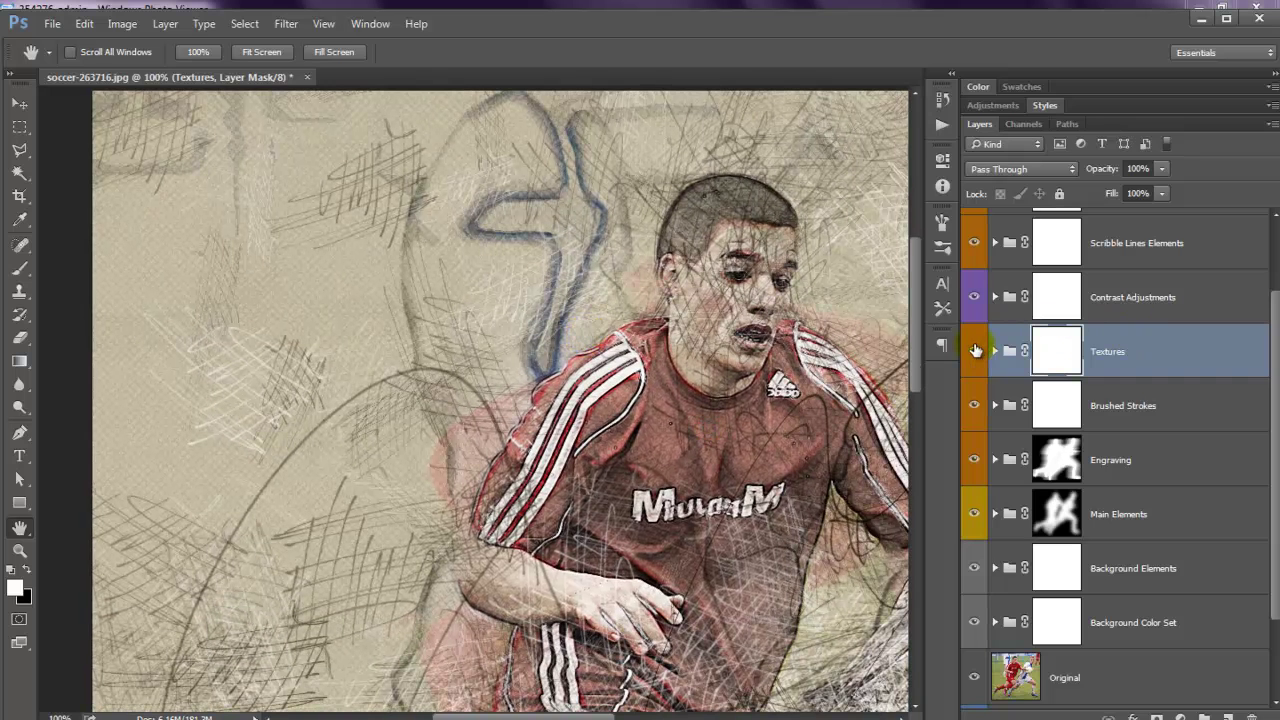
{"action": "left_click", "coordinate": [974, 350]}
{"action": "left_click", "coordinate": [973, 350]}
{"action": "left_click", "coordinate": [973, 350]}
{"action": "left_click", "coordinate": [973, 350]}
{"action": "scroll", "coordinate": [1108, 378], "scroll_direction": "up", "scroll_amount": 2}
{"action": "left_click_drag", "start_coordinate": [797, 482], "coordinate": [557, 266]}
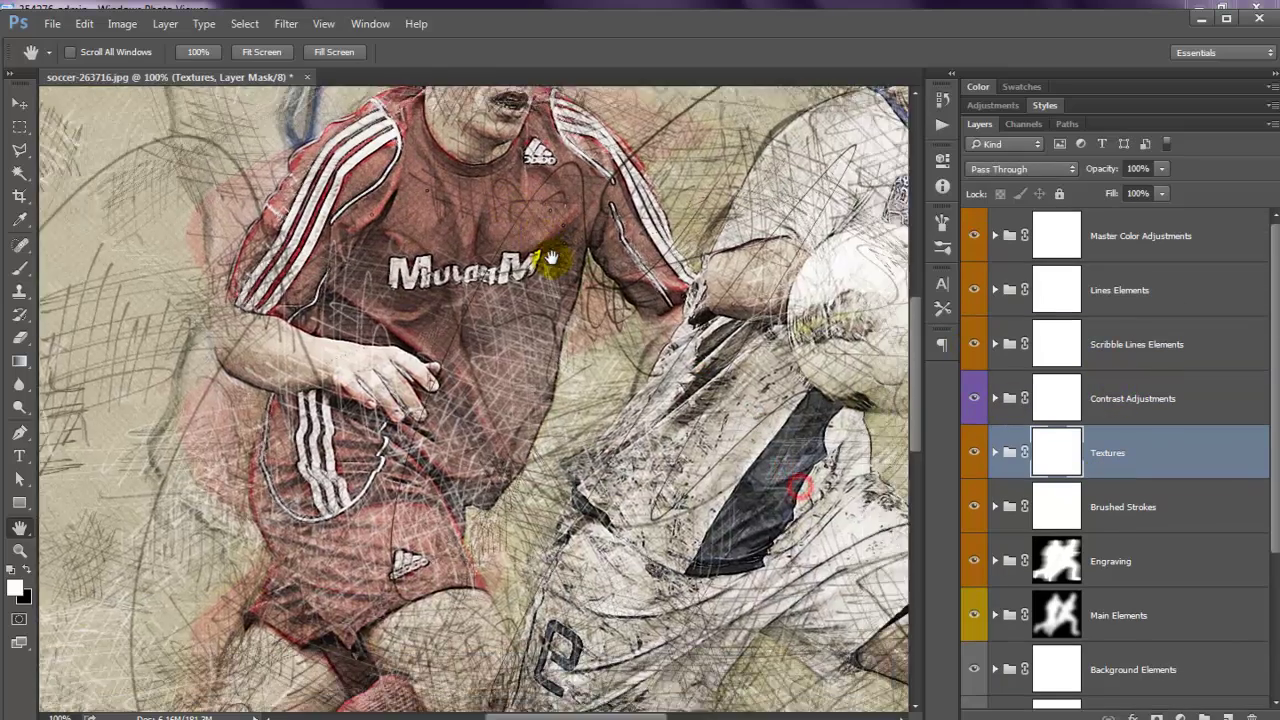
{"action": "left_click_drag", "start_coordinate": [651, 486], "coordinate": [548, 508]}
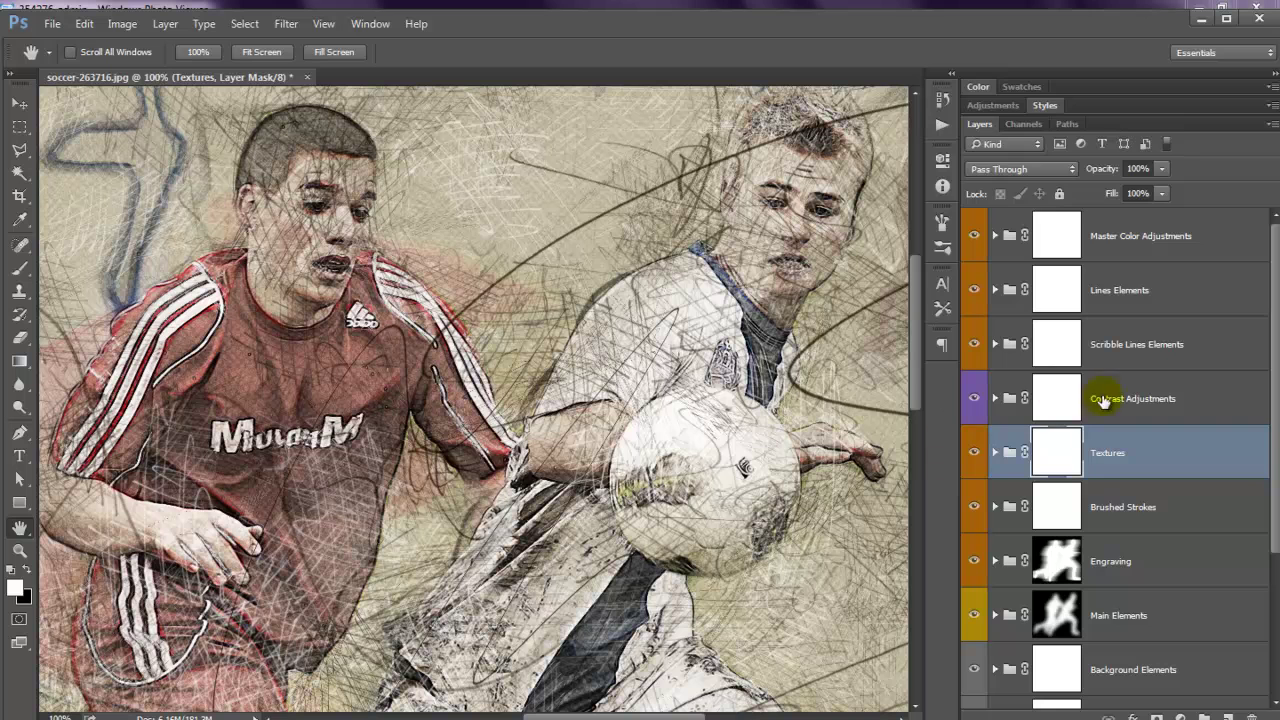
{"action": "left_click", "coordinate": [1103, 400]}
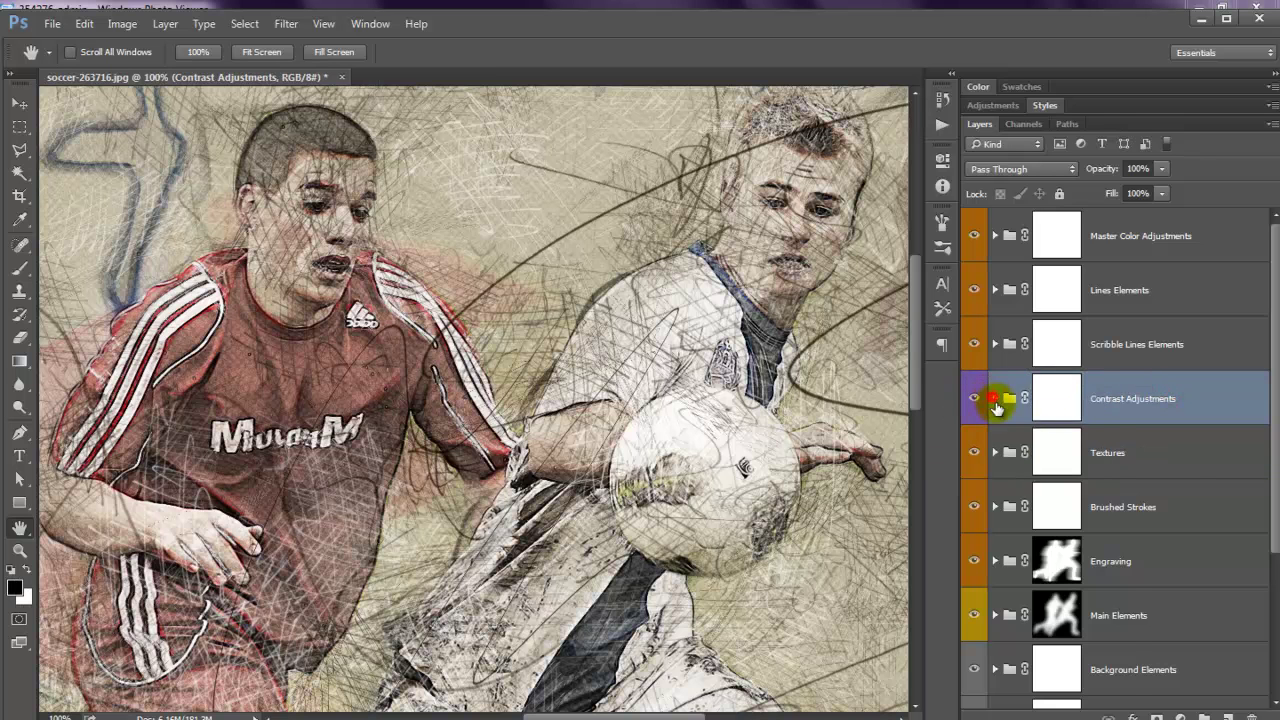
Set the Add Contrast layer's opacity to 48, then fade it further.
{"action": "left_click", "coordinate": [994, 399]}
{"action": "scroll", "coordinate": [1109, 443], "scroll_direction": "down", "scroll_amount": 2}
{"action": "left_click", "coordinate": [1197, 568]}
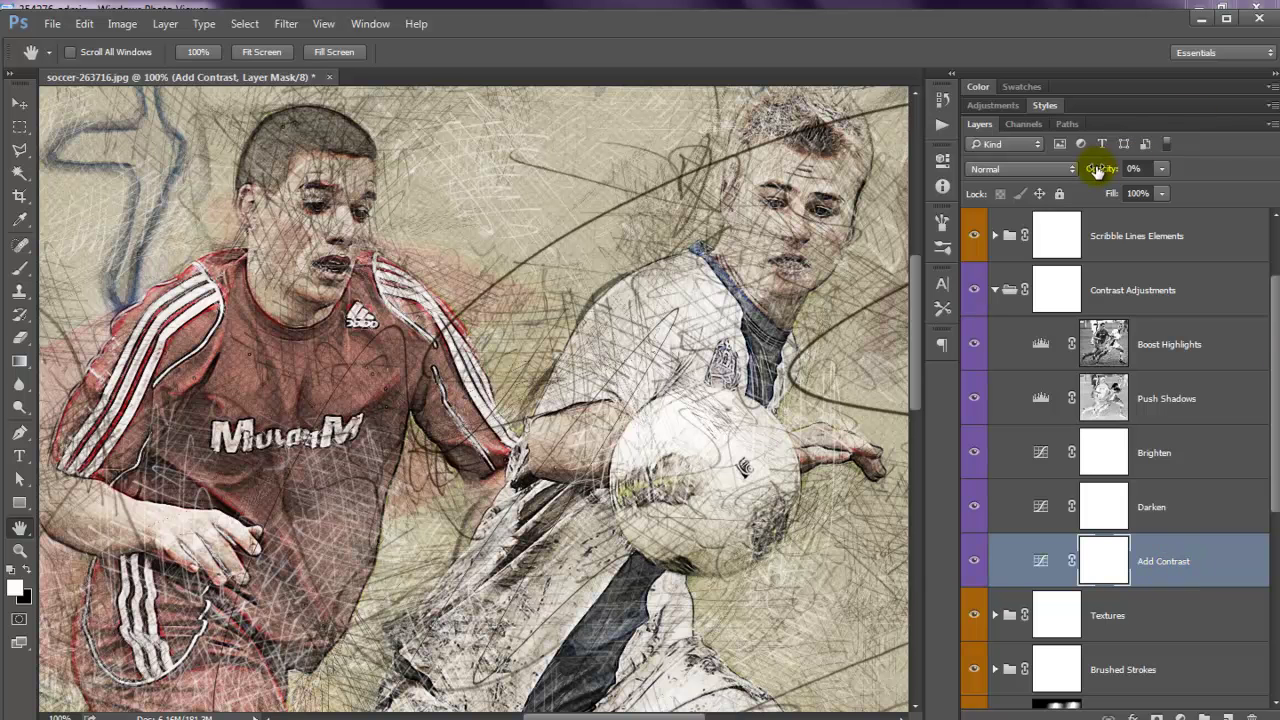
{"action": "type", "text": "48"}
{"action": "key", "text": "Return"}
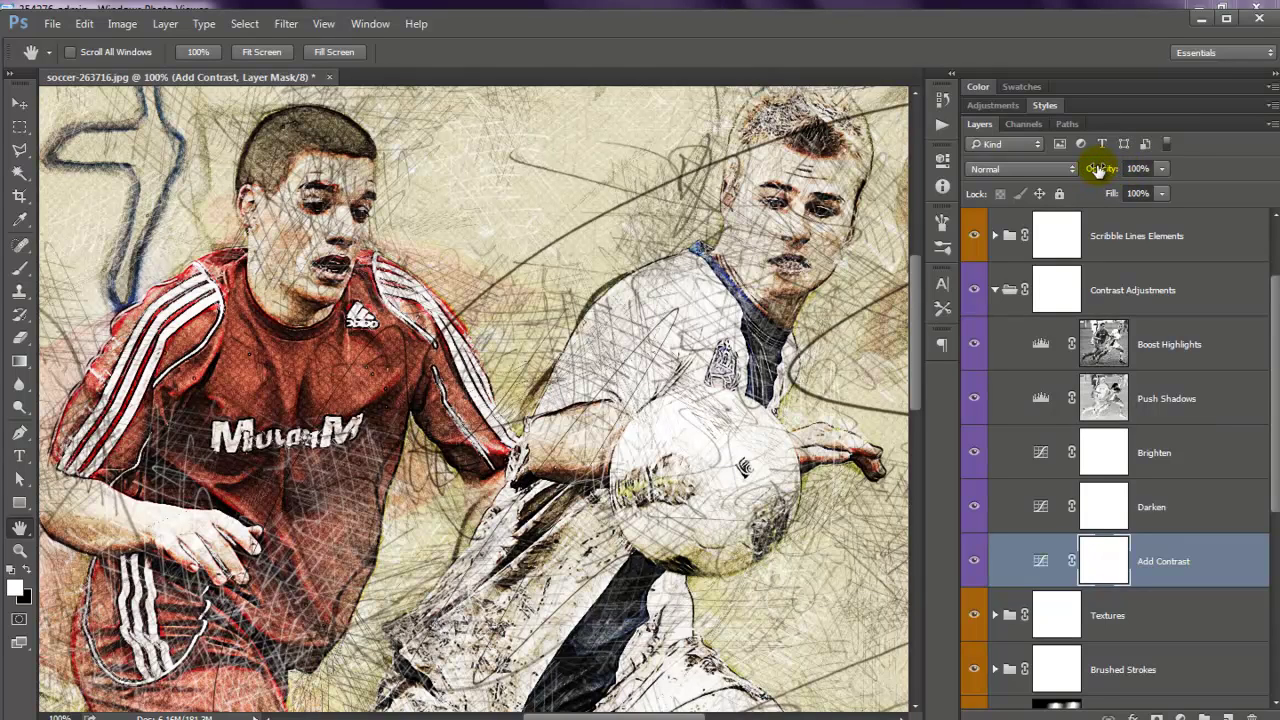
{"action": "left_click_drag", "start_coordinate": [1100, 168], "coordinate": [990, 165]}
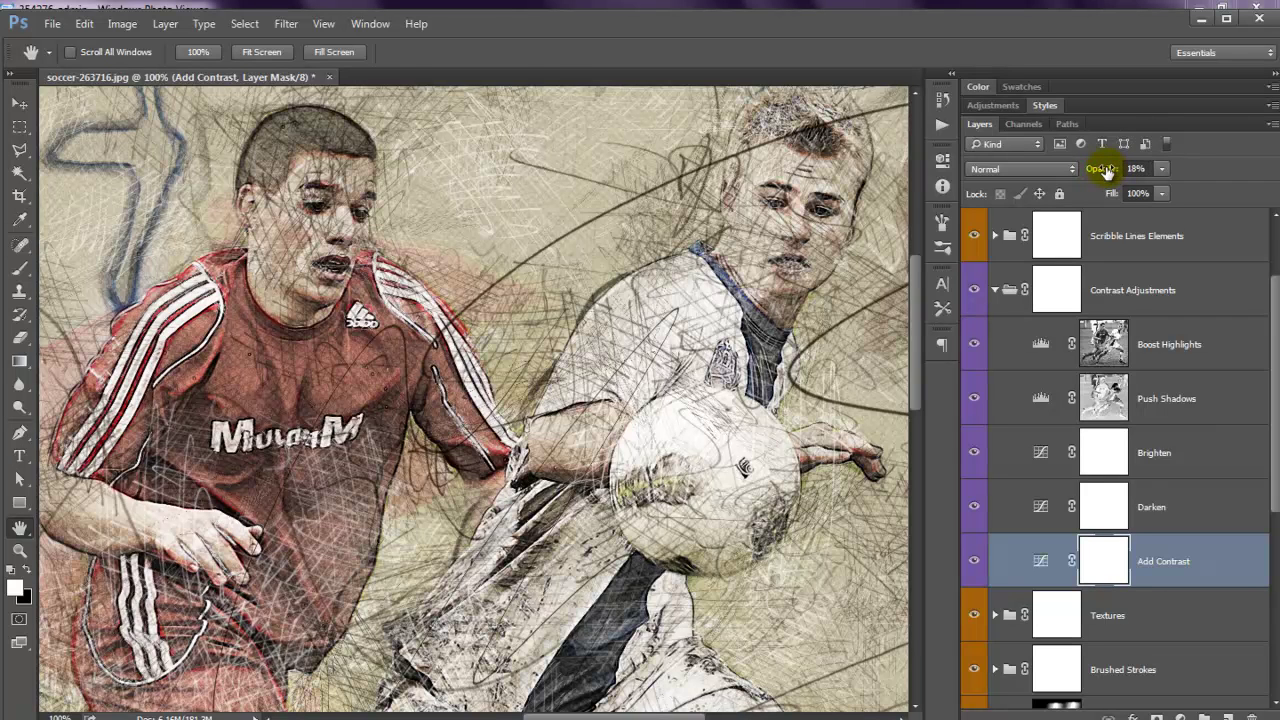
Browse the contrast layers and adjust the Boost Highlights layer's opacity.
{"action": "left_click", "coordinate": [1177, 507]}
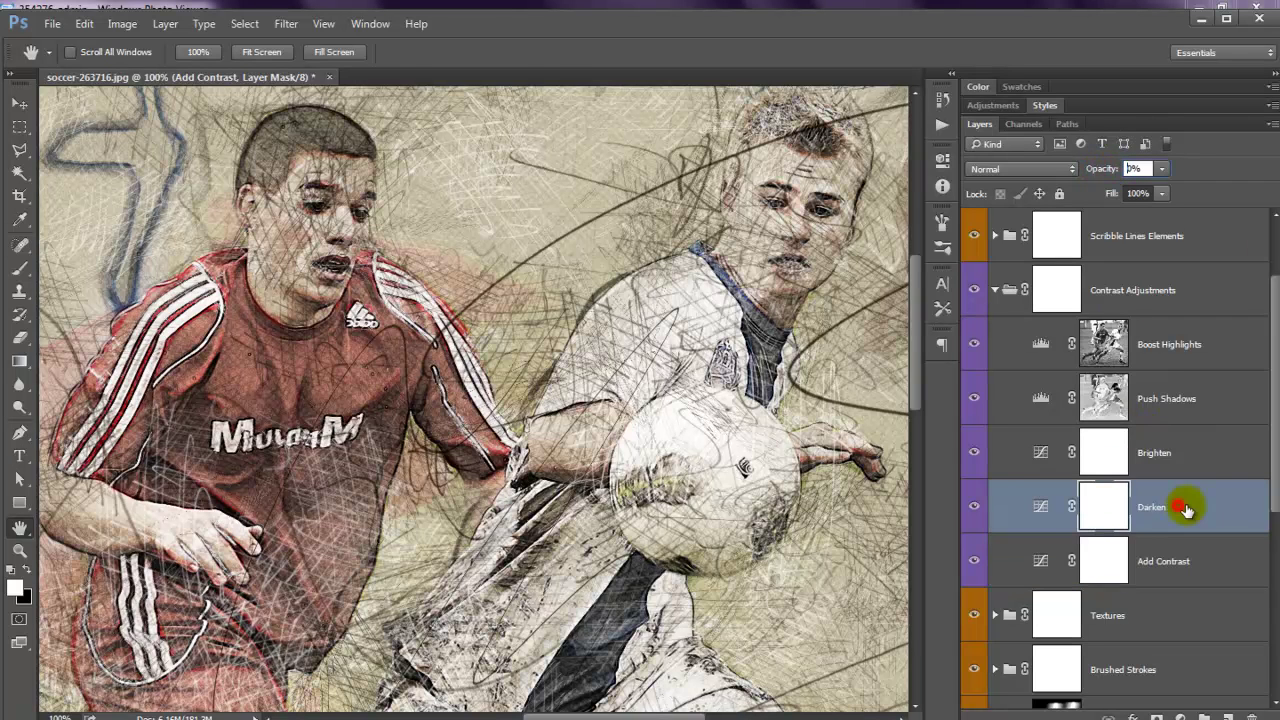
{"action": "left_click", "coordinate": [1195, 449]}
{"action": "left_click", "coordinate": [1205, 400]}
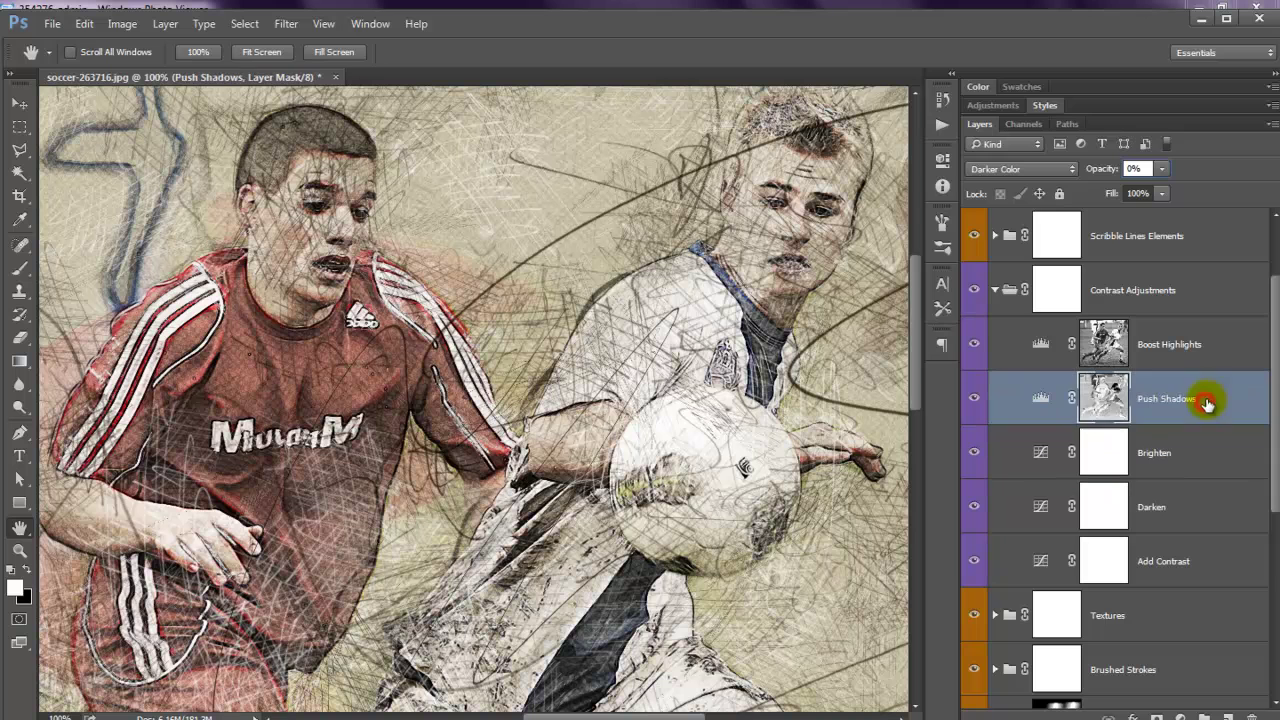
{"action": "left_click", "coordinate": [1189, 344]}
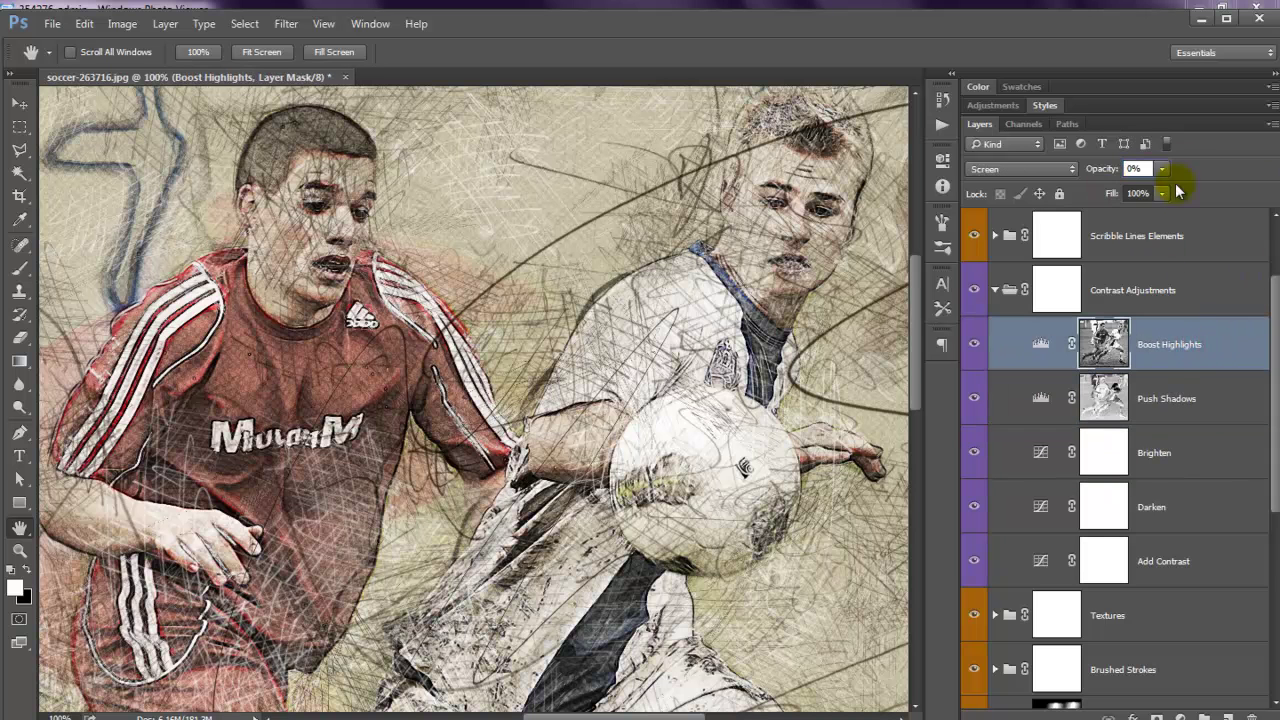
{"action": "left_click", "coordinate": [1182, 390]}
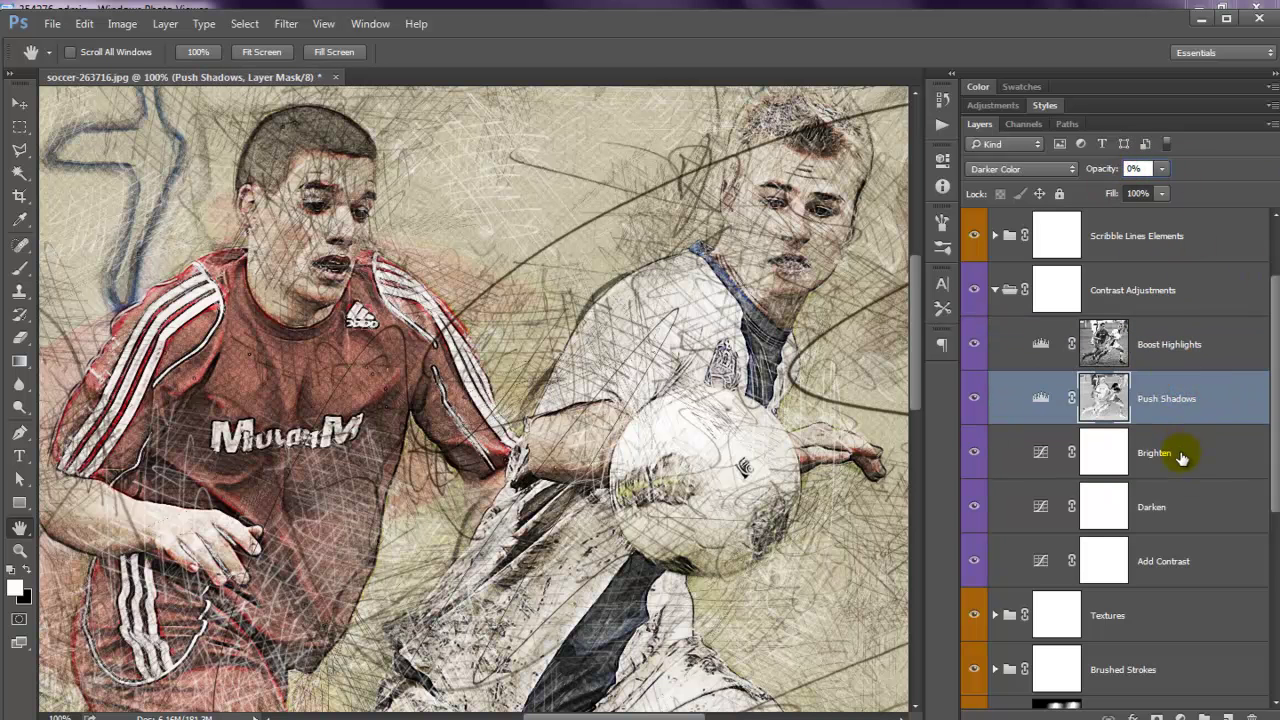
{"action": "left_click", "coordinate": [1228, 348]}
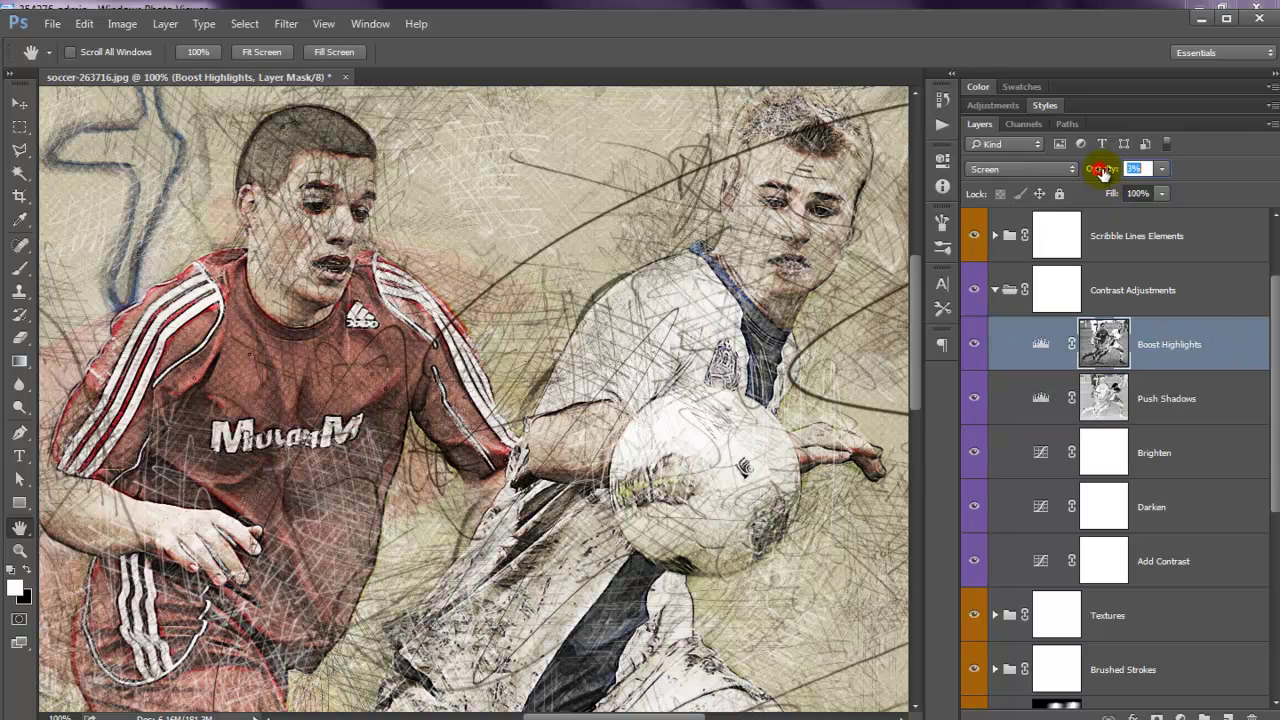
{"action": "left_click_drag", "start_coordinate": [1120, 173], "coordinate": [1162, 186]}
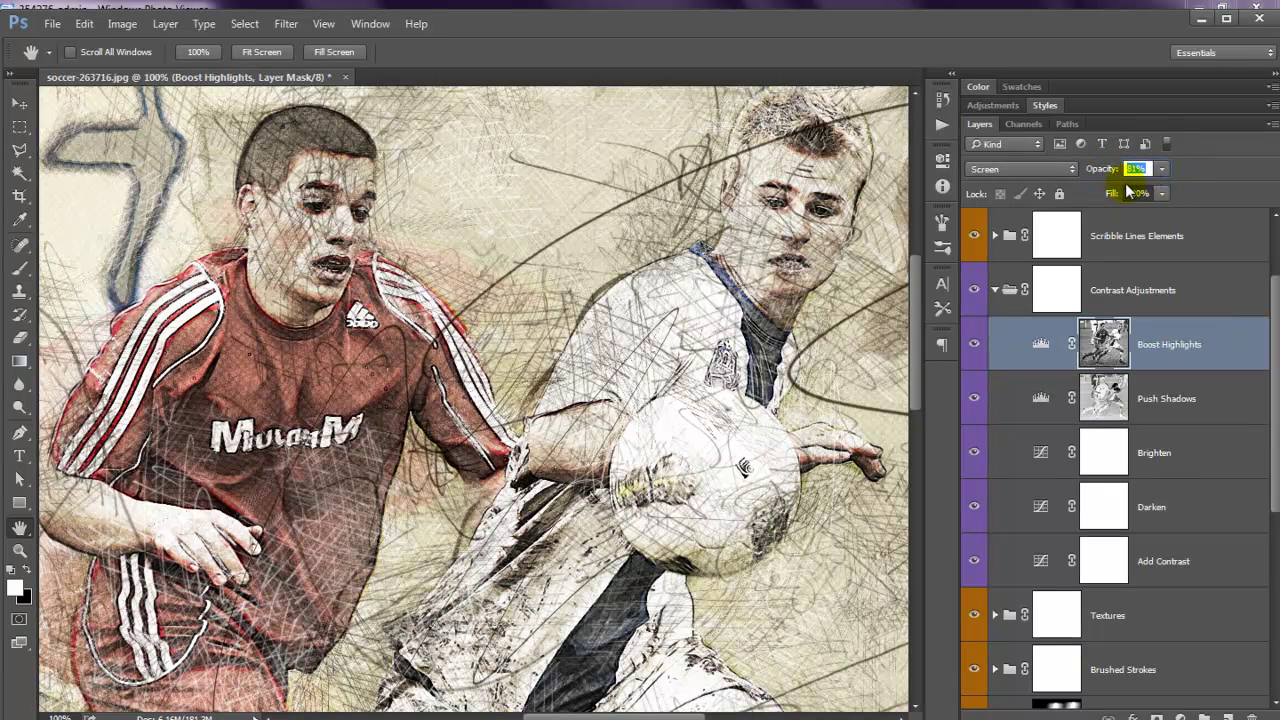
{"action": "left_click_drag", "start_coordinate": [1103, 170], "coordinate": [743, 171]}
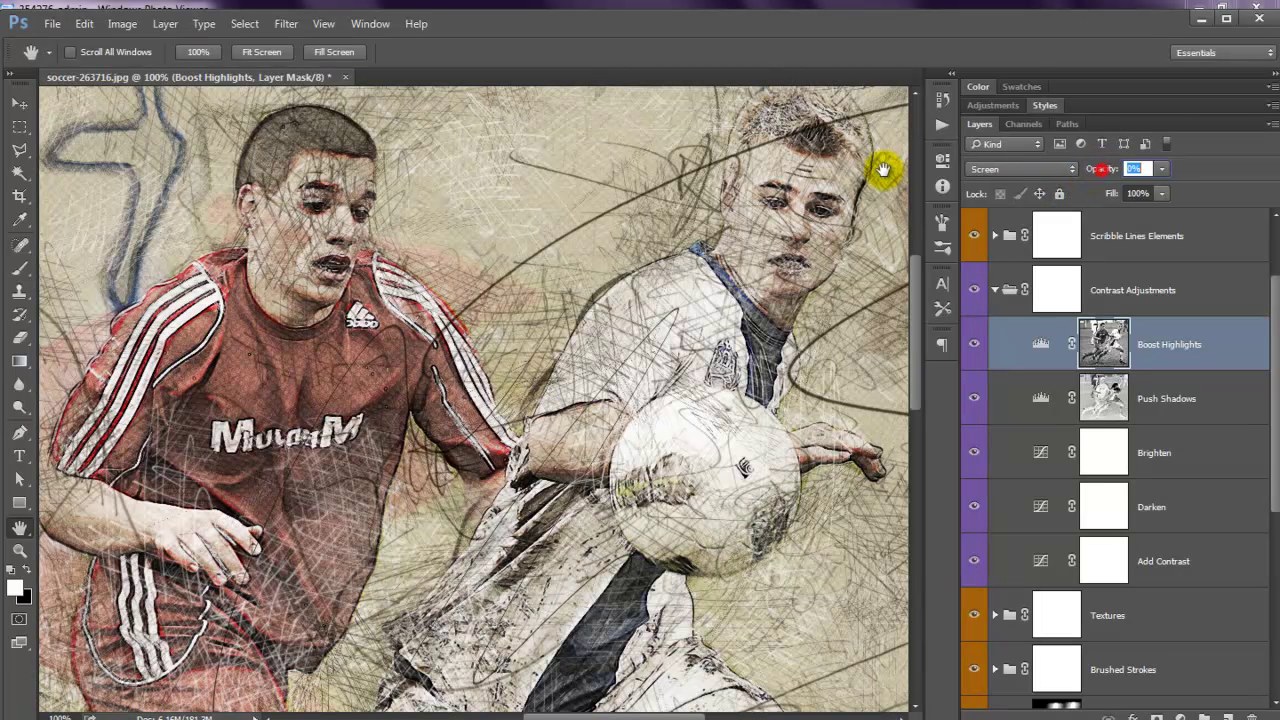
{"action": "left_click_drag", "start_coordinate": [1103, 172], "coordinate": [1109, 171]}
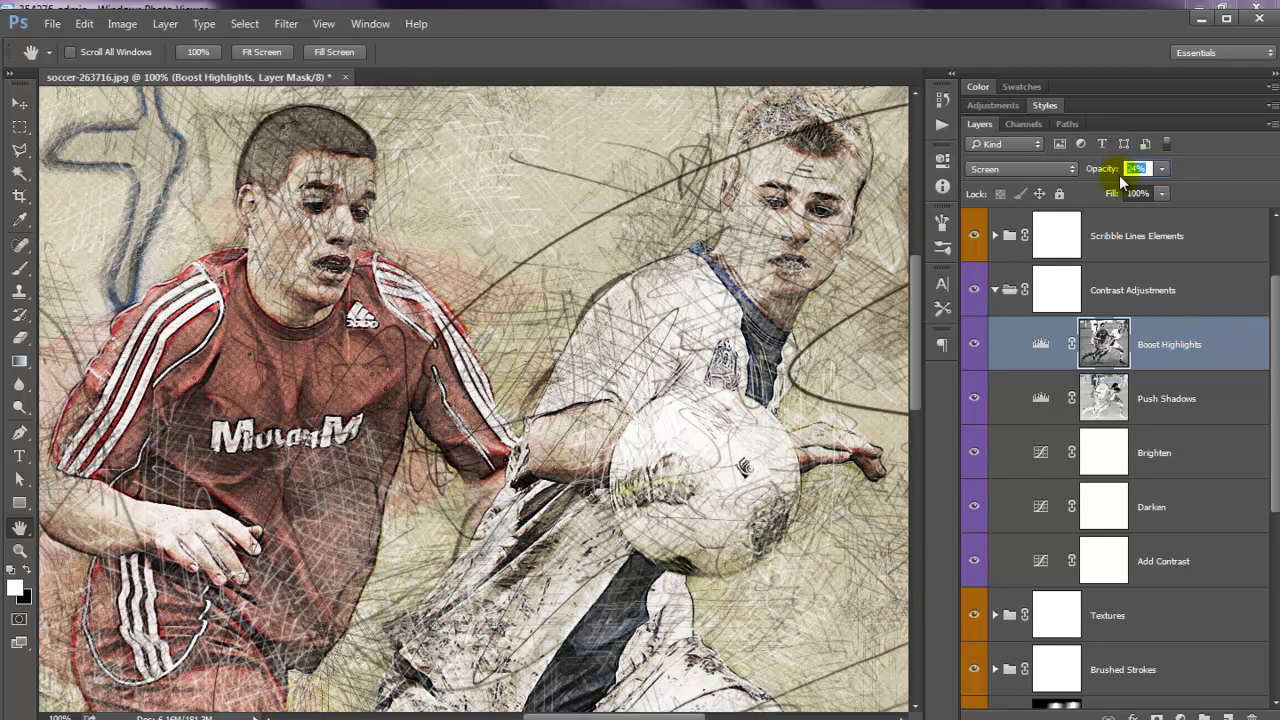
Collapse Contrast Adjustments and toggle it off and on to compare, leaving it visible.
{"action": "left_click", "coordinate": [1185, 568]}
{"action": "left_click", "coordinate": [1190, 398]}
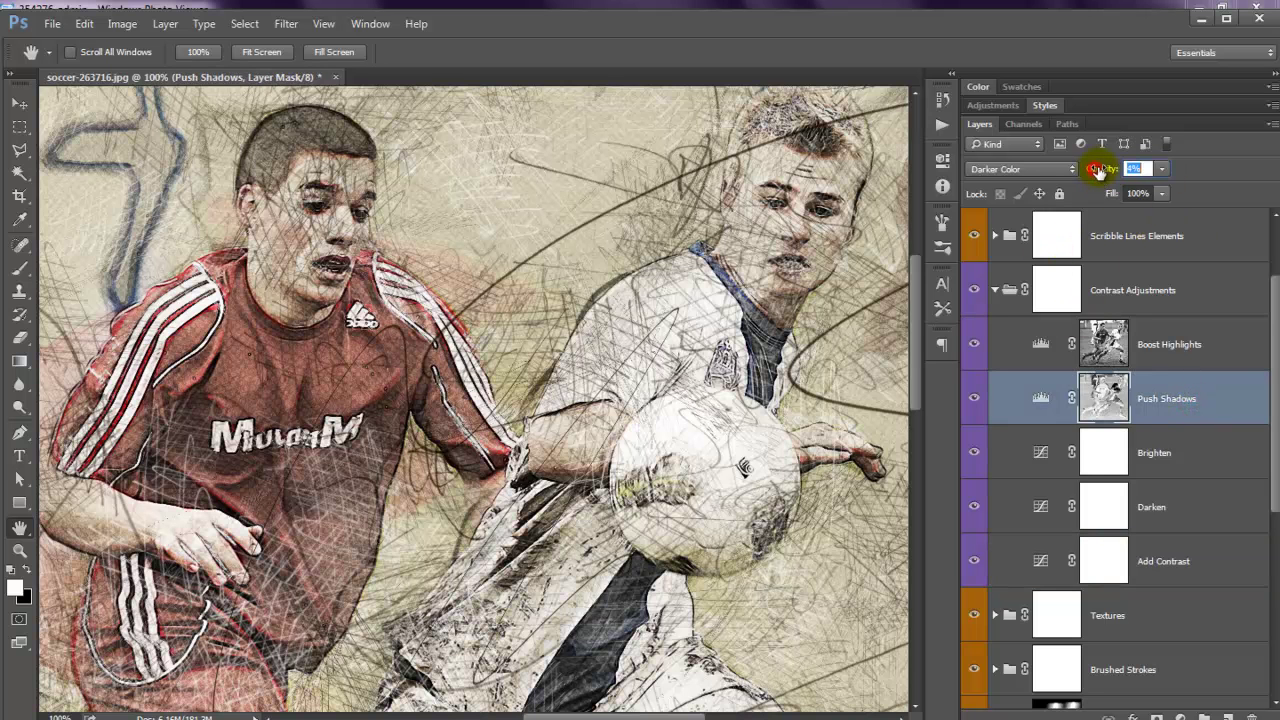
{"action": "left_click", "coordinate": [995, 290]}
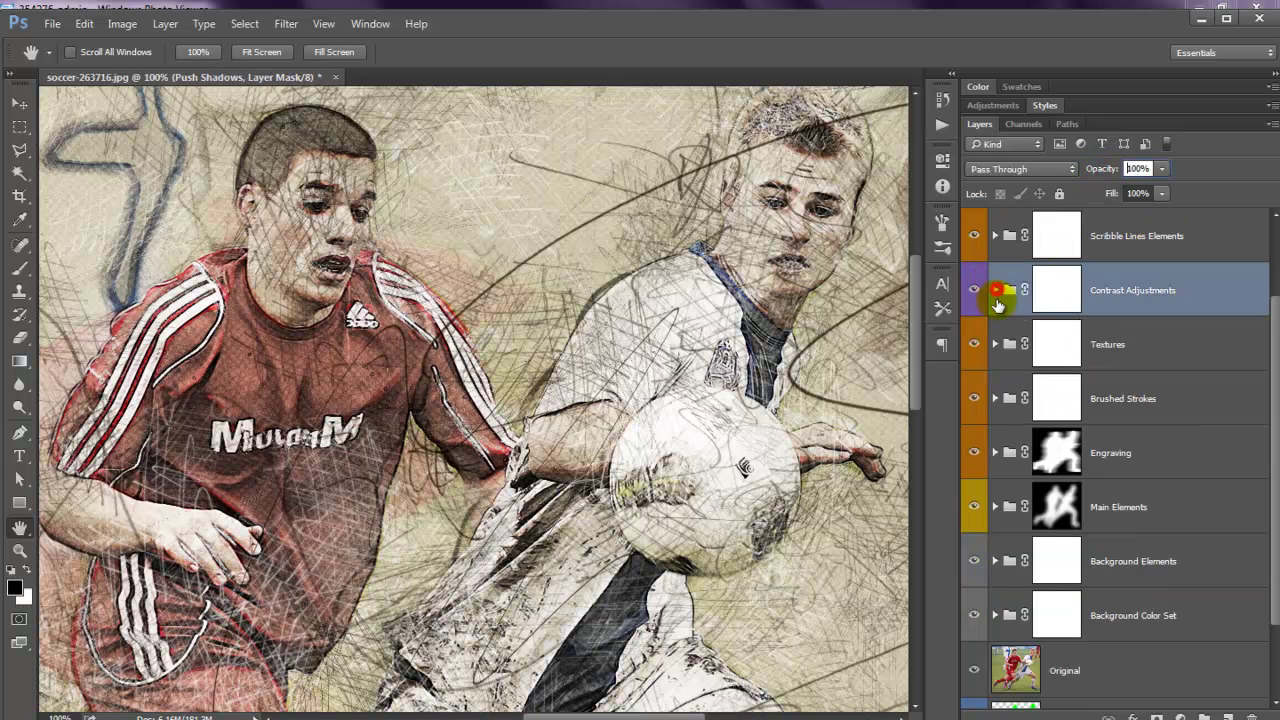
{"action": "left_click", "coordinate": [975, 291]}
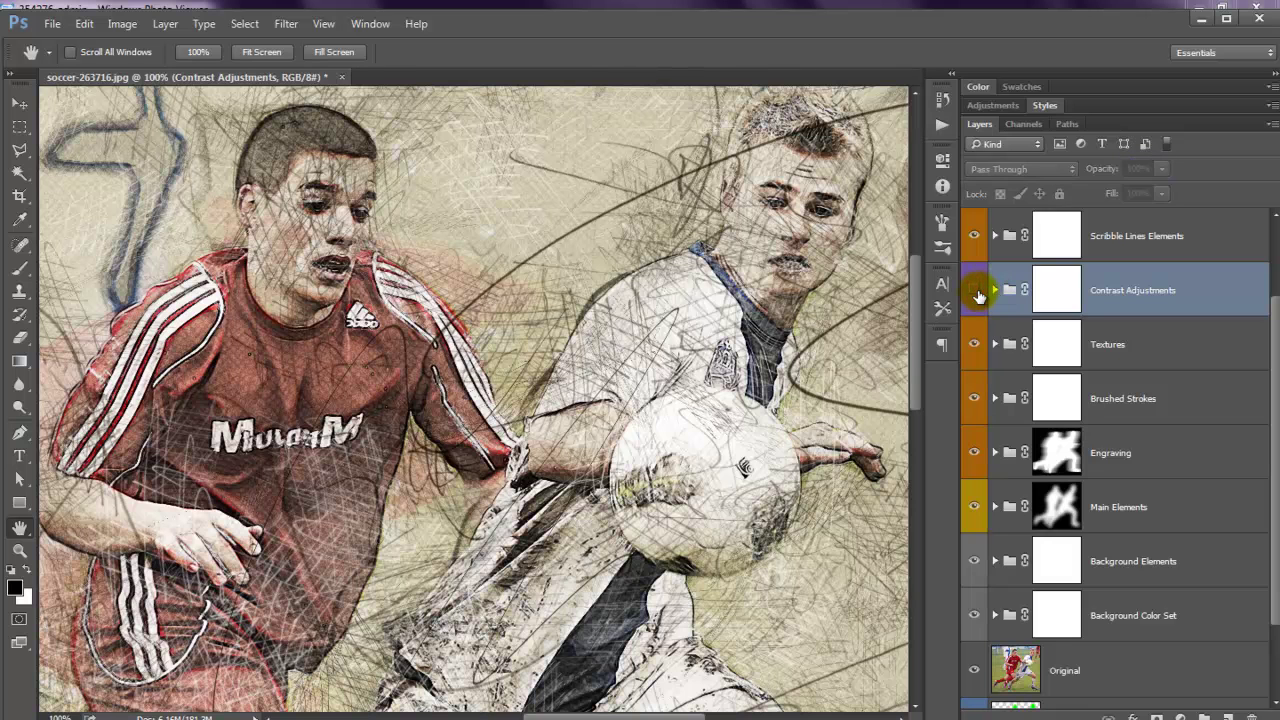
{"action": "left_click", "coordinate": [975, 291]}
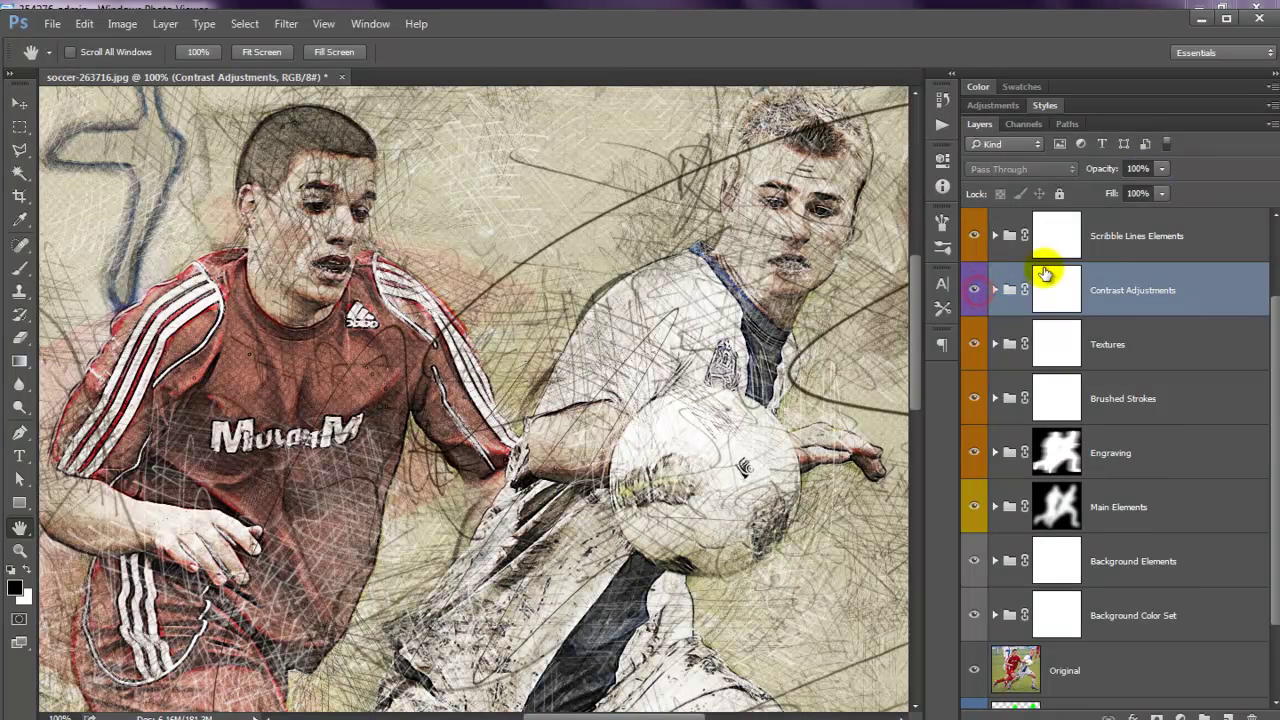
{"action": "left_click", "coordinate": [975, 291]}
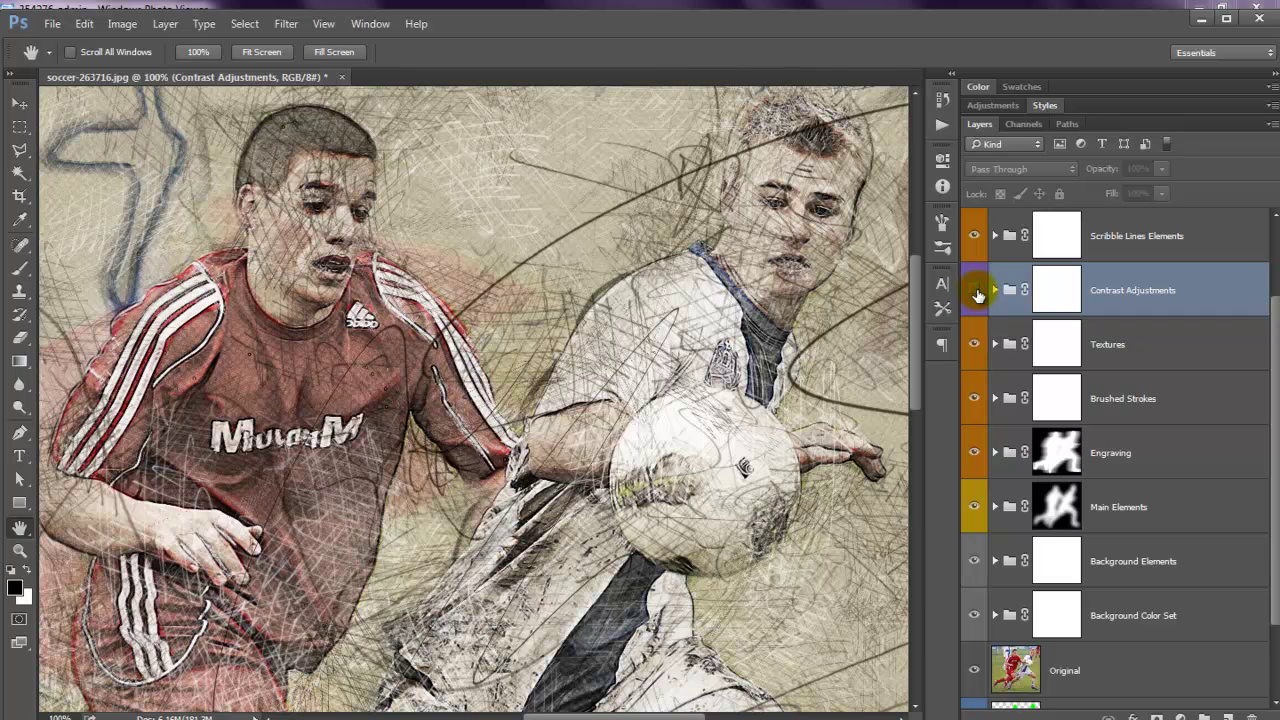
{"action": "left_click", "coordinate": [976, 291]}
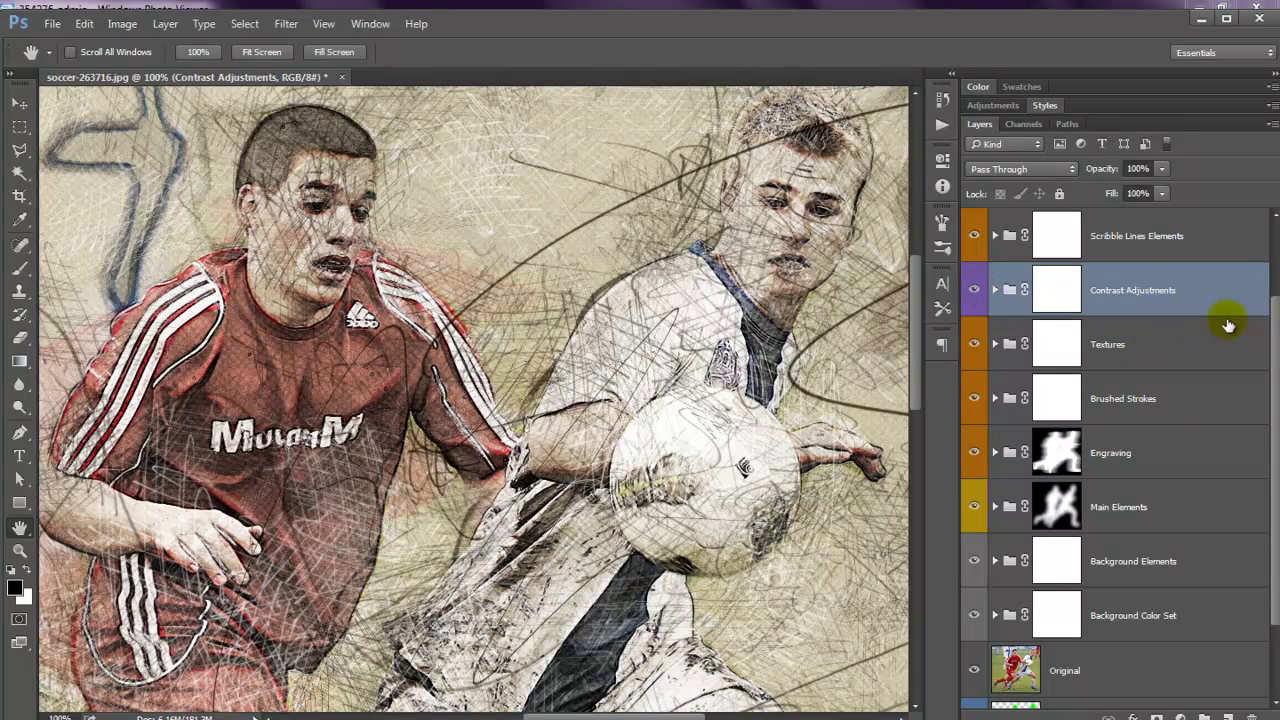
{"action": "left_click", "coordinate": [1138, 236]}
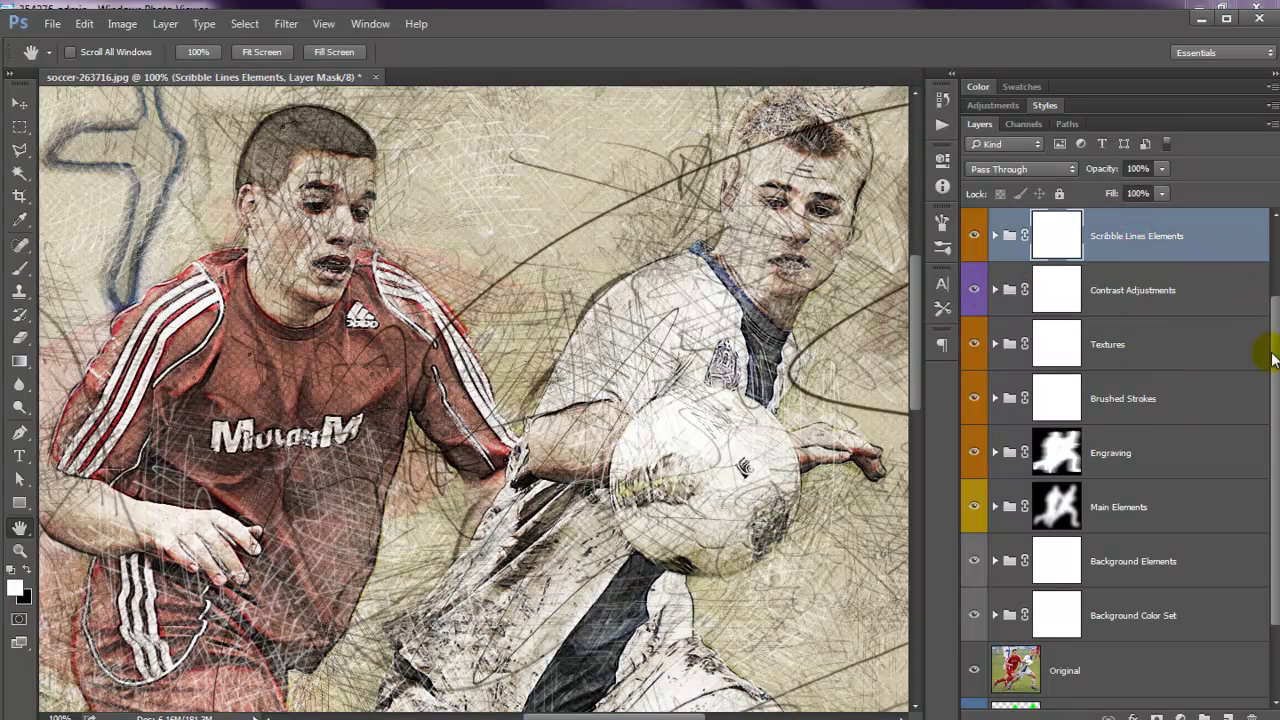
Fit the image on screen and toggle Scribble Lines Elements off and on.
{"action": "left_click_drag", "start_coordinate": [1273, 360], "coordinate": [1273, 290]}
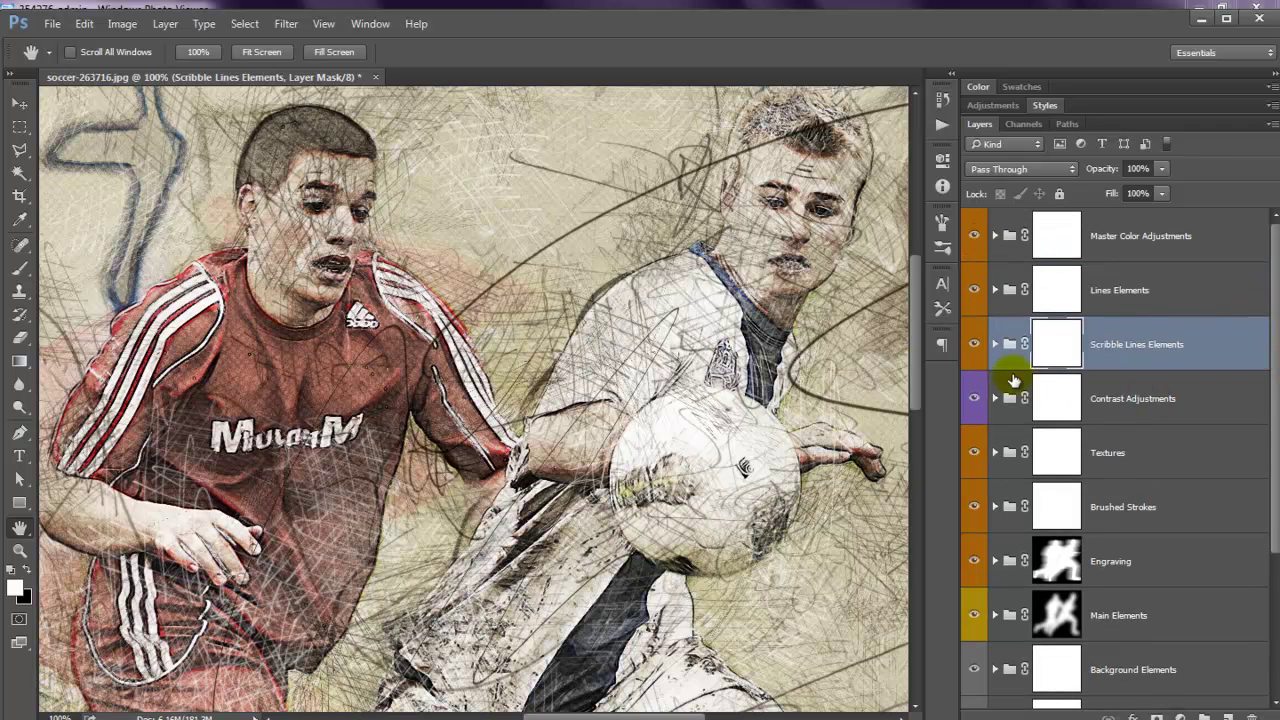
{"action": "left_click", "coordinate": [323, 23]}
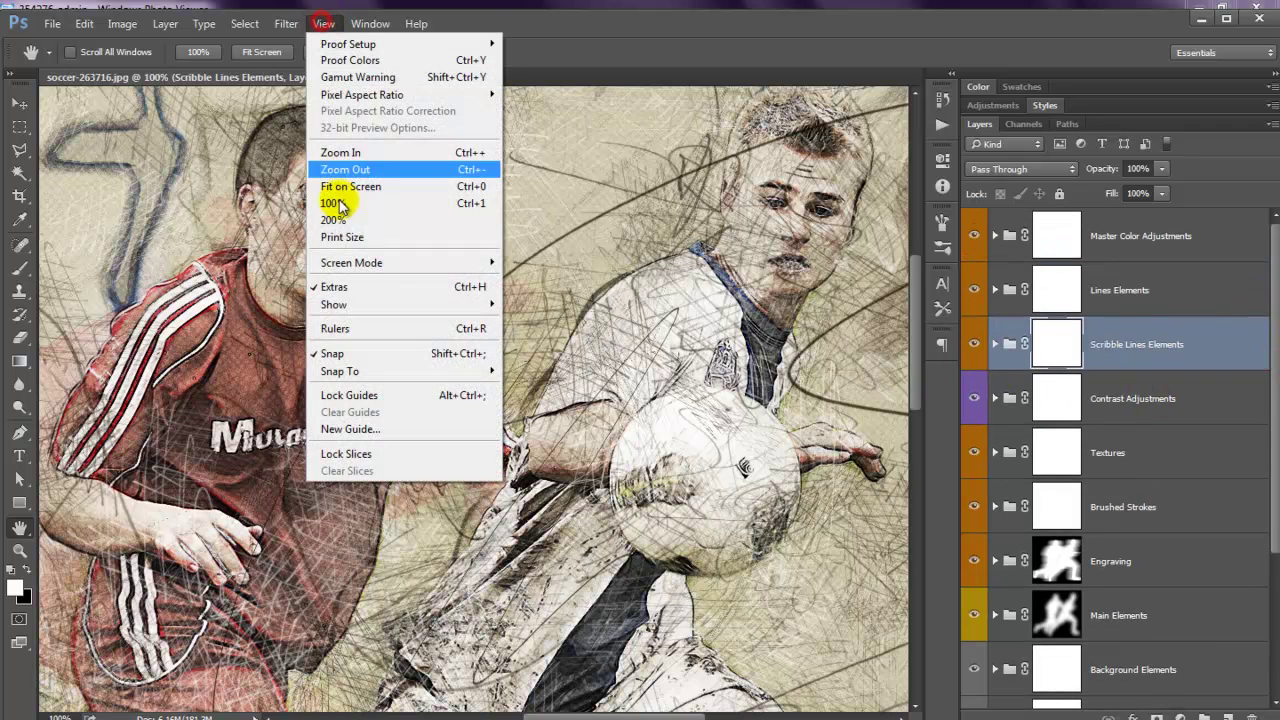
{"action": "left_click", "coordinate": [375, 187]}
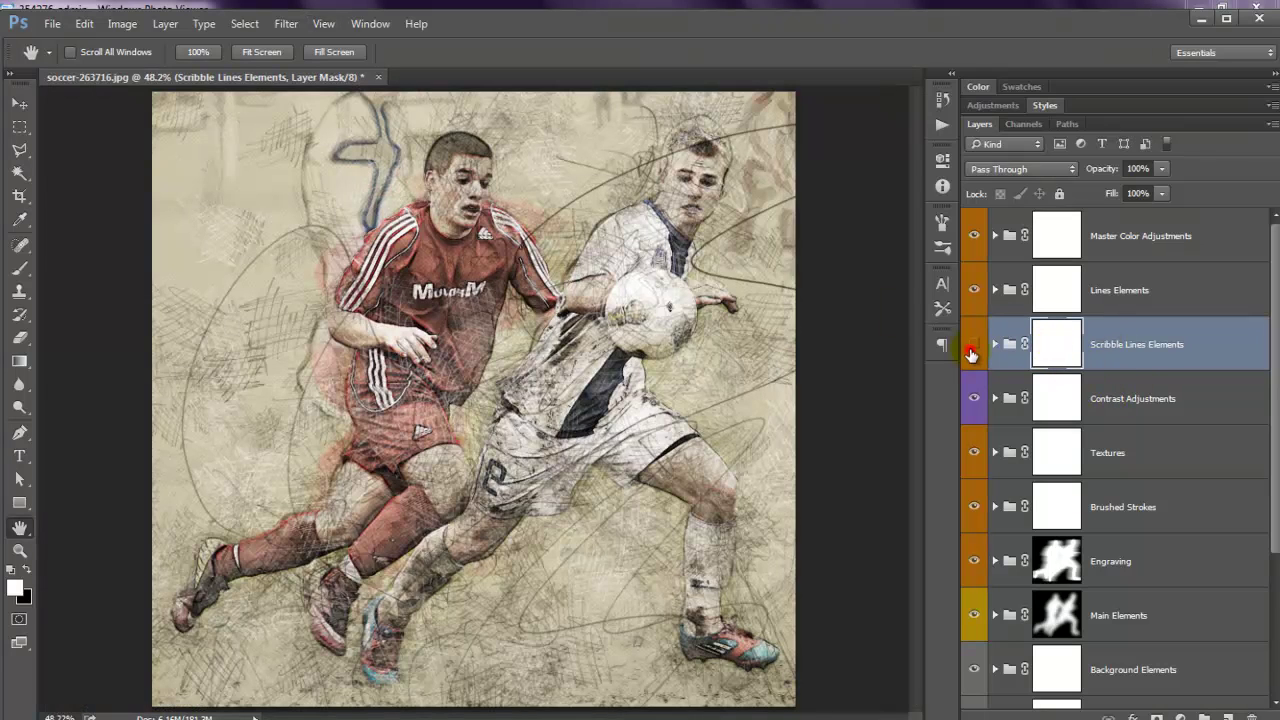
{"action": "left_click", "coordinate": [971, 348]}
{"action": "left_click", "coordinate": [972, 350]}
{"action": "left_click", "coordinate": [972, 349]}
{"action": "left_click", "coordinate": [972, 349]}
Zoom in on the players and compare them with and without scribble lines.
{"action": "left_click", "coordinate": [323, 23]}
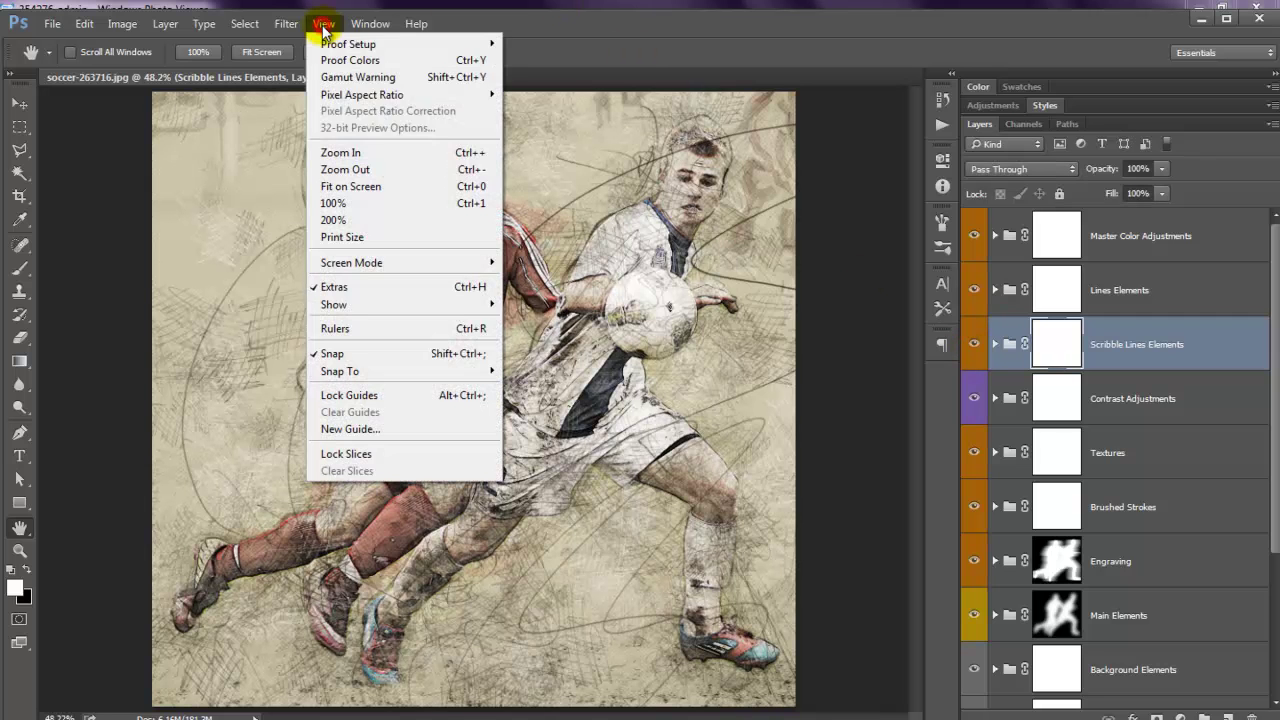
{"action": "left_click", "coordinate": [388, 154]}
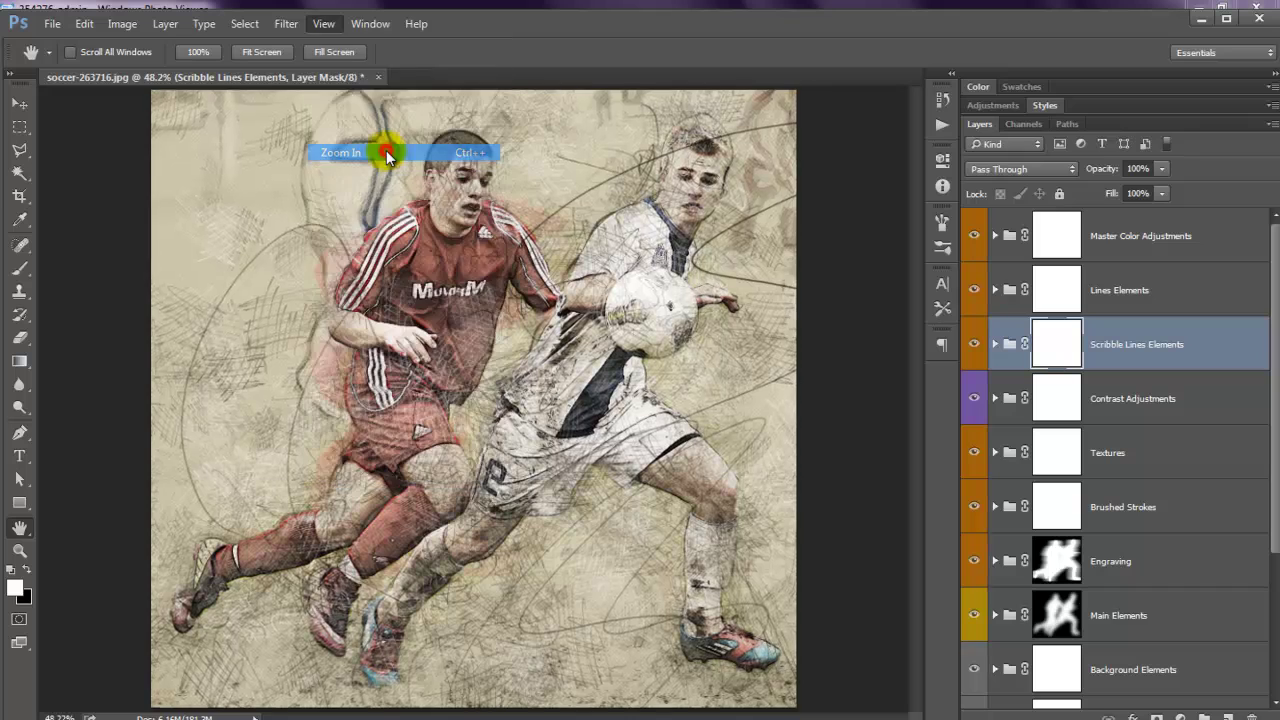
{"action": "left_click", "coordinate": [313, 24]}
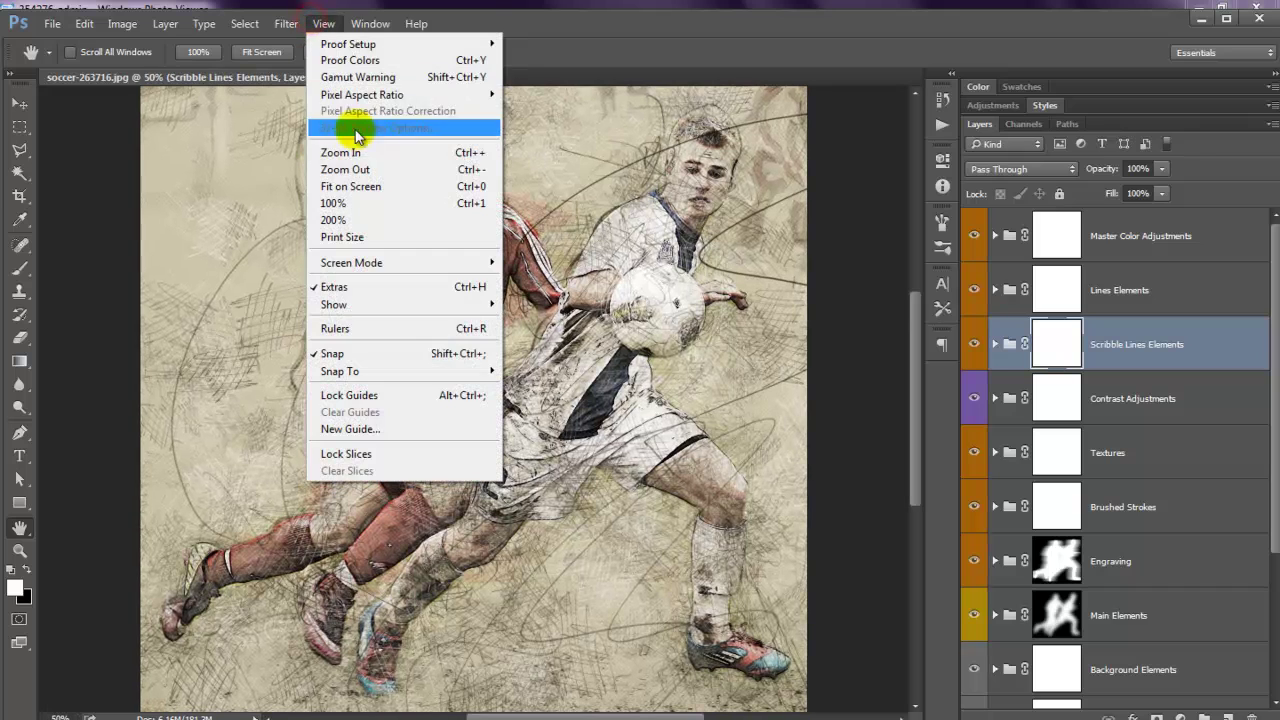
{"action": "left_click", "coordinate": [360, 155]}
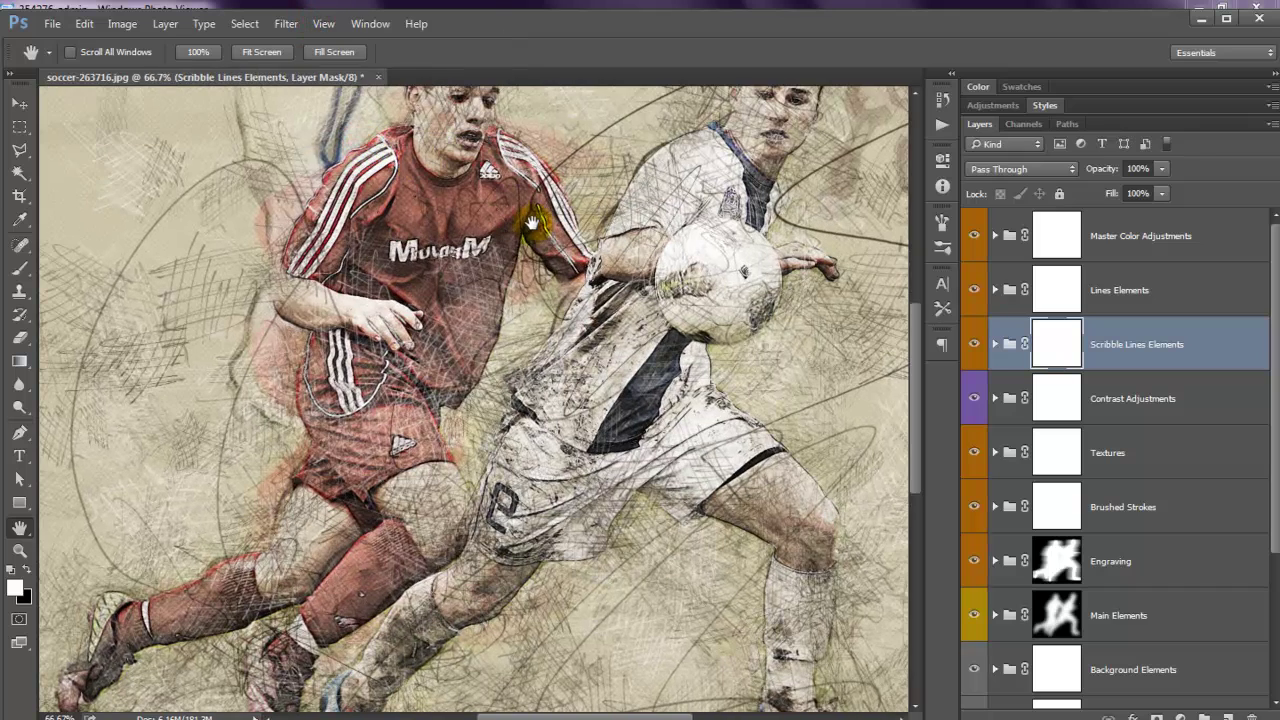
{"action": "left_click_drag", "start_coordinate": [634, 366], "coordinate": [643, 414]}
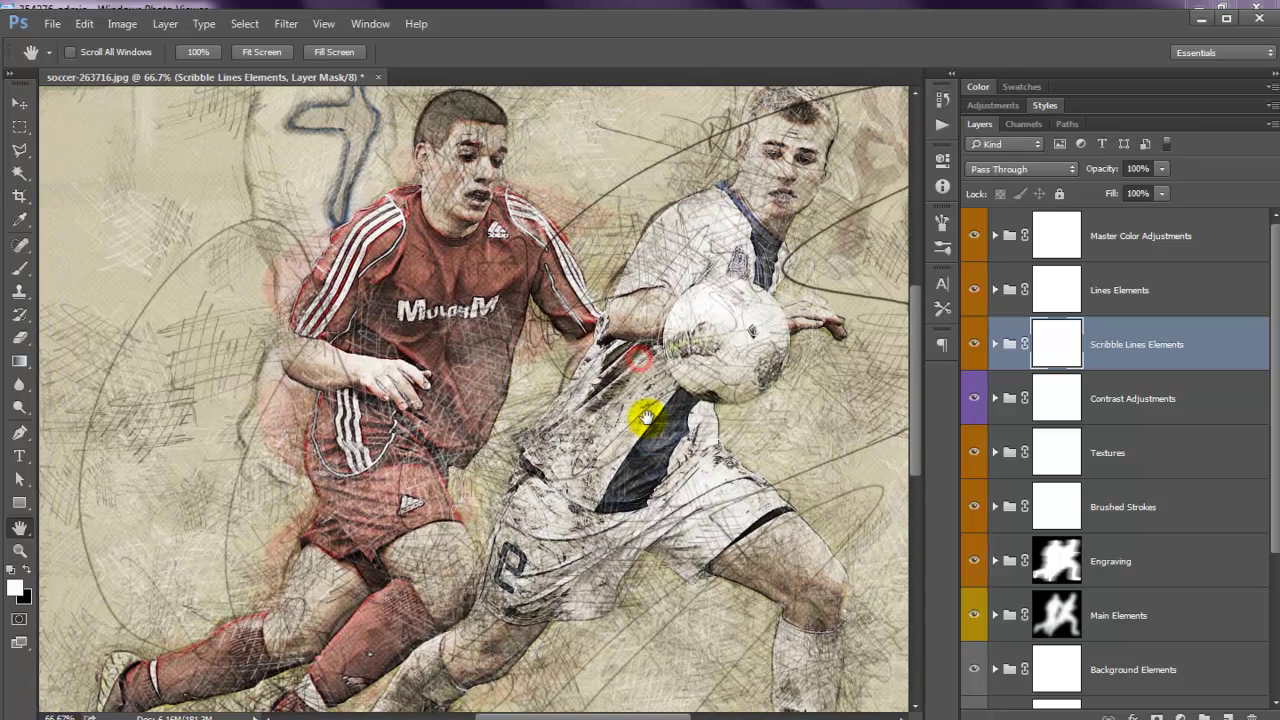
{"action": "left_click", "coordinate": [966, 343]}
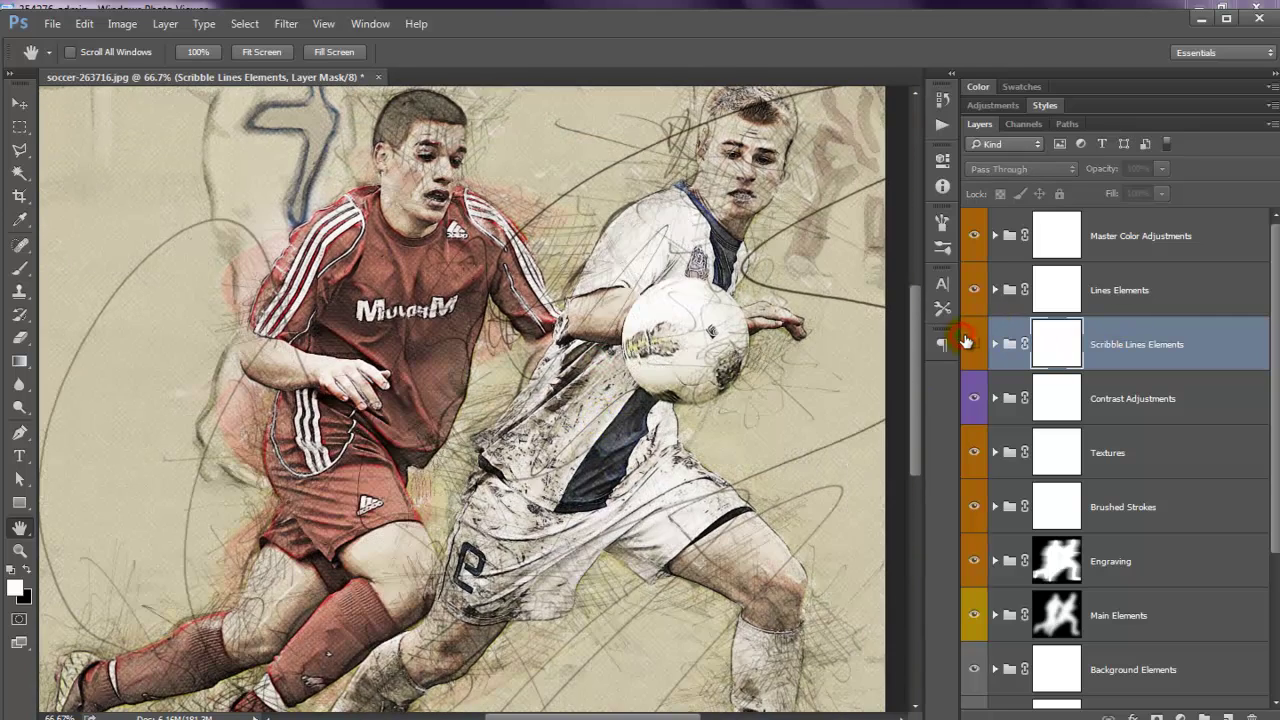
{"action": "mouse_move", "coordinate": [686, 437]}
{"action": "left_mouse_down"}
{"action": "mouse_move", "coordinate": [488, 226]}
{"action": "mouse_move", "coordinate": [663, 343]}
{"action": "left_mouse_up"}
{"action": "mouse_move", "coordinate": [466, 220]}
{"action": "left_mouse_down"}
{"action": "mouse_move", "coordinate": [709, 366]}
{"action": "mouse_move", "coordinate": [518, 285]}
{"action": "left_mouse_up"}
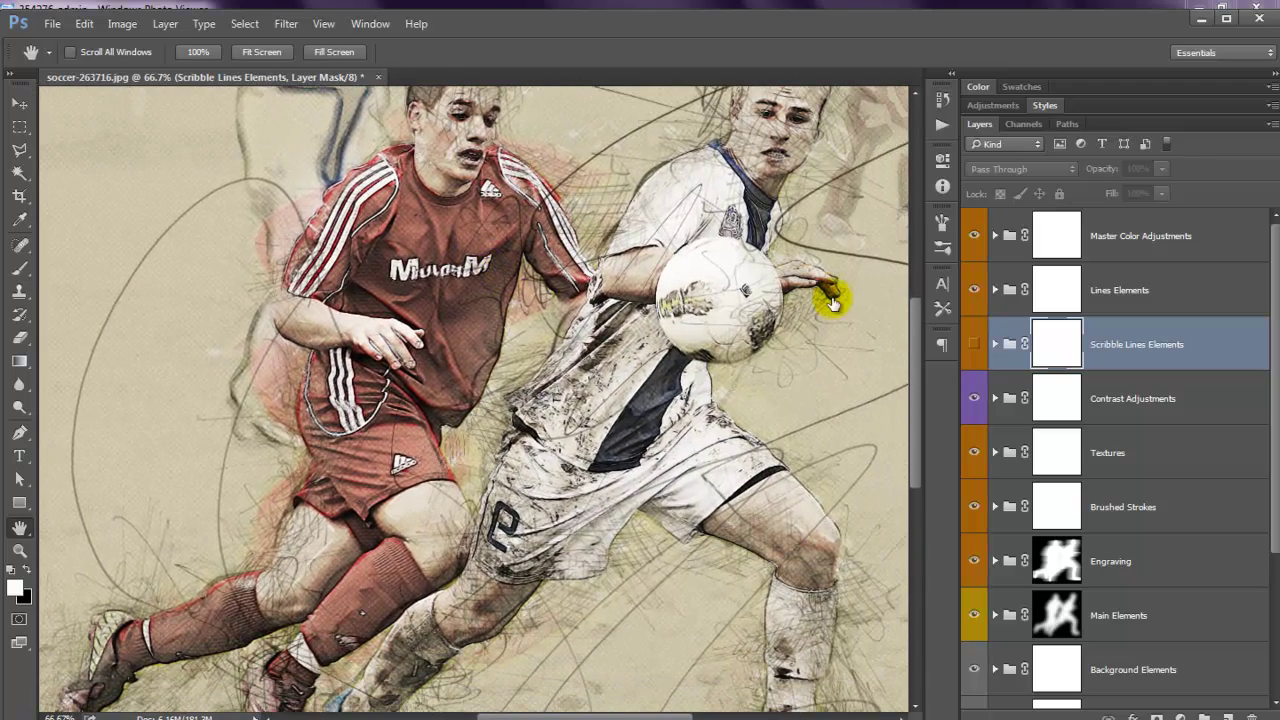
{"action": "left_click", "coordinate": [972, 345]}
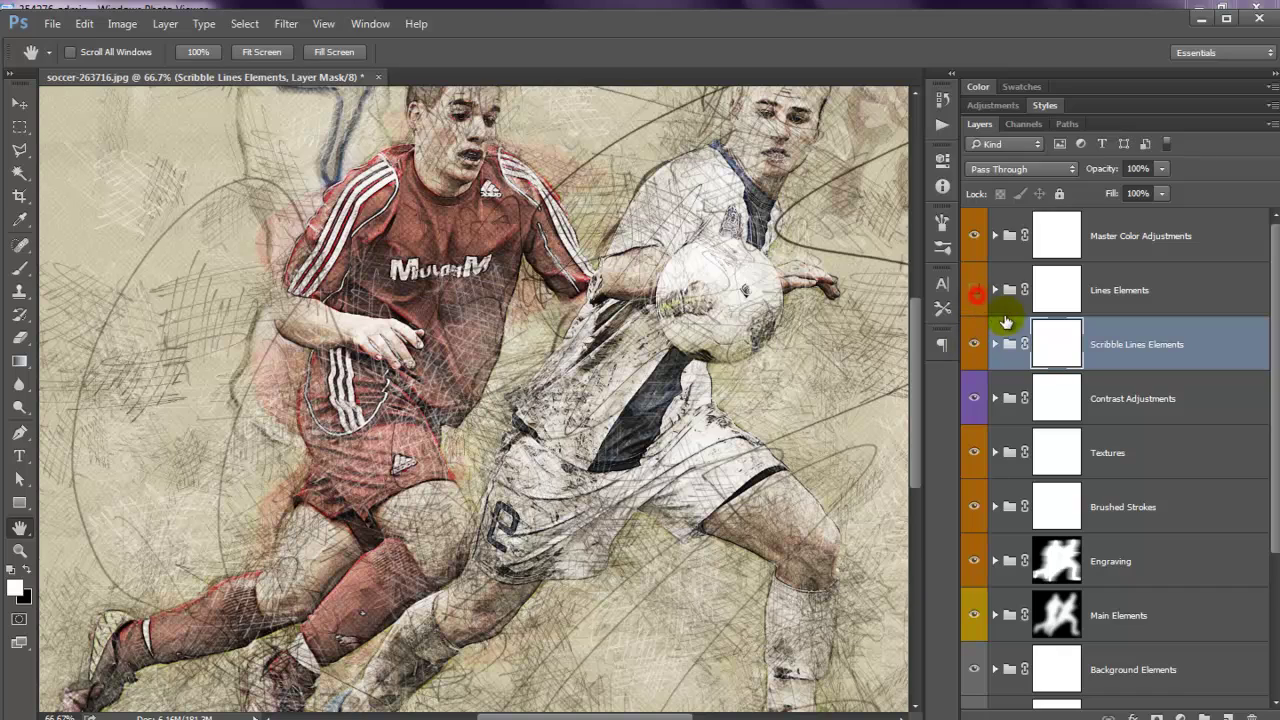
Toggle the Lines Elements group off and on to compare, leaving it visible.
{"action": "mouse_move", "coordinate": [623, 308]}
{"action": "left_mouse_down"}
{"action": "mouse_move", "coordinate": [537, 123]}
{"action": "mouse_move", "coordinate": [634, 308]}
{"action": "mouse_move", "coordinate": [748, 325]}
{"action": "left_mouse_up"}
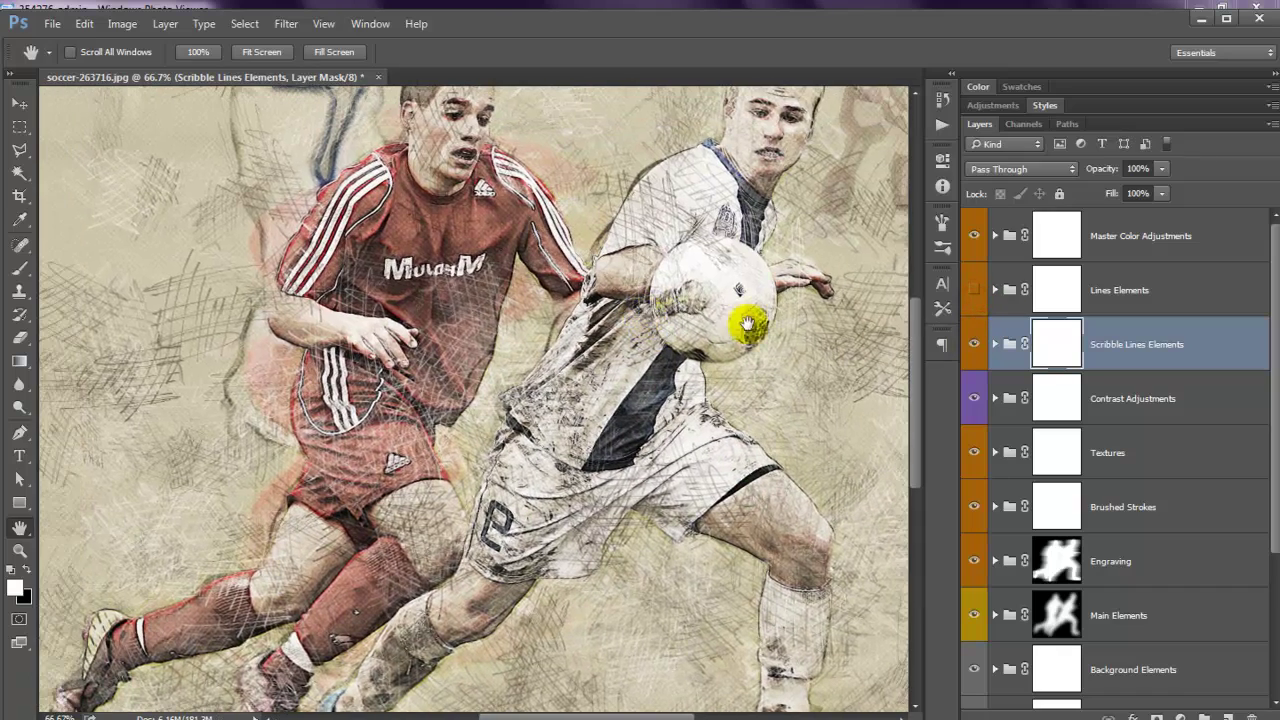
{"action": "left_click", "coordinate": [975, 291]}
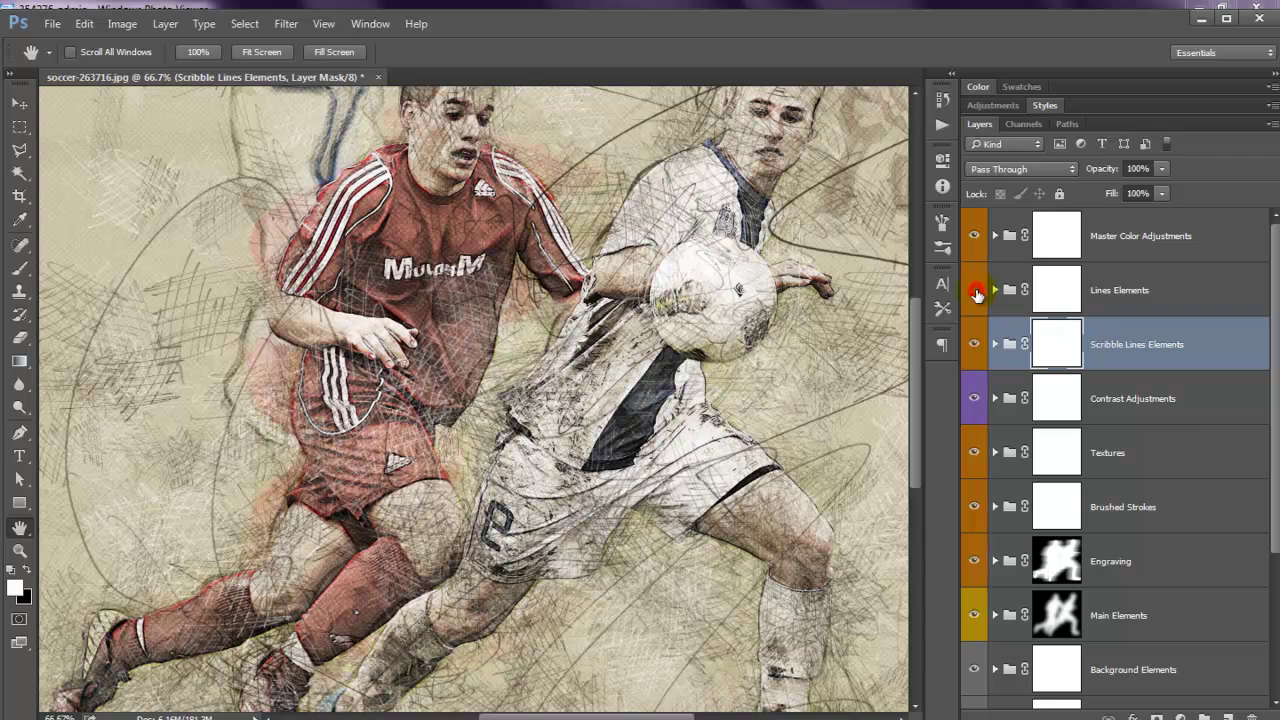
{"action": "left_click", "coordinate": [975, 292]}
{"action": "left_click", "coordinate": [975, 291]}
{"action": "left_click_drag", "start_coordinate": [700, 448], "coordinate": [686, 414]}
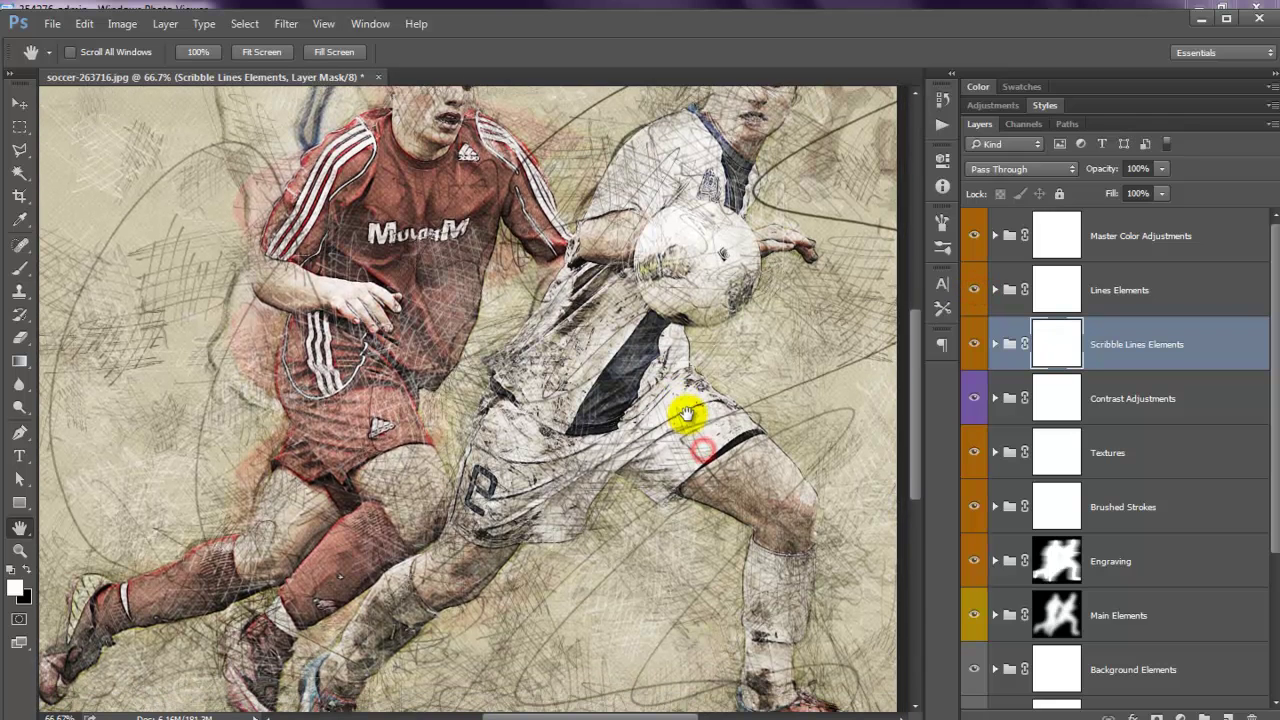
Expand Scribble Lines Elements and open the Dark Scribble Lines Color Fill's colour picker.
{"action": "left_click", "coordinate": [996, 345]}
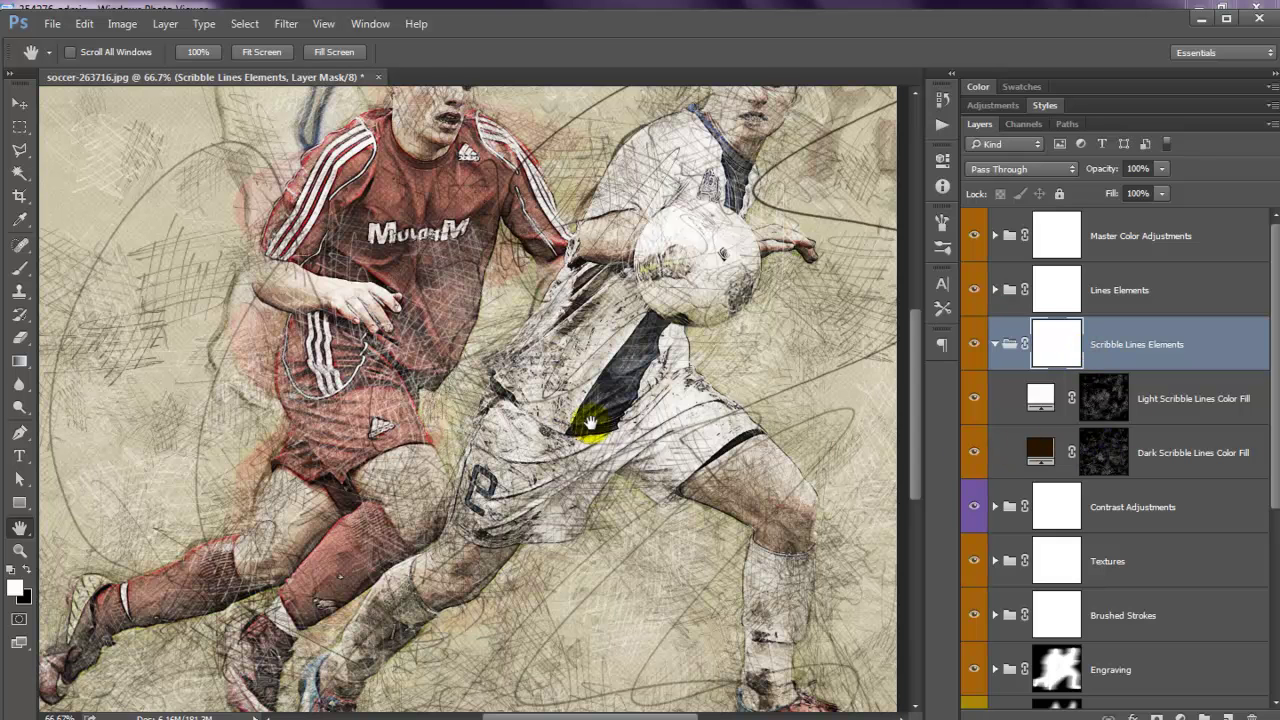
{"action": "left_click_drag", "start_coordinate": [586, 423], "coordinate": [624, 461]}
{"action": "left_click", "coordinate": [1118, 453]}
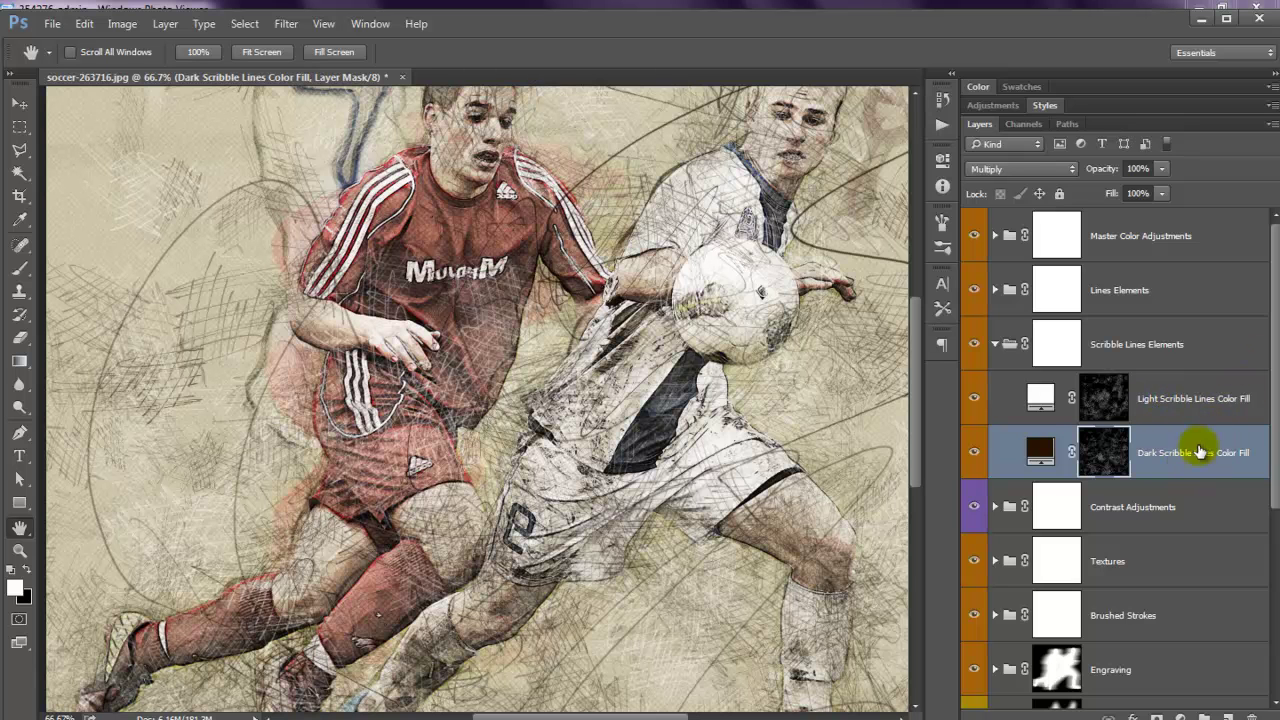
{"action": "double_click", "coordinate": [1032, 450]}
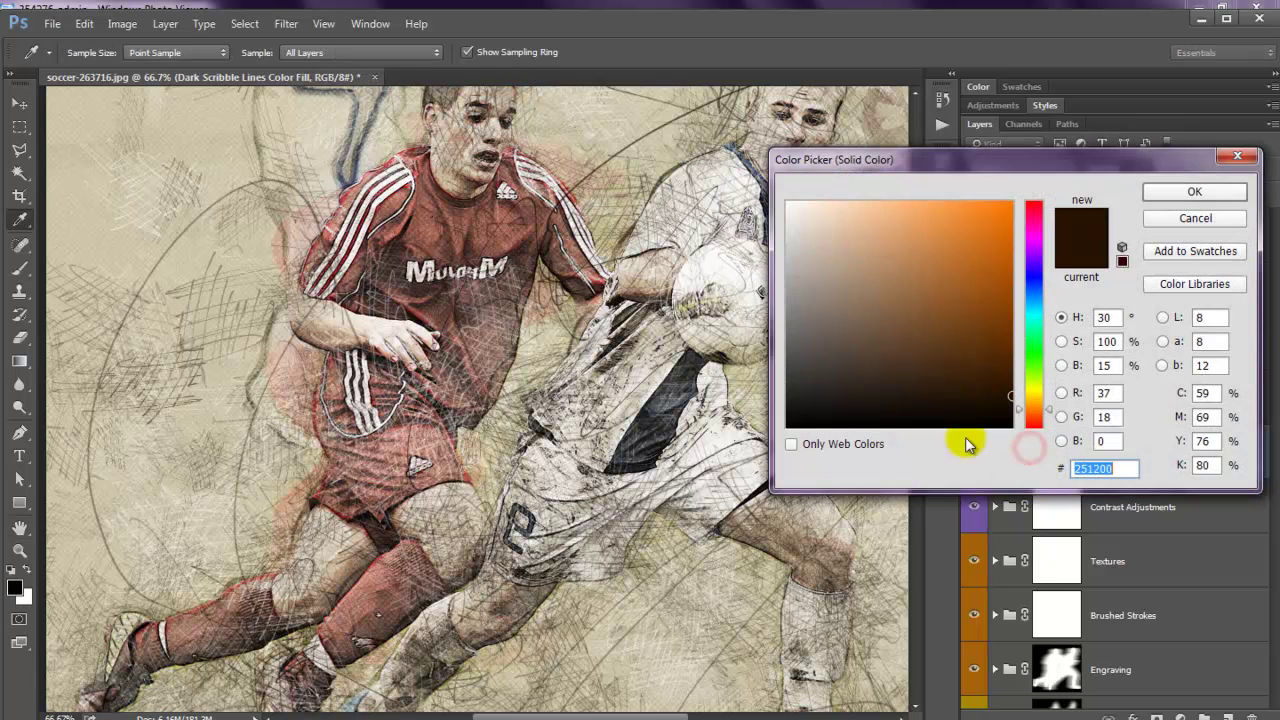
Try orange, green and blue hues, then set the dark lines to near-black brown 1b0f00.
{"action": "left_click", "coordinate": [950, 341]}
{"action": "left_click_drag", "start_coordinate": [952, 340], "coordinate": [1022, 282]}
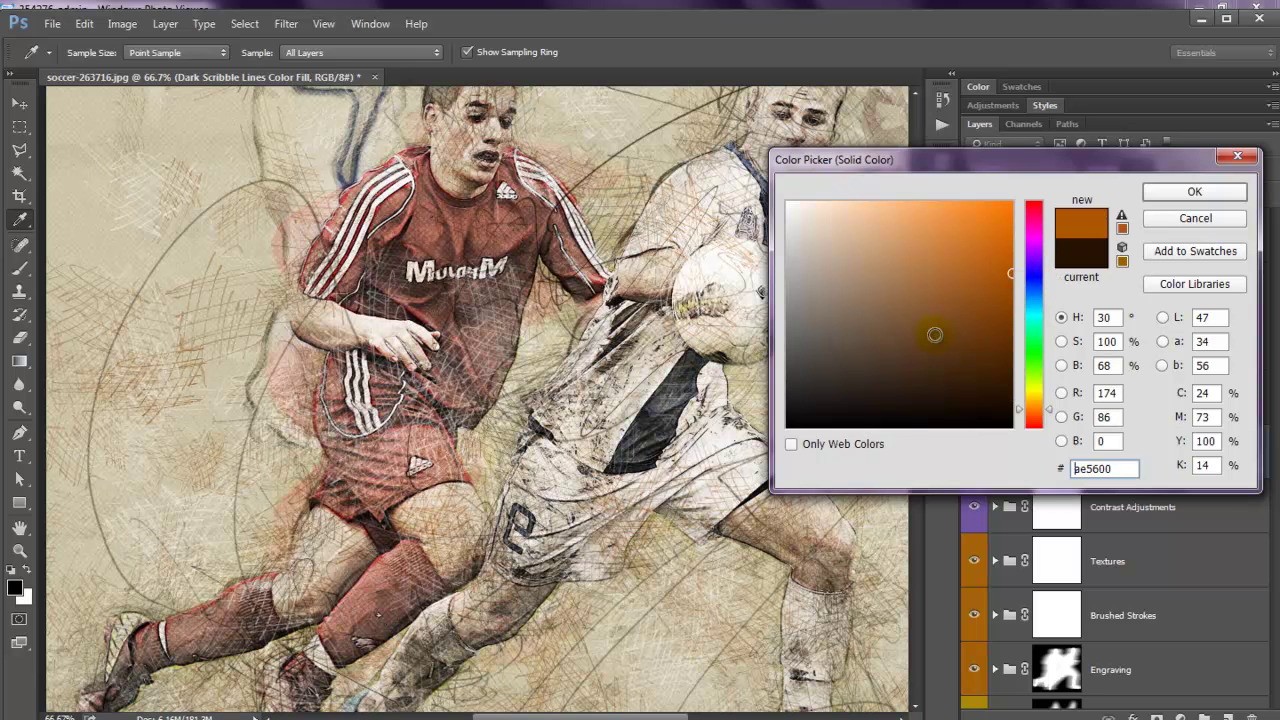
{"action": "left_click_drag", "start_coordinate": [934, 334], "coordinate": [1003, 192]}
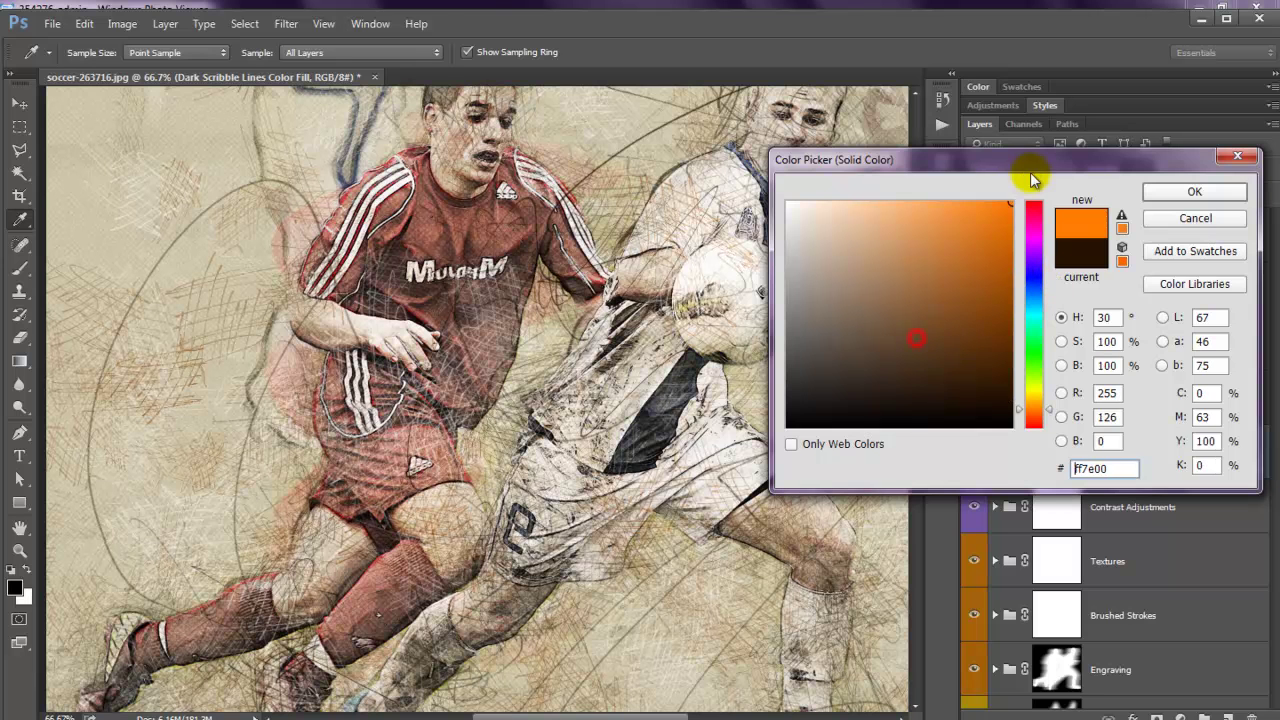
{"action": "left_click", "coordinate": [1034, 359]}
{"action": "left_click_drag", "start_coordinate": [1036, 360], "coordinate": [1040, 292]}
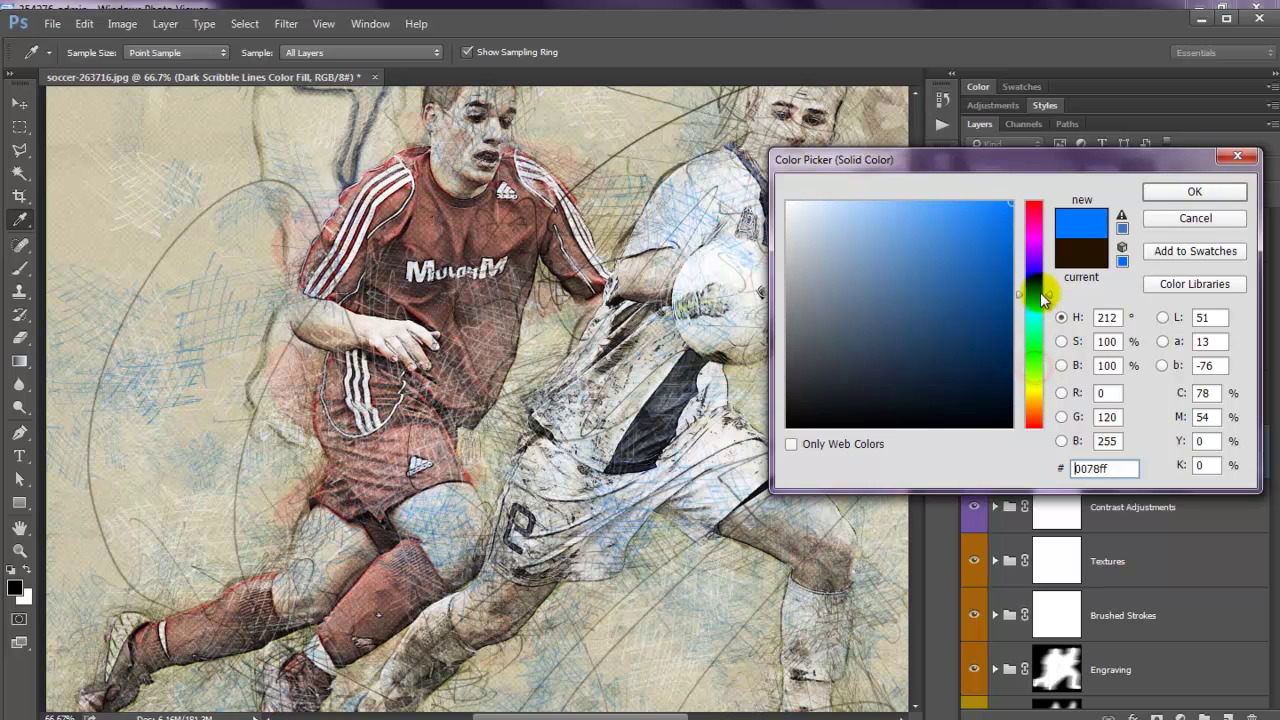
{"action": "mouse_move", "coordinate": [1037, 397]}
{"action": "left_mouse_down"}
{"action": "mouse_move", "coordinate": [1037, 408]}
{"action": "mouse_move", "coordinate": [1040, 204]}
{"action": "mouse_move", "coordinate": [1014, 329]}
{"action": "mouse_move", "coordinate": [1030, 424]}
{"action": "mouse_move", "coordinate": [1037, 406]}
{"action": "left_mouse_up"}
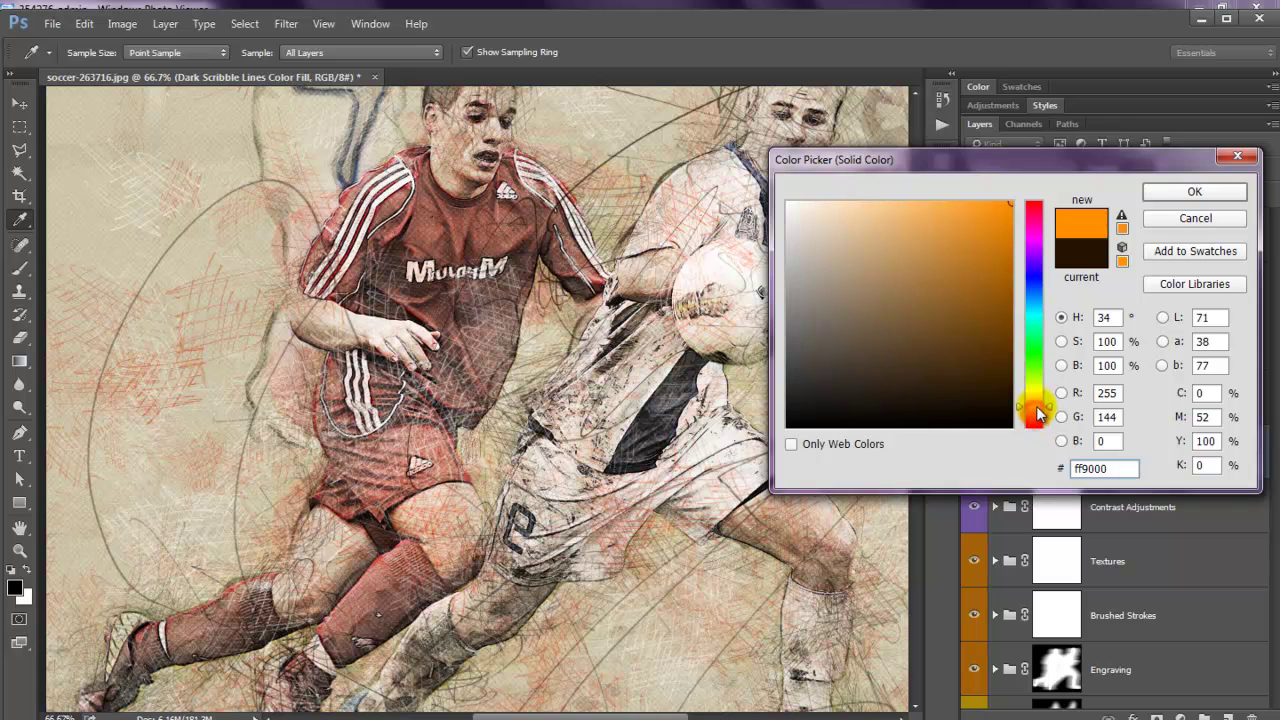
{"action": "mouse_move", "coordinate": [904, 311]}
{"action": "left_mouse_down"}
{"action": "mouse_move", "coordinate": [1030, 387]}
{"action": "mouse_move", "coordinate": [1040, 352]}
{"action": "mouse_move", "coordinate": [1086, 443]}
{"action": "left_mouse_up"}
{"action": "left_click_drag", "start_coordinate": [988, 384], "coordinate": [1011, 404]}
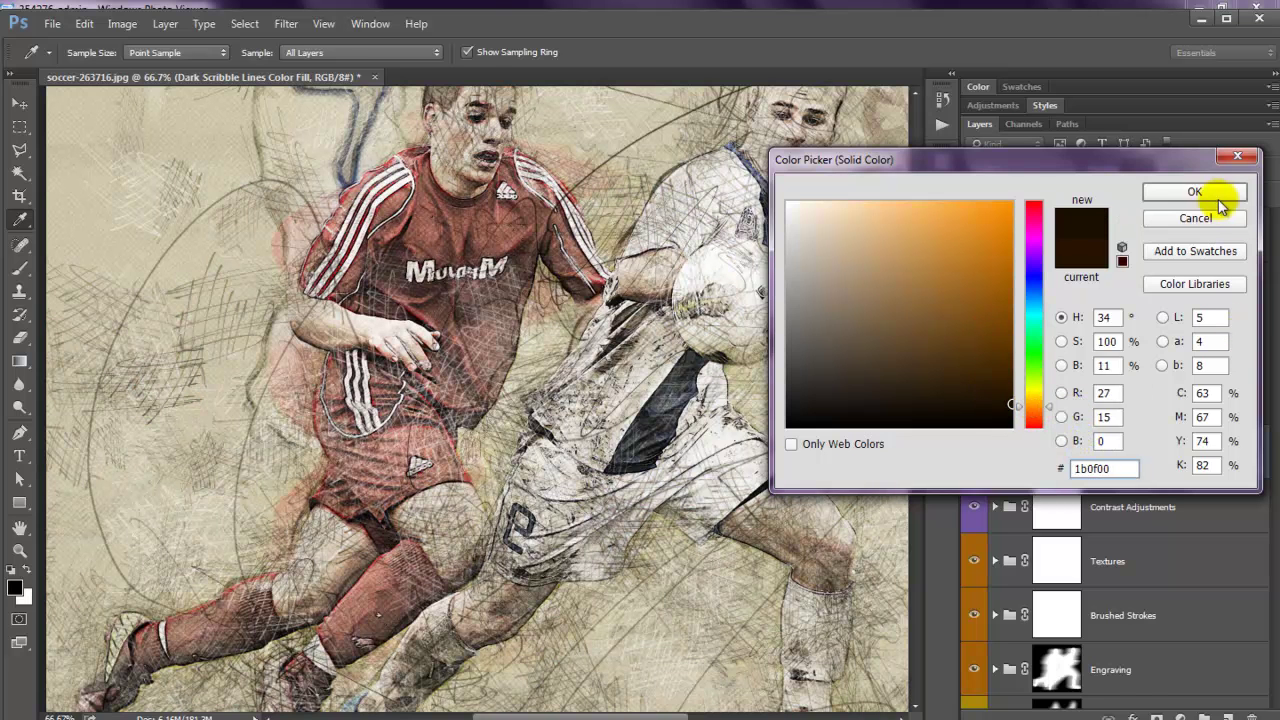
{"action": "left_click", "coordinate": [1196, 191]}
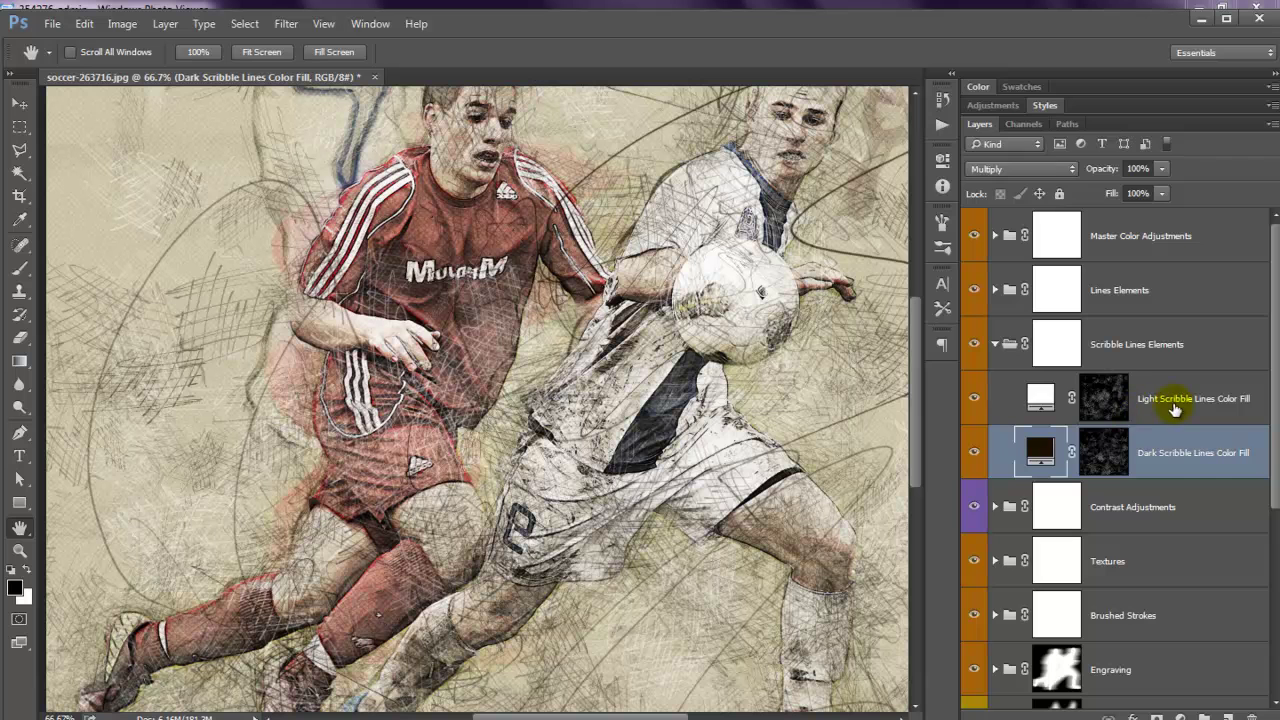
Open the Light Scribble Lines Color Fill picker and try pink and red (ff0000) tones.
{"action": "left_click", "coordinate": [1040, 398]}
{"action": "double_click", "coordinate": [1035, 398]}
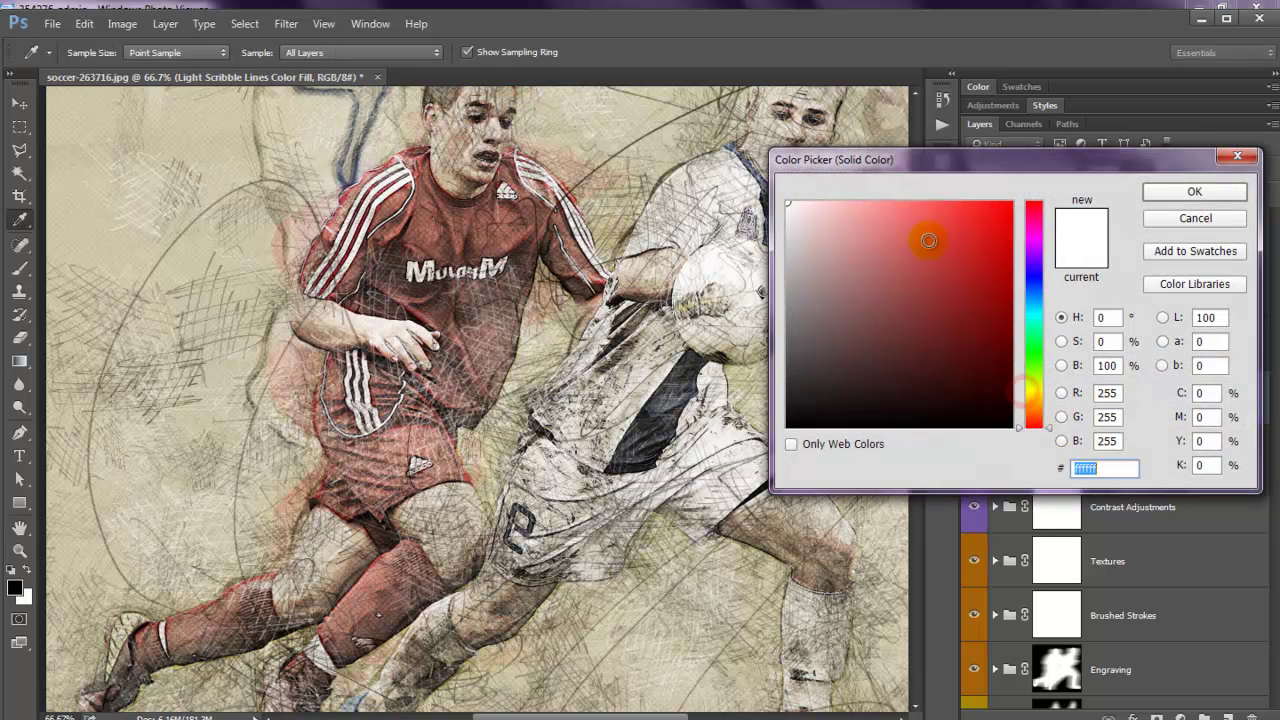
{"action": "mouse_move", "coordinate": [886, 162]}
{"action": "left_mouse_down"}
{"action": "mouse_move", "coordinate": [928, 393]}
{"action": "mouse_move", "coordinate": [937, 197]}
{"action": "left_mouse_up"}
{"action": "left_click_drag", "start_coordinate": [917, 312], "coordinate": [984, 221]}
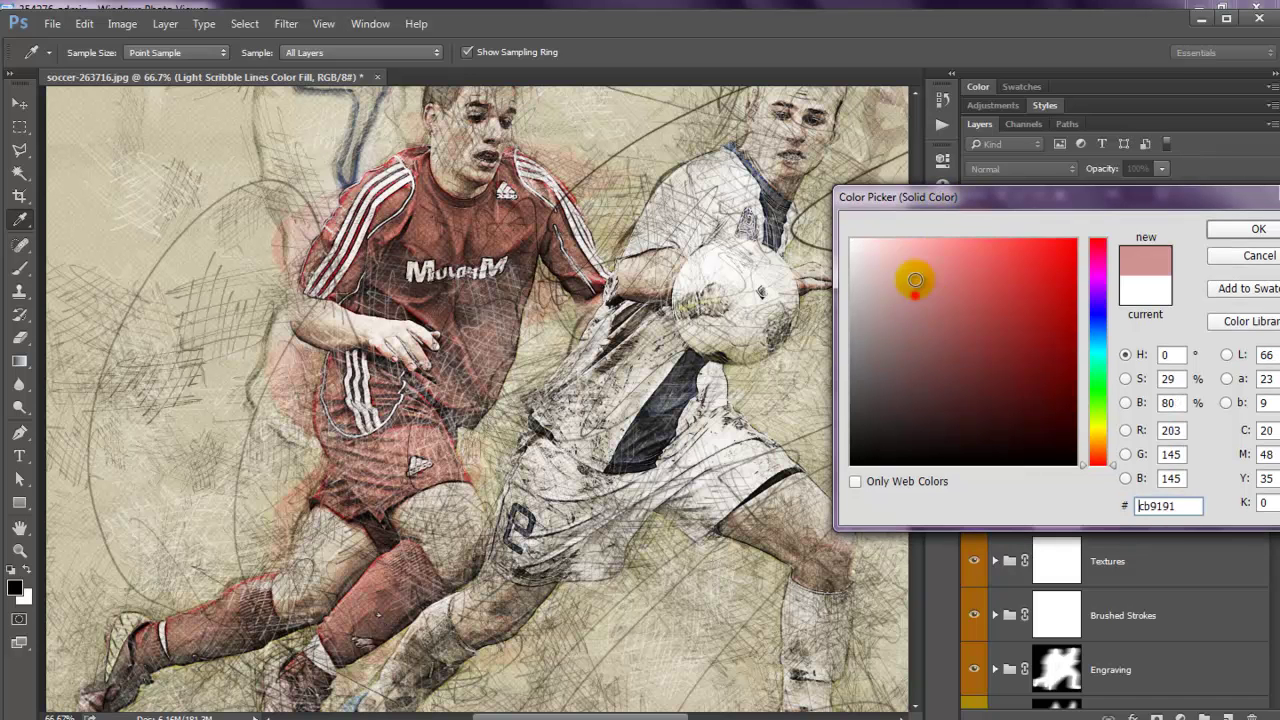
{"action": "type", "text": "ff0000"}
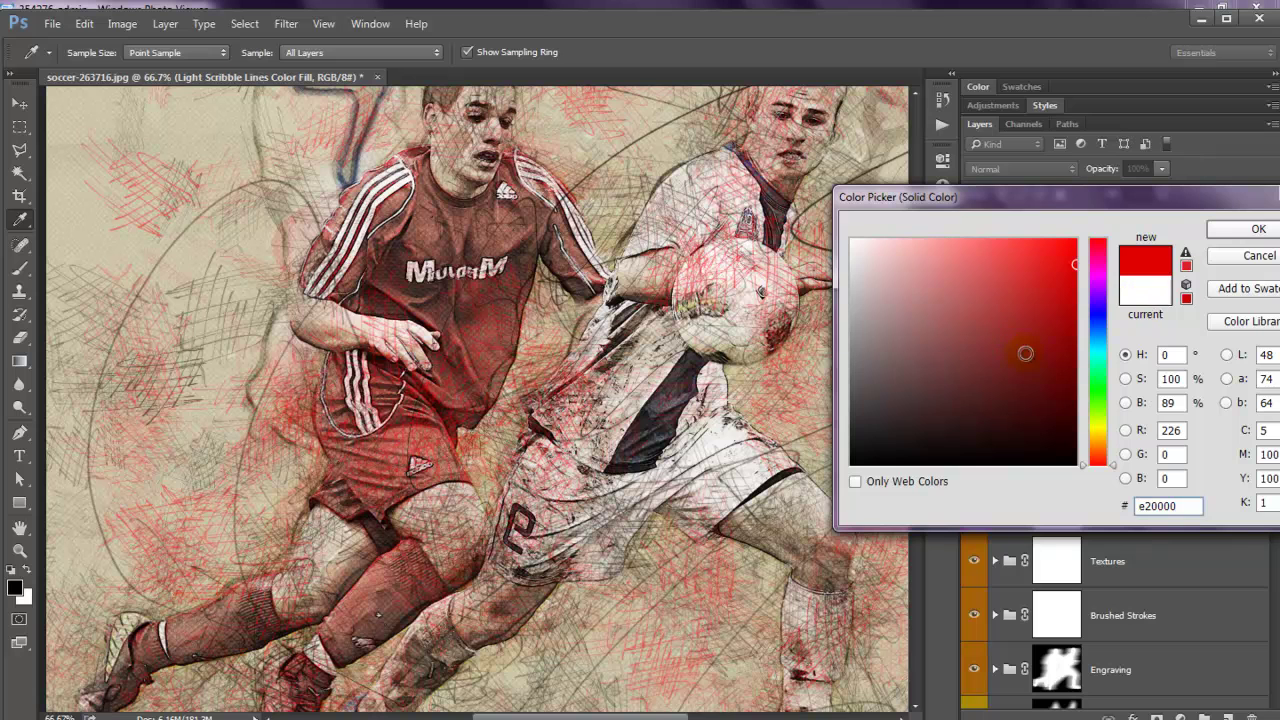
{"action": "left_click_drag", "start_coordinate": [720, 338], "coordinate": [822, 352]}
{"action": "left_click", "coordinate": [1170, 378]}
{"action": "type", "text": "100"}
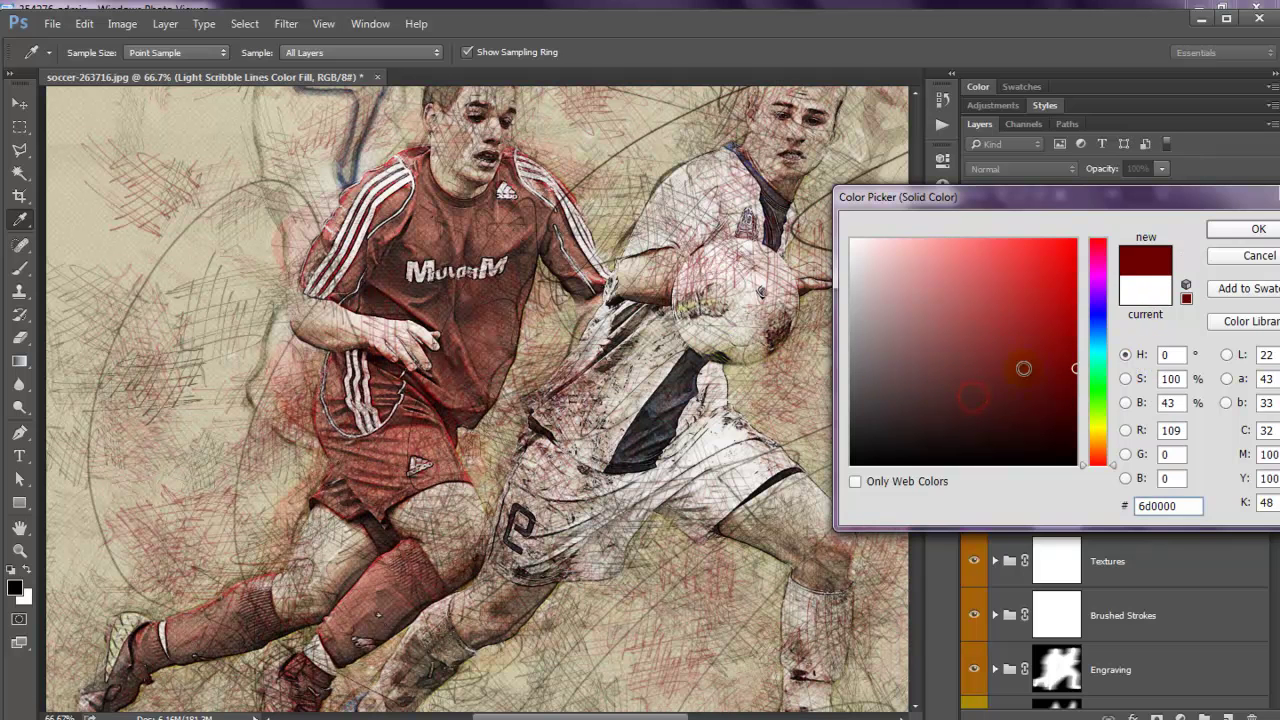
{"action": "key", "text": "Tab"}
{"action": "type", "text": "75"}
{"action": "type", "text": "100"}
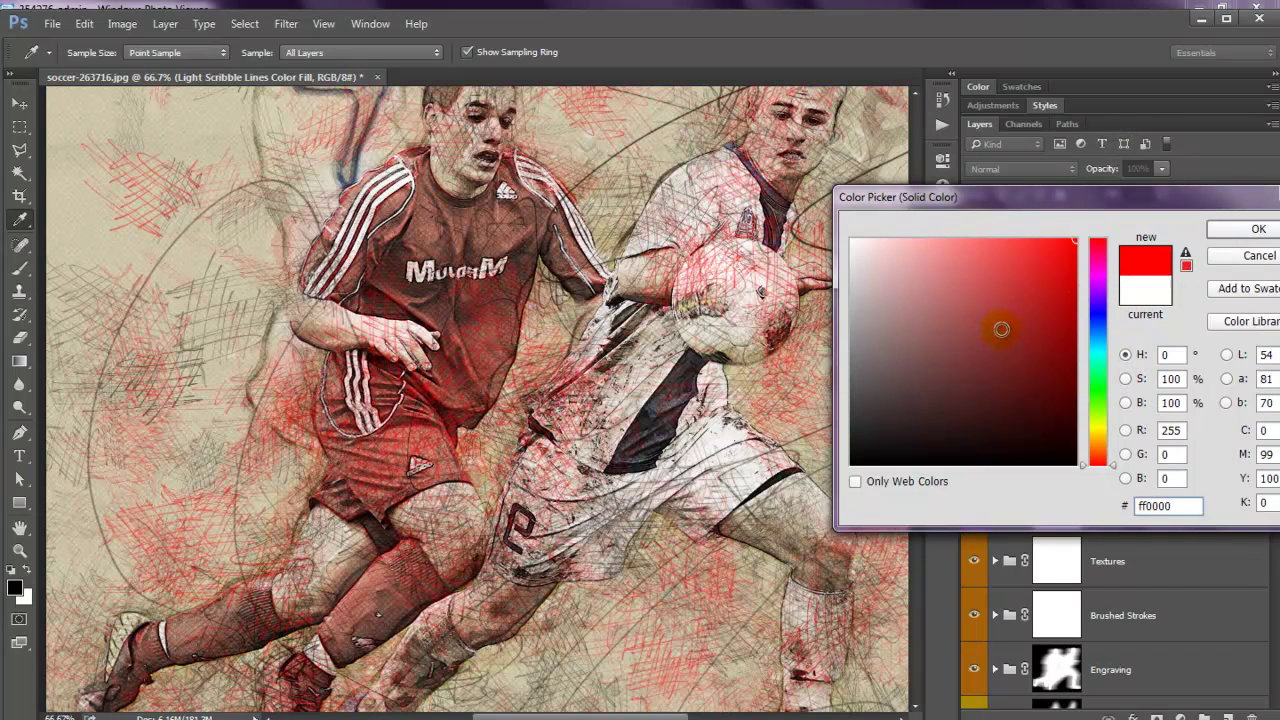
Try brown and black, then confirm white ffffff for the light scribble lines.
{"action": "left_click", "coordinate": [1042, 334]}
{"action": "left_click", "coordinate": [963, 376]}
{"action": "left_click", "coordinate": [982, 467]}
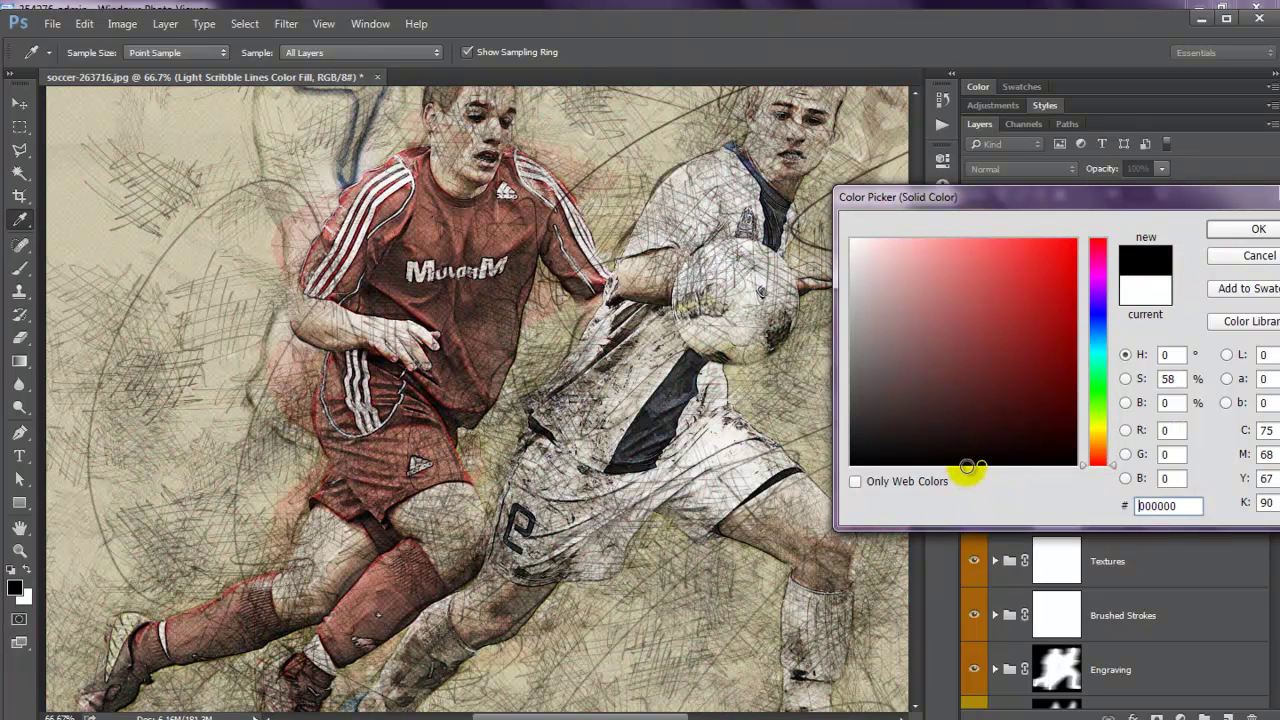
{"action": "left_click_drag", "start_coordinate": [965, 324], "coordinate": [753, 210]}
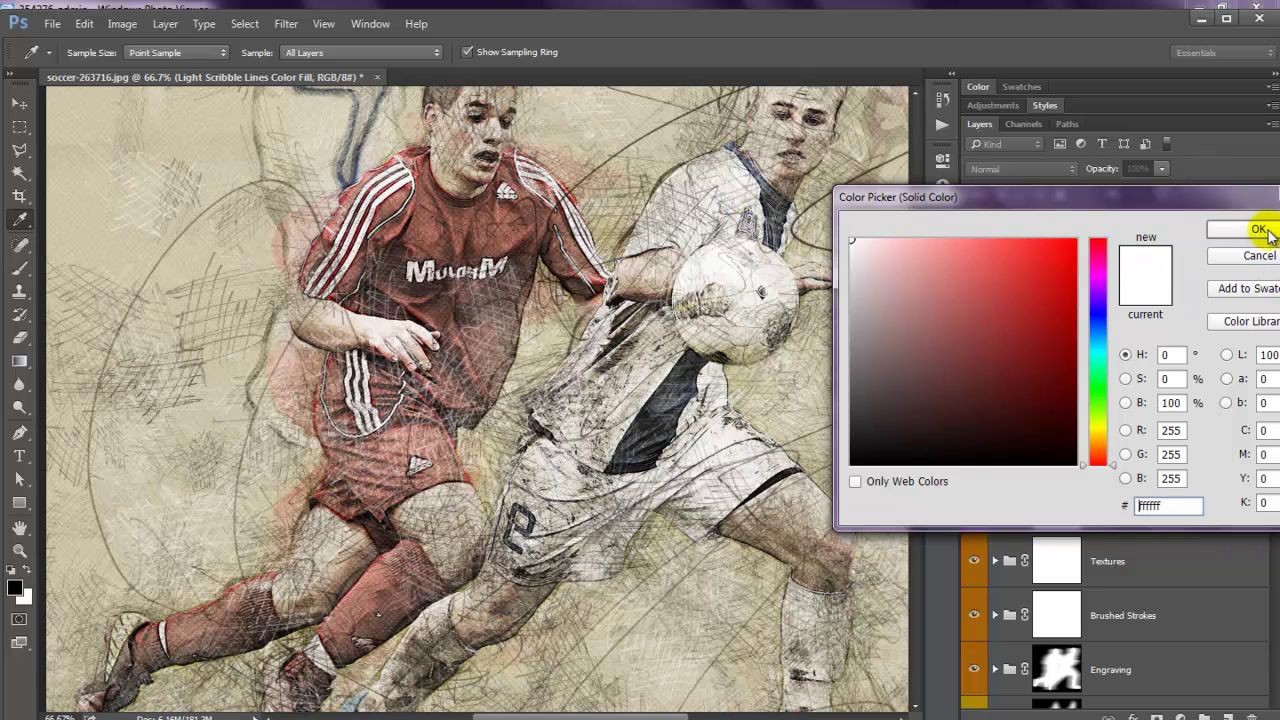
{"action": "left_click", "coordinate": [1259, 230]}
{"action": "left_click", "coordinate": [1125, 344]}
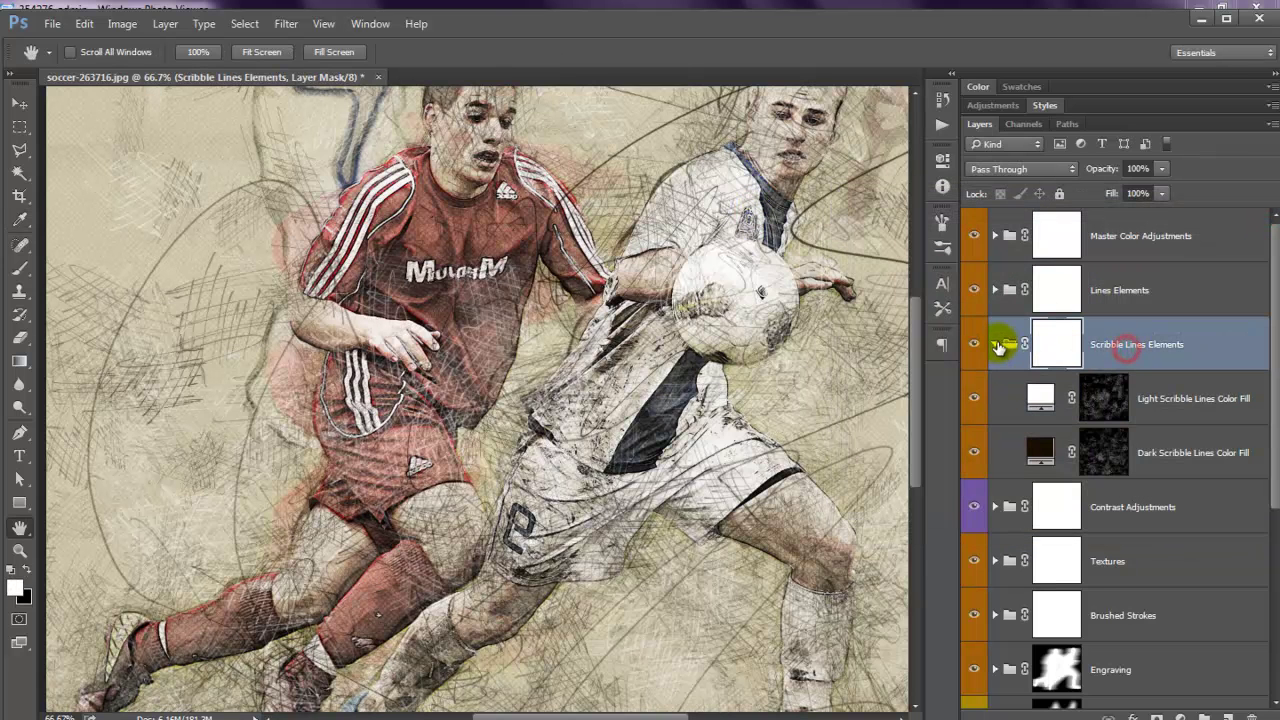
Toggle Scribble Lines Elements visibility off and on, then expand the Lines Elements group.
{"action": "left_click", "coordinate": [996, 344]}
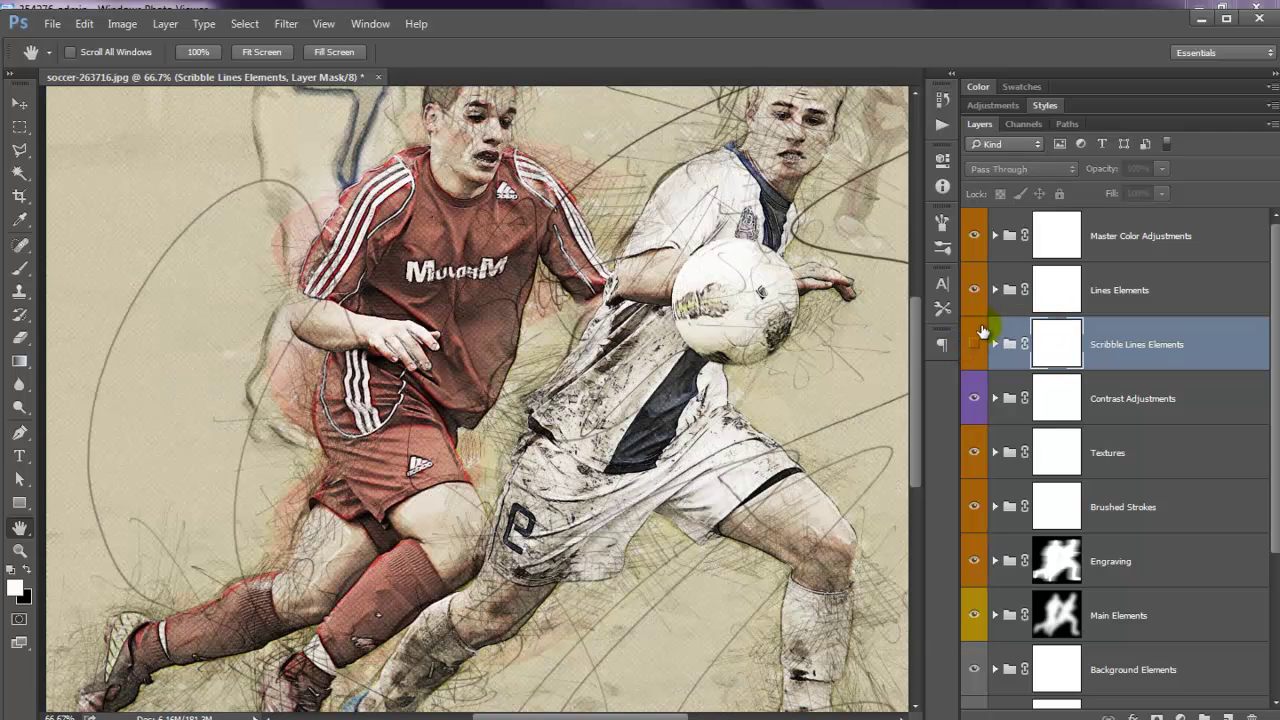
{"action": "left_click", "coordinate": [974, 344]}
{"action": "left_click", "coordinate": [1126, 286]}
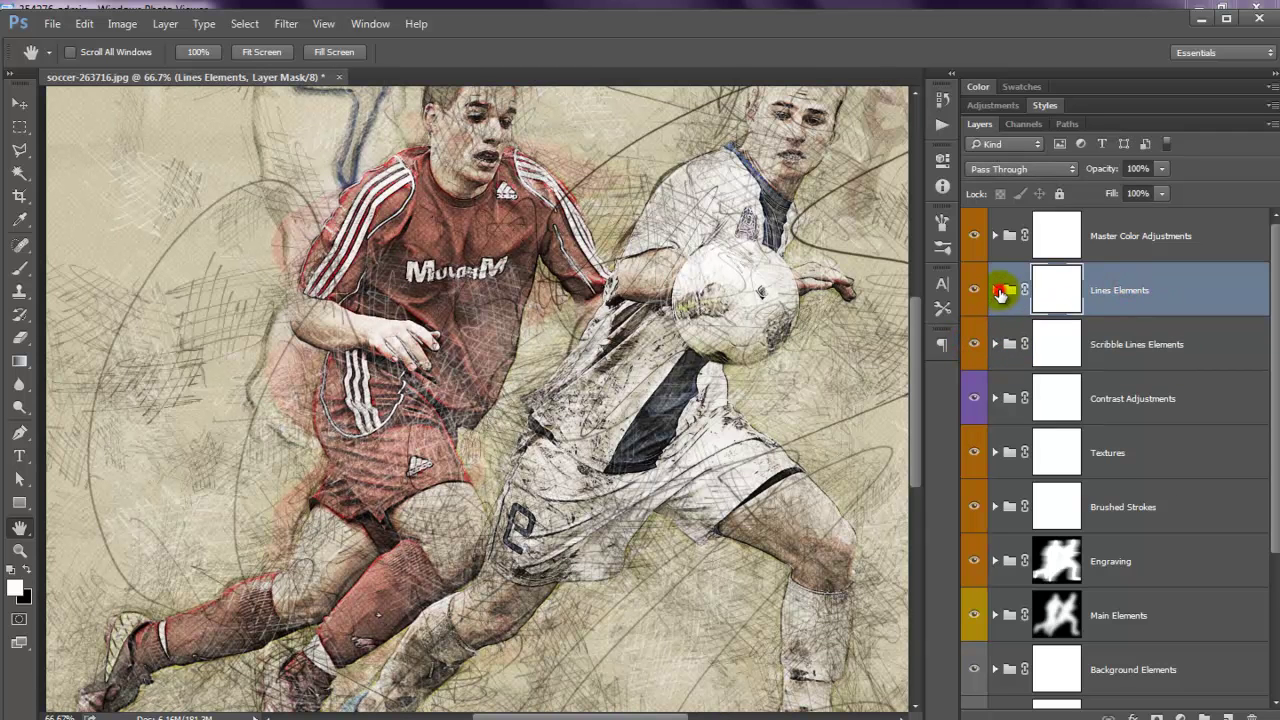
{"action": "left_click", "coordinate": [996, 291]}
{"action": "scroll", "coordinate": [1268, 393], "scroll_direction": "down", "scroll_amount": 1}
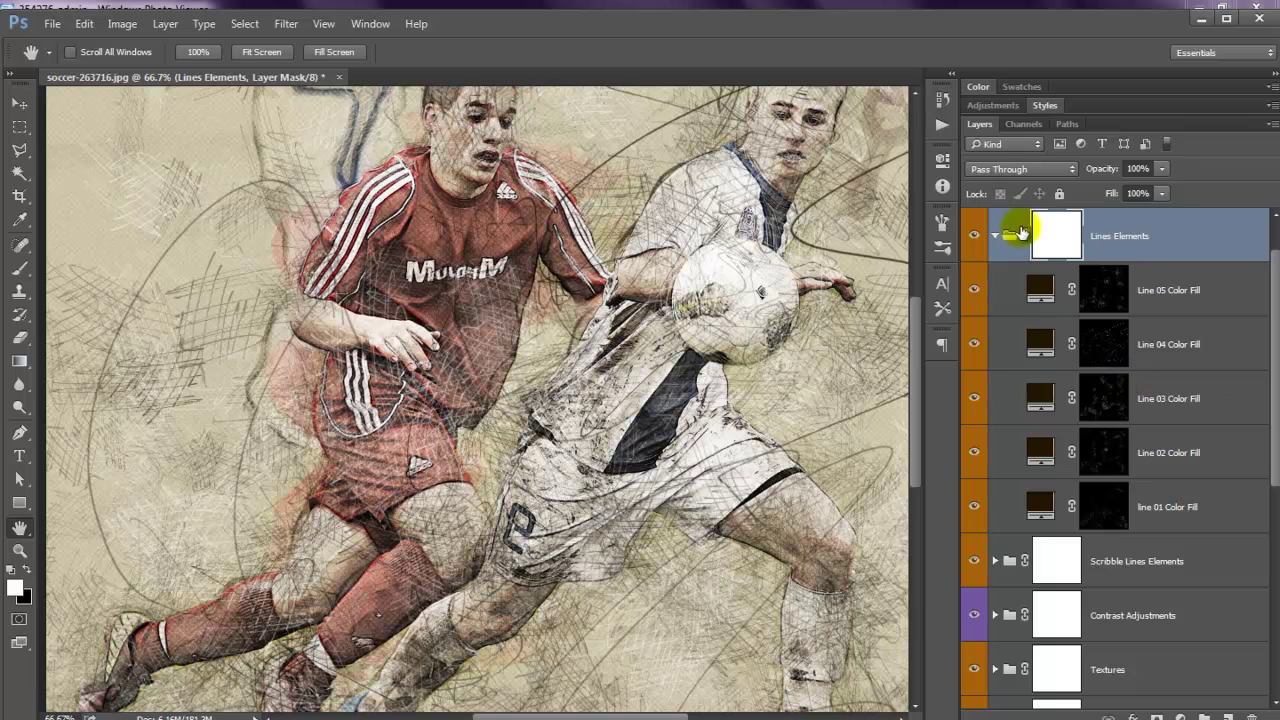
{"action": "left_click", "coordinate": [995, 236]}
{"action": "scroll", "coordinate": [1071, 333], "scroll_direction": "up", "scroll_amount": 1}
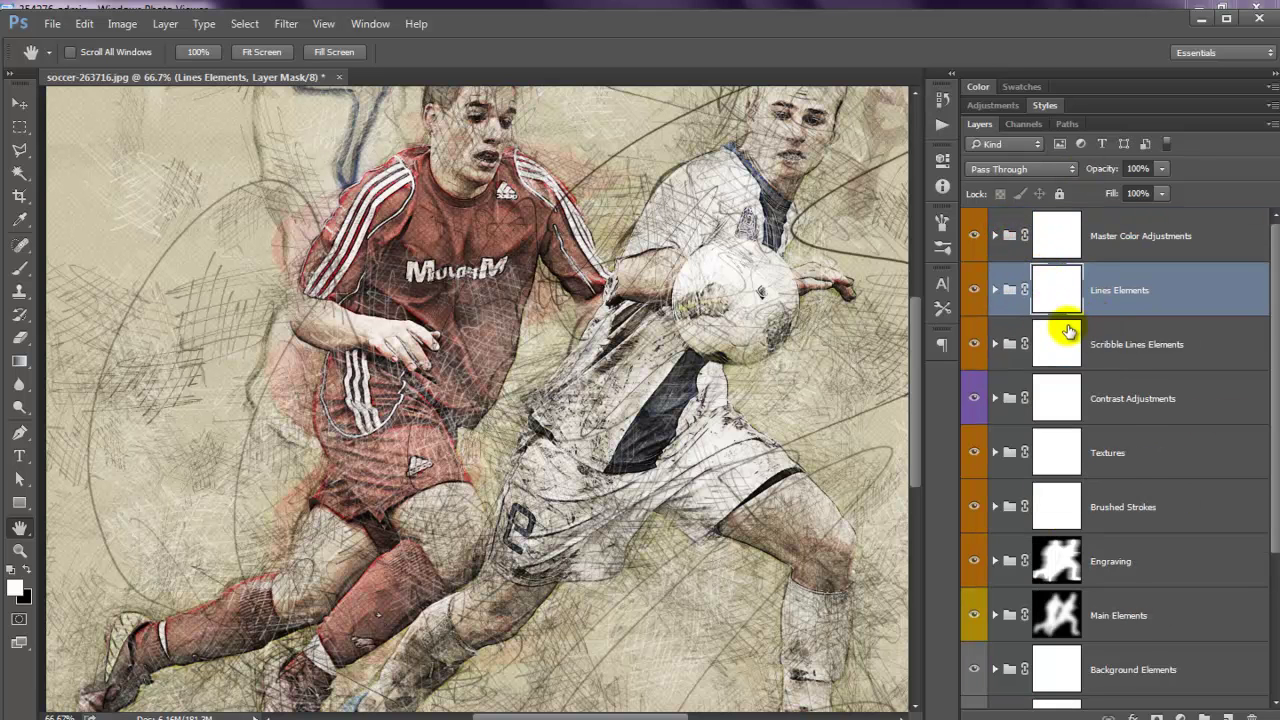
{"action": "left_click", "coordinate": [994, 290]}
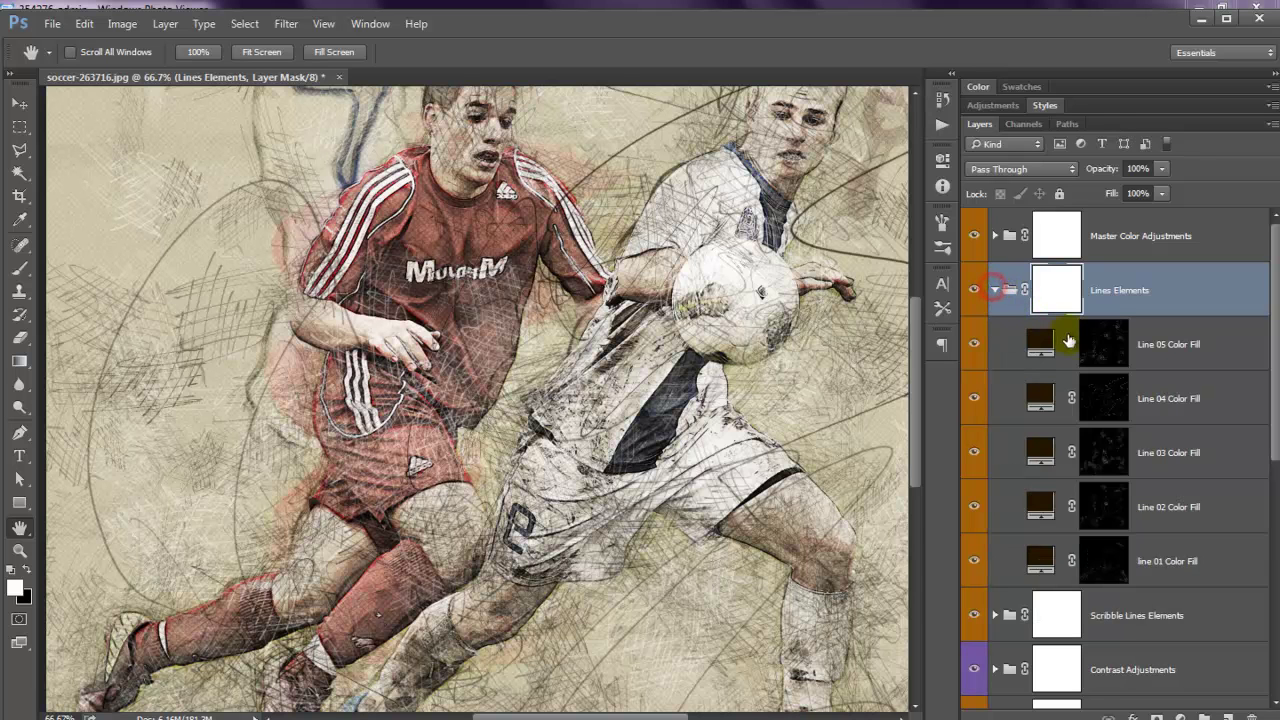
Briefly hide and show the Line 05 and Line 04 sketch lines.
{"action": "left_click", "coordinate": [973, 350]}
{"action": "left_click", "coordinate": [975, 398]}
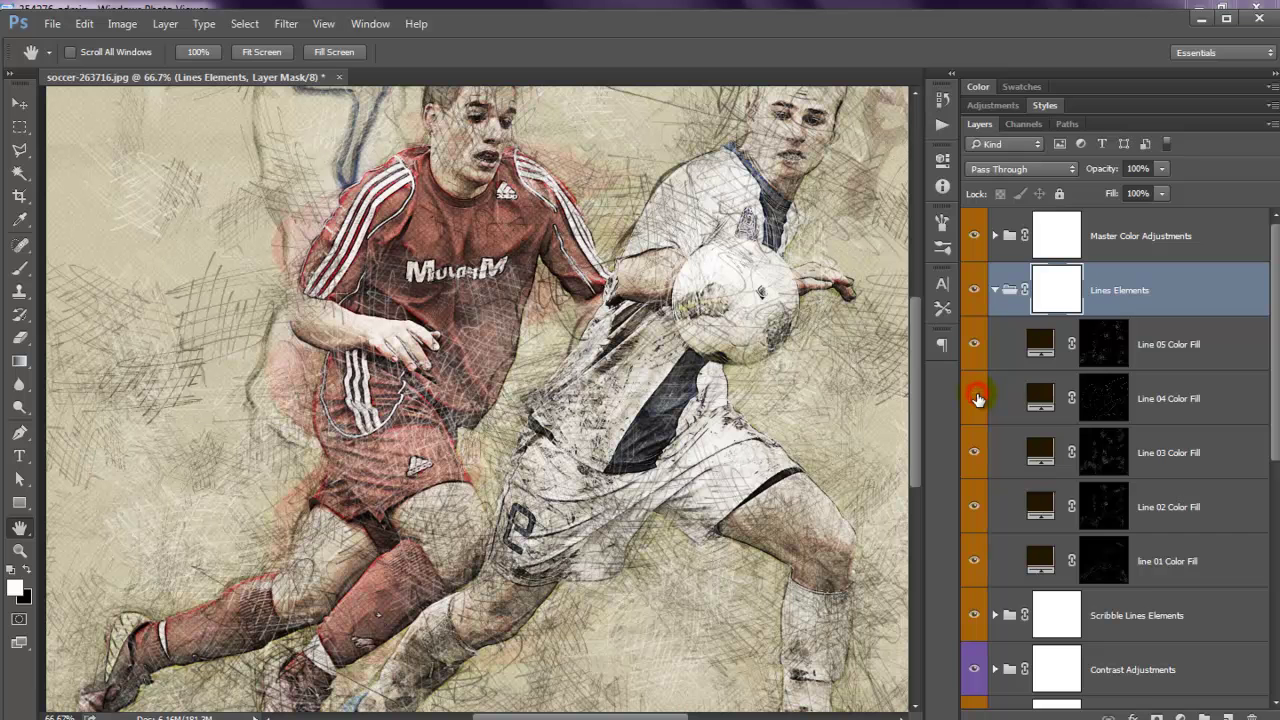
{"action": "left_click", "coordinate": [976, 399]}
{"action": "double_click", "coordinate": [1038, 398]}
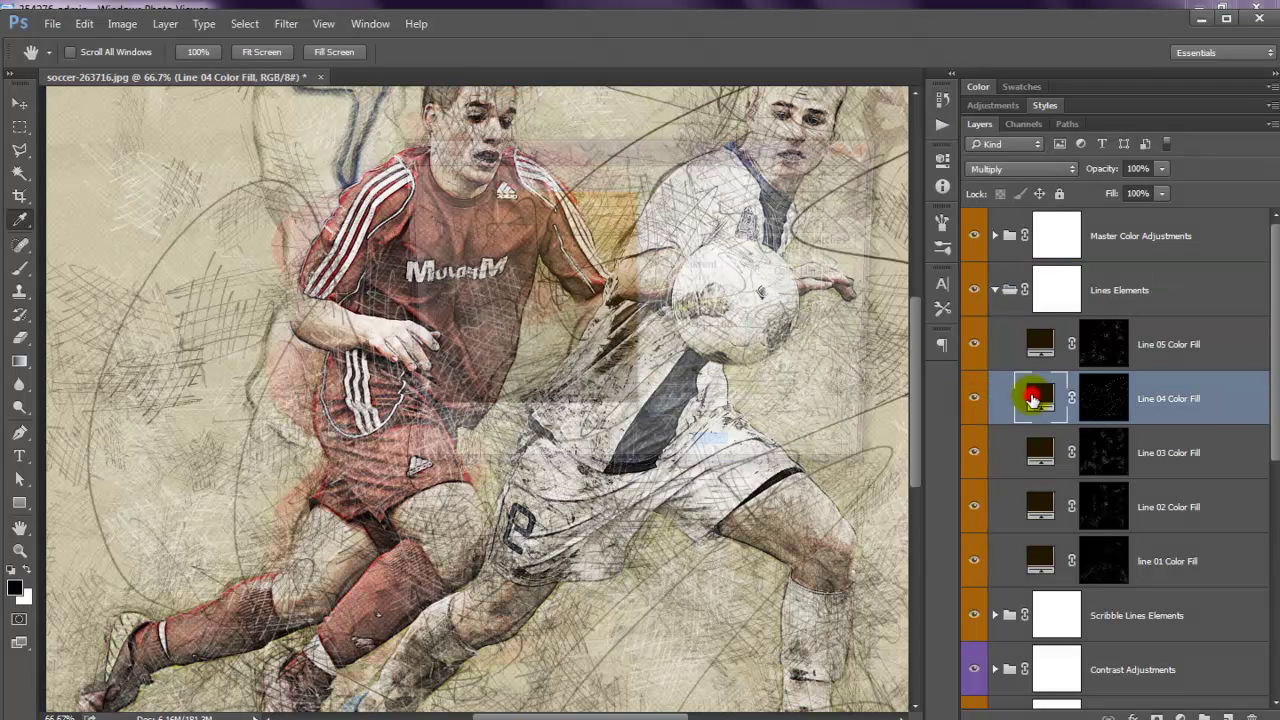
{"action": "left_click_drag", "start_coordinate": [805, 152], "coordinate": [1068, 177]}
{"action": "type", "text": "fea400"}
{"action": "mouse_move", "coordinate": [914, 185]}
{"action": "left_mouse_down"}
{"action": "mouse_move", "coordinate": [1036, 218]}
{"action": "mouse_move", "coordinate": [1078, 275]}
{"action": "left_mouse_up"}
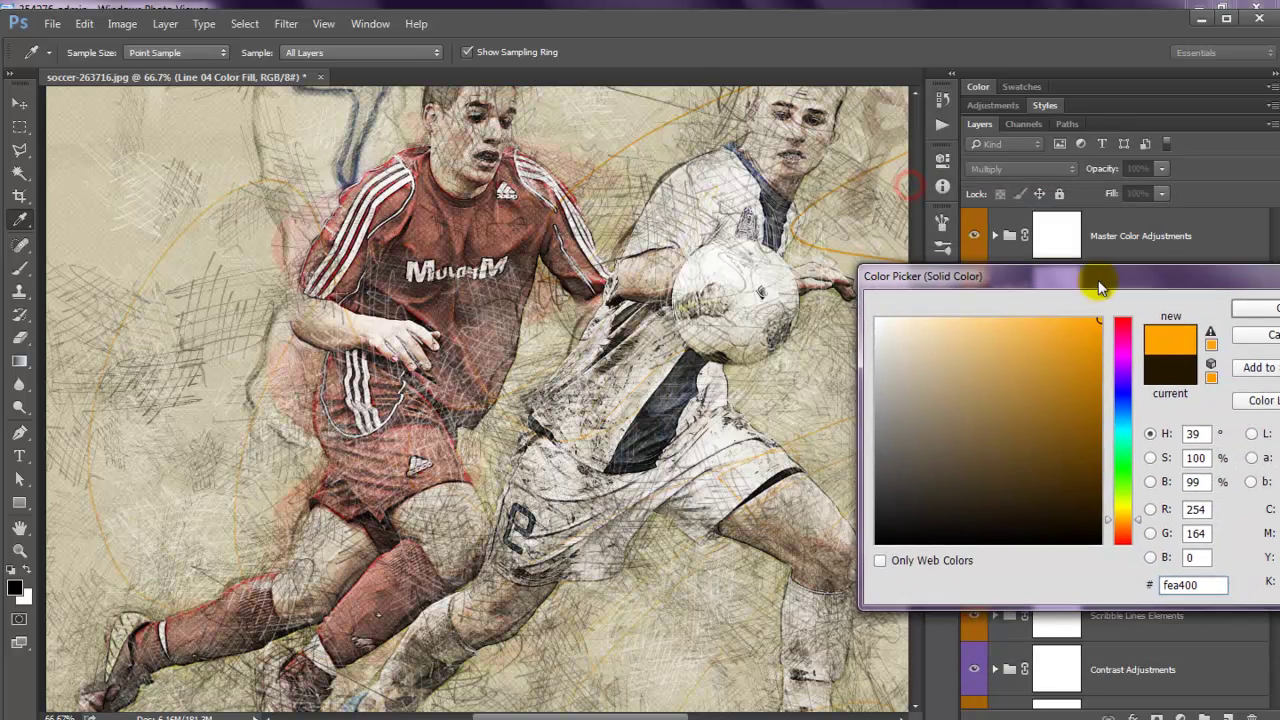
{"action": "left_click_drag", "start_coordinate": [1122, 518], "coordinate": [1135, 543]}
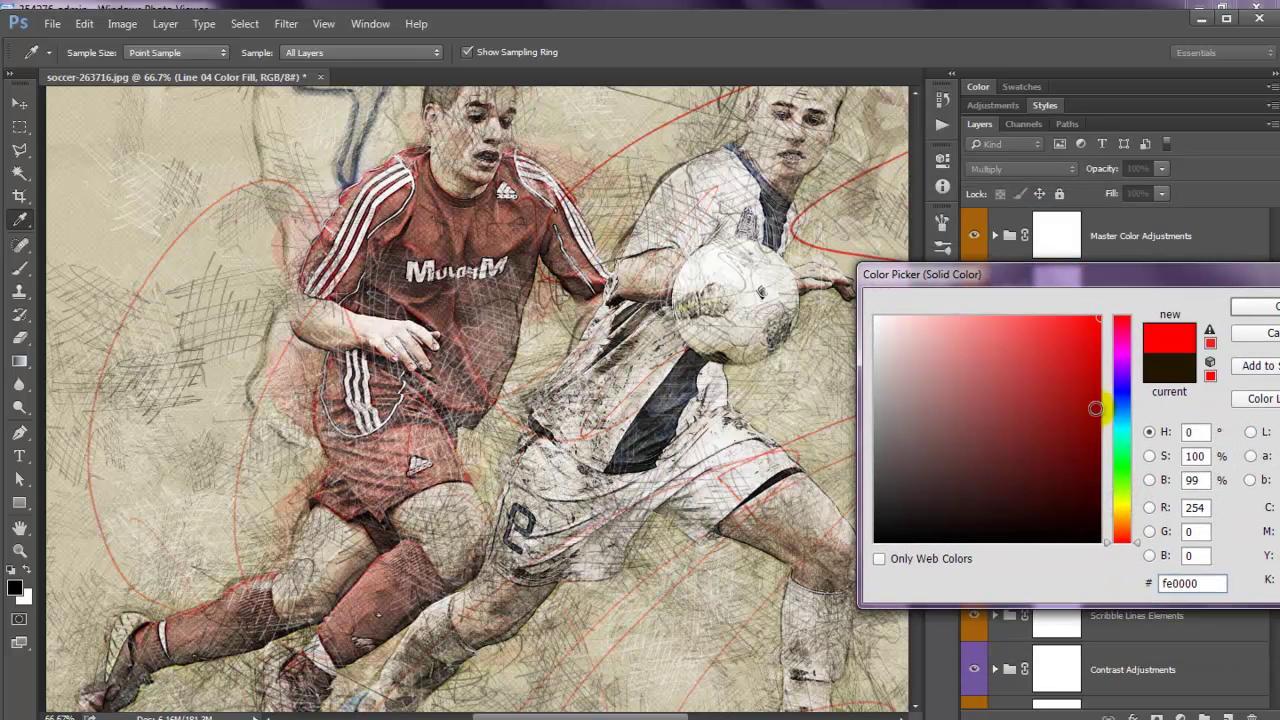
{"action": "mouse_move", "coordinate": [1110, 455]}
{"action": "left_mouse_down"}
{"action": "mouse_move", "coordinate": [1123, 451]}
{"action": "mouse_move", "coordinate": [1122, 468]}
{"action": "mouse_move", "coordinate": [1121, 449]}
{"action": "left_mouse_up"}
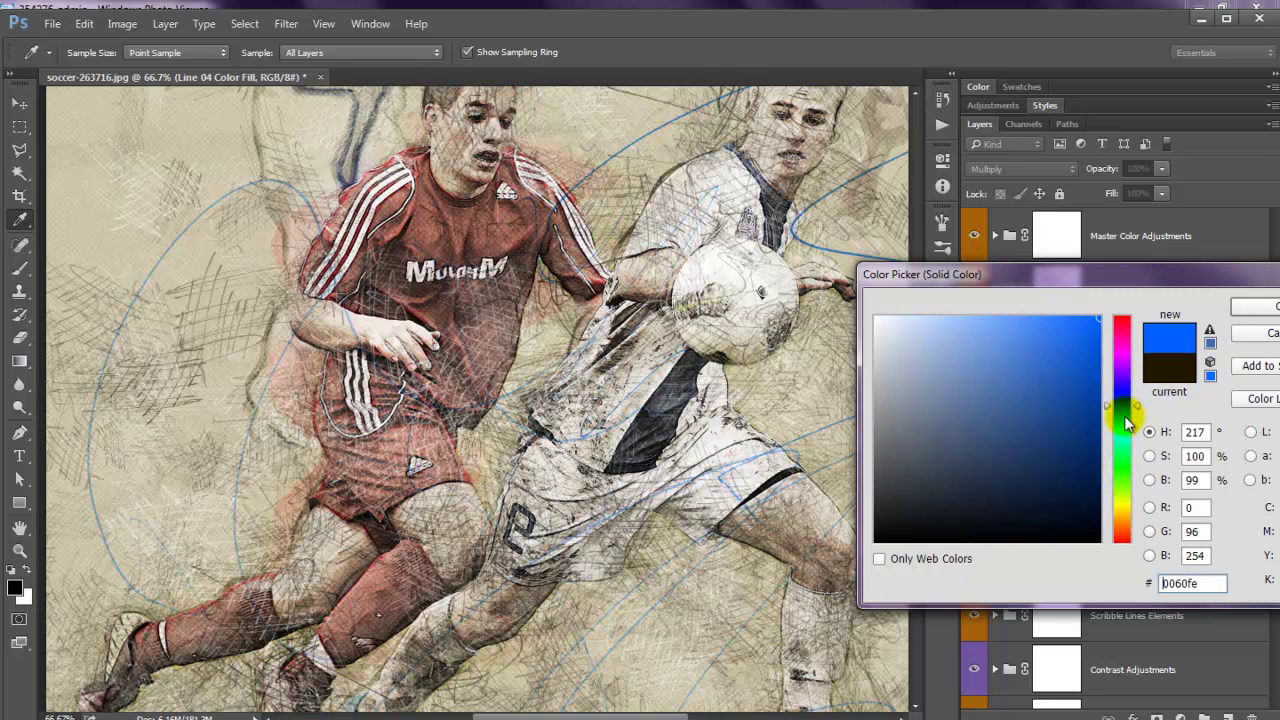
{"action": "left_click_drag", "start_coordinate": [1127, 403], "coordinate": [1134, 298]}
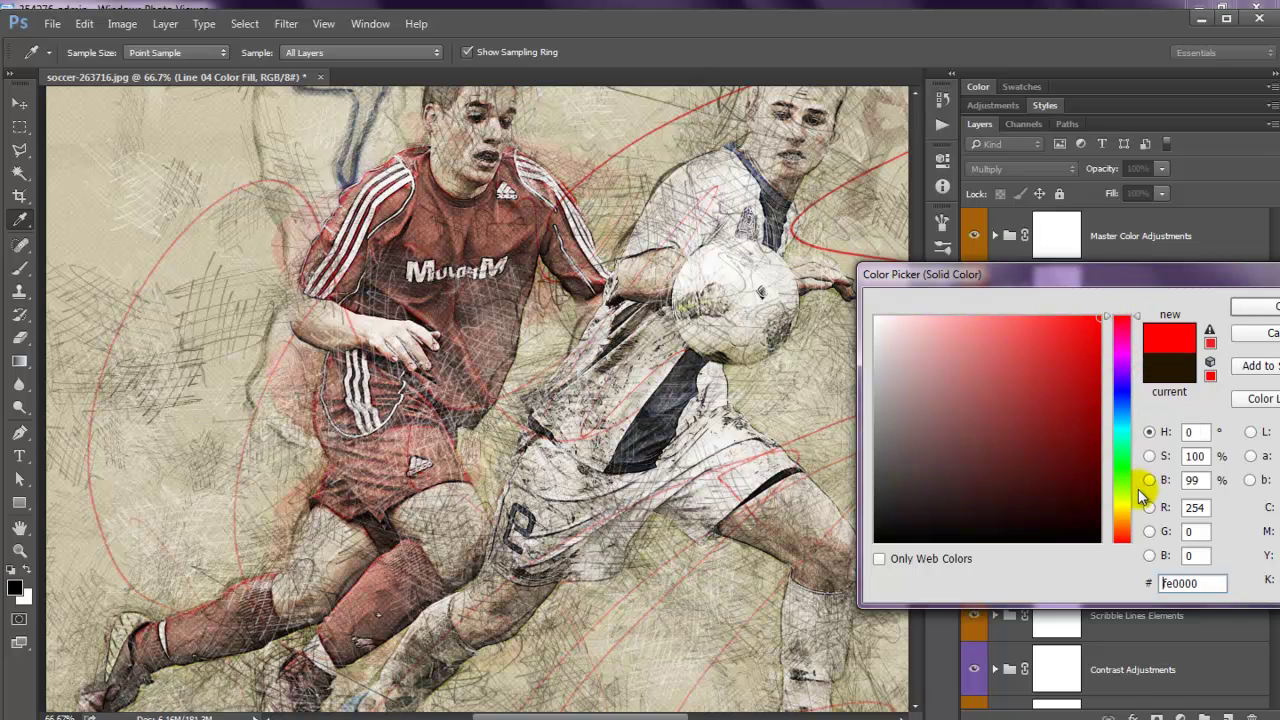
{"action": "left_click", "coordinate": [1123, 522]}
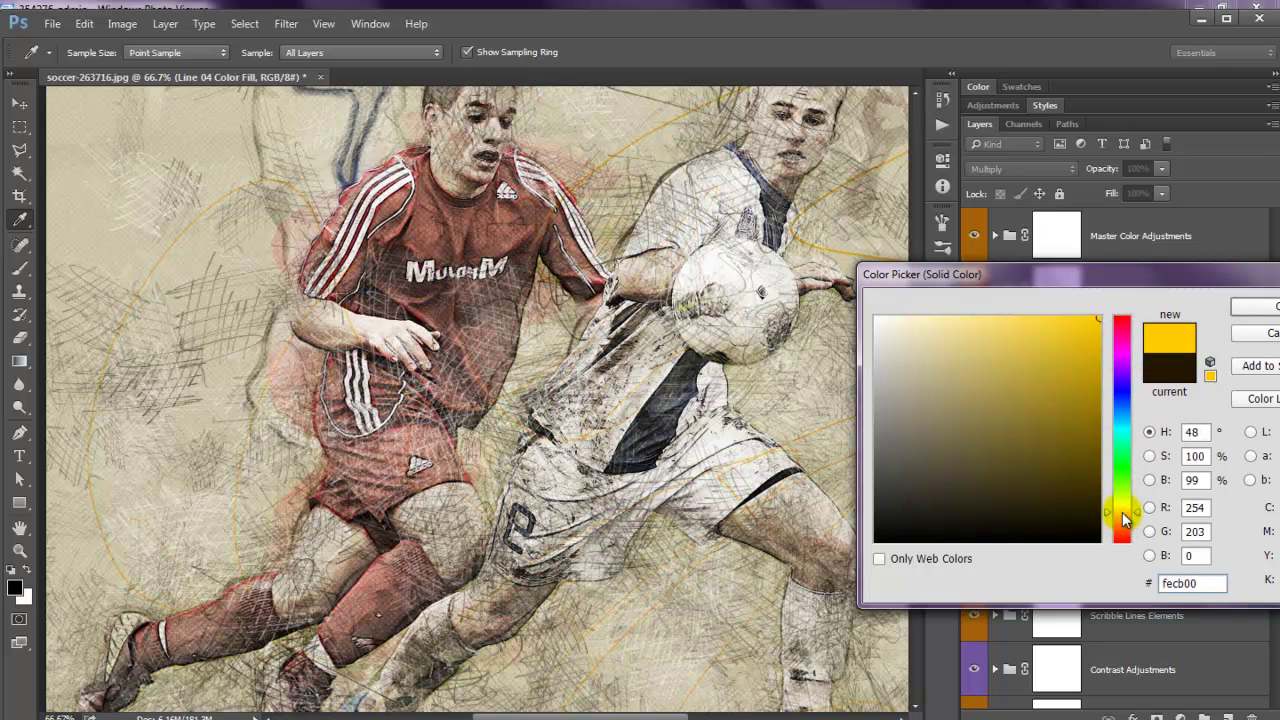
{"action": "left_click_drag", "start_coordinate": [1123, 524], "coordinate": [1120, 580]}
{"action": "left_click", "coordinate": [1258, 332]}
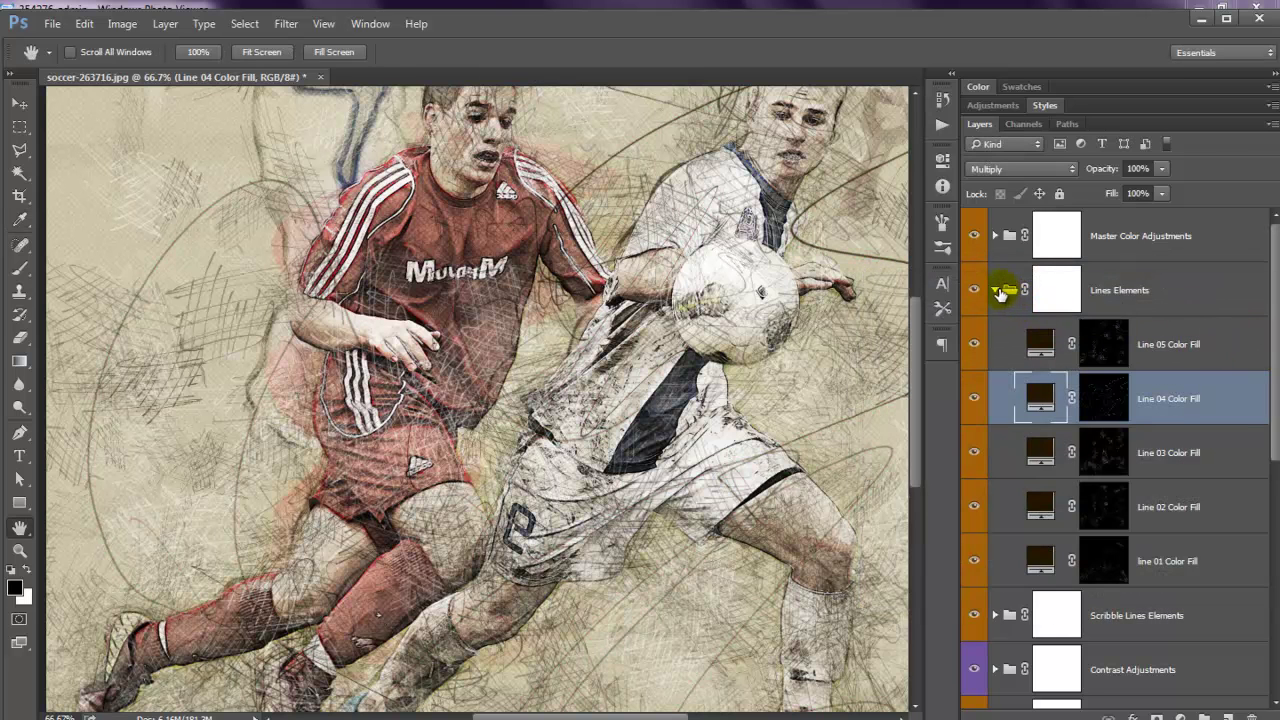
Briefly toggle the Line 03, Line 02 and line 01 layers, then collapse Lines Elements.
{"action": "left_click", "coordinate": [975, 452]}
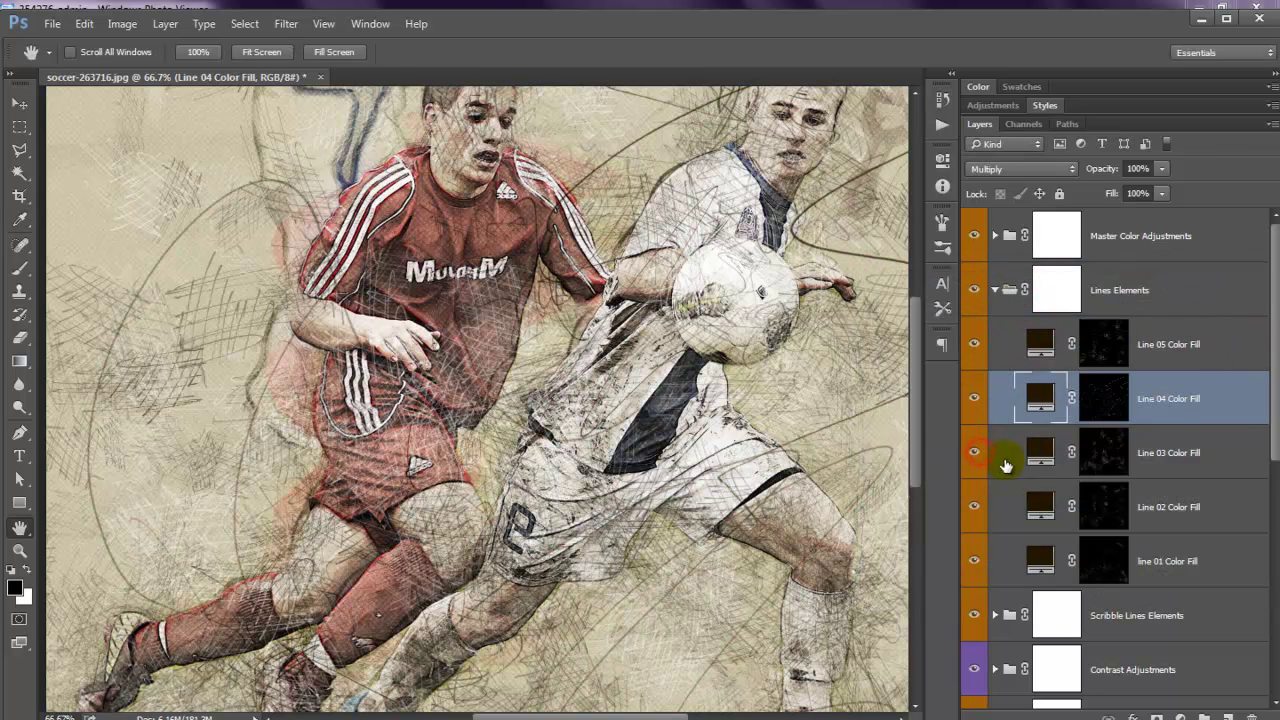
{"action": "left_click", "coordinate": [970, 500]}
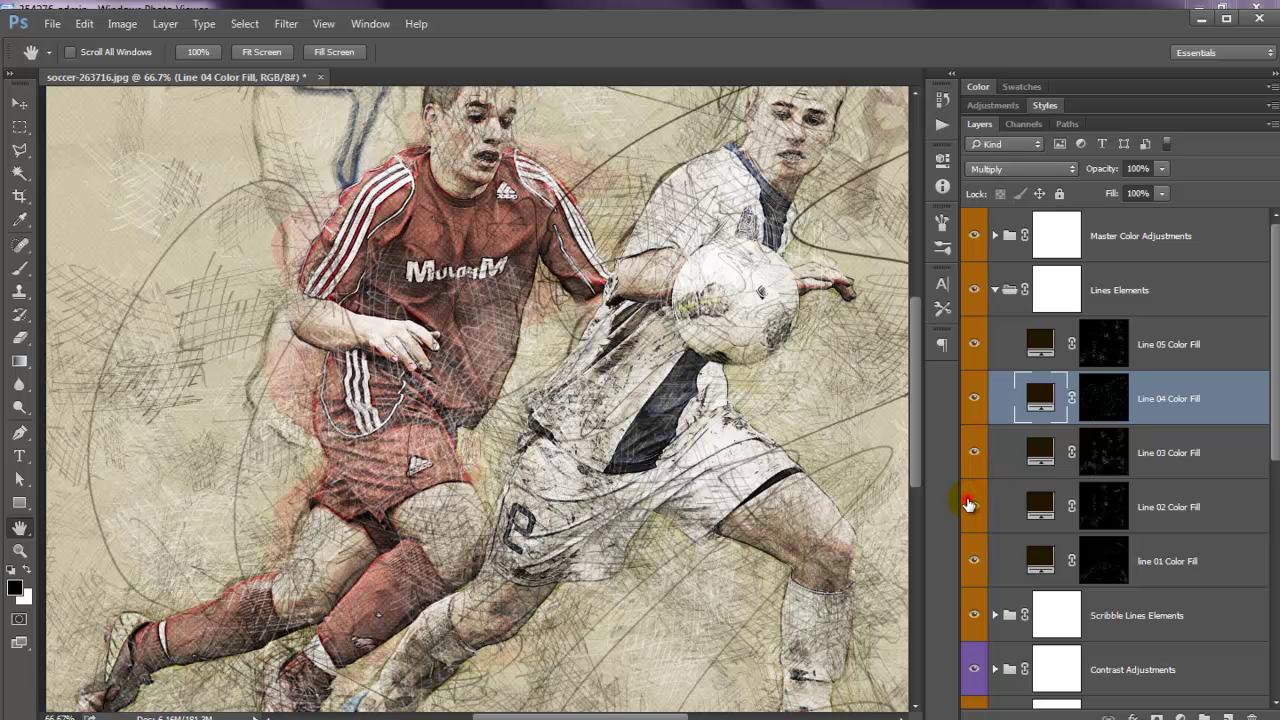
{"action": "left_click", "coordinate": [967, 552]}
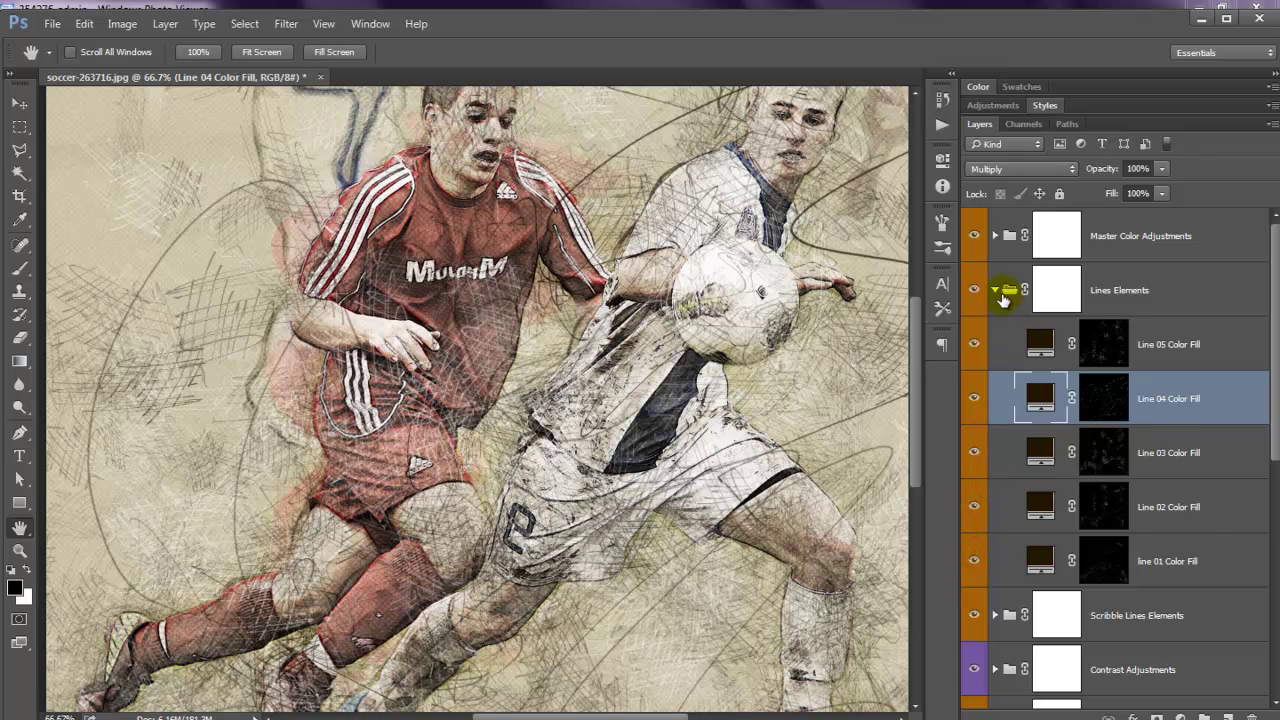
{"action": "left_click", "coordinate": [1000, 292]}
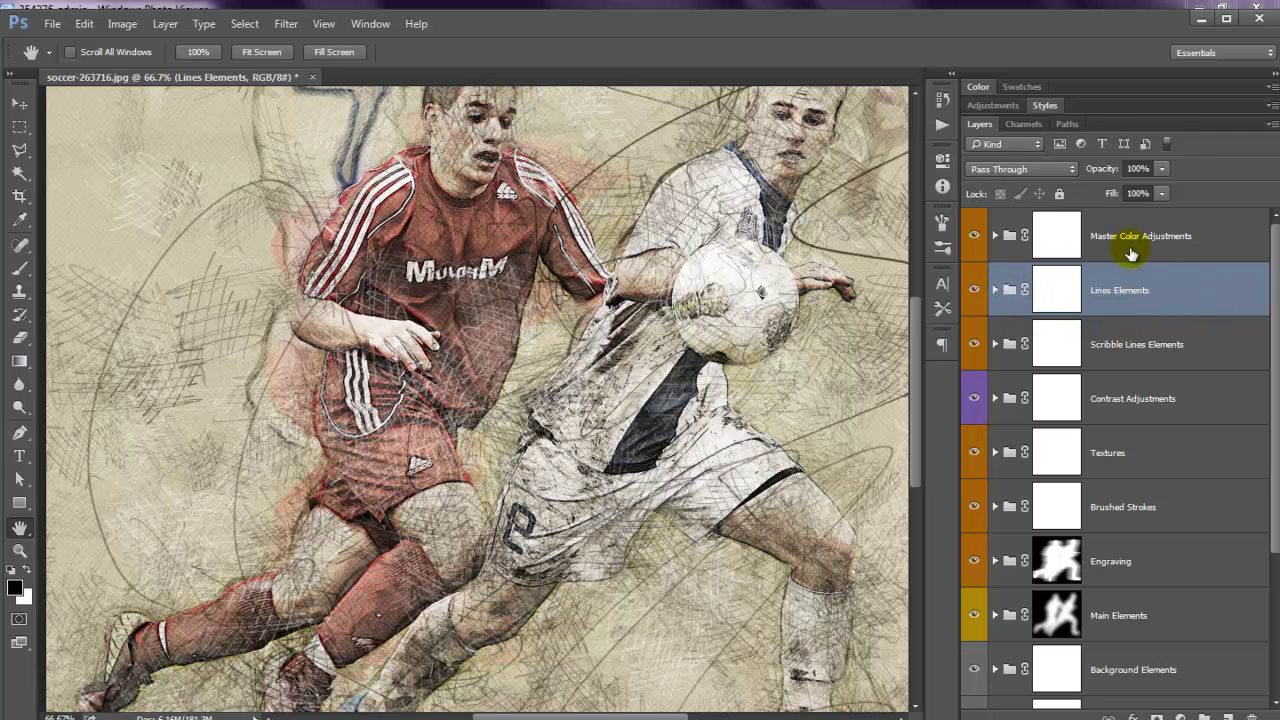
Expand the Master Color Adjustments group and zoom the canvas out to 50%.
{"action": "left_click", "coordinate": [1136, 237]}
{"action": "left_click", "coordinate": [995, 237]}
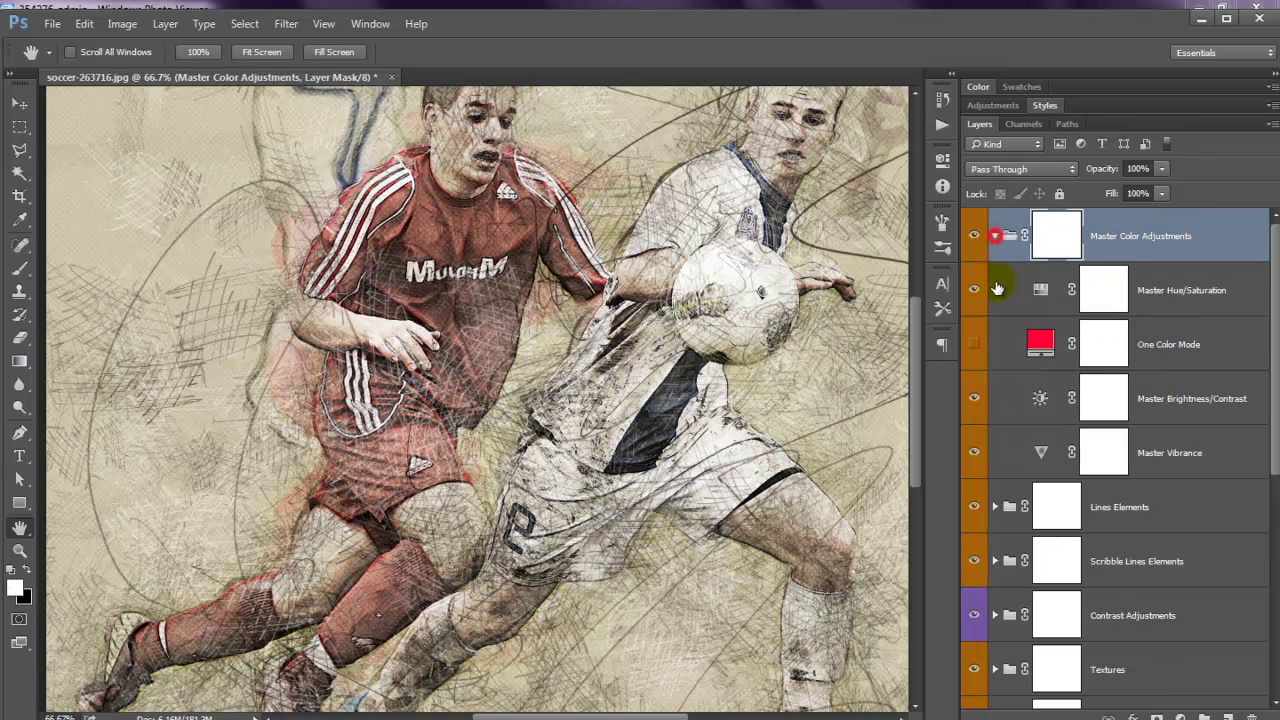
{"action": "left_click", "coordinate": [323, 23]}
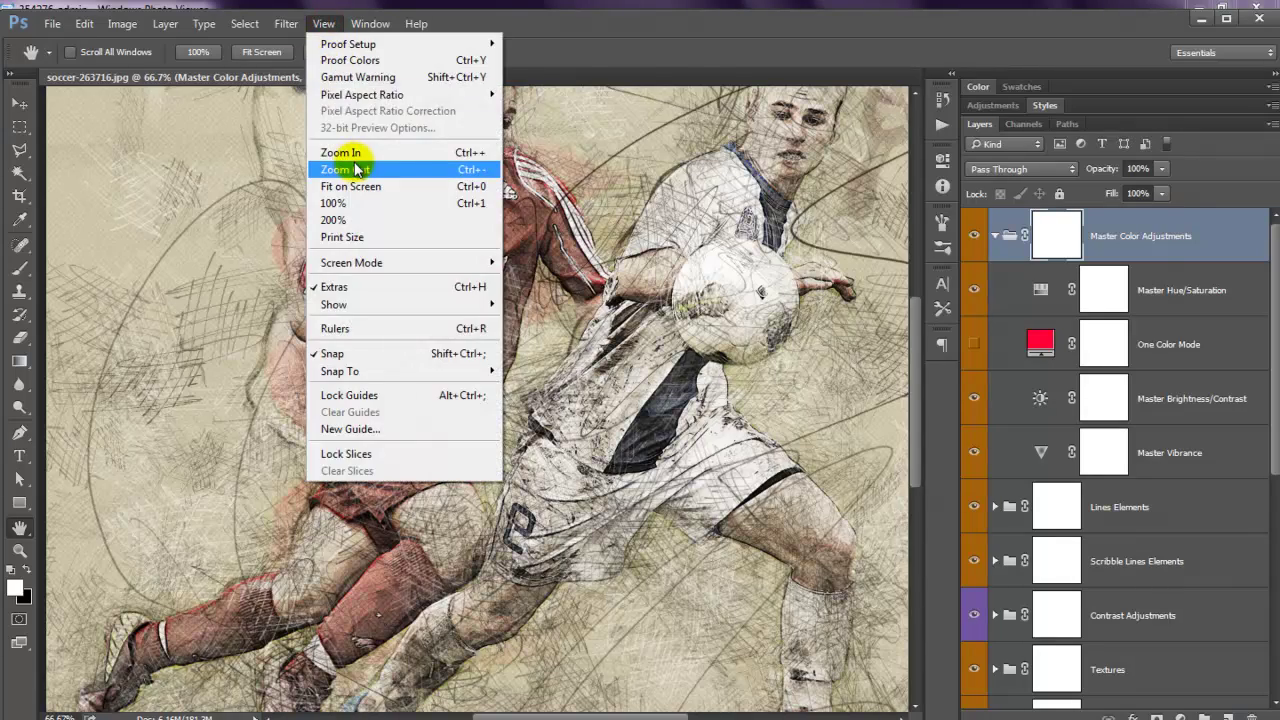
{"action": "left_click", "coordinate": [352, 169]}
{"action": "left_click", "coordinate": [323, 23]}
{"action": "left_click", "coordinate": [514, 8]}
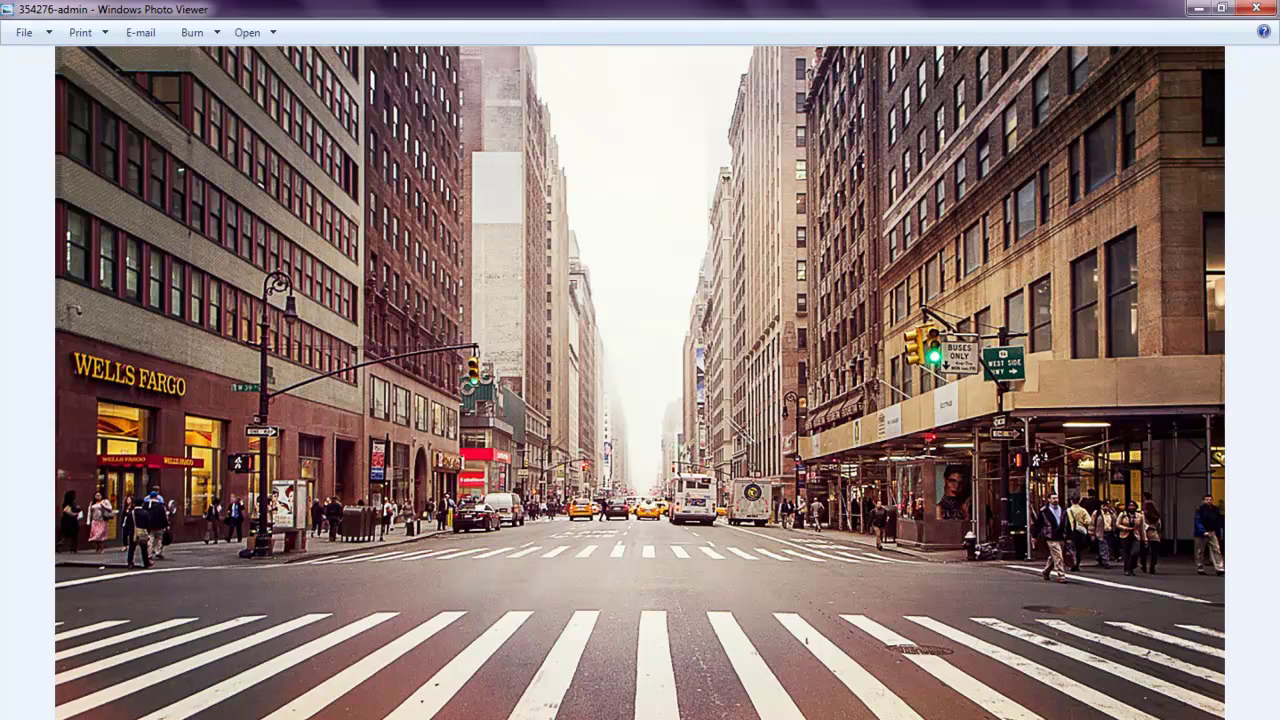
{"action": "key", "text": "alt+F4"}
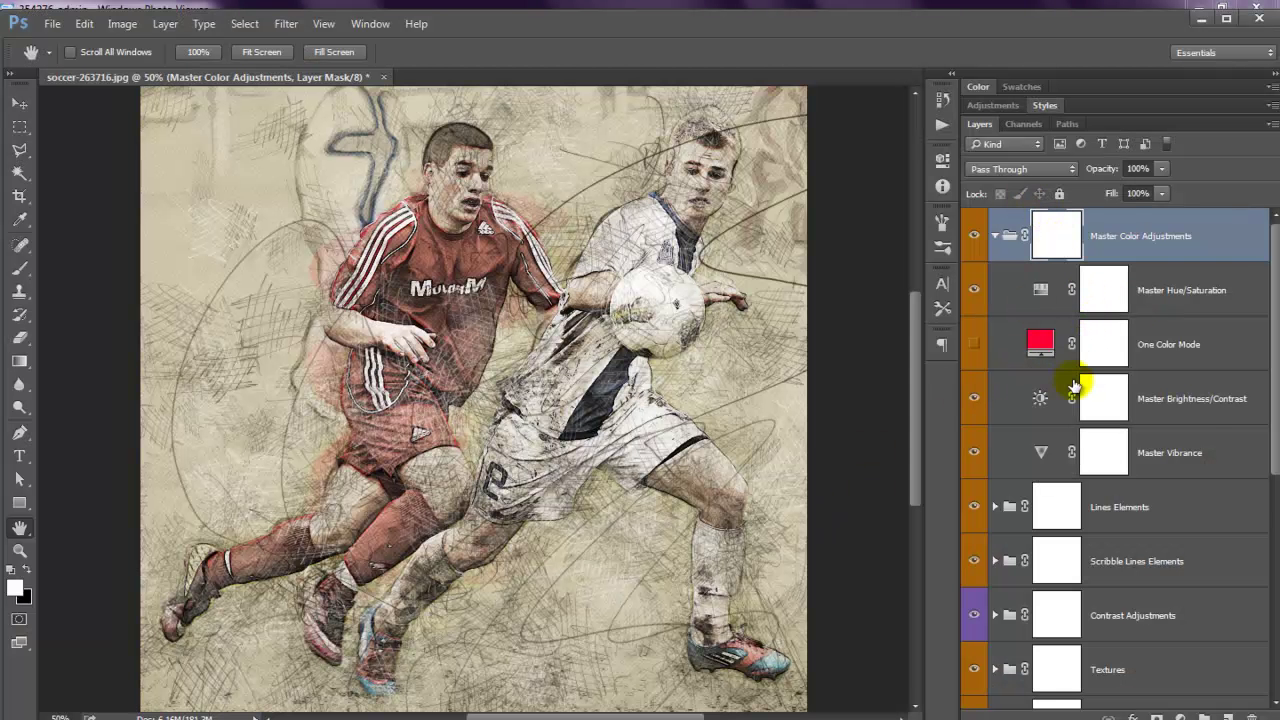
Set Master Hue/Saturation to Hue +5 and Saturation -21, then collapse the group.
{"action": "left_click", "coordinate": [1037, 291]}
{"action": "double_click", "coordinate": [1037, 291]}
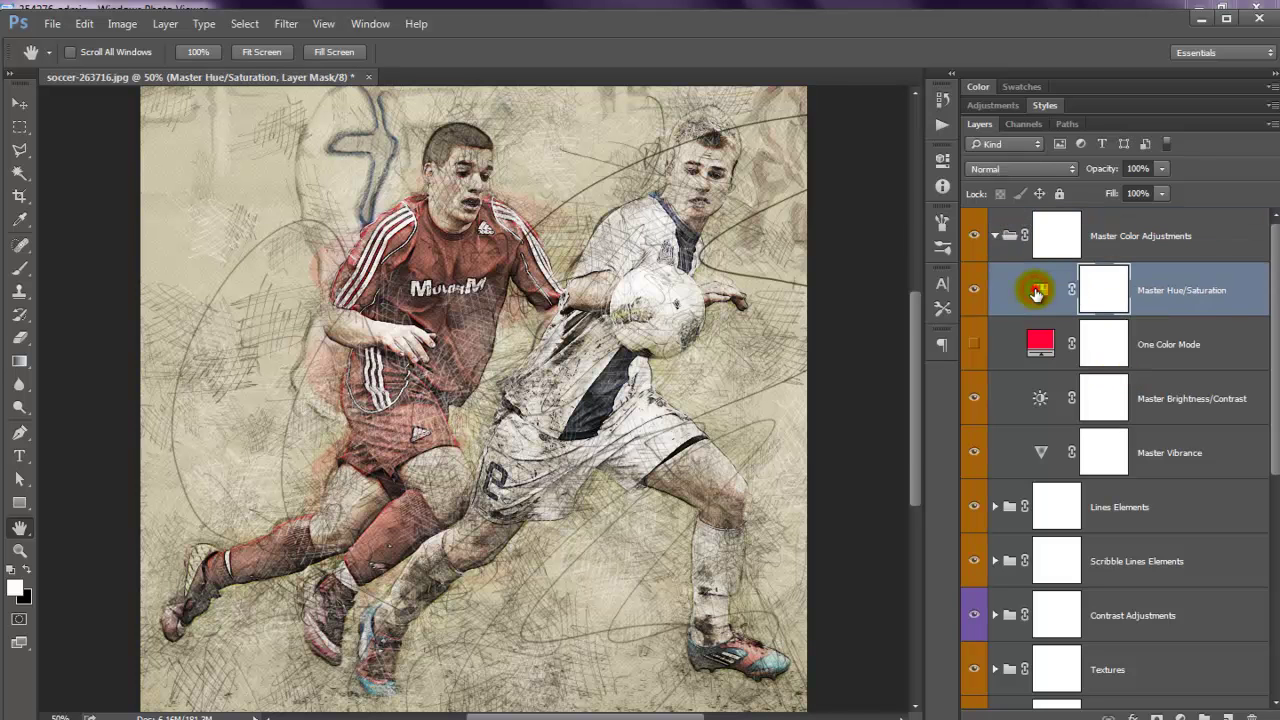
{"action": "left_click_drag", "start_coordinate": [793, 270], "coordinate": [897, 268]}
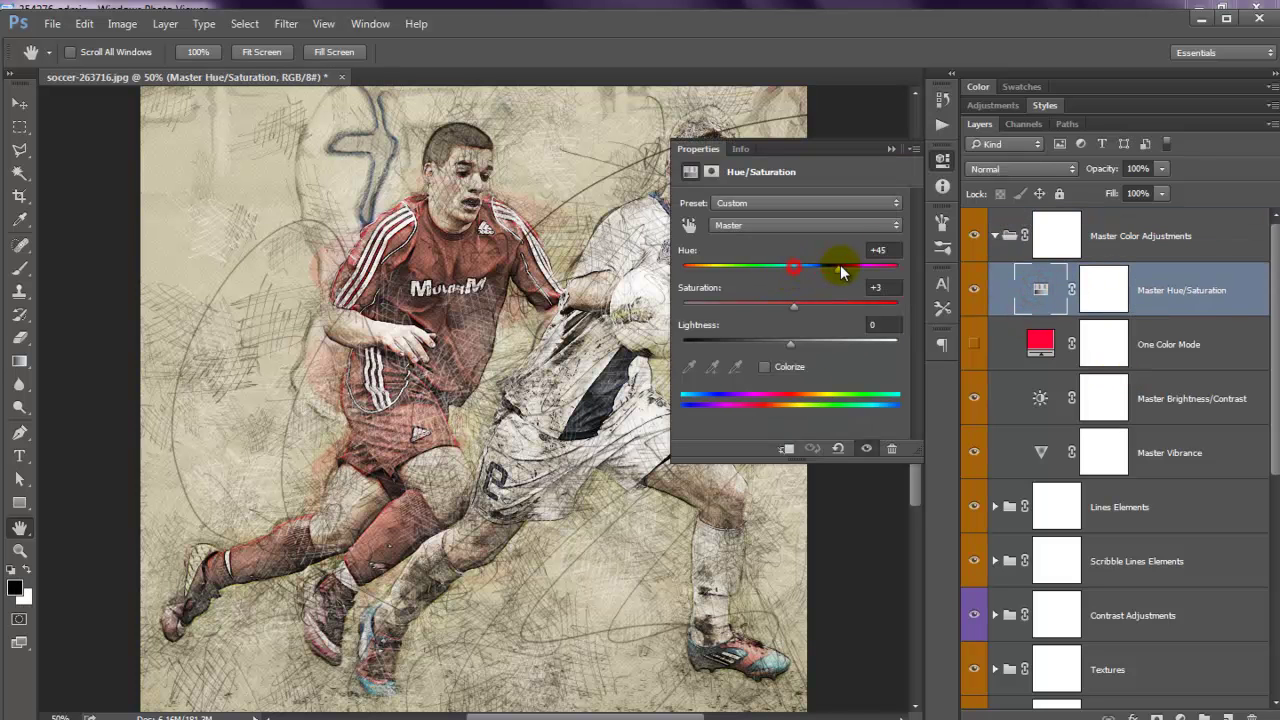
{"action": "mouse_move", "coordinate": [786, 268]}
{"action": "left_mouse_down"}
{"action": "mouse_move", "coordinate": [749, 268]}
{"action": "mouse_move", "coordinate": [795, 270]}
{"action": "mouse_move", "coordinate": [904, 313]}
{"action": "mouse_move", "coordinate": [601, 320]}
{"action": "left_mouse_up"}
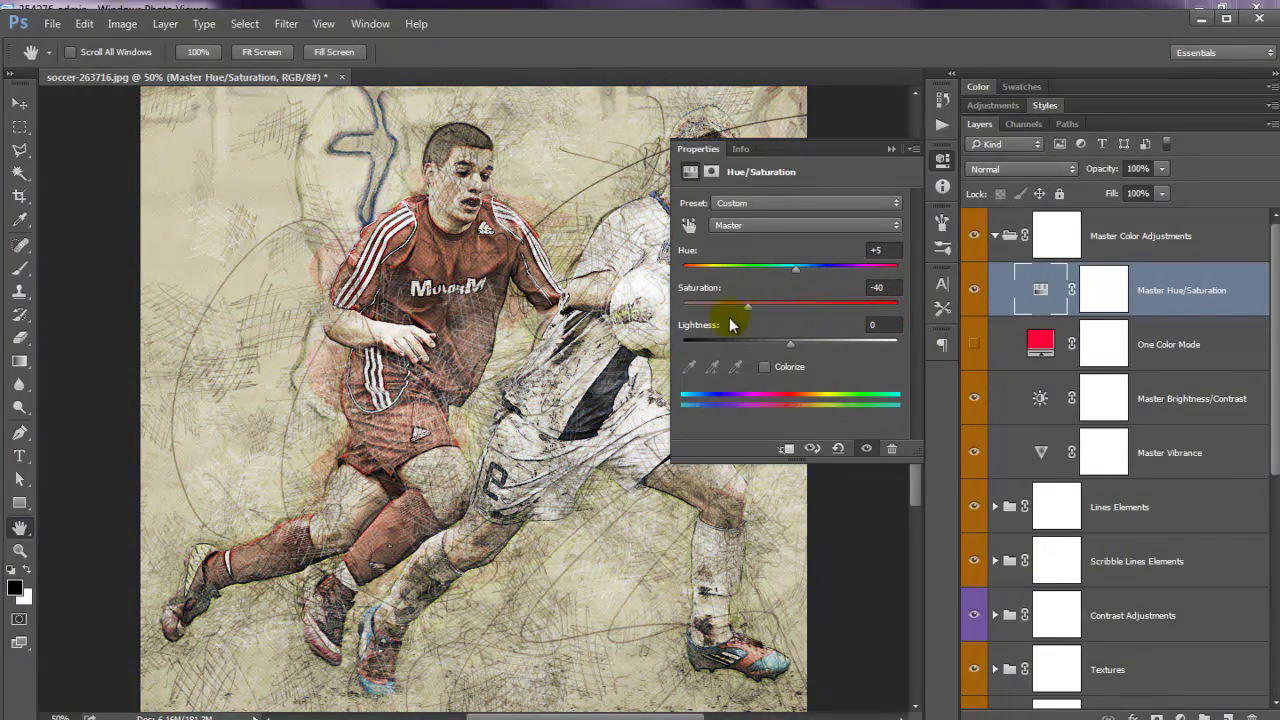
{"action": "left_click_drag", "start_coordinate": [590, 318], "coordinate": [768, 327]}
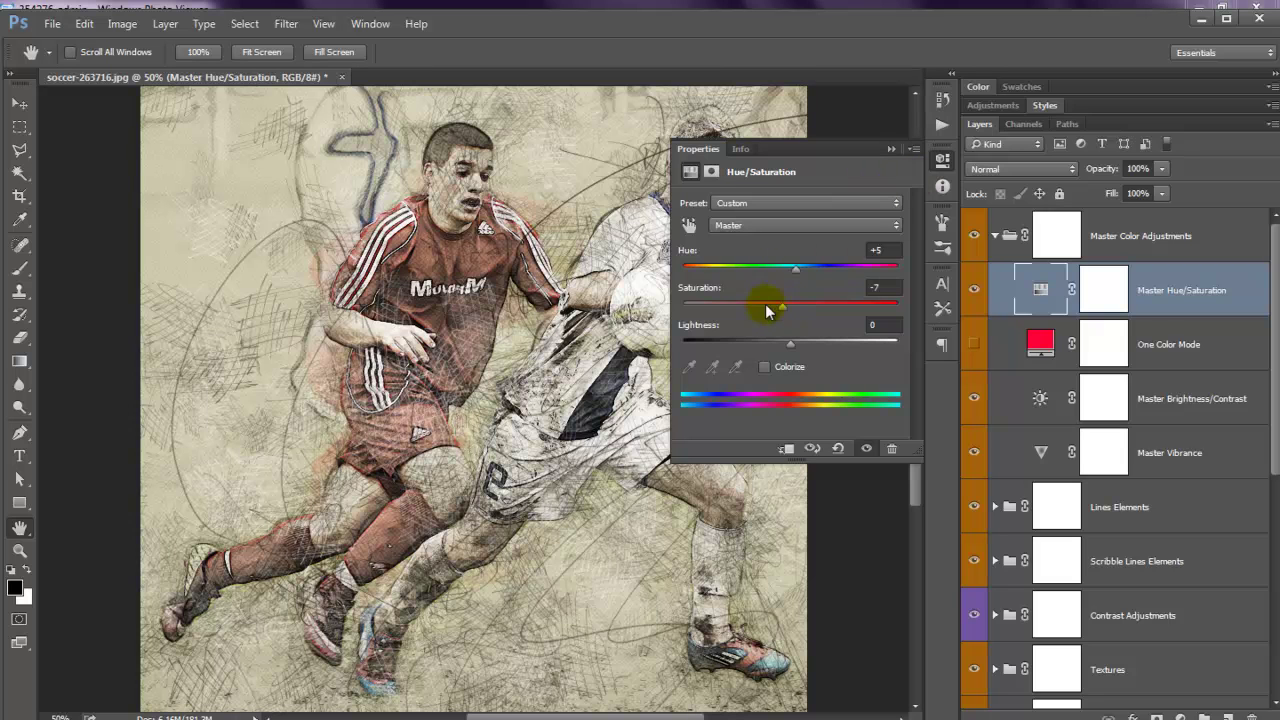
{"action": "left_click", "coordinate": [891, 149]}
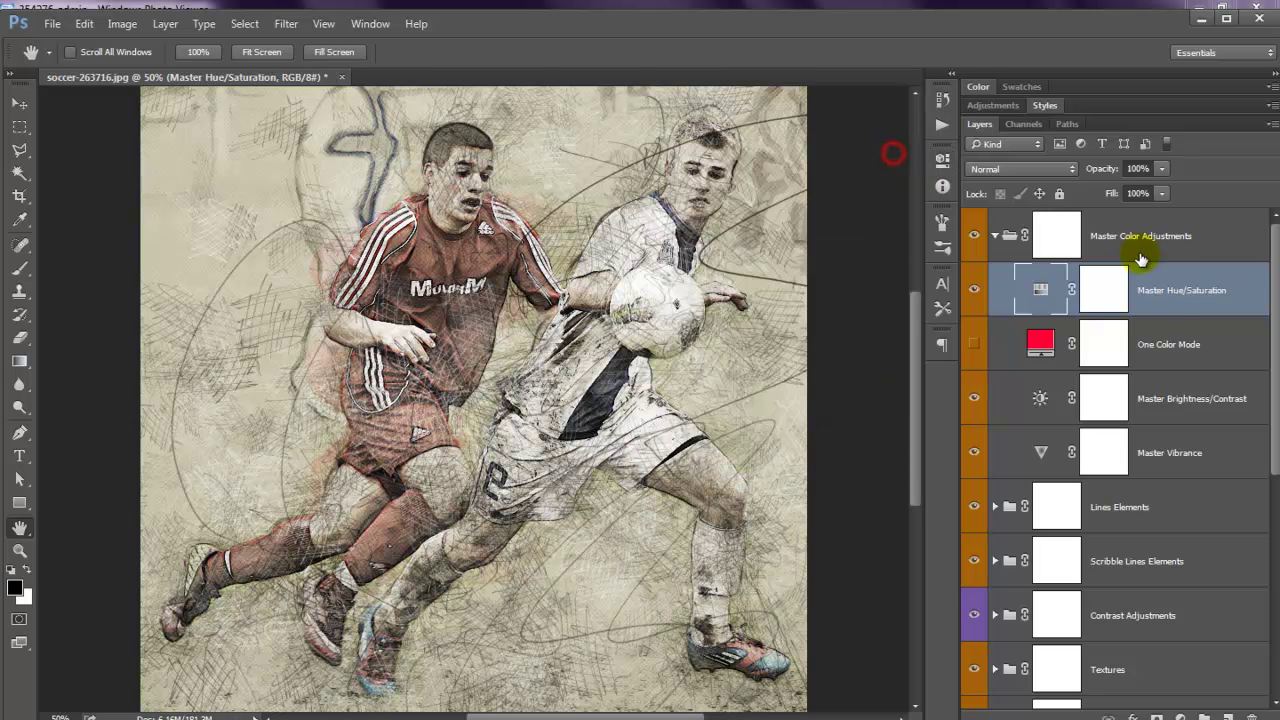
{"action": "left_click", "coordinate": [994, 238]}
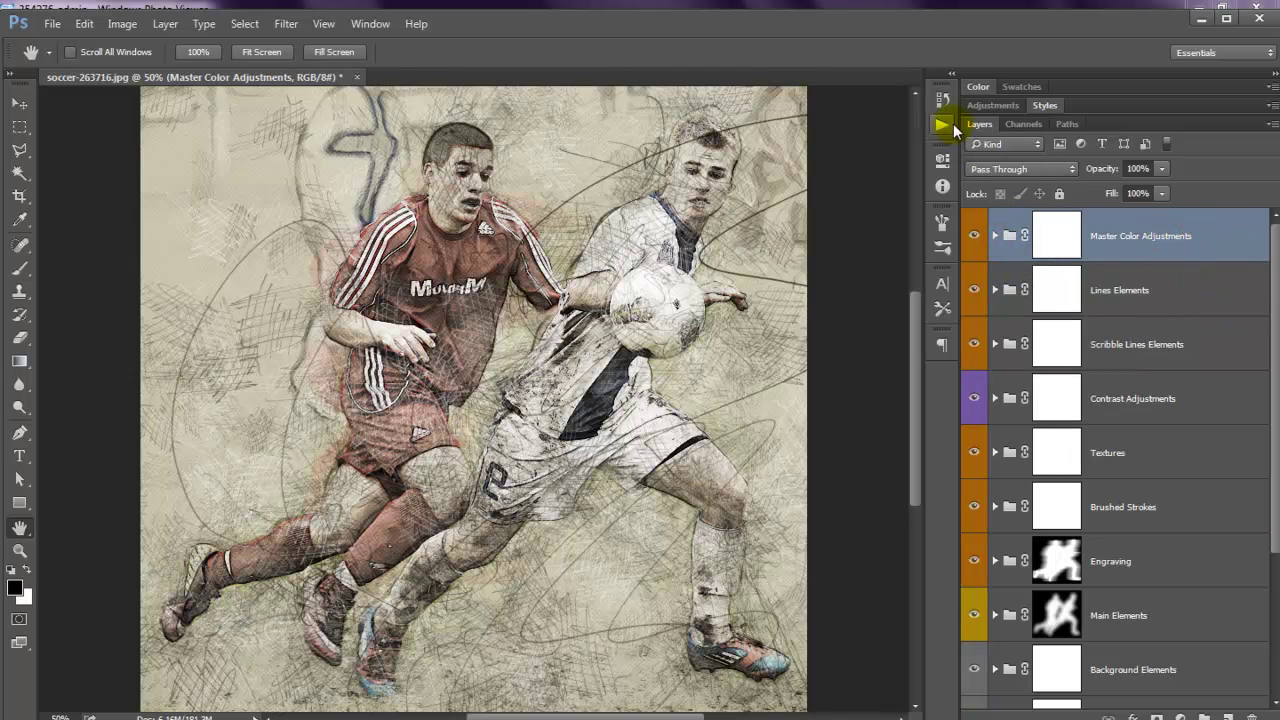
Play the '[Additional] - Add 15 Color Presets' action from the Actions panel.
{"action": "left_click", "coordinate": [945, 125]}
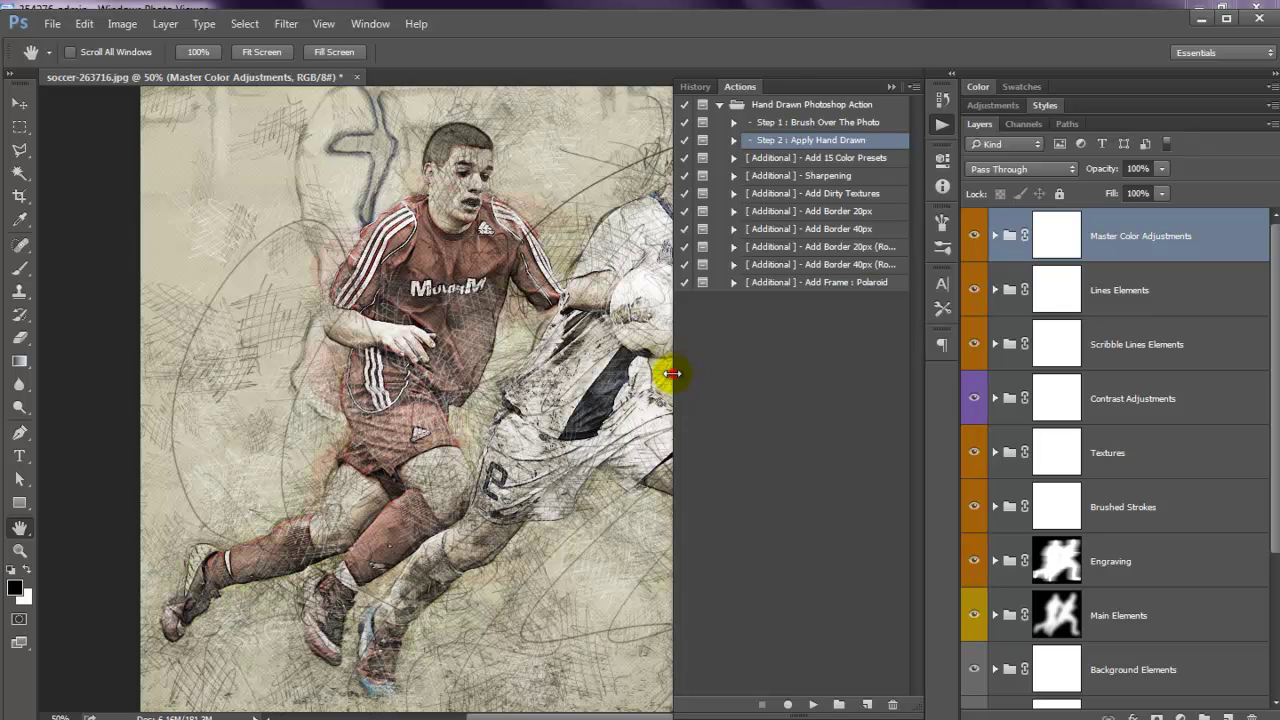
{"action": "left_click_drag", "start_coordinate": [674, 371], "coordinate": [657, 371]}
{"action": "left_click", "coordinate": [810, 160]}
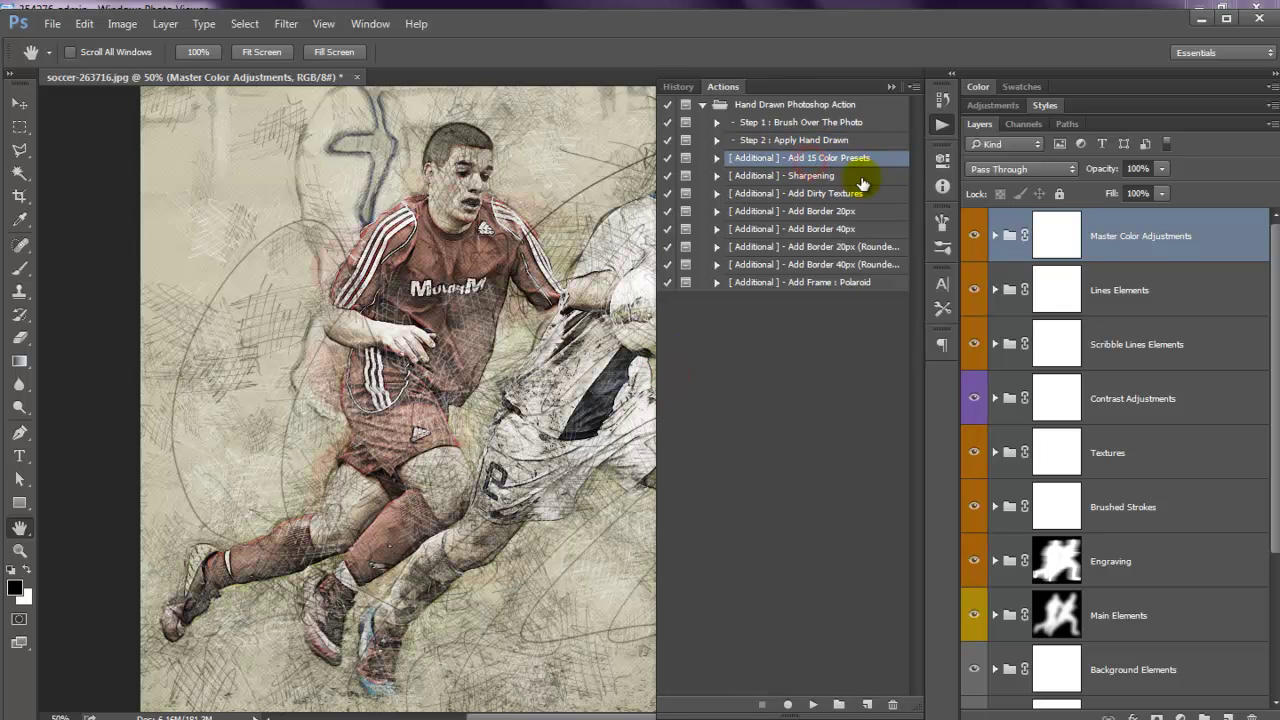
{"action": "left_click", "coordinate": [810, 704]}
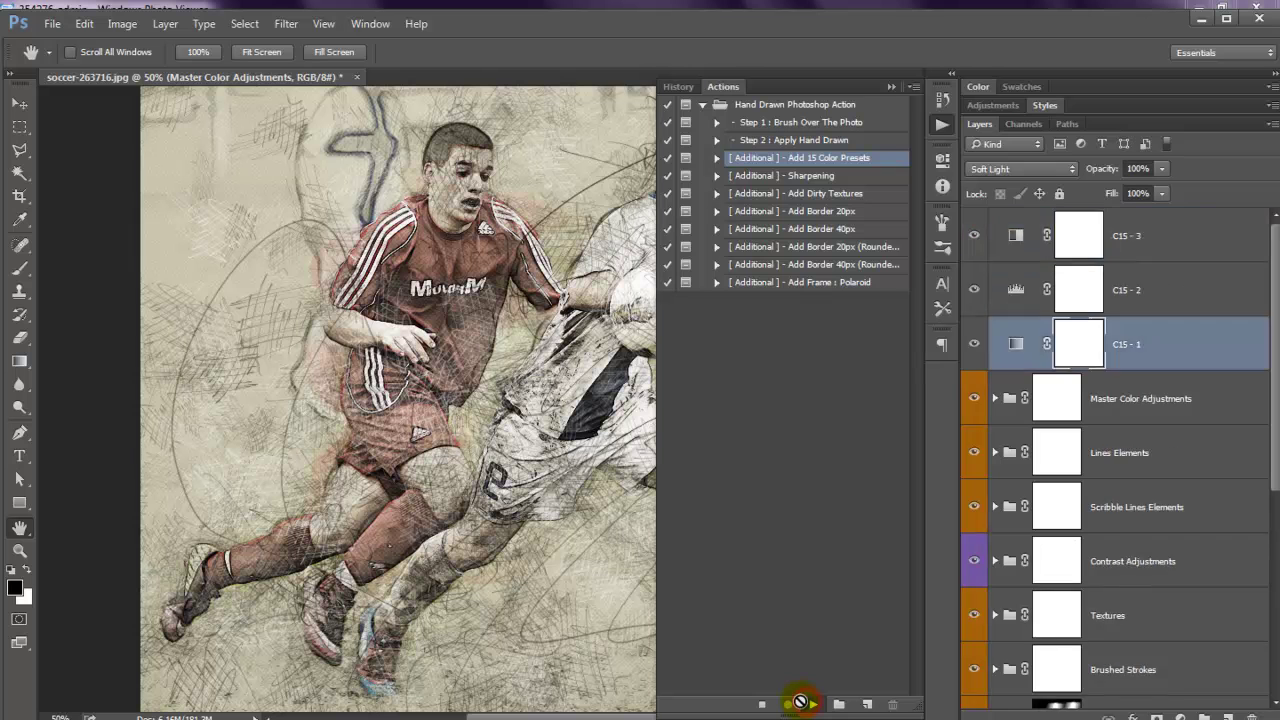
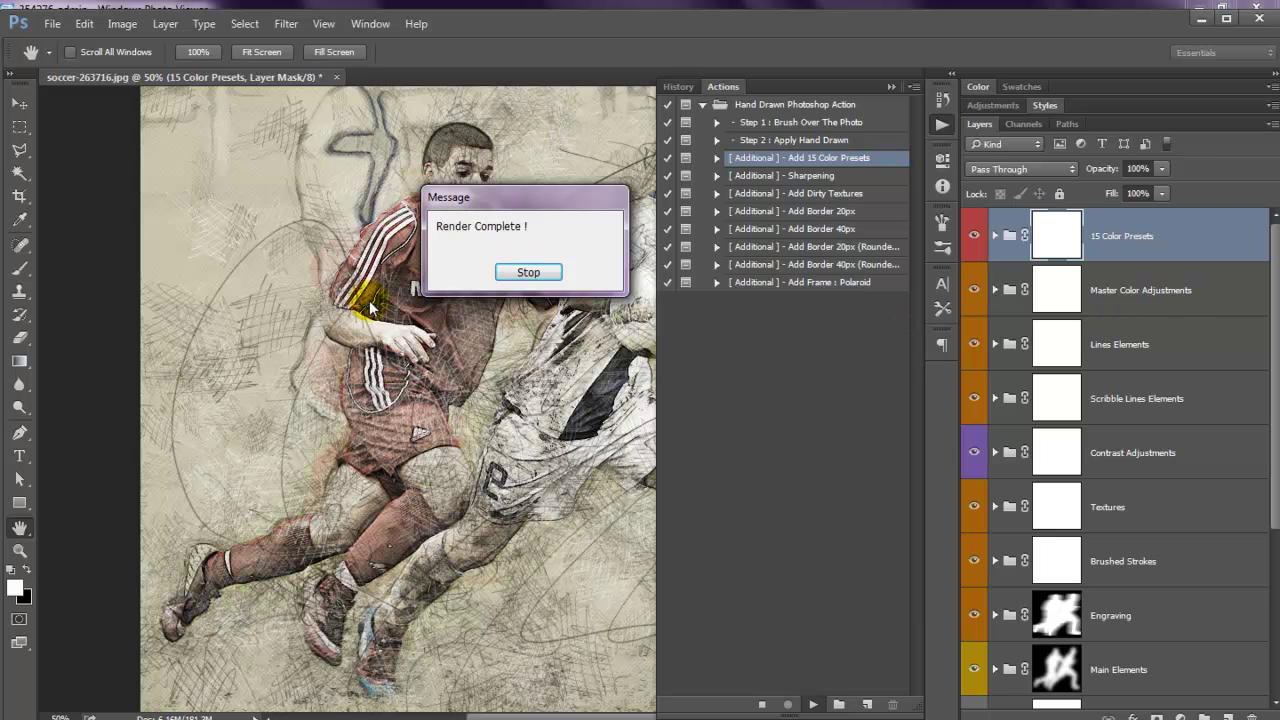
Dismiss the render message and preview then hide the Color - 01 preset.
{"action": "left_click", "coordinate": [528, 272]}
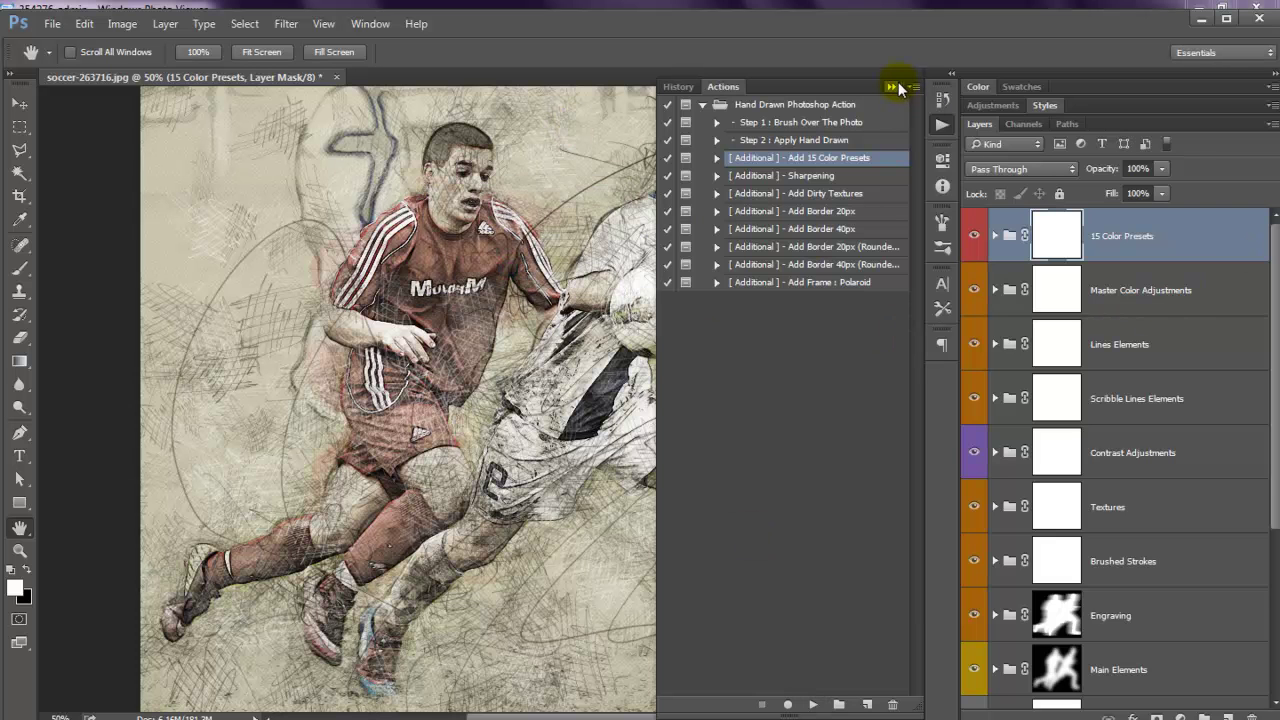
{"action": "left_click", "coordinate": [892, 87]}
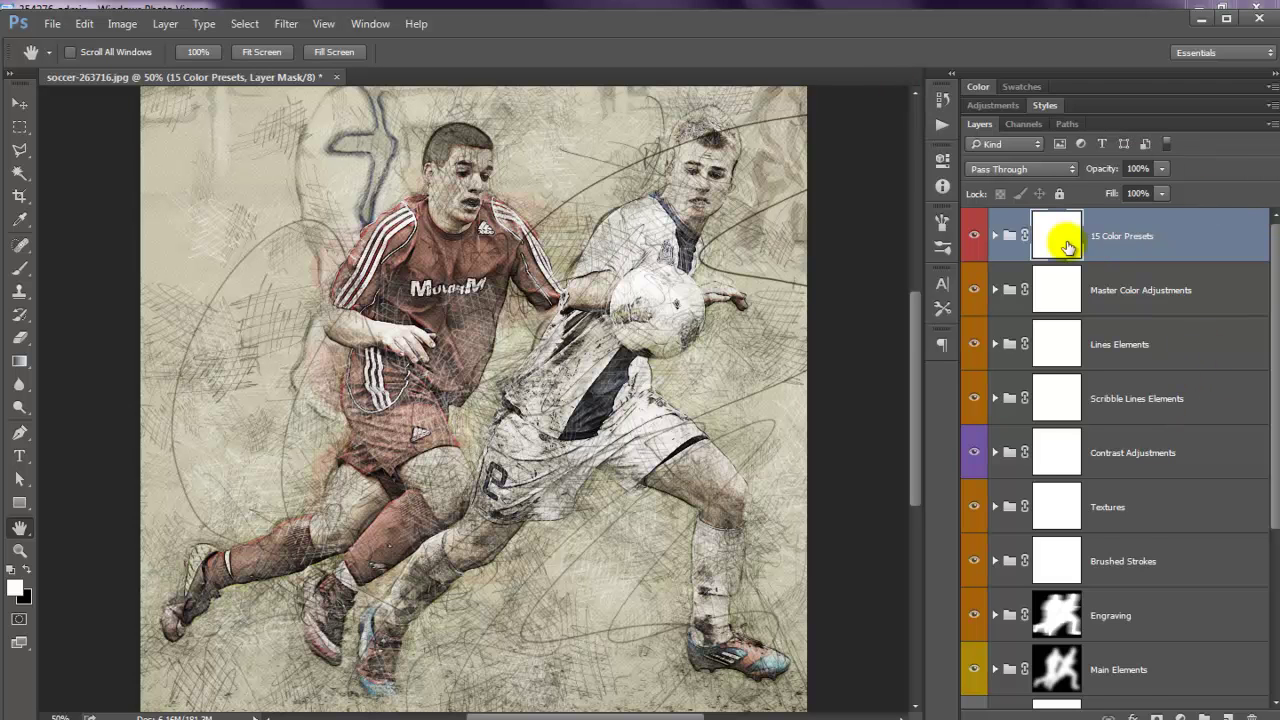
{"action": "left_click", "coordinate": [994, 236]}
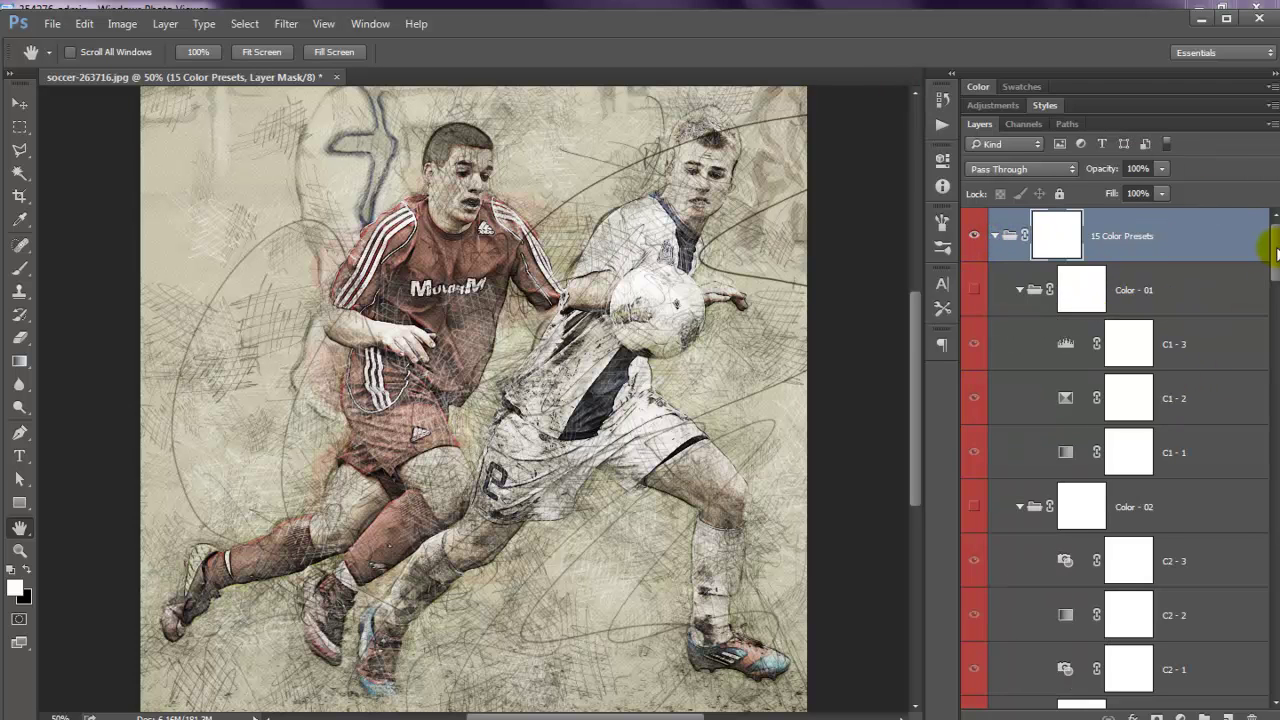
{"action": "scroll", "coordinate": [1276, 250], "scroll_direction": "down", "scroll_amount": 1}
{"action": "left_click", "coordinate": [973, 226]}
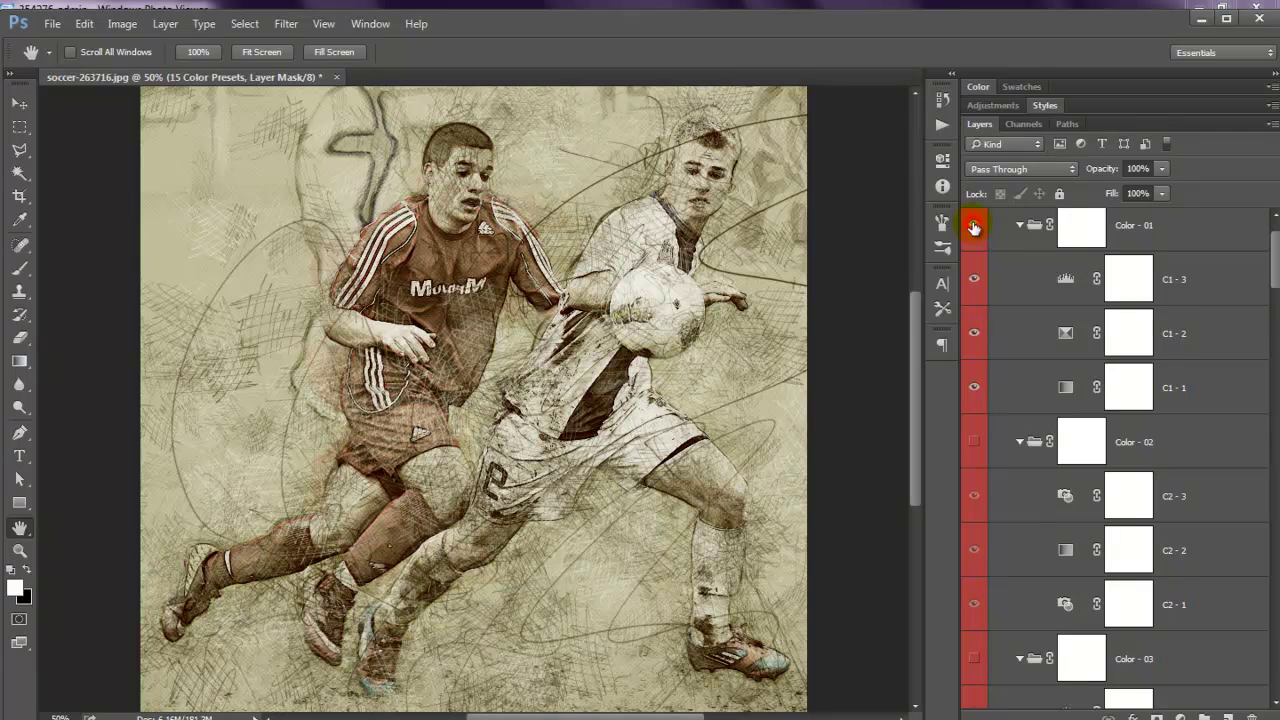
{"action": "left_click", "coordinate": [973, 226]}
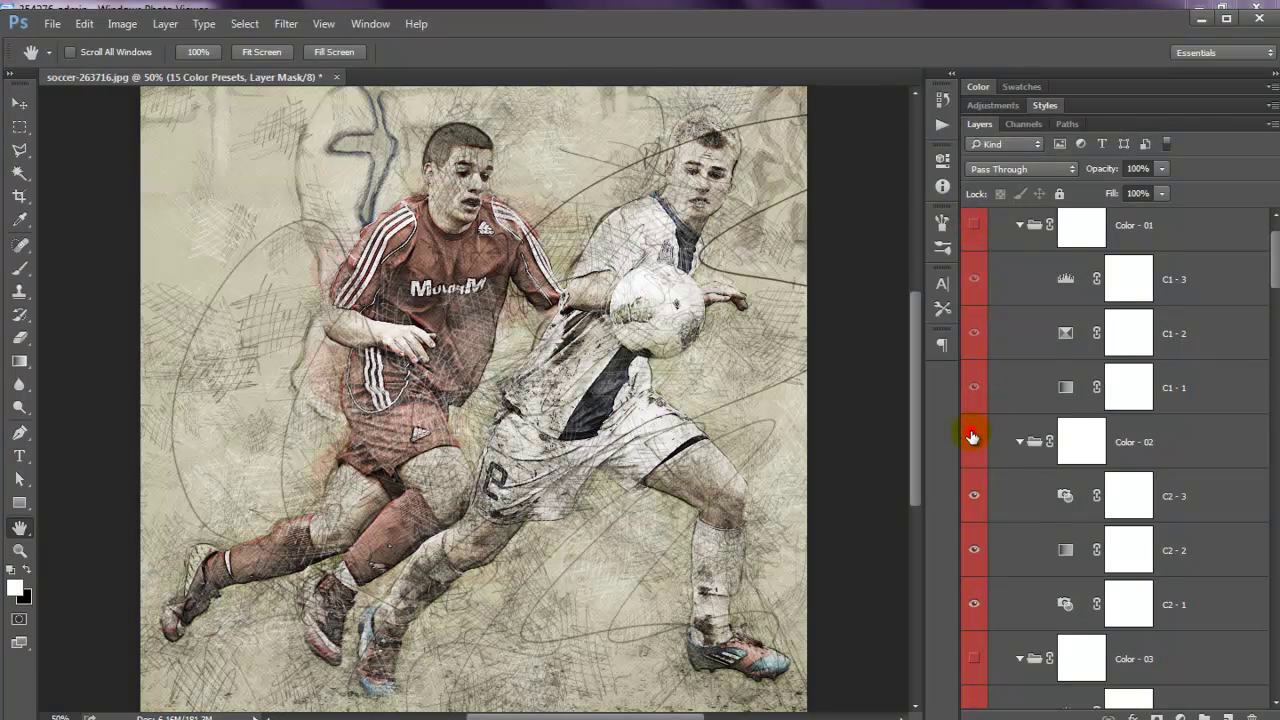
Adjust the canvas zoom from the View menu, ending zoomed in on the artwork.
{"action": "left_click", "coordinate": [325, 24]}
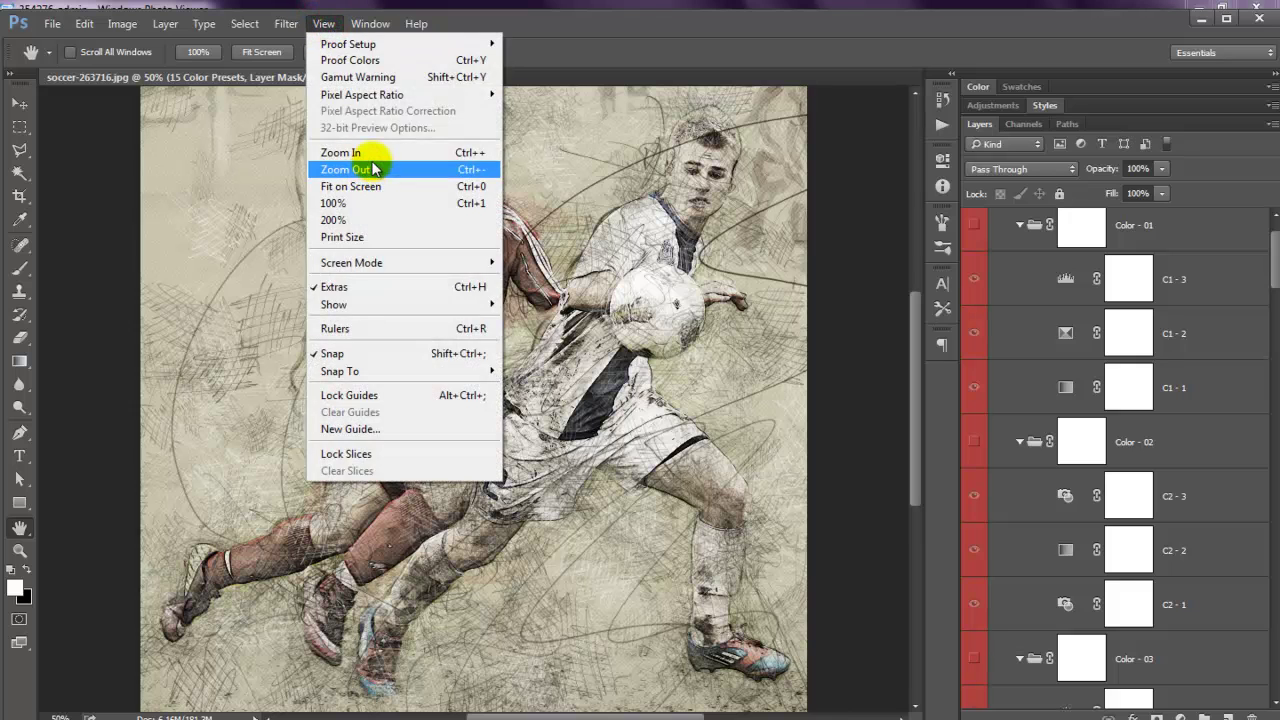
{"action": "left_click", "coordinate": [371, 165]}
{"action": "left_click", "coordinate": [323, 24]}
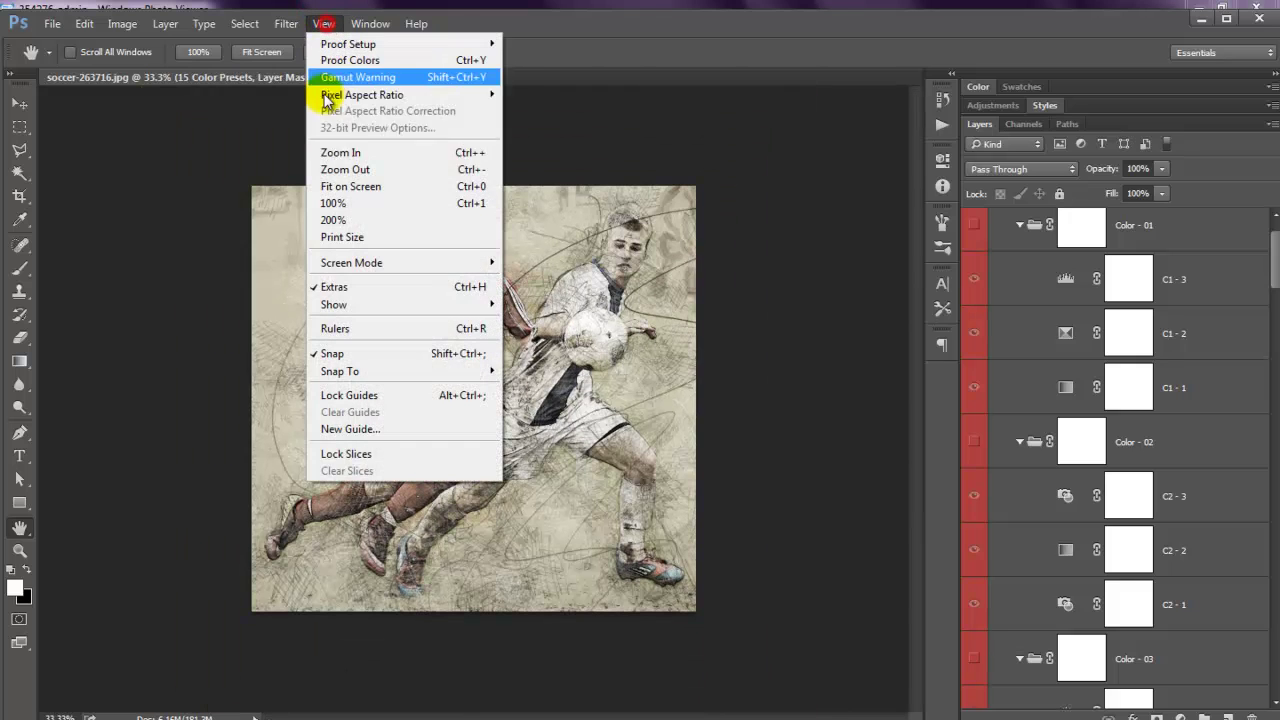
{"action": "left_click", "coordinate": [332, 185]}
{"action": "left_click", "coordinate": [323, 24]}
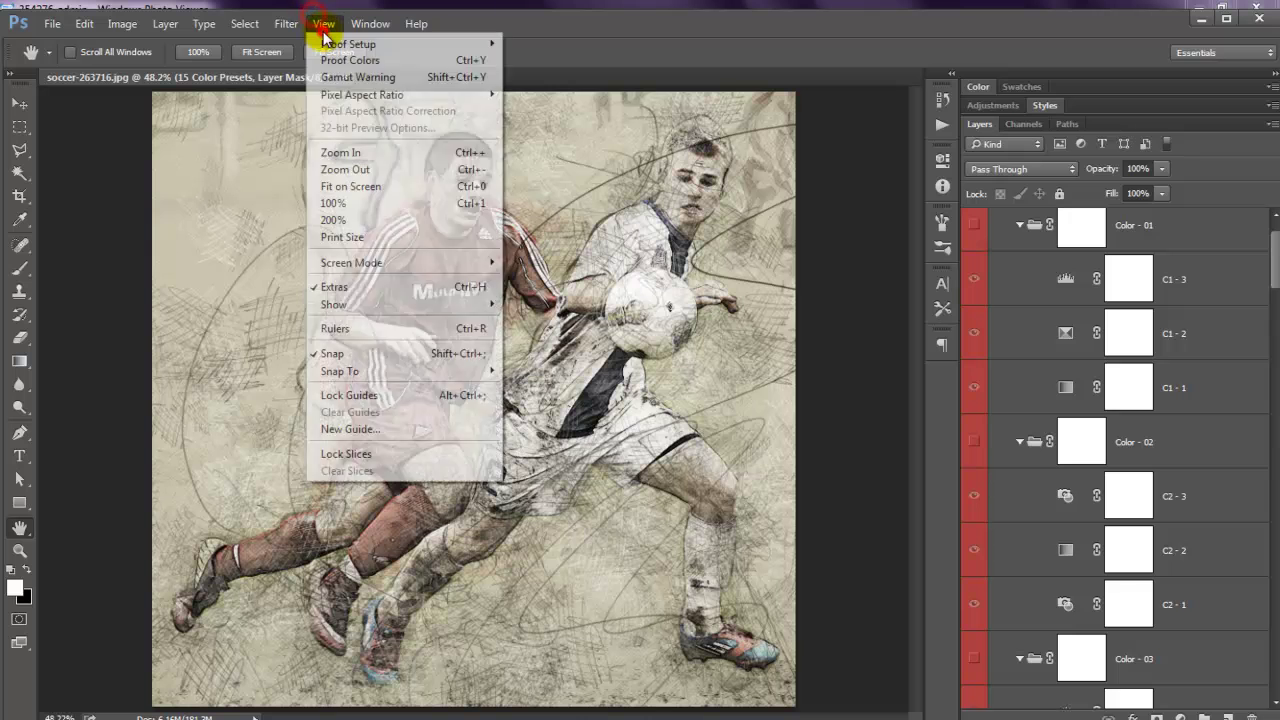
{"action": "left_click", "coordinate": [328, 152]}
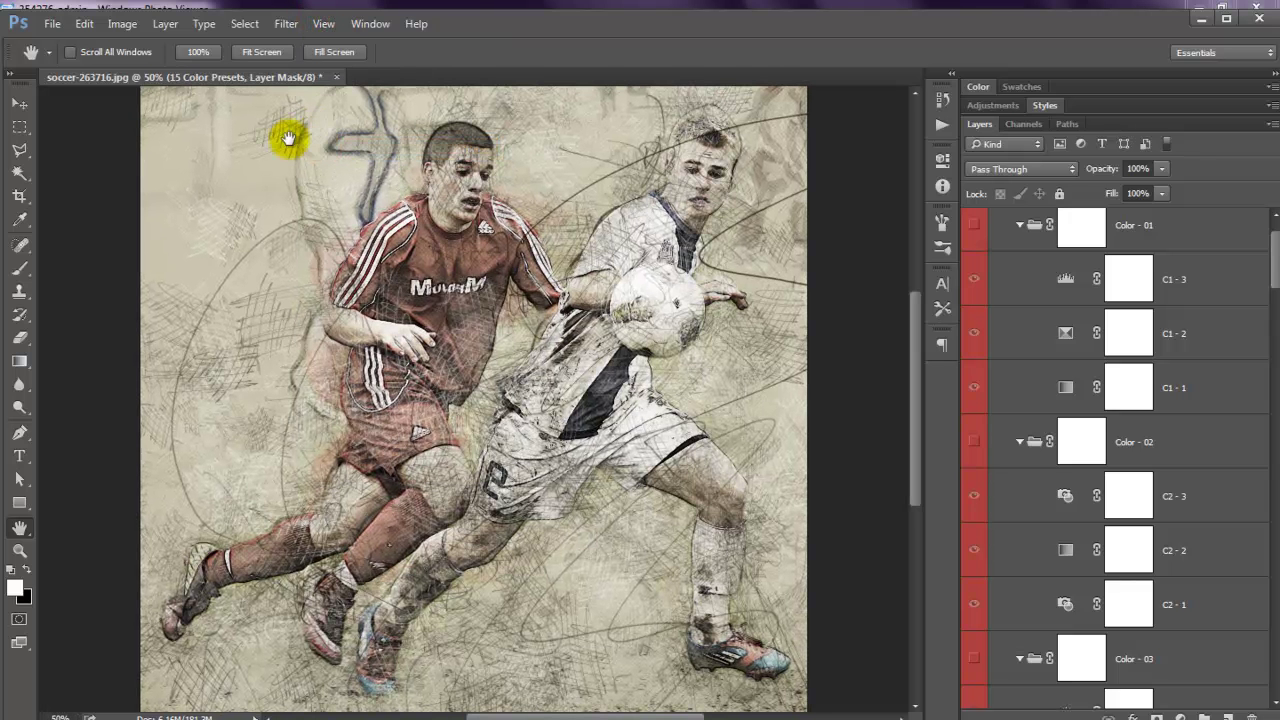
{"action": "left_click", "coordinate": [323, 24]}
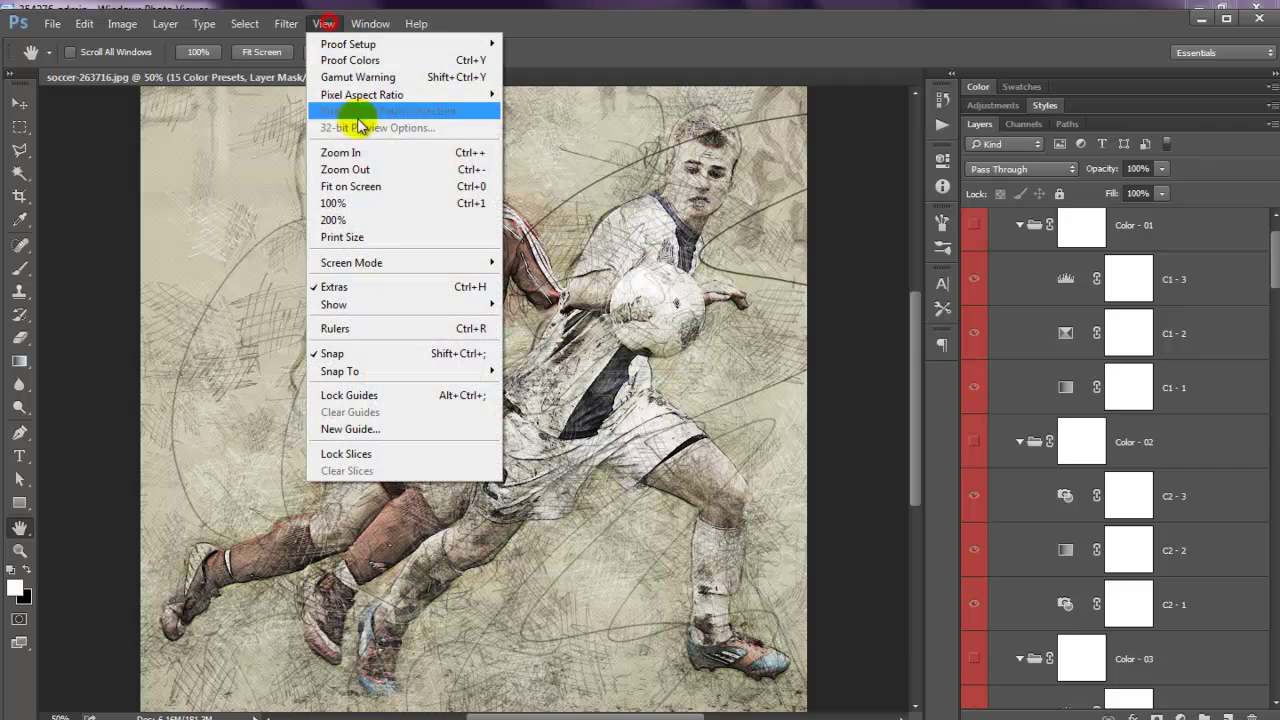
{"action": "left_click", "coordinate": [370, 152]}
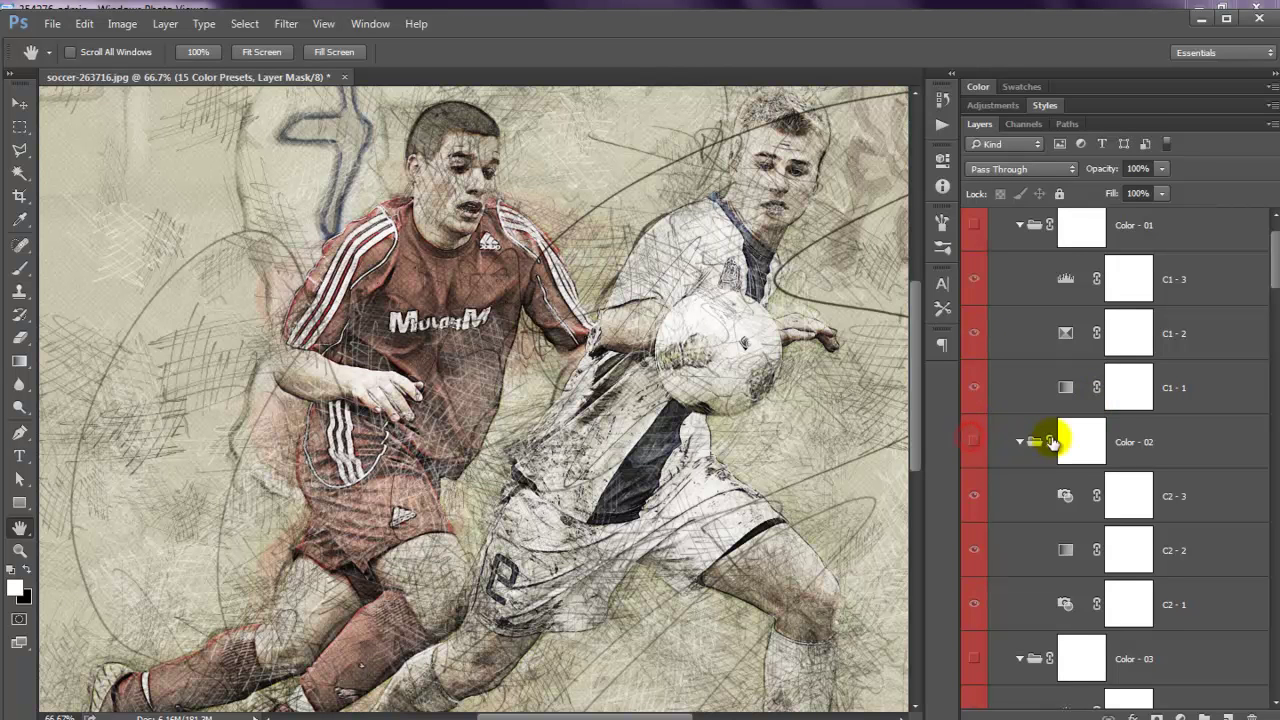
Preview and hide the presets Color - 03 through Color - 07 one by one.
{"action": "scroll", "coordinate": [1057, 434], "scroll_direction": "down", "scroll_amount": 2}
{"action": "left_click", "coordinate": [976, 545]}
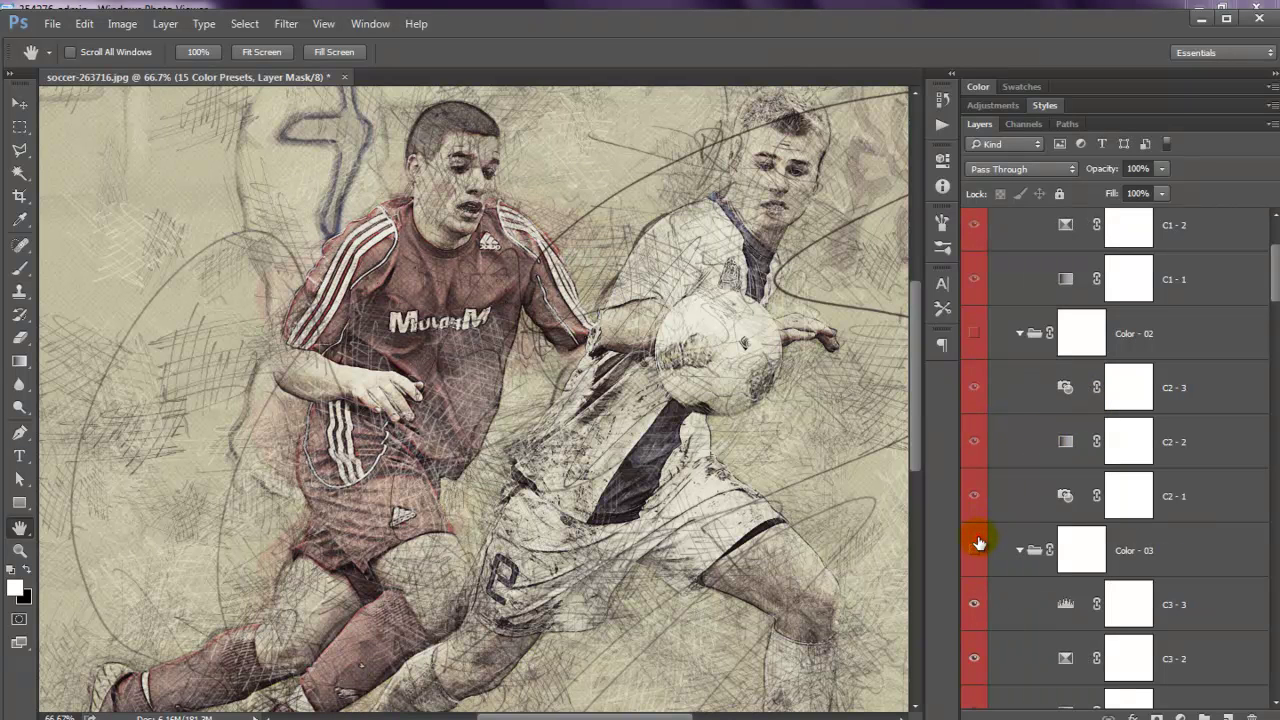
{"action": "left_click", "coordinate": [976, 545]}
{"action": "scroll", "coordinate": [1275, 275], "scroll_direction": "down", "scroll_amount": 5}
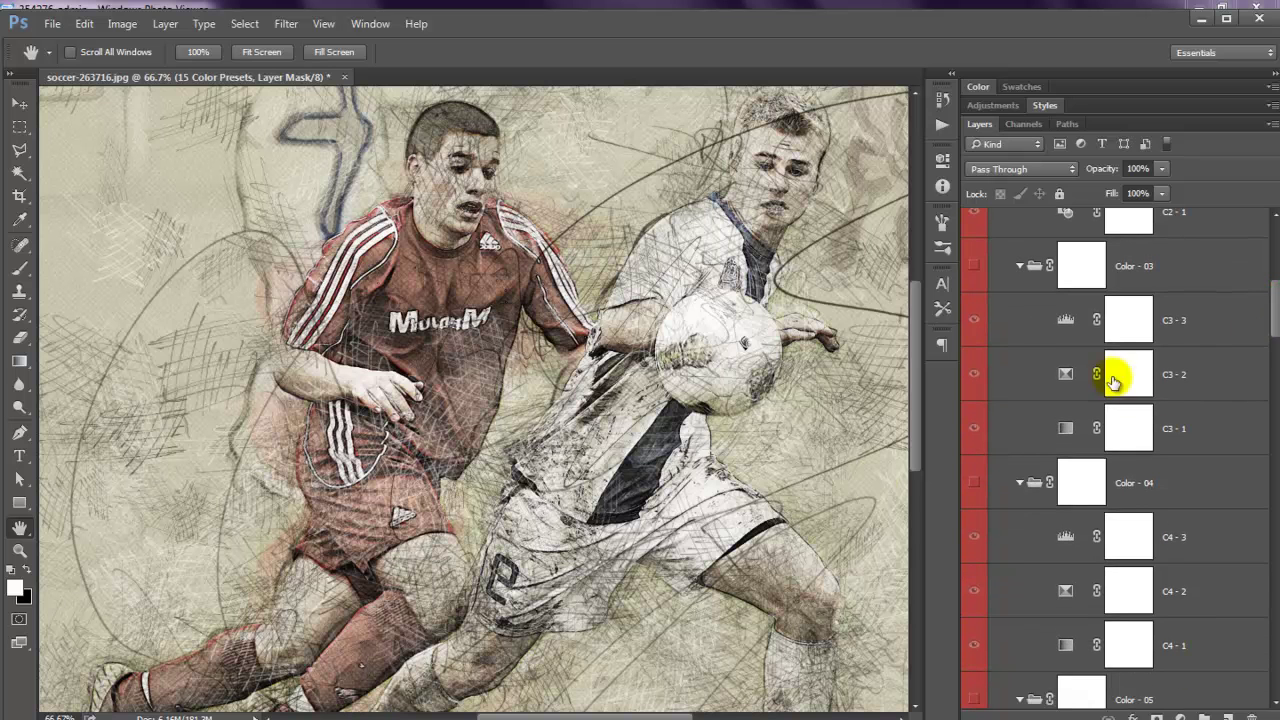
{"action": "left_click", "coordinate": [974, 484]}
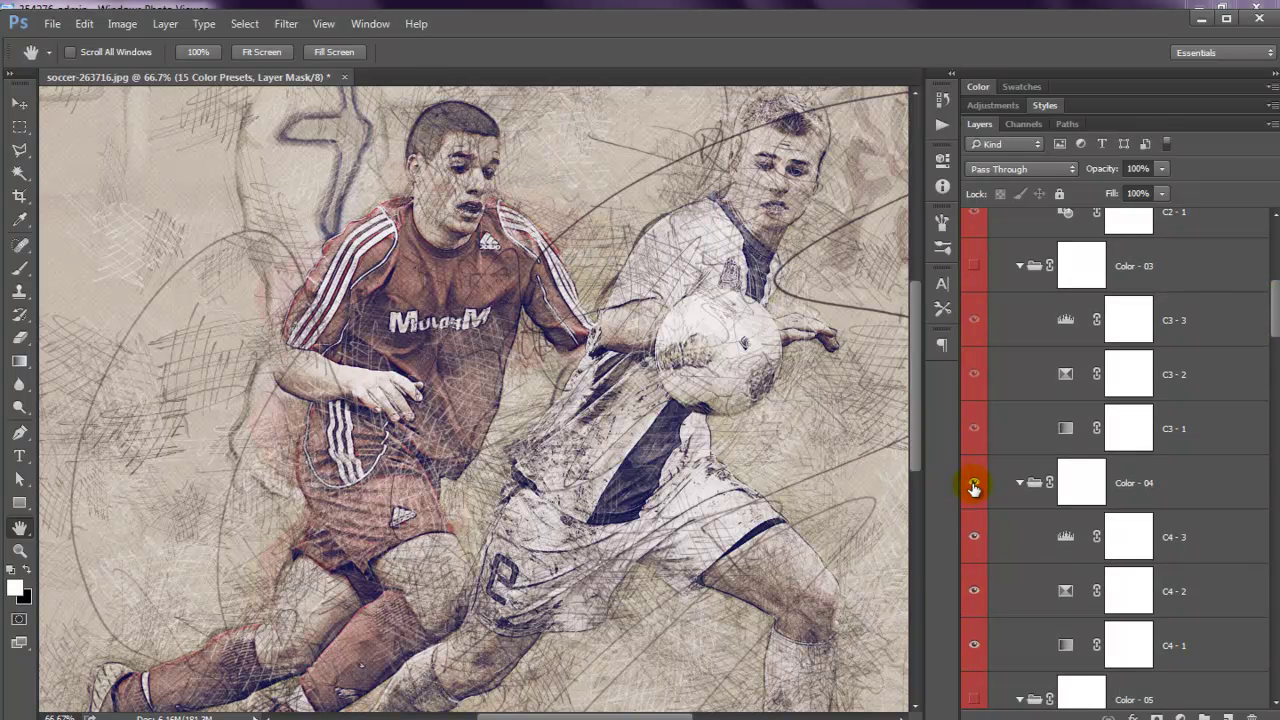
{"action": "left_click", "coordinate": [974, 485]}
{"action": "scroll", "coordinate": [976, 487], "scroll_direction": "down", "scroll_amount": 1}
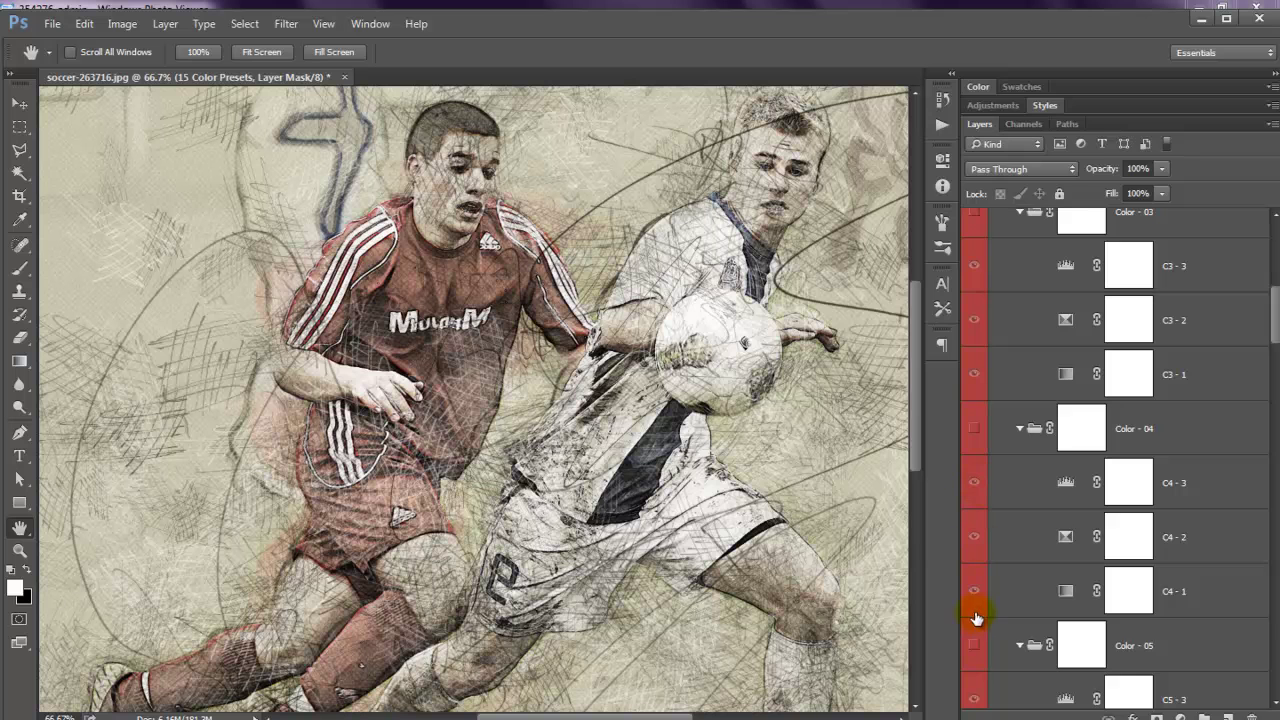
{"action": "left_click", "coordinate": [976, 648]}
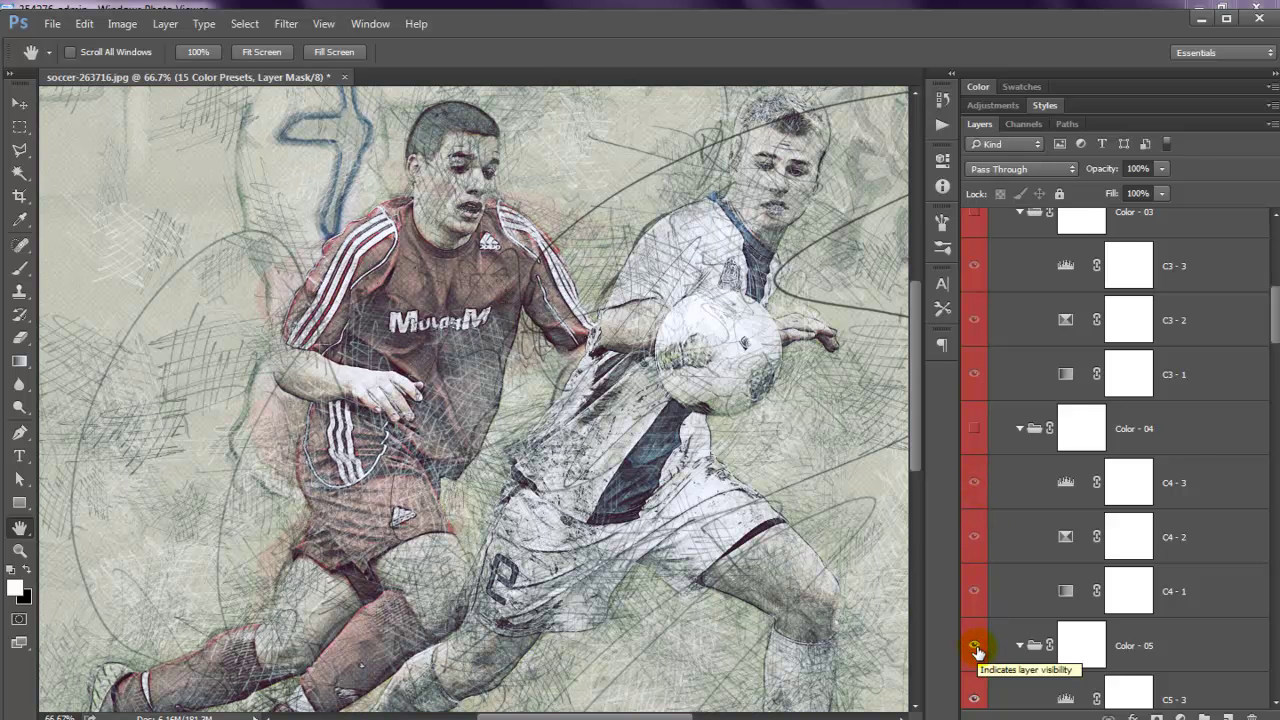
{"action": "left_click", "coordinate": [975, 649]}
{"action": "scroll", "coordinate": [1045, 615], "scroll_direction": "down", "scroll_amount": 5}
{"action": "left_click", "coordinate": [973, 596]}
{"action": "left_click", "coordinate": [973, 596]}
{"action": "scroll", "coordinate": [1050, 580], "scroll_direction": "down", "scroll_amount": 4}
{"action": "left_click", "coordinate": [975, 594]}
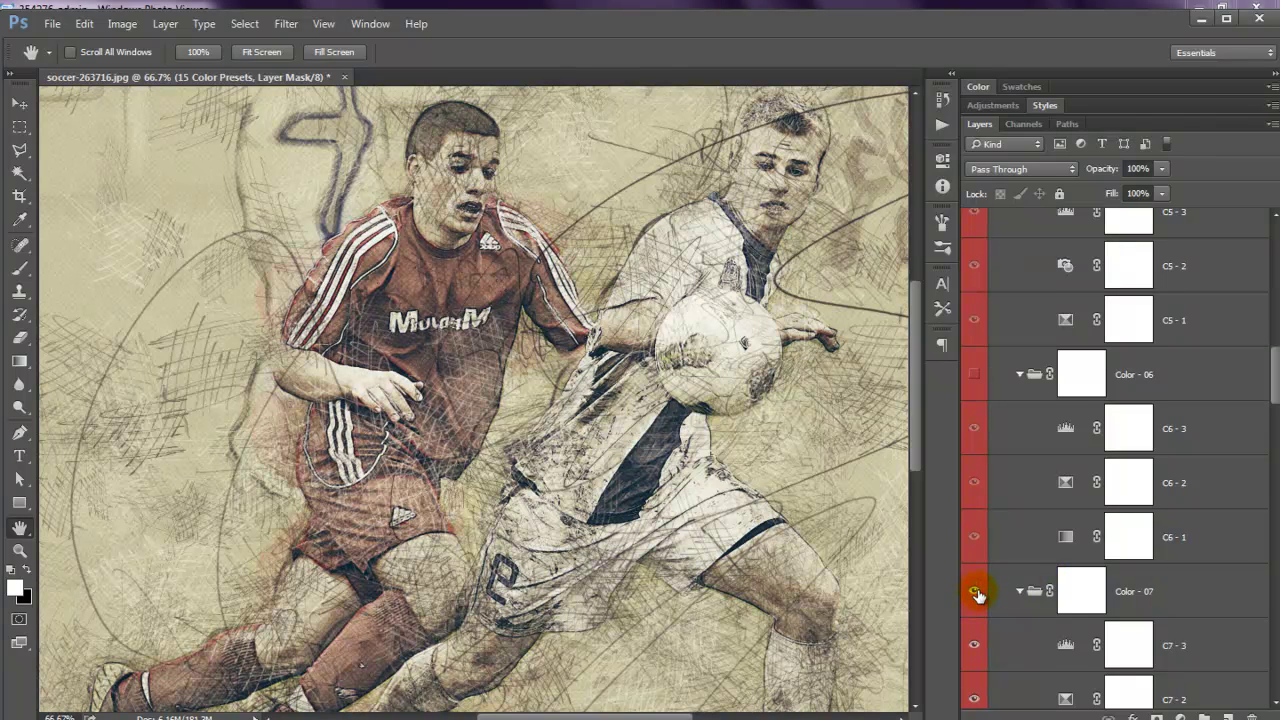
{"action": "left_click", "coordinate": [975, 594]}
Preview and hide Color - 08 through Color - 12, including the green and sepia tints.
{"action": "scroll", "coordinate": [980, 590], "scroll_direction": "down", "scroll_amount": 4}
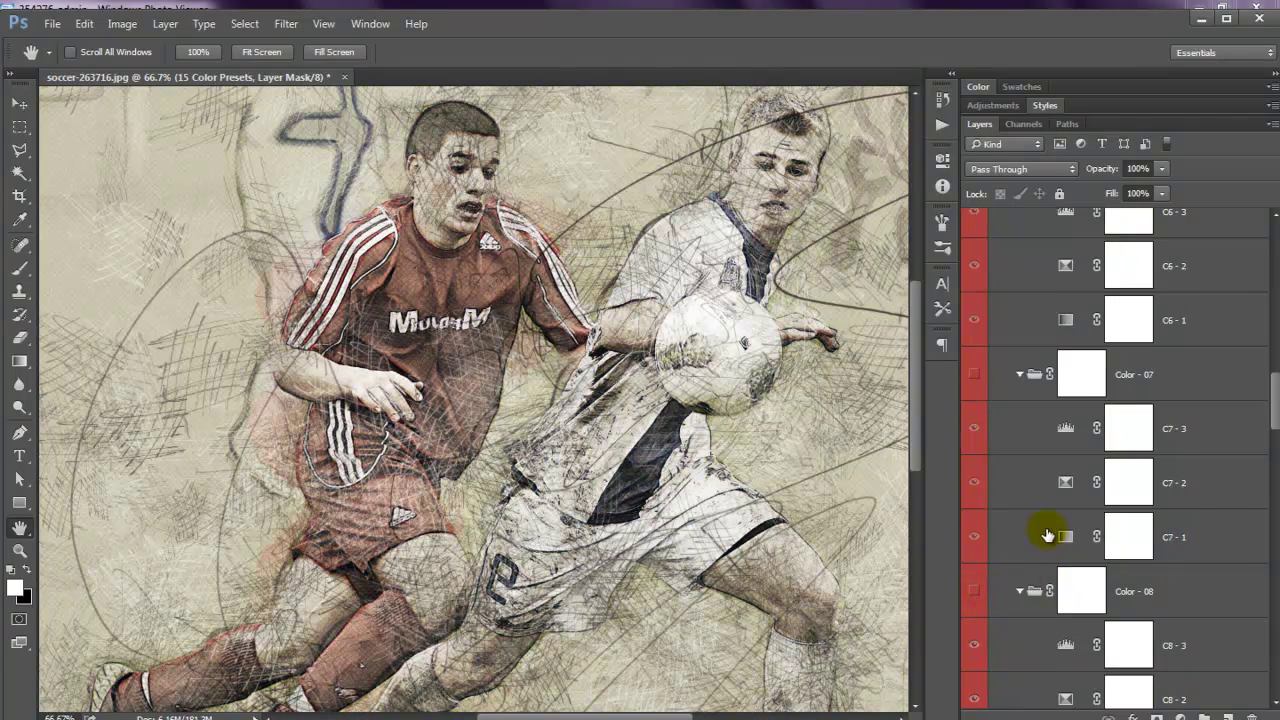
{"action": "left_click", "coordinate": [974, 591]}
{"action": "scroll", "coordinate": [1034, 571], "scroll_direction": "down", "scroll_amount": 4}
{"action": "left_click", "coordinate": [977, 594]}
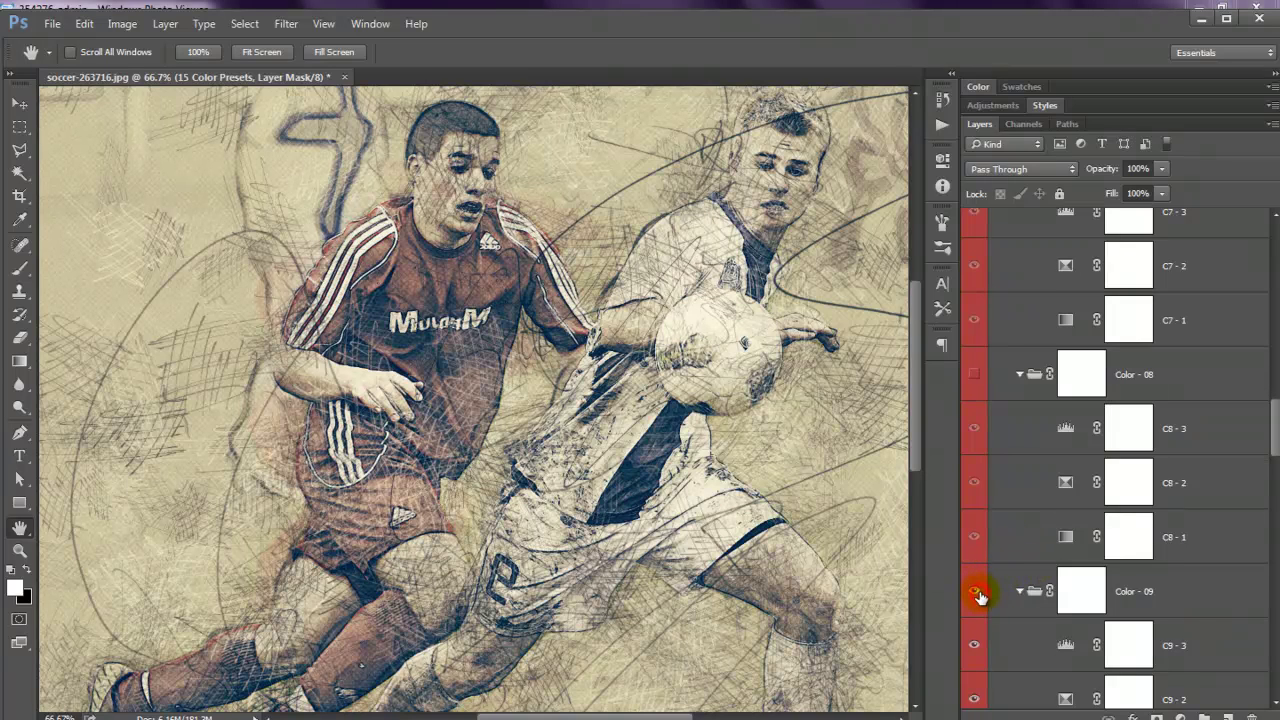
{"action": "left_click", "coordinate": [975, 594]}
{"action": "scroll", "coordinate": [1170, 514], "scroll_direction": "down", "scroll_amount": 4}
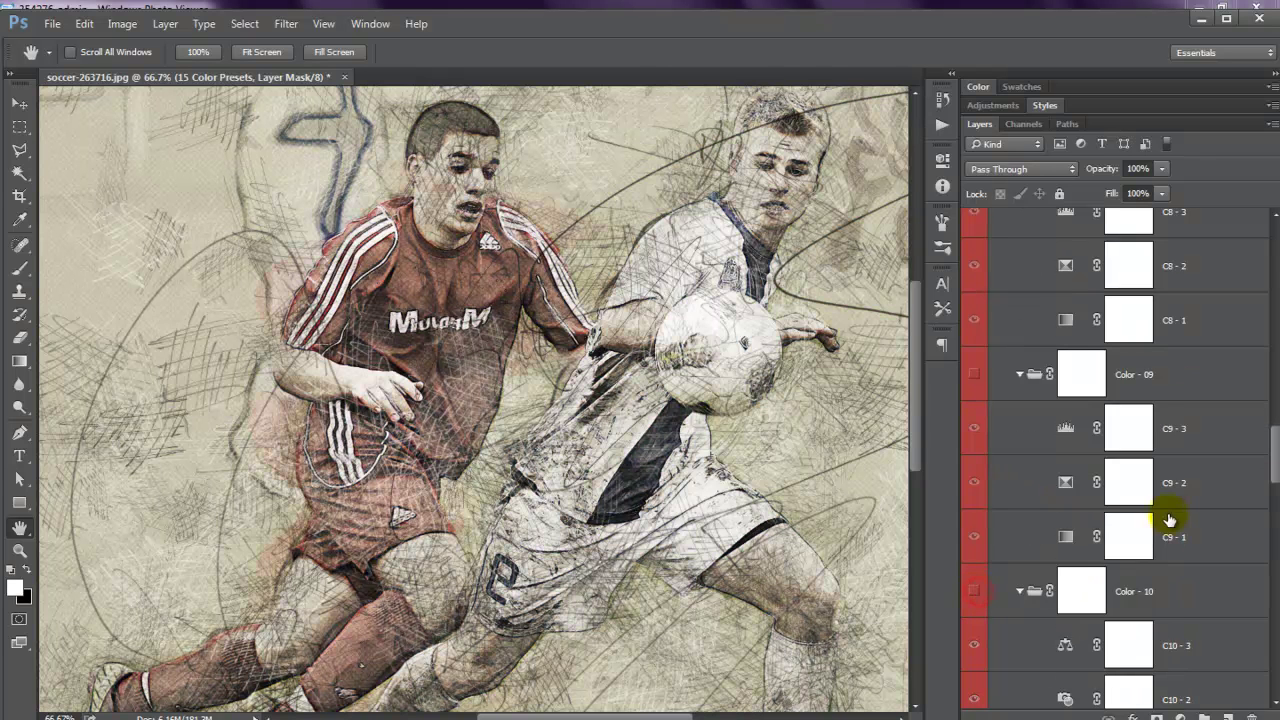
{"action": "left_click", "coordinate": [975, 594]}
{"action": "scroll", "coordinate": [1060, 534], "scroll_direction": "down", "scroll_amount": 4}
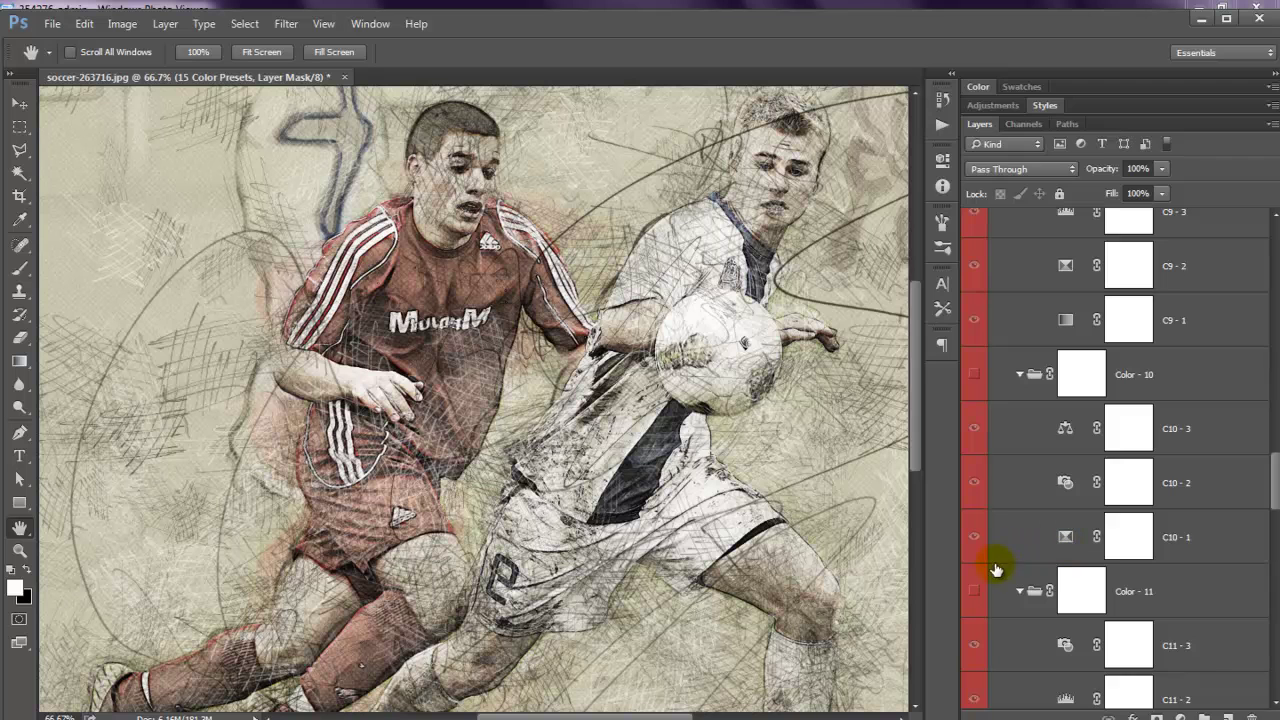
{"action": "left_click", "coordinate": [975, 591]}
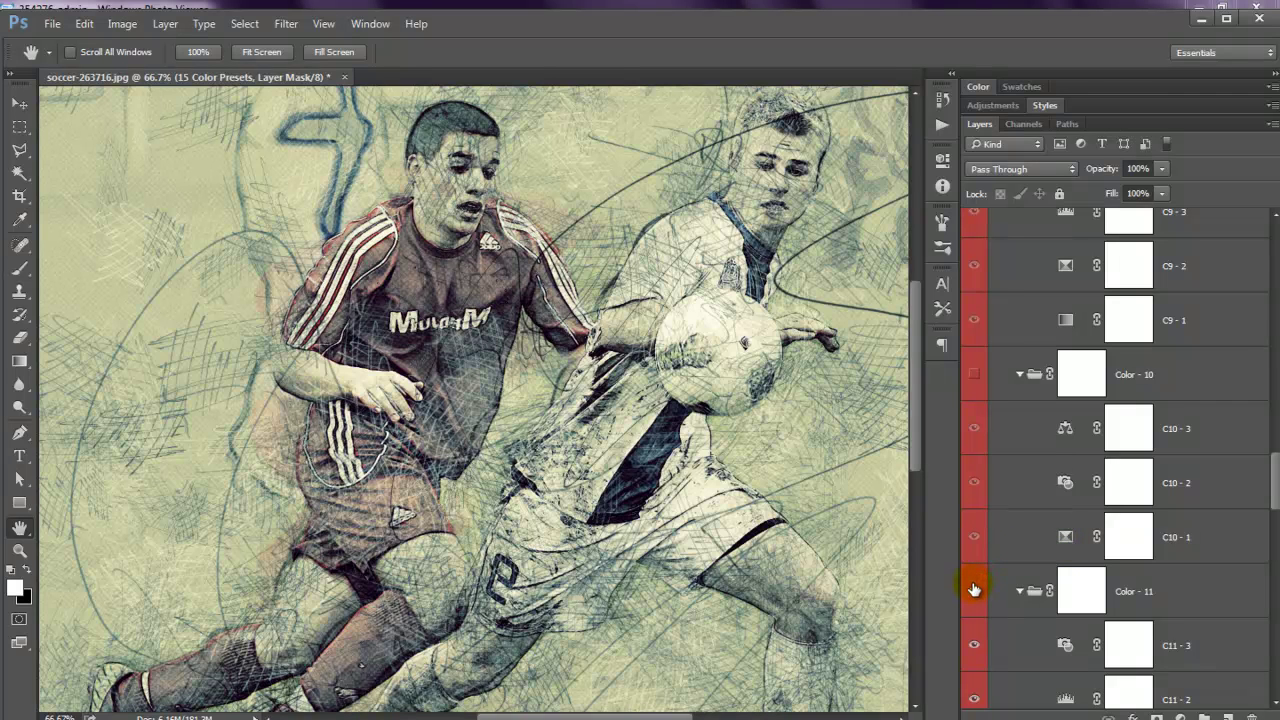
{"action": "left_click", "coordinate": [975, 591]}
{"action": "scroll", "coordinate": [1134, 534], "scroll_direction": "down", "scroll_amount": 3}
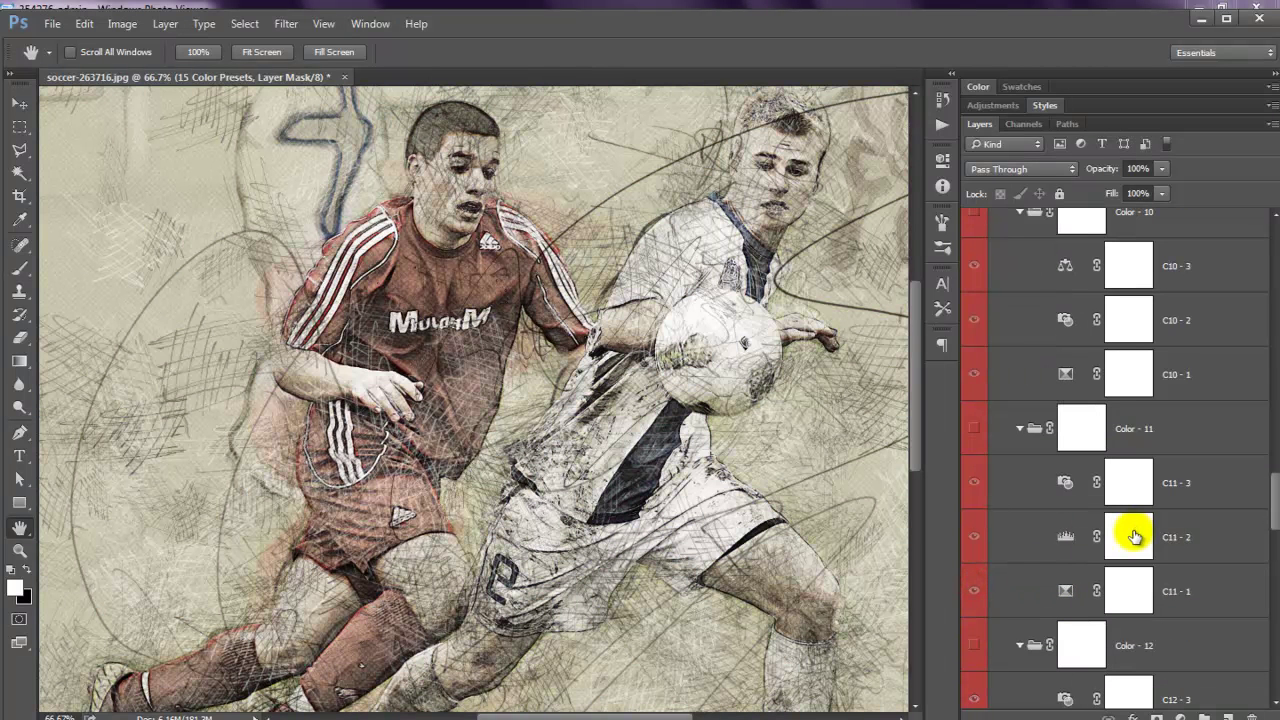
{"action": "left_click", "coordinate": [975, 645]}
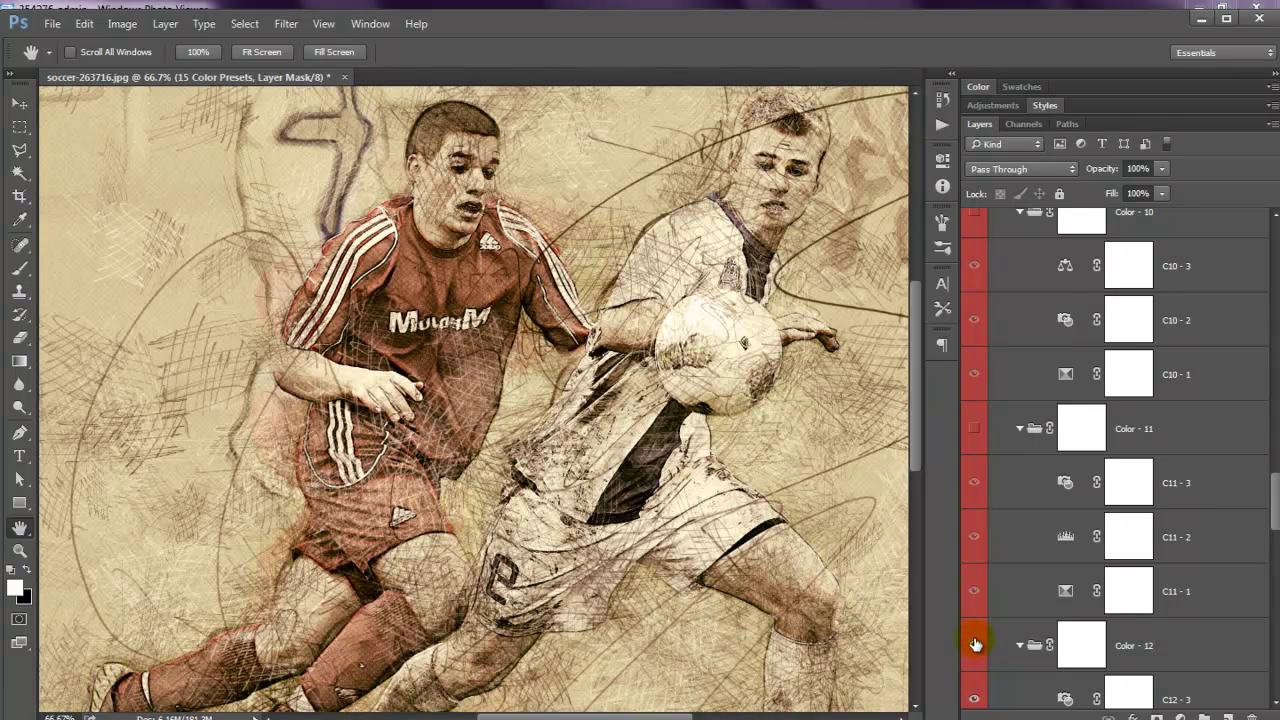
{"action": "left_click", "coordinate": [975, 645]}
Check Color - 13 and the cyan Color-14, keep Color-15's warm tint, and scroll Layers to the top.
{"action": "scroll", "coordinate": [1106, 523], "scroll_direction": "down", "scroll_amount": 5}
{"action": "left_click", "coordinate": [972, 590]}
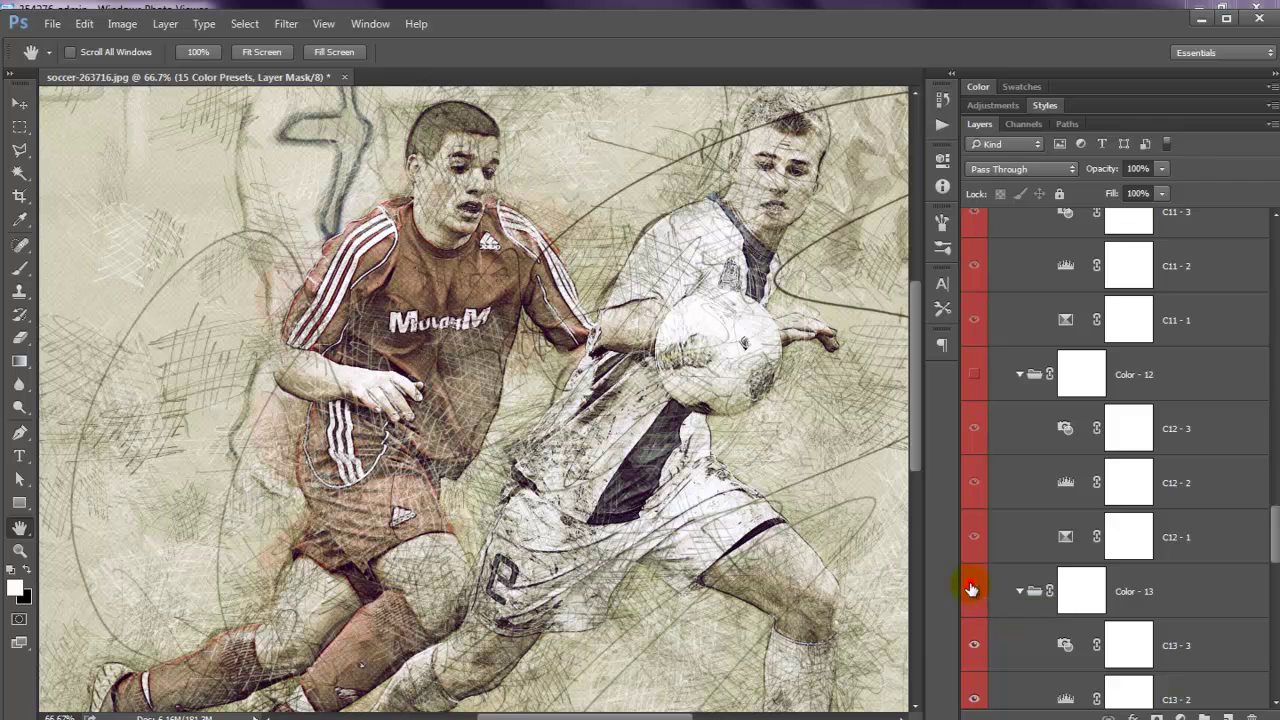
{"action": "left_click", "coordinate": [972, 590]}
{"action": "scroll", "coordinate": [1100, 550], "scroll_direction": "down", "scroll_amount": 3}
{"action": "left_click", "coordinate": [975, 646]}
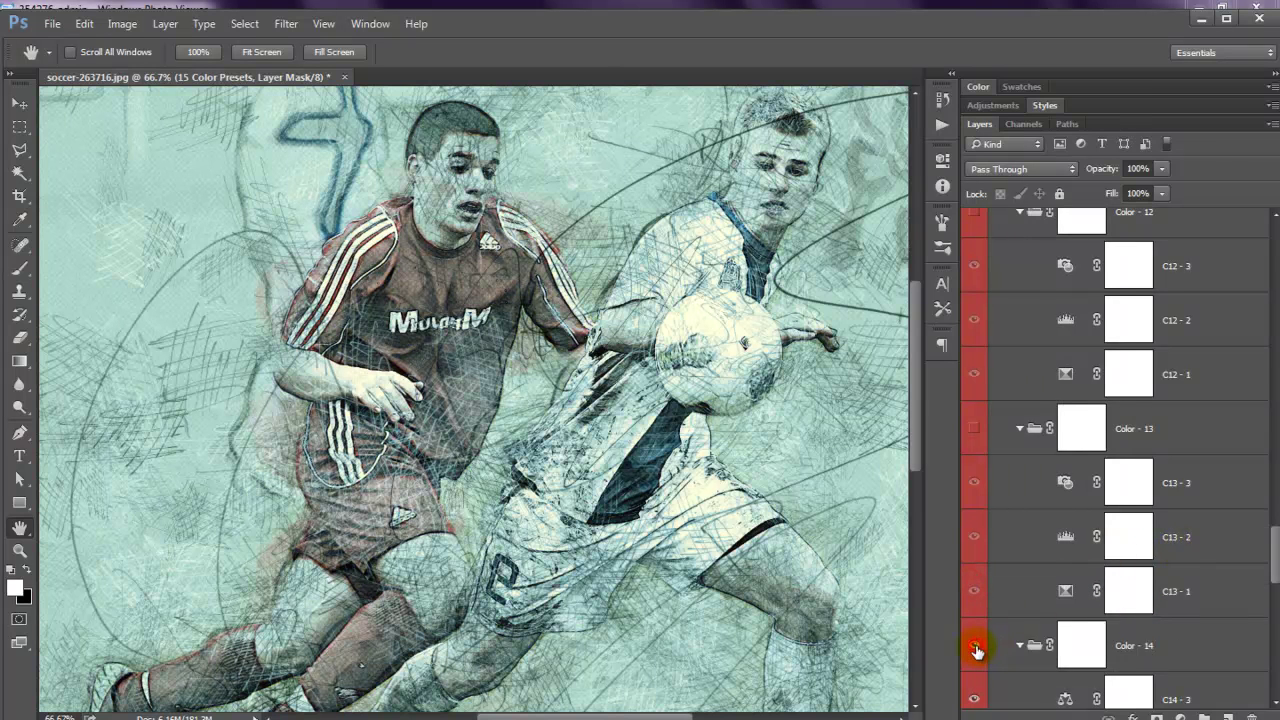
{"action": "left_click", "coordinate": [975, 649]}
{"action": "scroll", "coordinate": [977, 651], "scroll_direction": "down", "scroll_amount": 3}
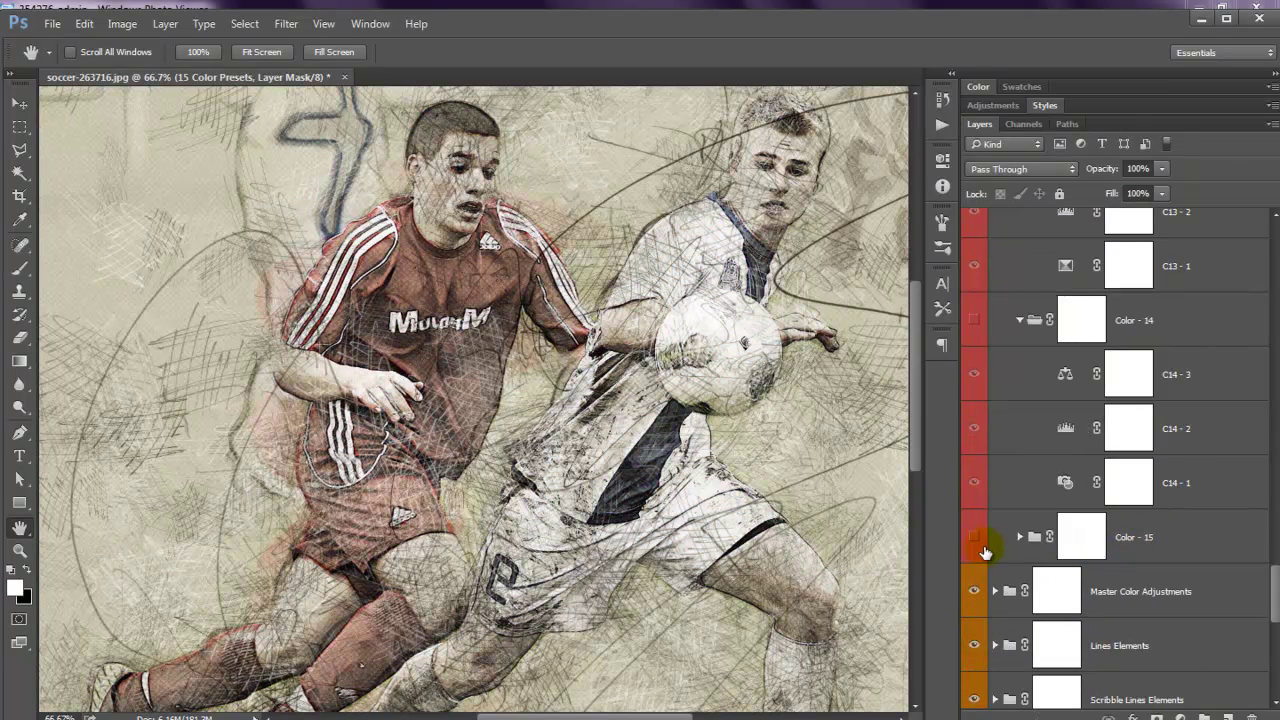
{"action": "left_click", "coordinate": [975, 543]}
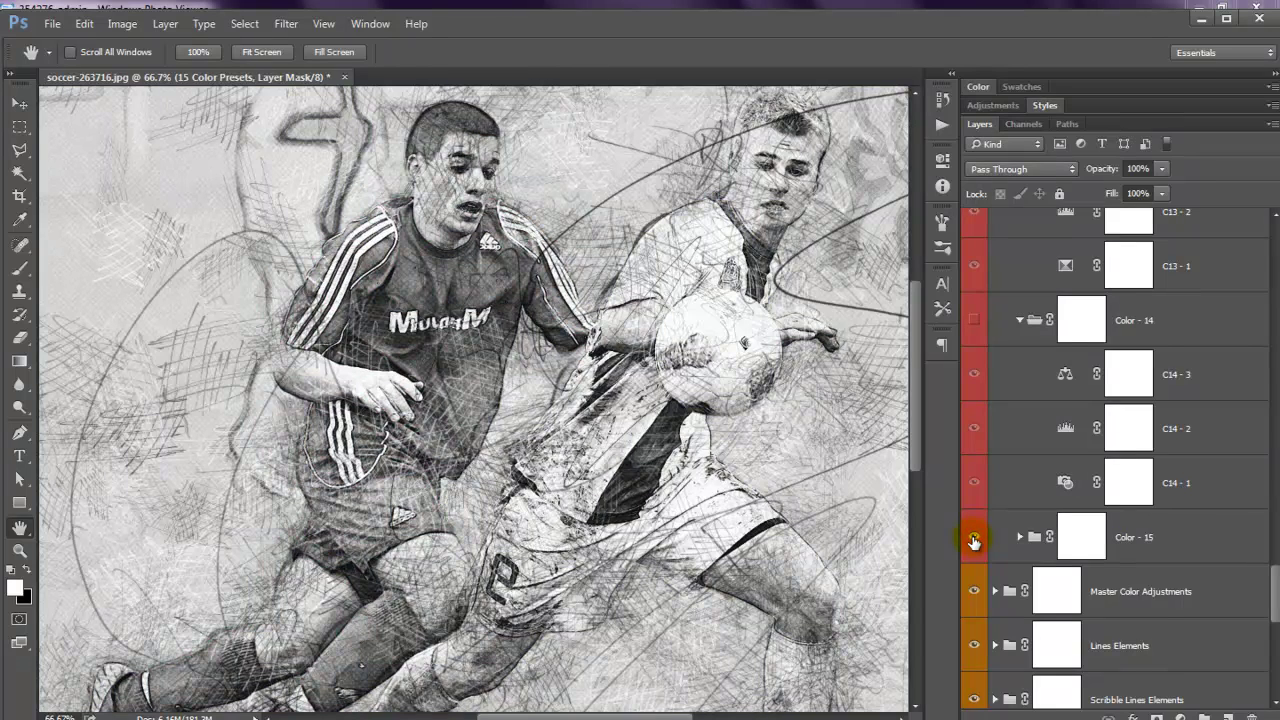
{"action": "left_click", "coordinate": [974, 541]}
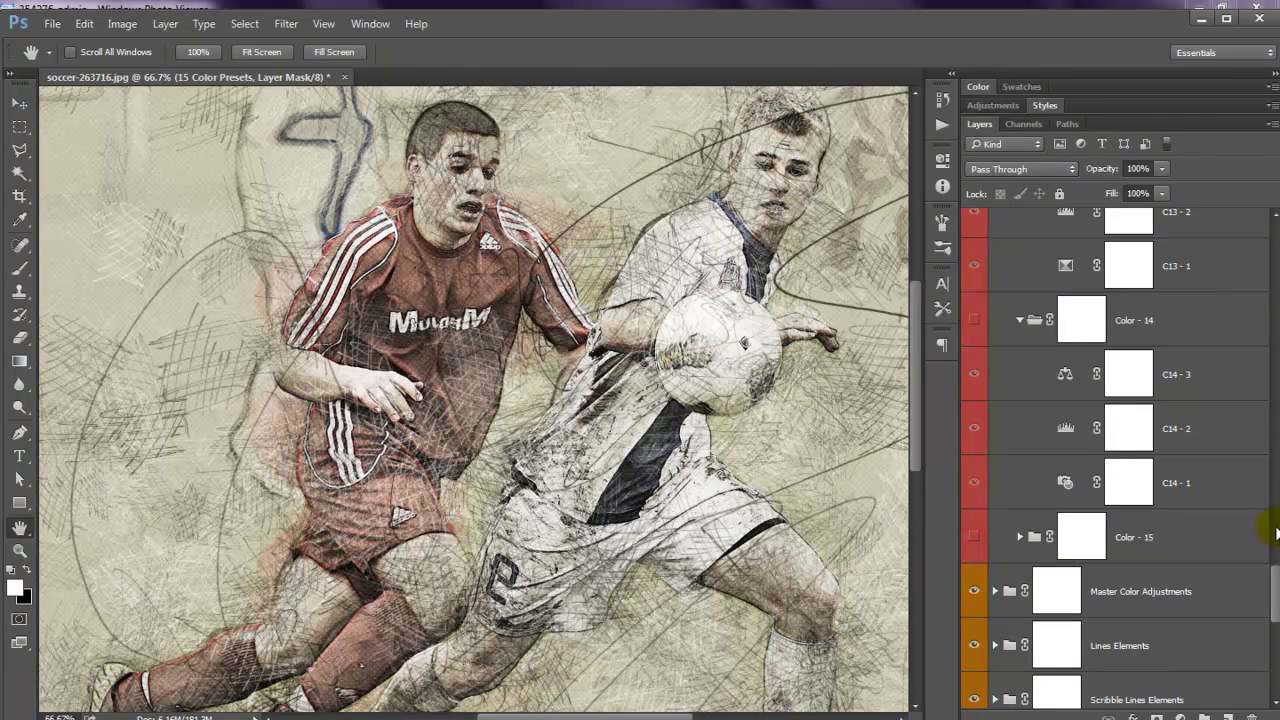
{"action": "left_click_drag", "start_coordinate": [1270, 591], "coordinate": [1272, 215]}
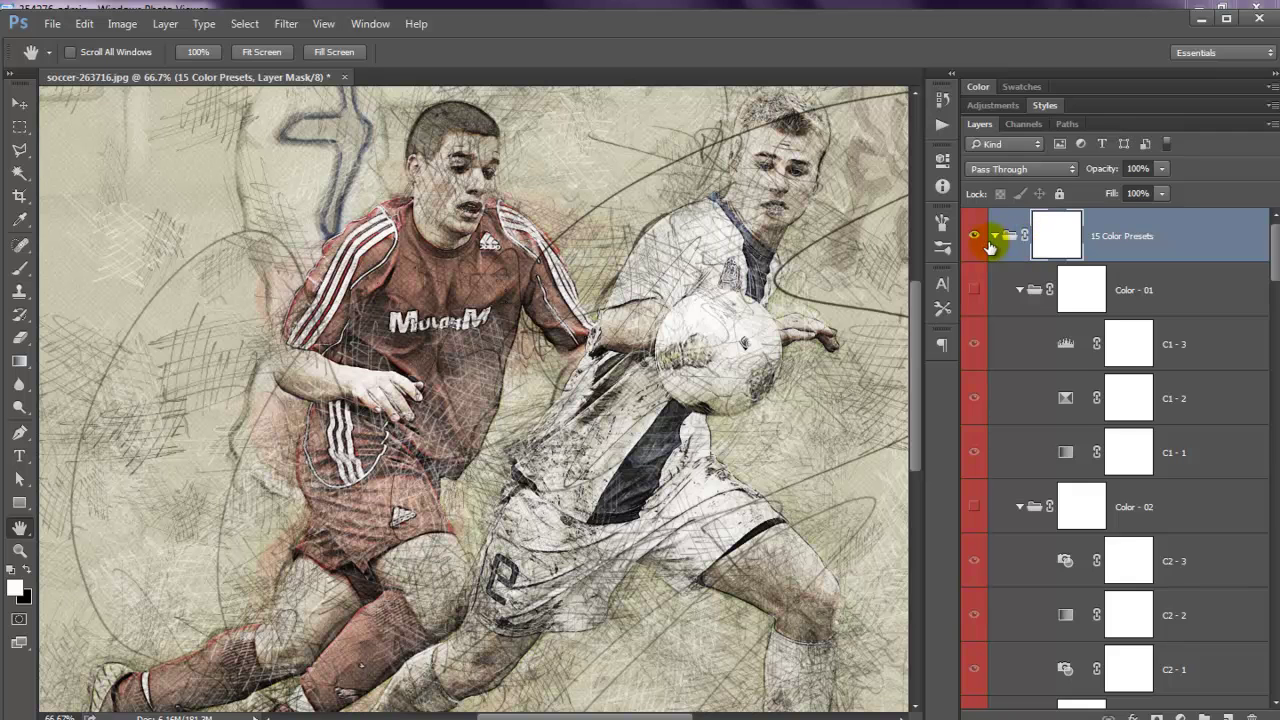
Collapse the color presets and select the '[Additional] - Sharpening' action.
{"action": "left_click", "coordinate": [995, 237]}
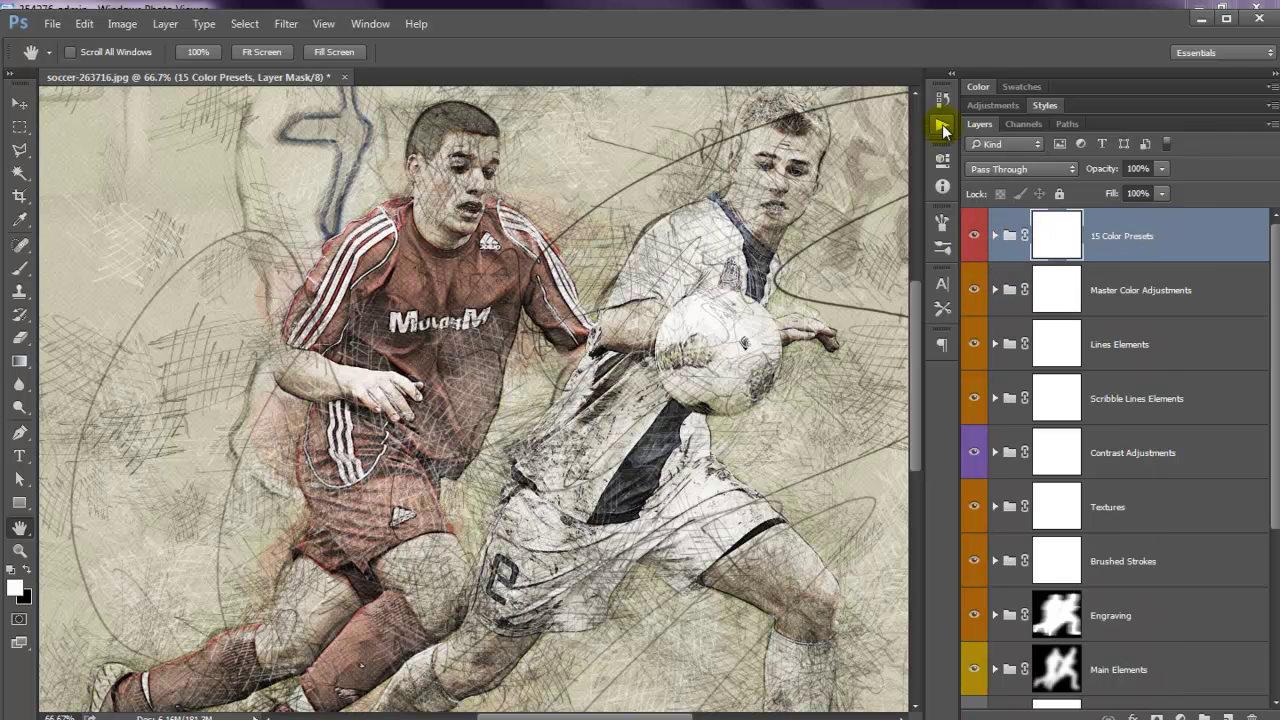
{"action": "left_click", "coordinate": [942, 124]}
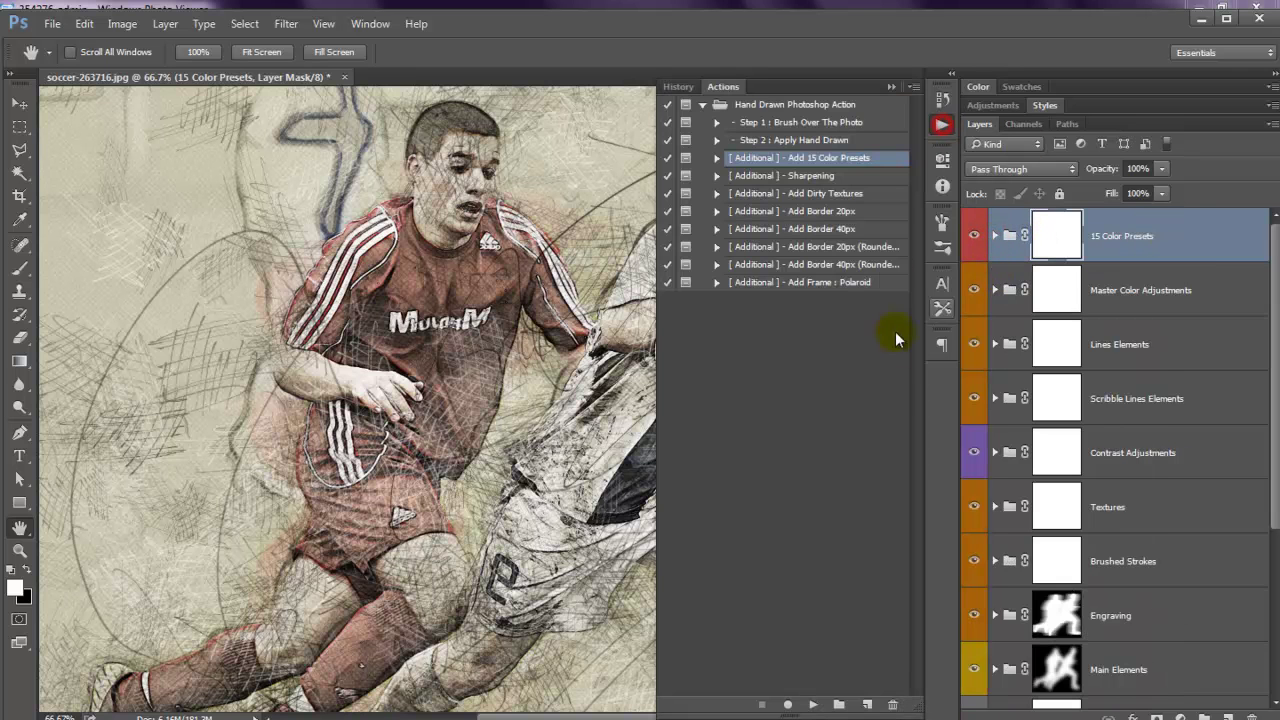
{"action": "left_click", "coordinate": [815, 176]}
{"action": "left_click", "coordinate": [793, 194]}
{"action": "left_click", "coordinate": [804, 229]}
{"action": "left_click", "coordinate": [806, 265]}
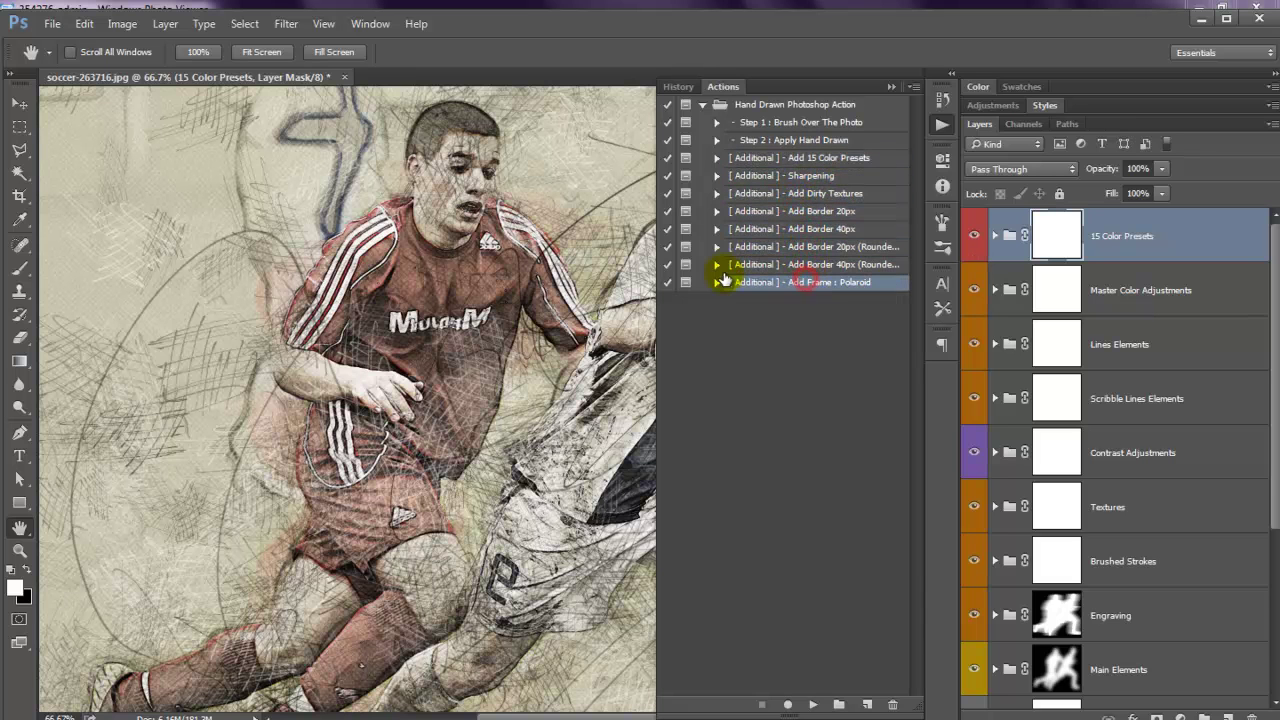
{"action": "left_click", "coordinate": [818, 177]}
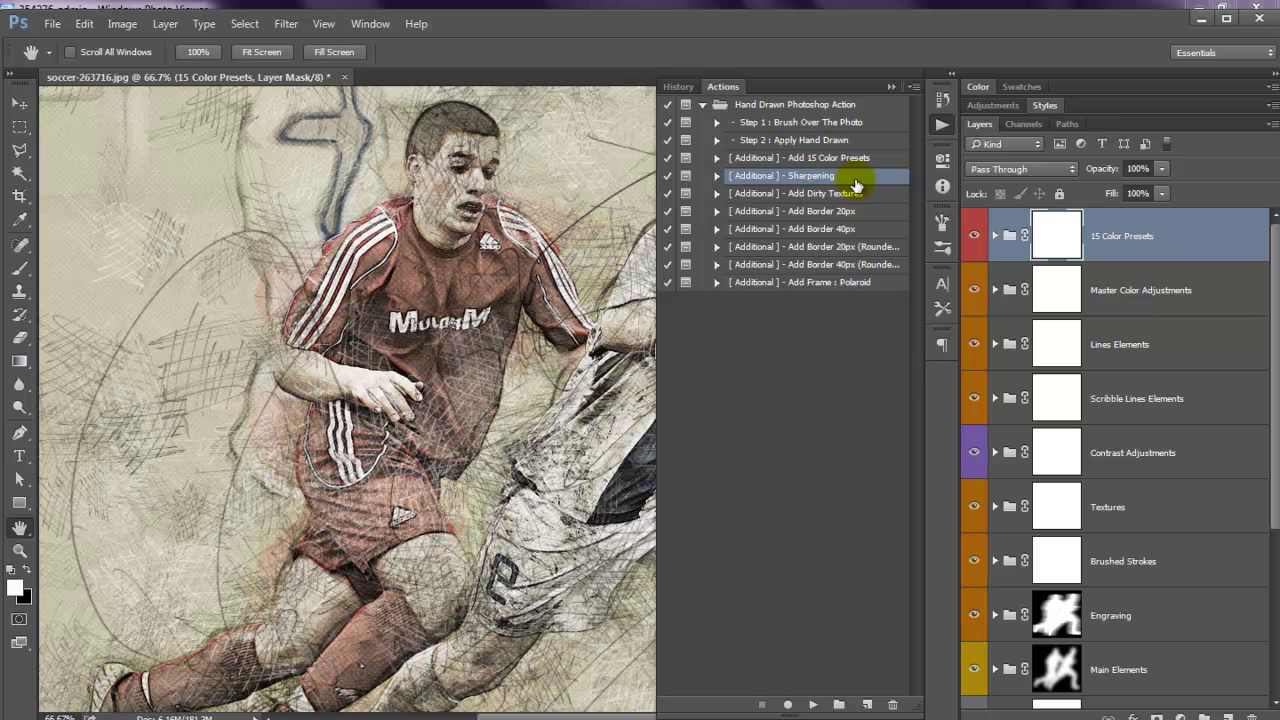
{"action": "left_click", "coordinate": [798, 194]}
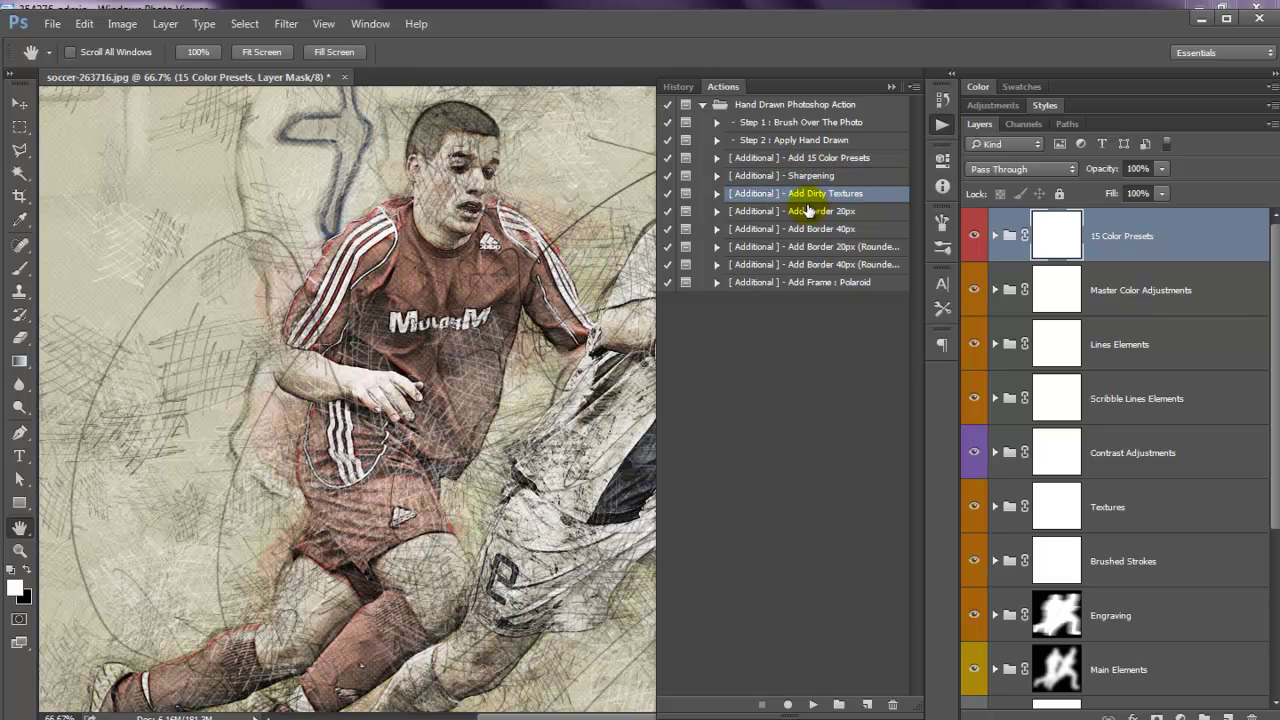
{"action": "left_click", "coordinate": [810, 176]}
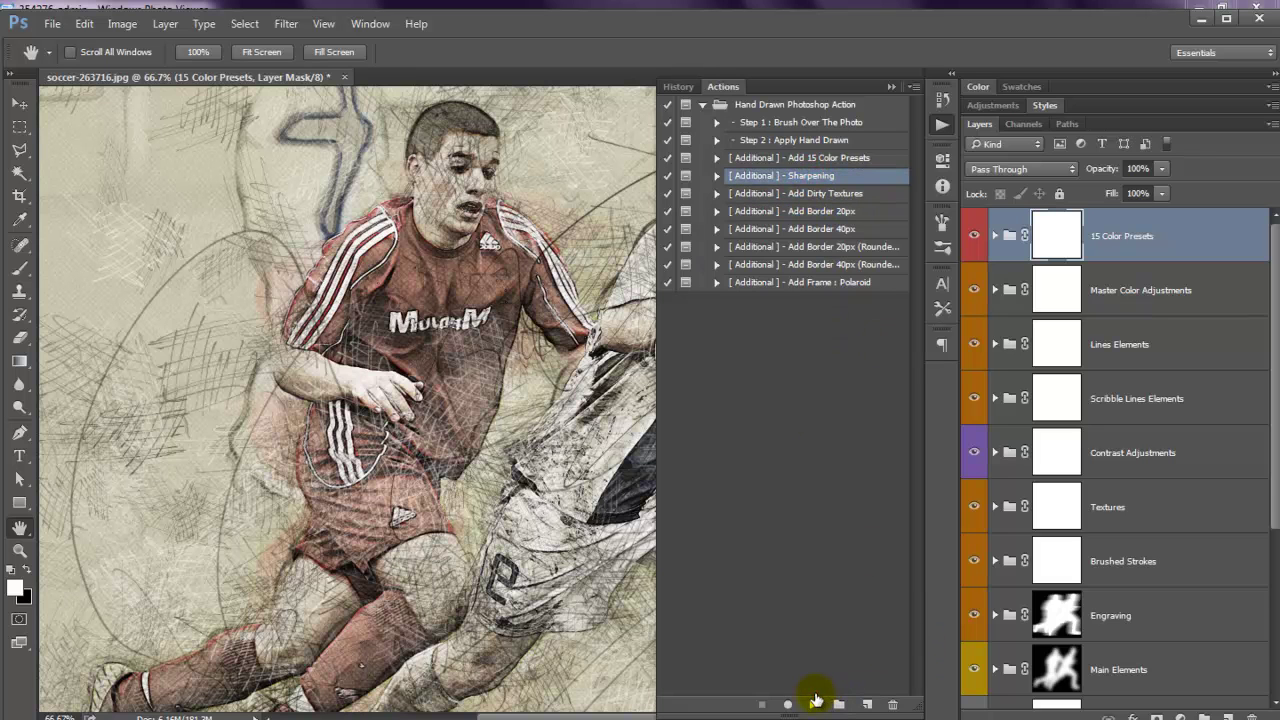
Run the Sharpening action, dismiss the message, and toggle the Sharpening group to compare.
{"action": "left_click", "coordinate": [814, 703]}
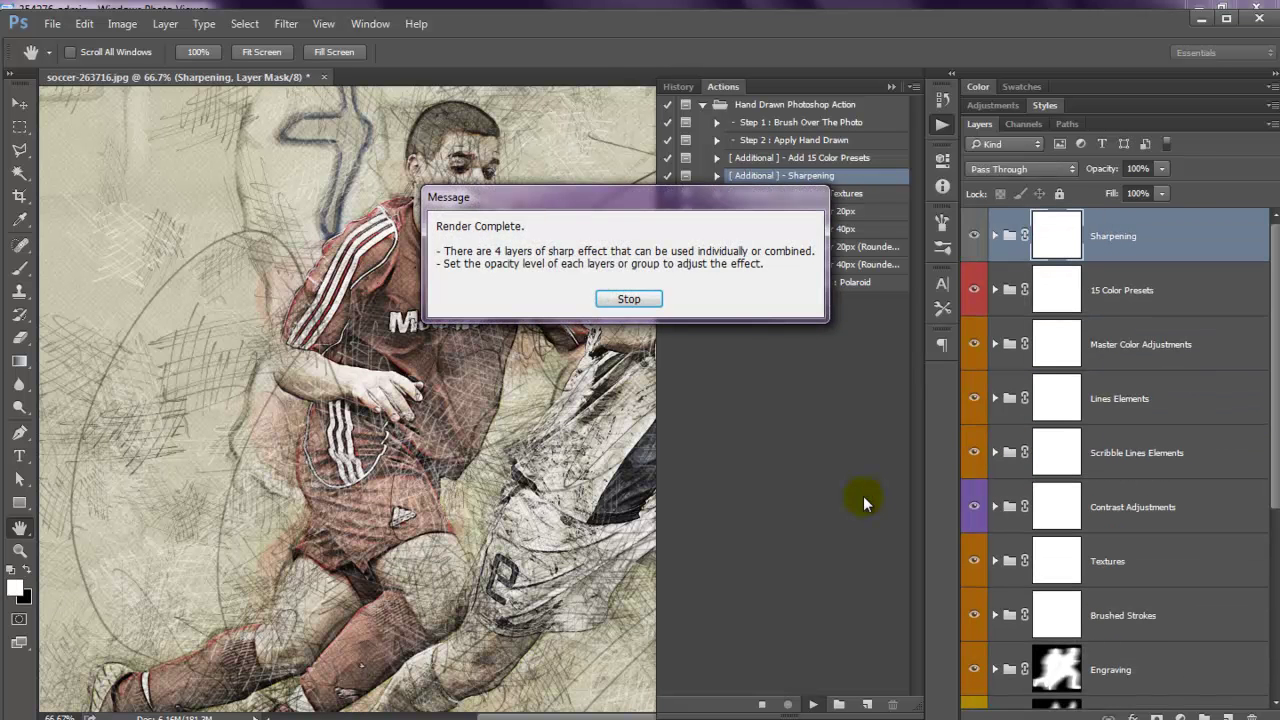
{"action": "left_click", "coordinate": [628, 298]}
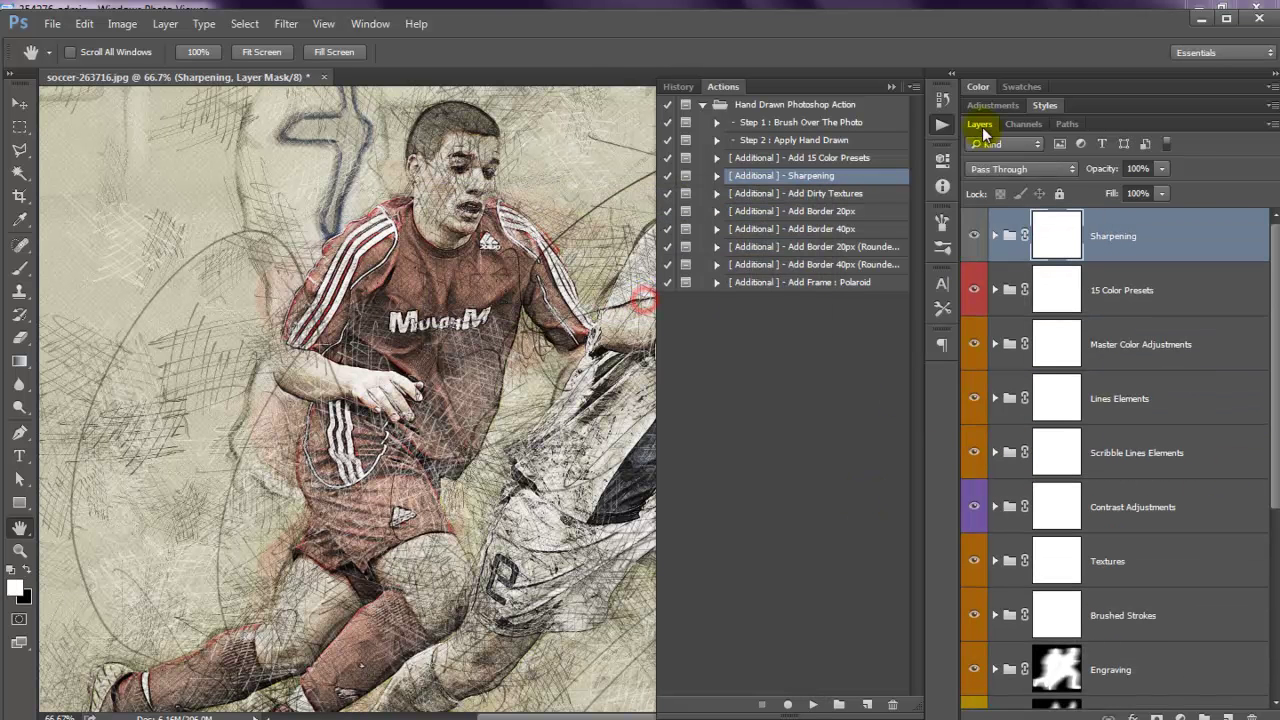
{"action": "left_click", "coordinate": [890, 86]}
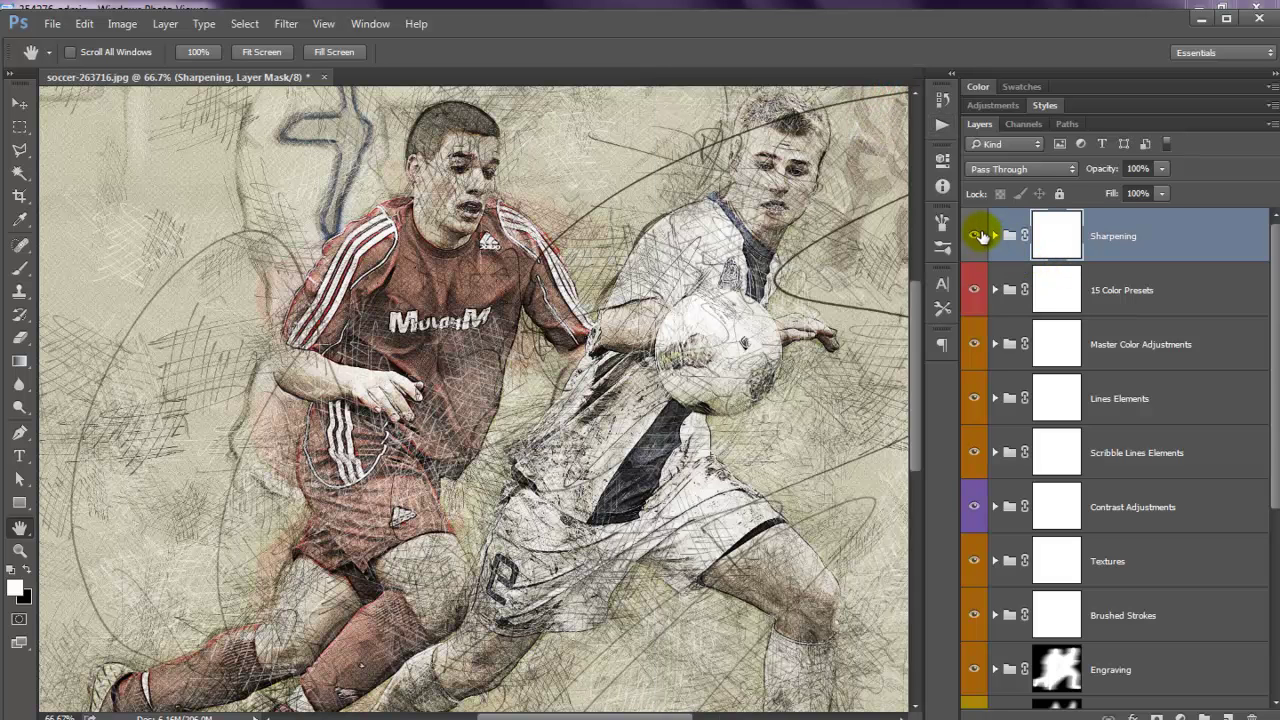
{"action": "left_click", "coordinate": [978, 235]}
{"action": "left_click", "coordinate": [978, 235]}
View the players' faces at 100% and toggle Sharpening off and on twice, leaving it visible.
{"action": "left_click", "coordinate": [978, 235]}
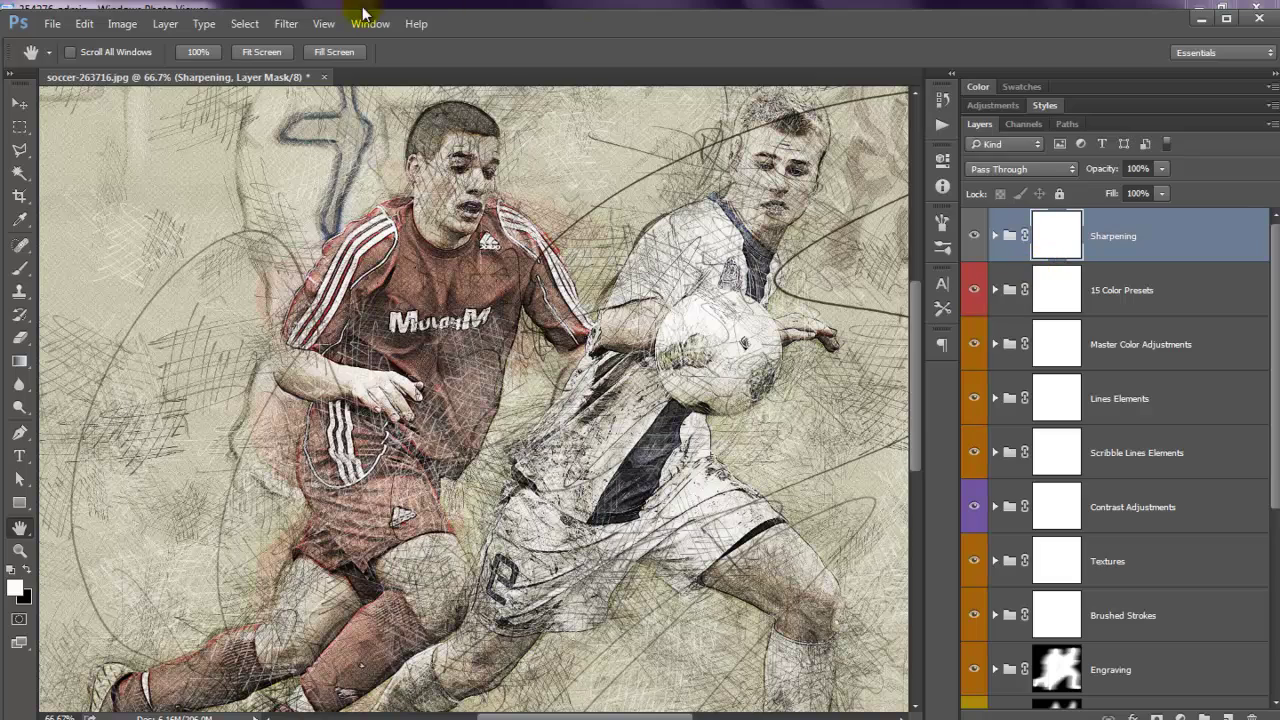
{"action": "left_click", "coordinate": [323, 23]}
{"action": "left_click", "coordinate": [364, 204]}
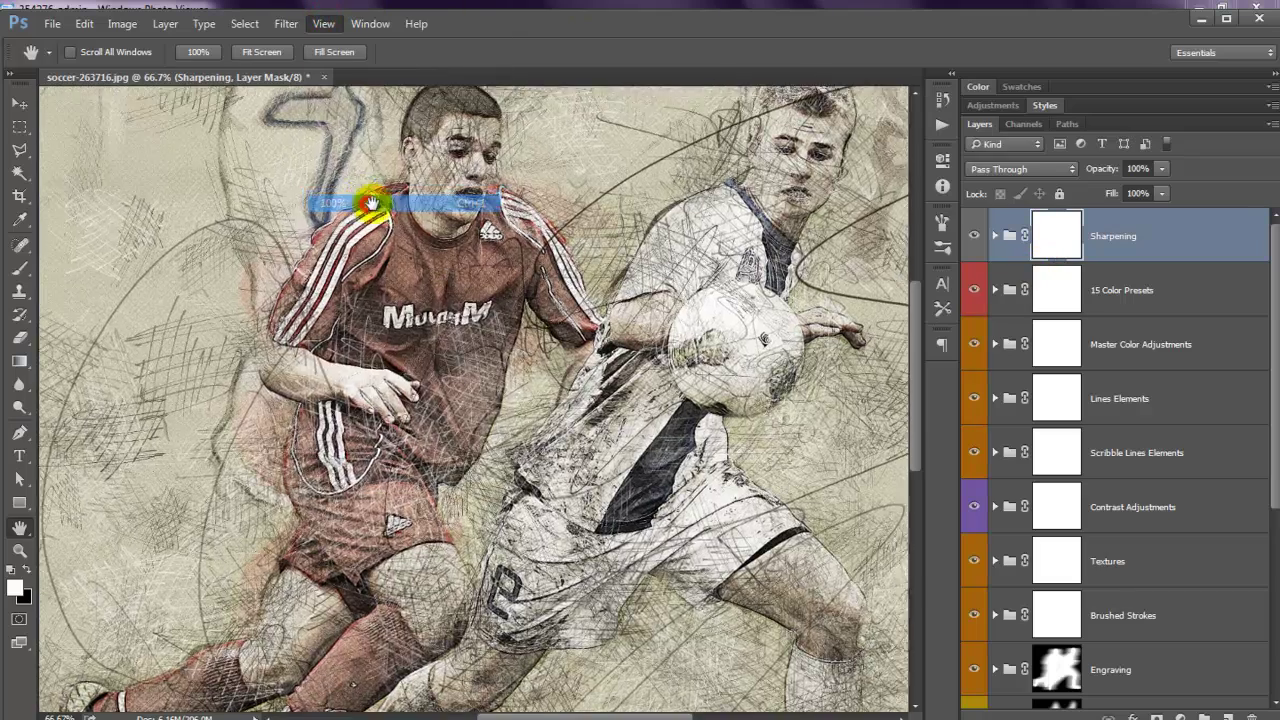
{"action": "mouse_move", "coordinate": [499, 243]}
{"action": "left_mouse_down"}
{"action": "mouse_move", "coordinate": [514, 377]}
{"action": "mouse_move", "coordinate": [491, 406]}
{"action": "mouse_move", "coordinate": [329, 406]}
{"action": "mouse_move", "coordinate": [358, 403]}
{"action": "left_mouse_up"}
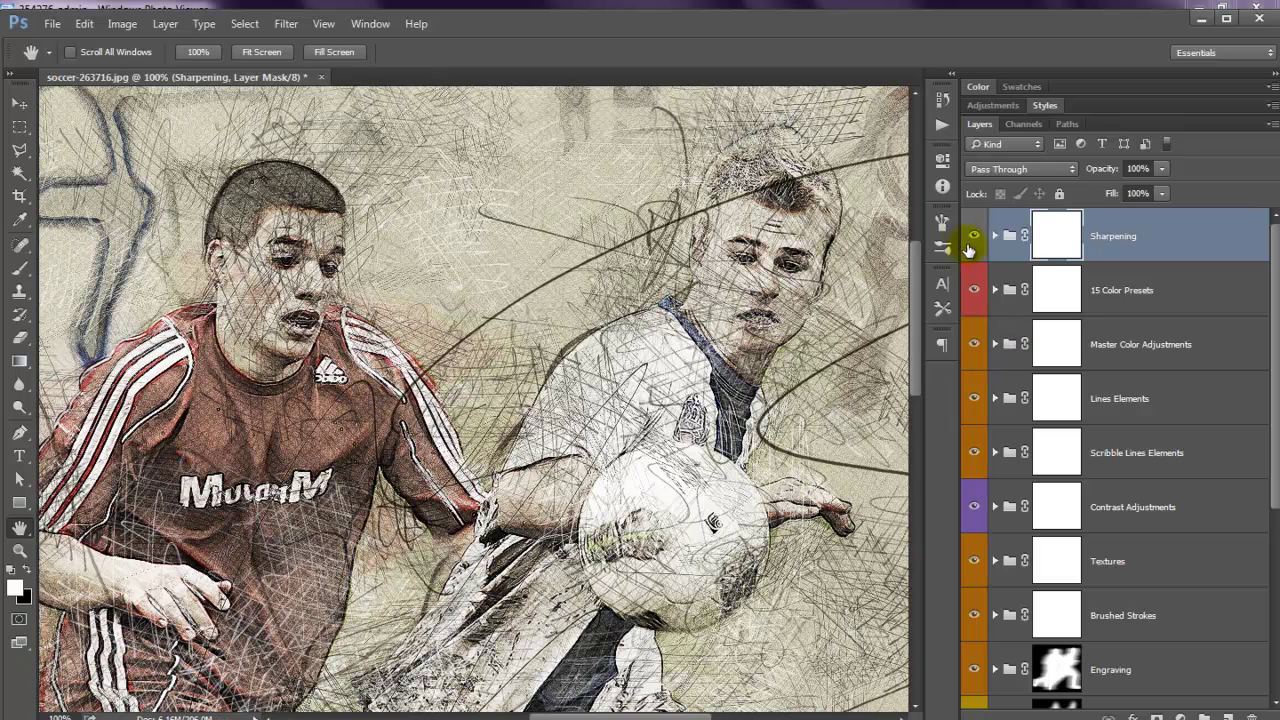
{"action": "left_click", "coordinate": [970, 236]}
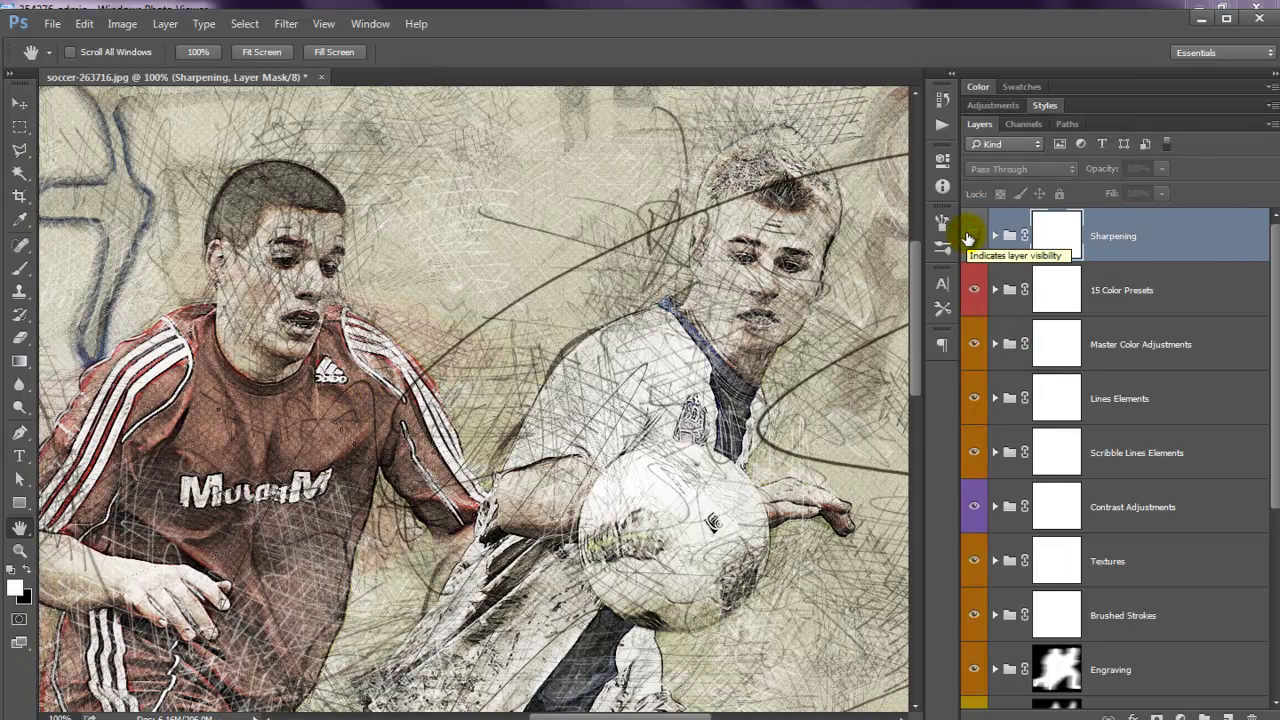
{"action": "left_click", "coordinate": [970, 238]}
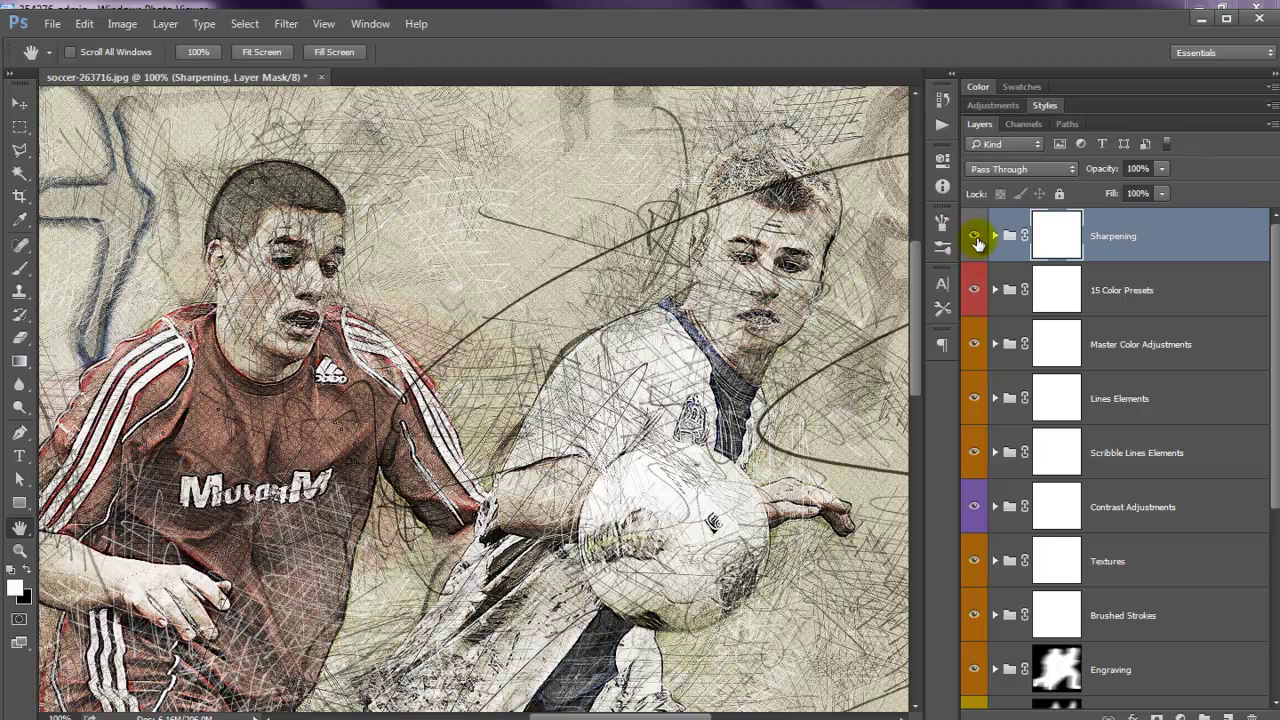
{"action": "left_click", "coordinate": [975, 238]}
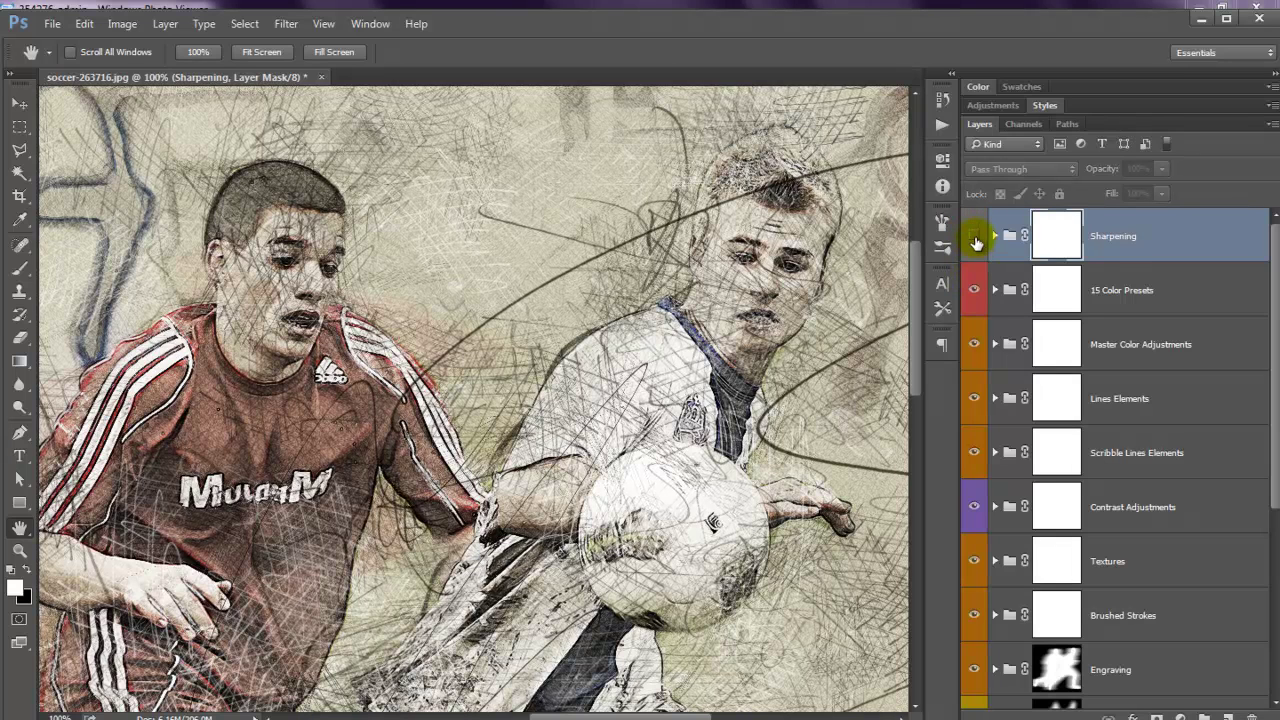
{"action": "left_click", "coordinate": [975, 237]}
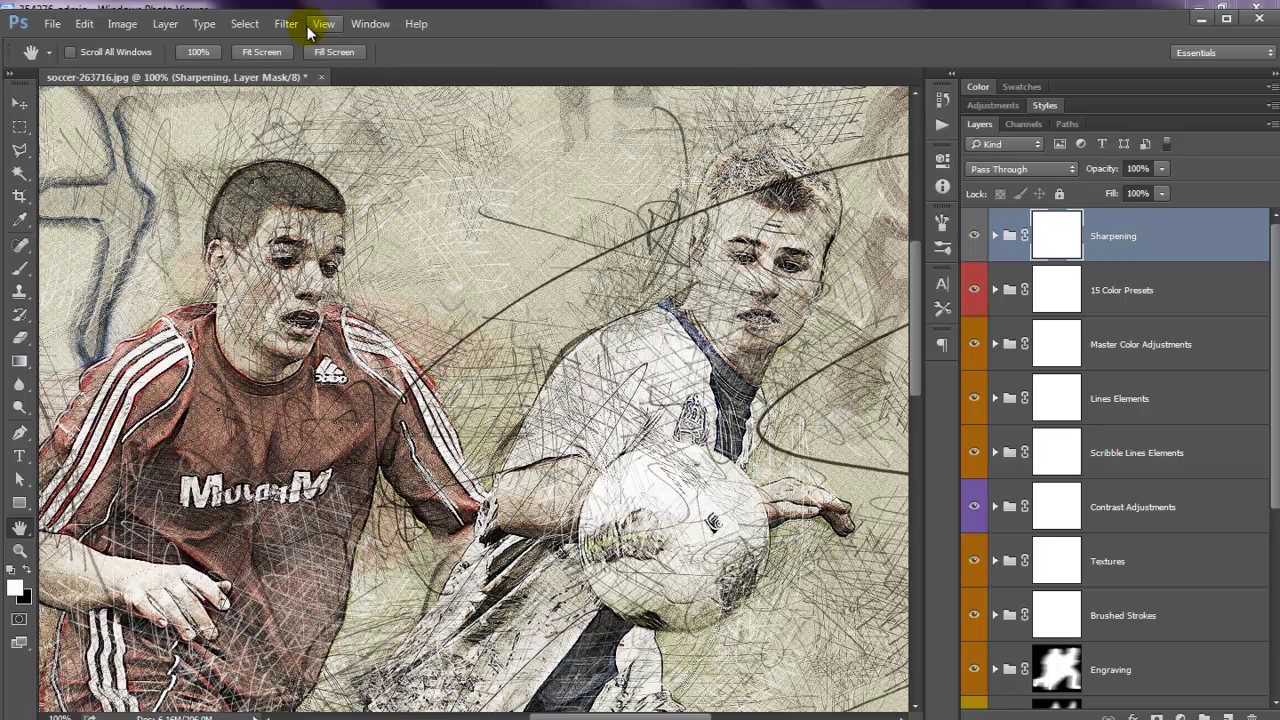
Find the Add Border 20px action in the Actions panel and run it.
{"action": "left_click", "coordinate": [942, 124]}
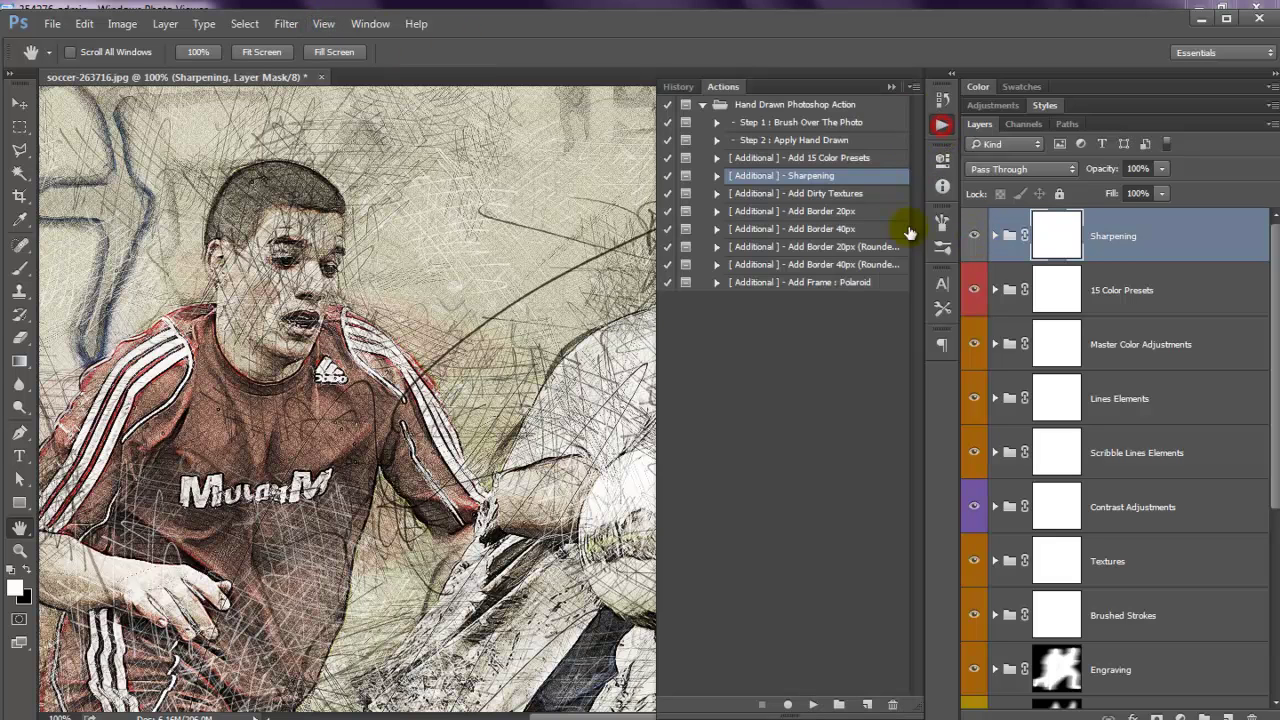
{"action": "left_click", "coordinate": [828, 196]}
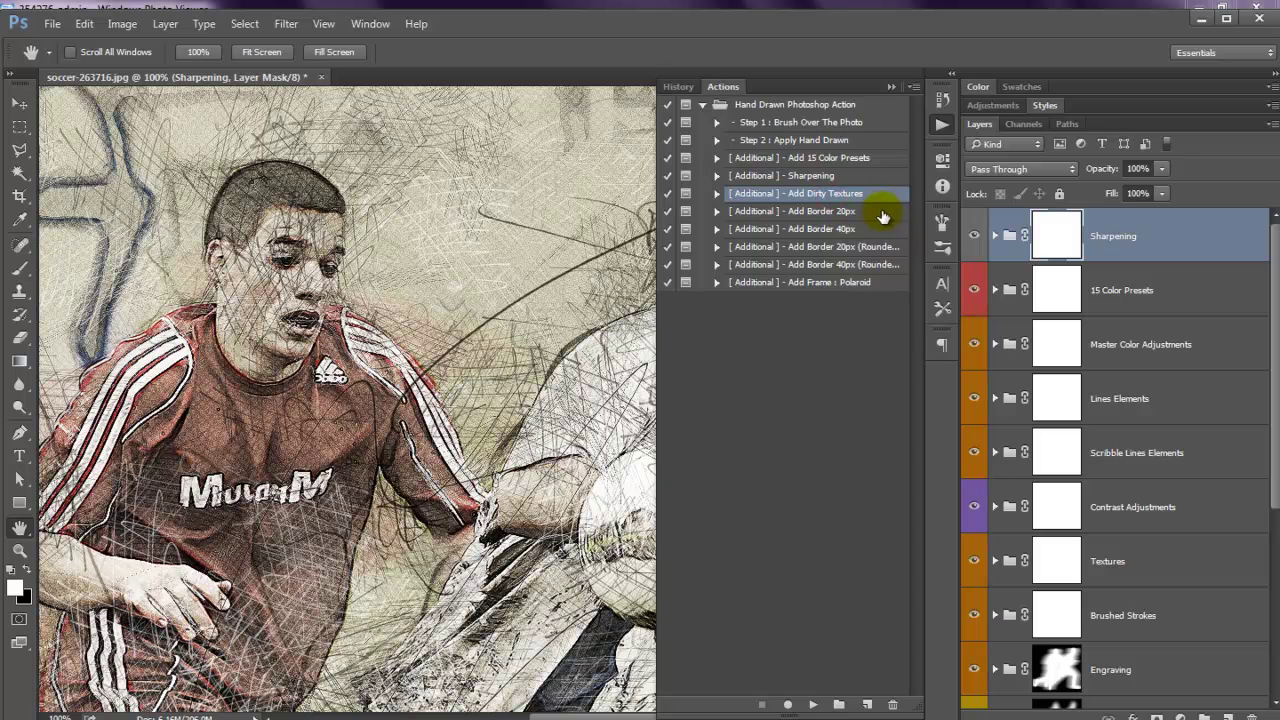
{"action": "left_click", "coordinate": [827, 213]}
{"action": "left_click", "coordinate": [855, 246]}
{"action": "left_click_drag", "start_coordinate": [657, 349], "coordinate": [597, 350]}
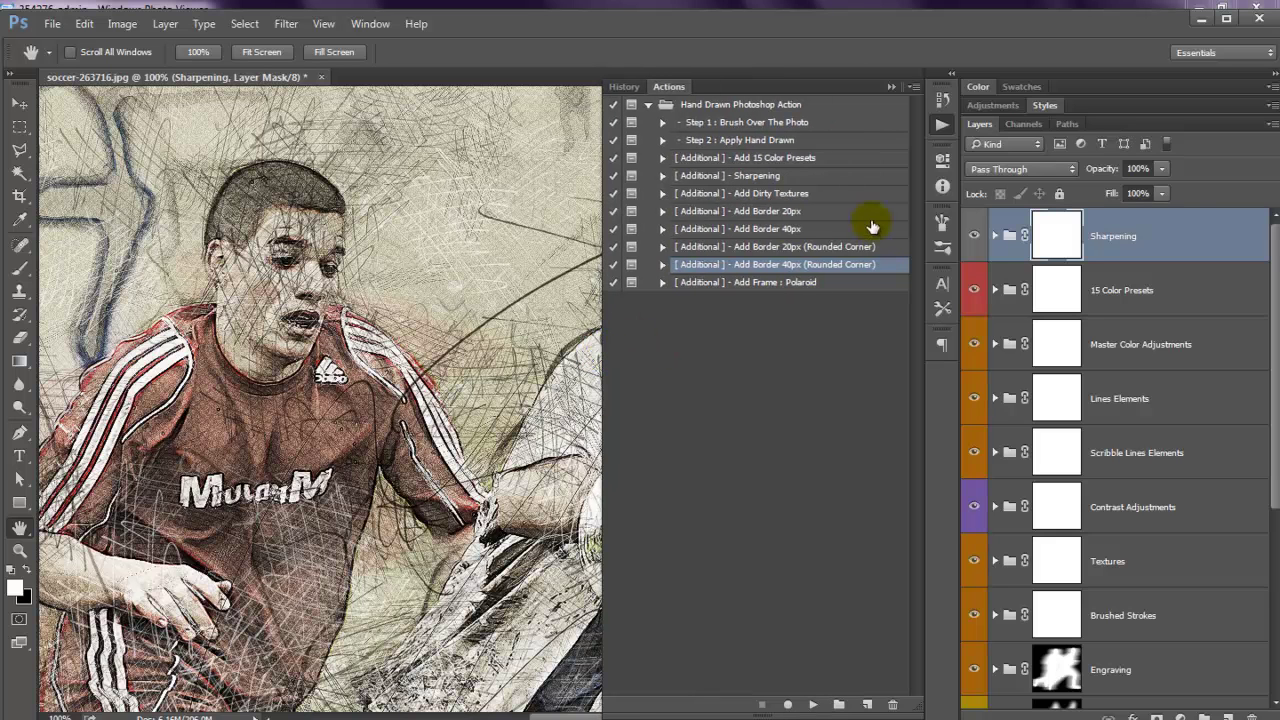
{"action": "left_click", "coordinate": [784, 214]}
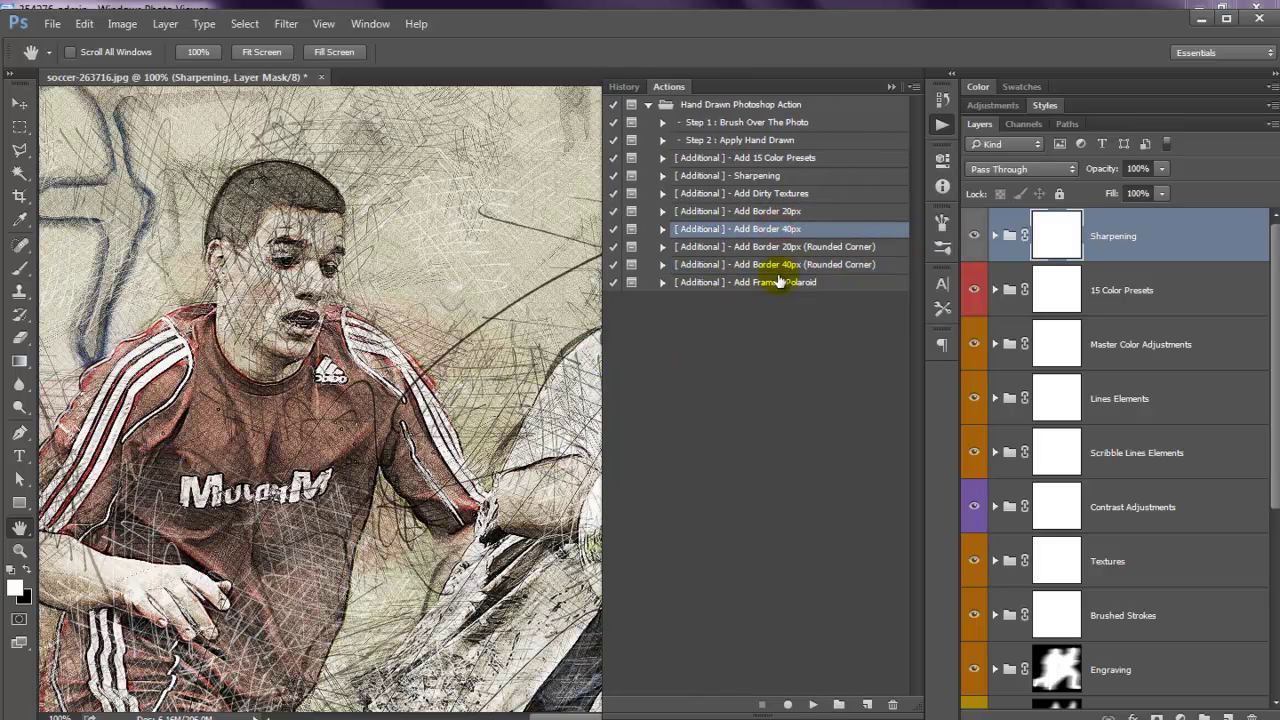
{"action": "left_click", "coordinate": [790, 212]}
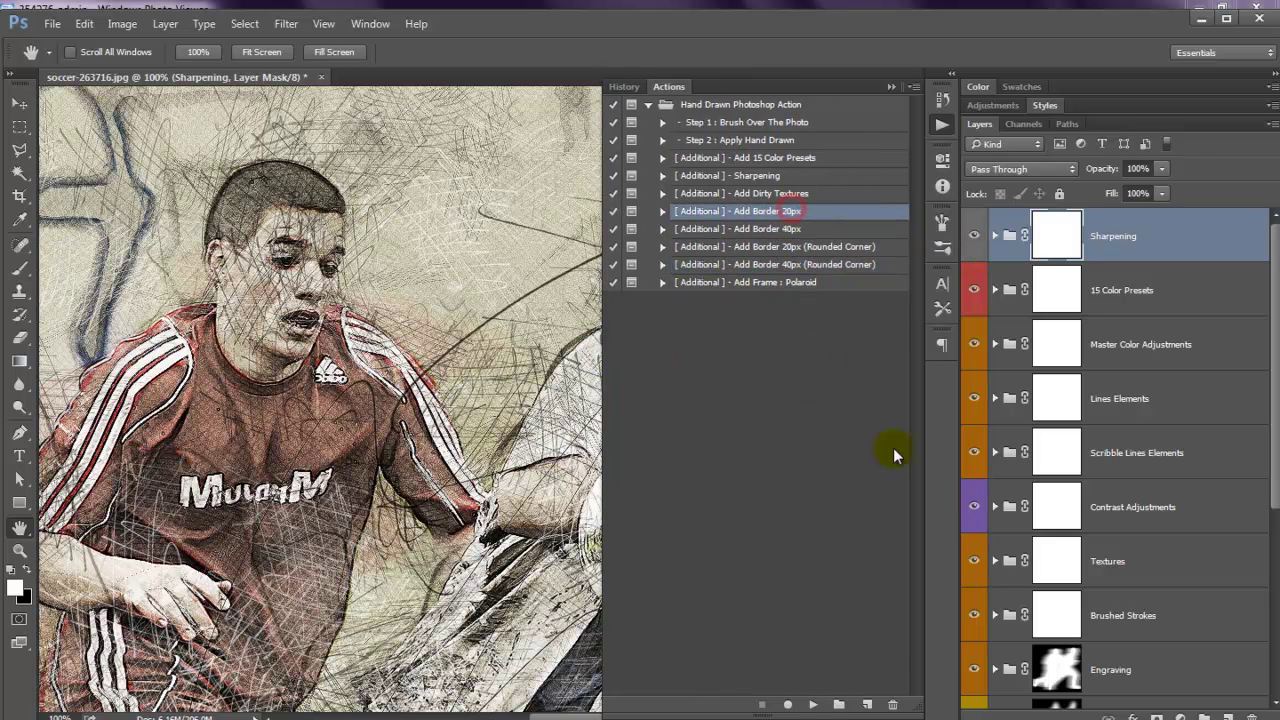
{"action": "left_click", "coordinate": [815, 705]}
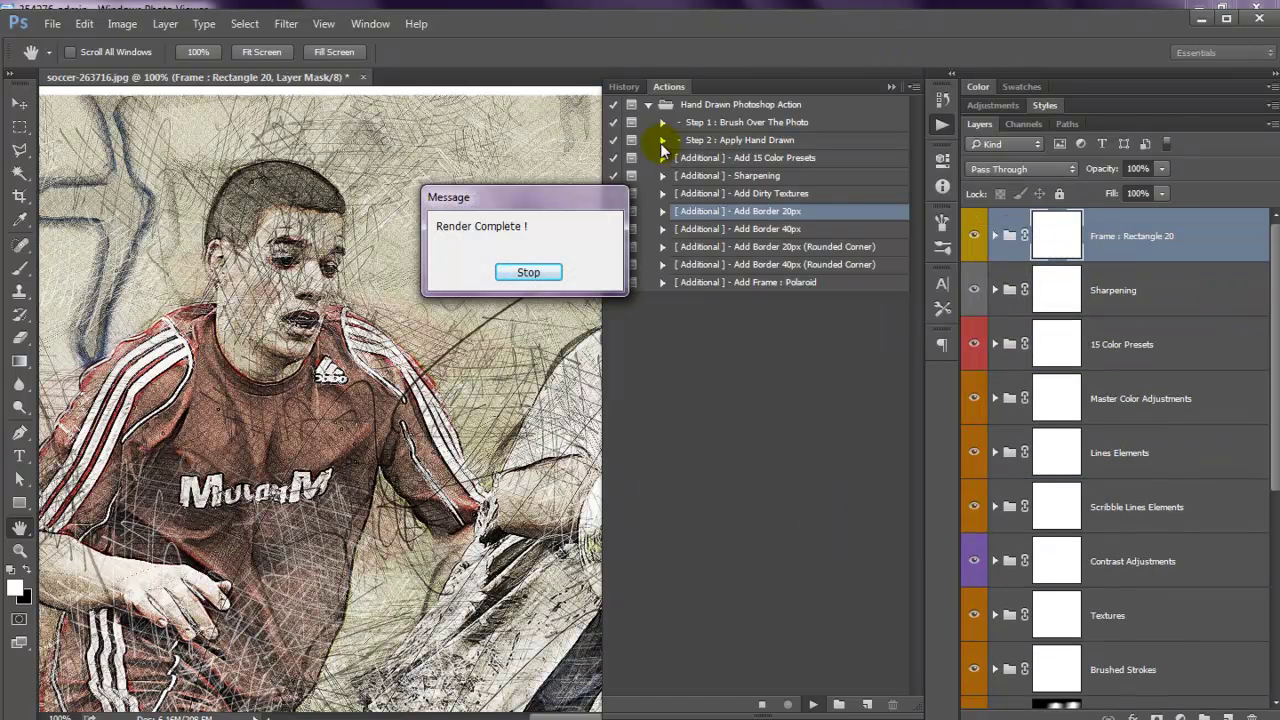
Dismiss the message, fit the image on screen, and toggle the Frame : Rectangle 20 layer to check it.
{"action": "left_click", "coordinate": [528, 270]}
{"action": "left_click", "coordinate": [888, 88]}
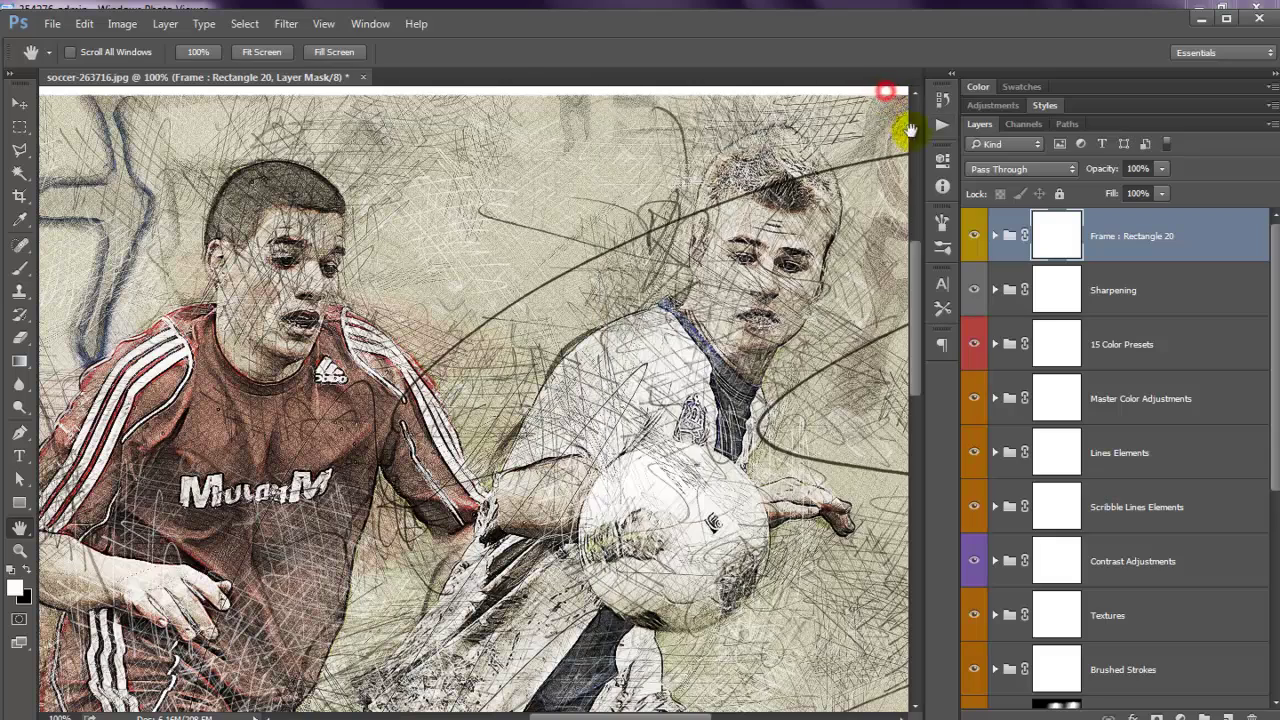
{"action": "left_click", "coordinate": [323, 23]}
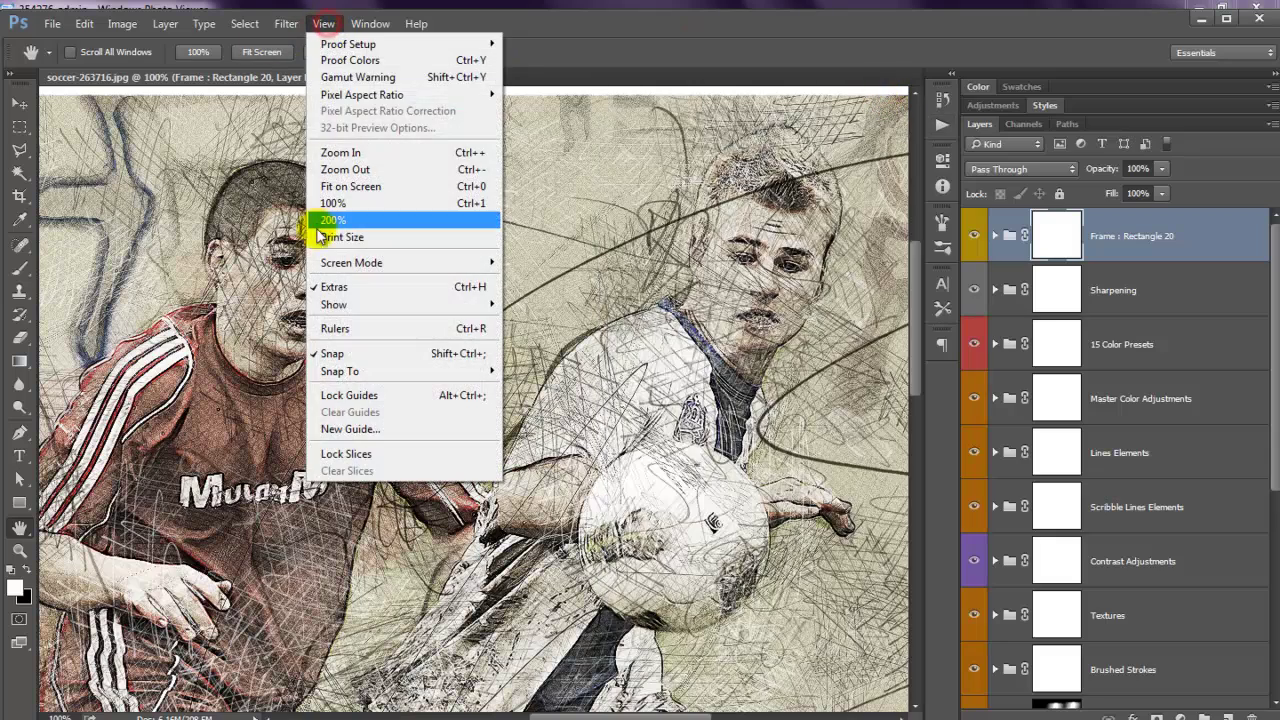
{"action": "left_click", "coordinate": [364, 187]}
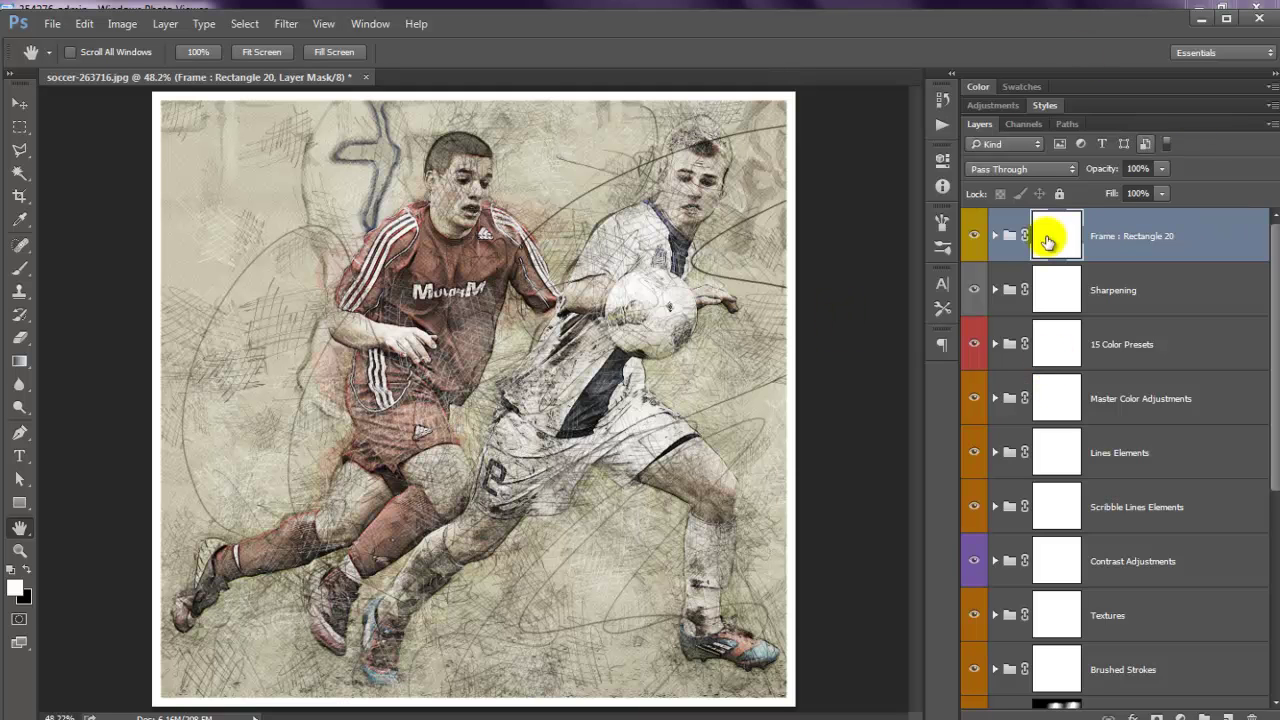
{"action": "left_click", "coordinate": [971, 237]}
{"action": "left_click", "coordinate": [971, 236]}
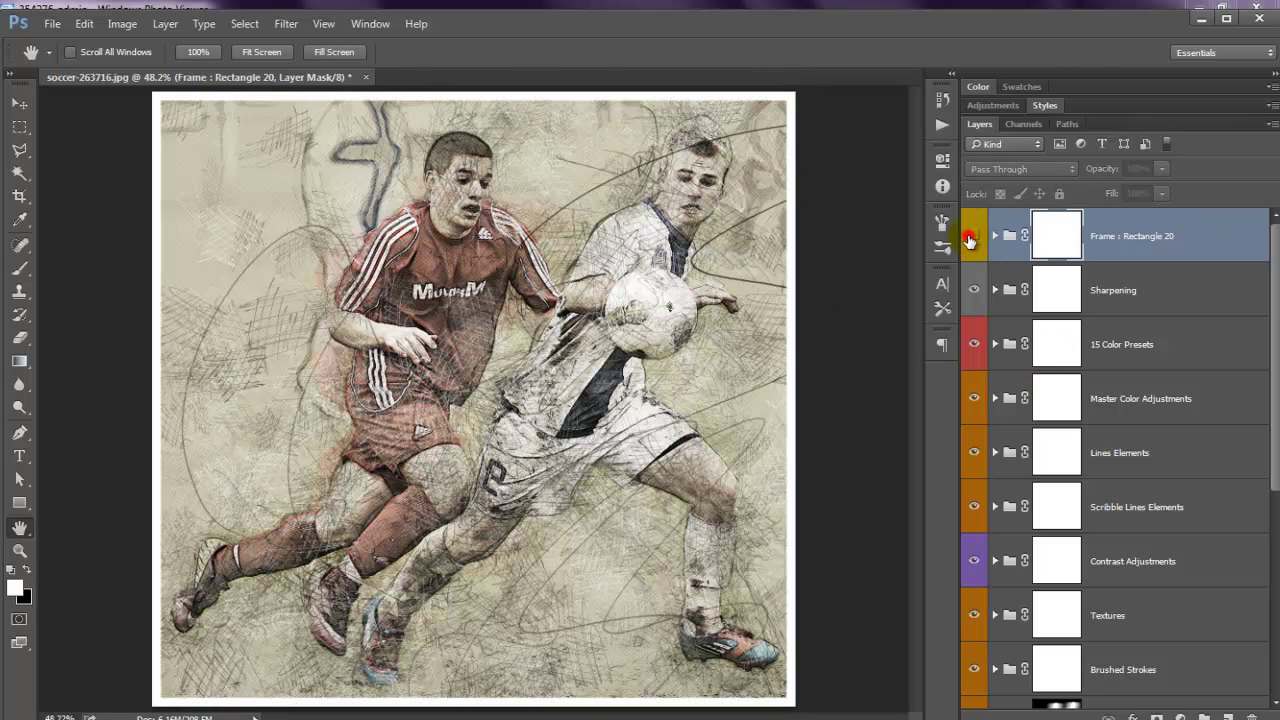
Hide the 20px frame and run the Add Border 40px action.
{"action": "left_click", "coordinate": [972, 234]}
{"action": "left_click", "coordinate": [943, 125]}
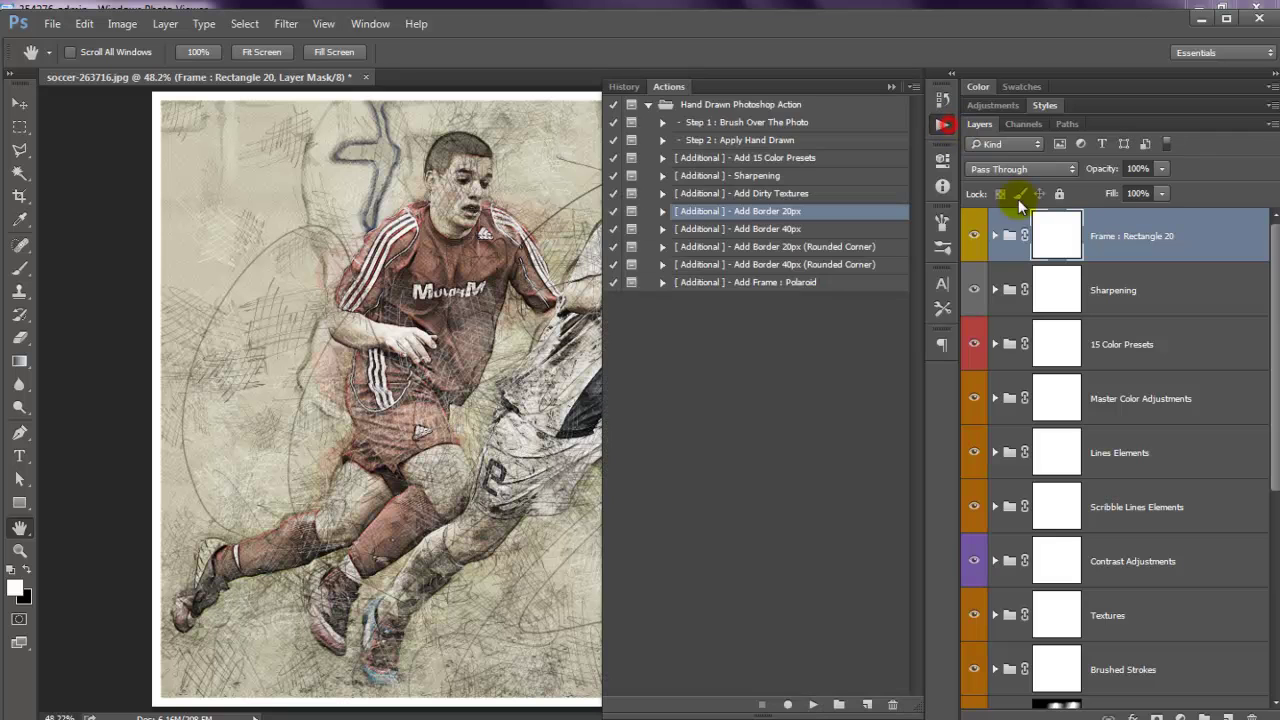
{"action": "left_click", "coordinate": [973, 236]}
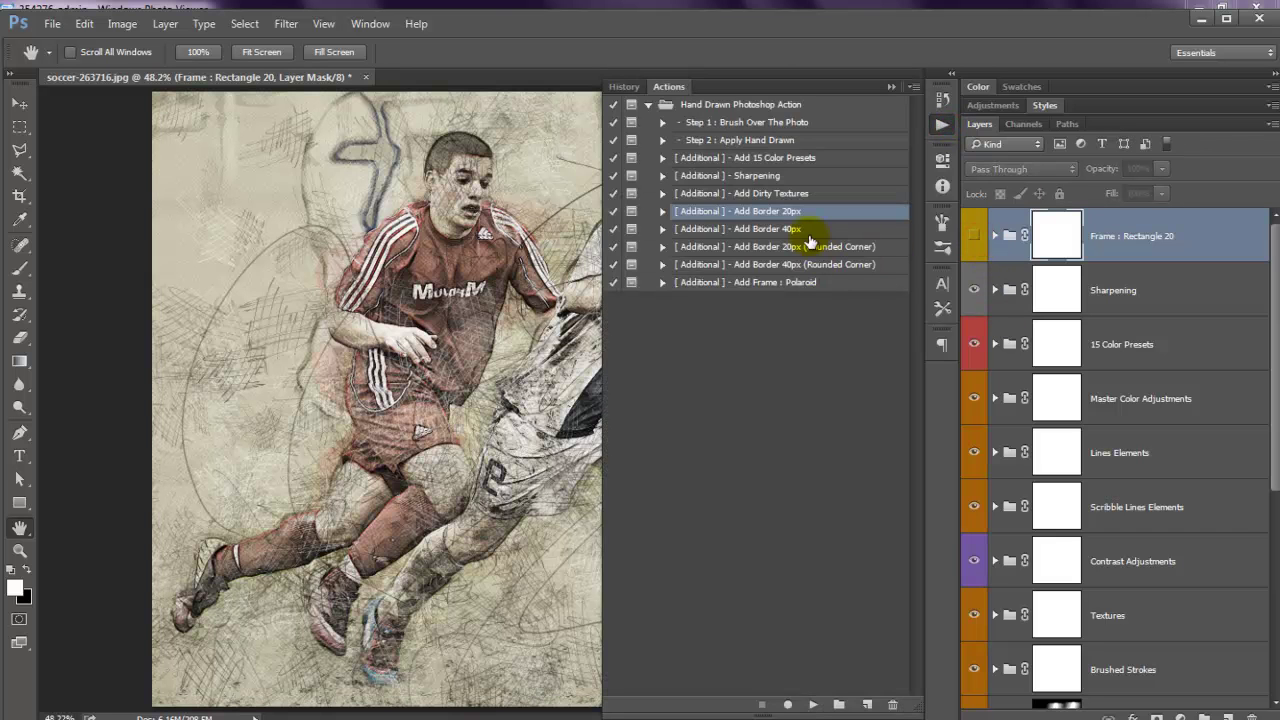
{"action": "left_click", "coordinate": [777, 229]}
{"action": "left_click", "coordinate": [808, 705]}
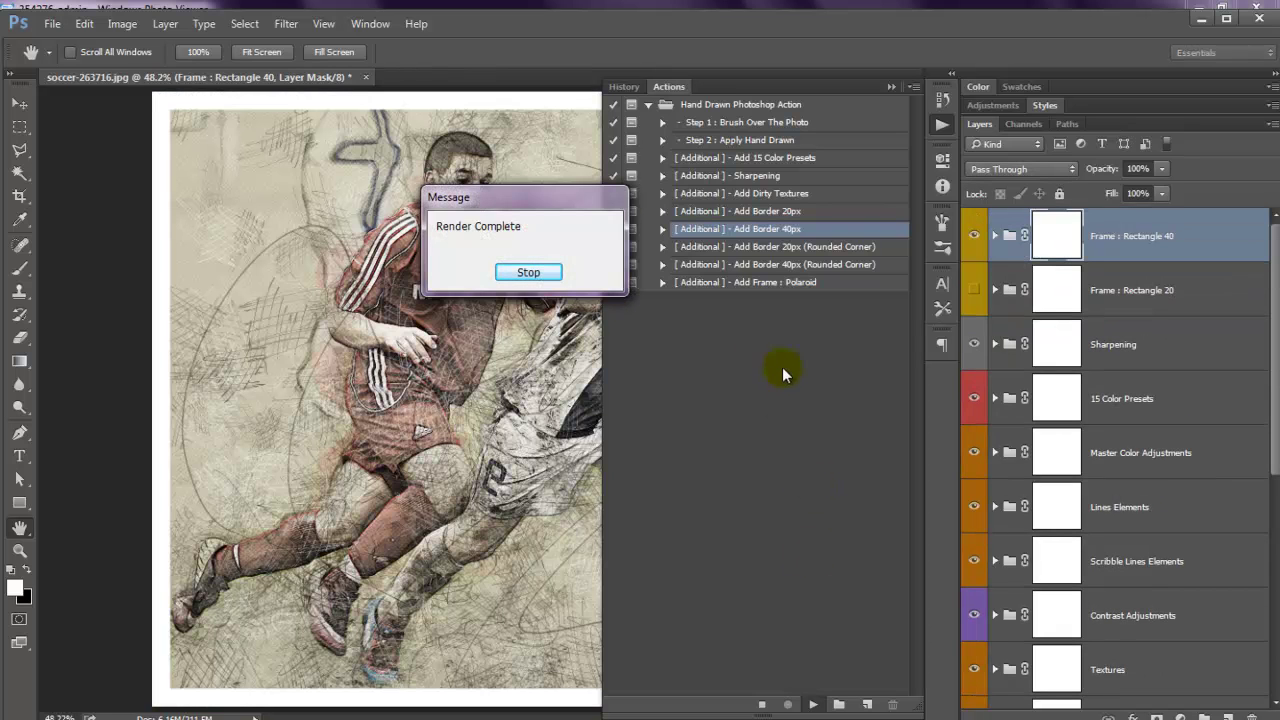
Dismiss the message and compare the Rectangle 40 and Rectangle 20 frames by toggling their visibility.
{"action": "left_click", "coordinate": [538, 279]}
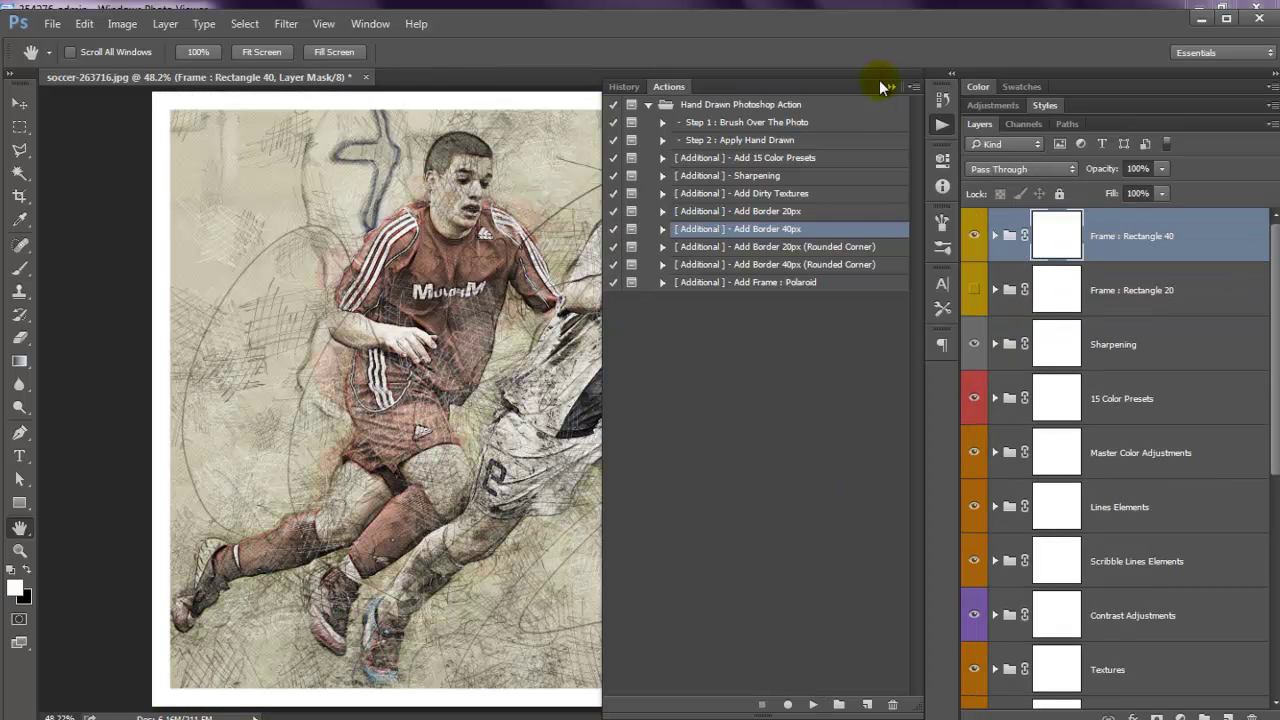
{"action": "left_click", "coordinate": [889, 87]}
{"action": "left_click", "coordinate": [972, 238]}
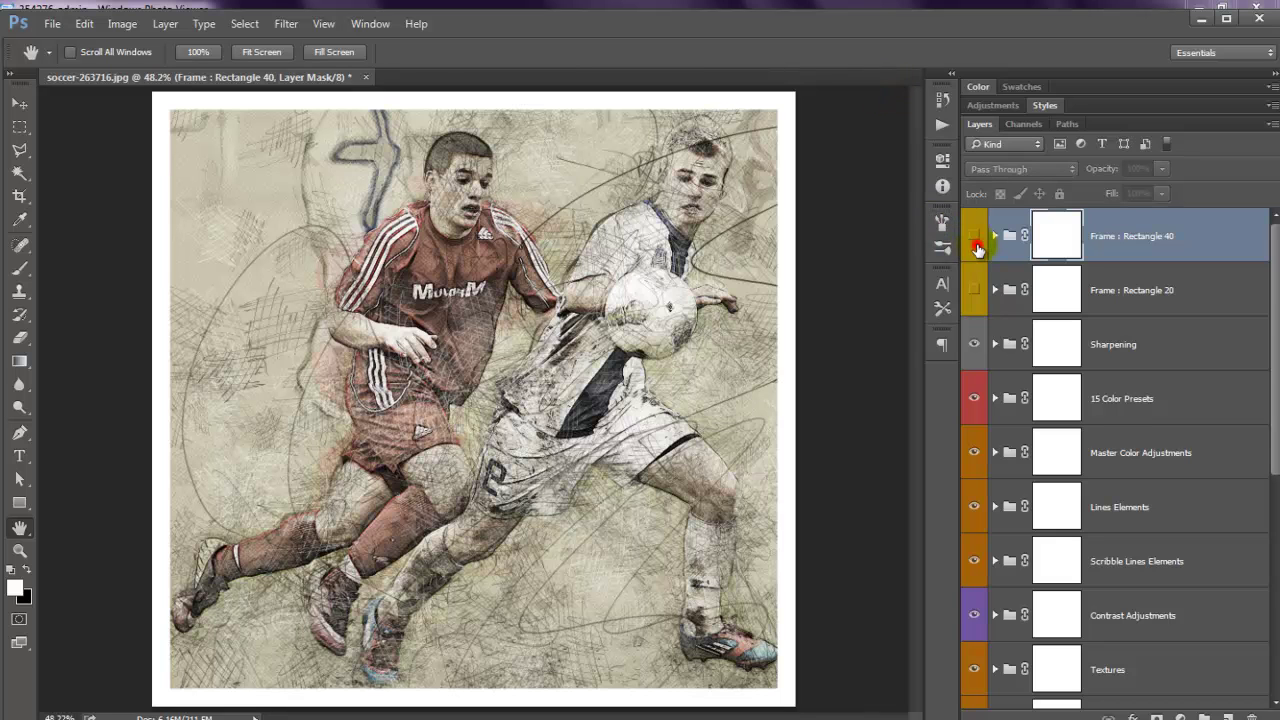
{"action": "left_click", "coordinate": [972, 238]}
{"action": "left_click", "coordinate": [968, 287]}
{"action": "left_click", "coordinate": [968, 287]}
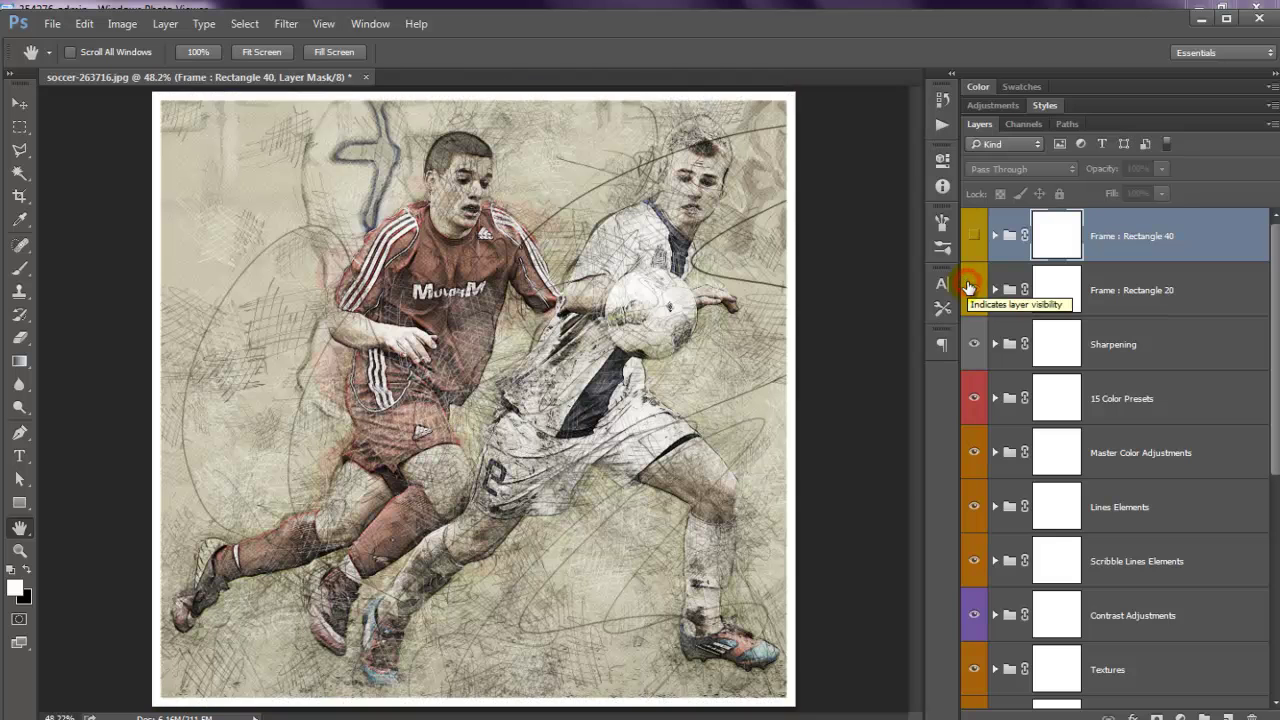
{"action": "left_click", "coordinate": [968, 287]}
Run the Add Border 40px (Rounded Corner) action and dismiss the render-complete message.
{"action": "left_click", "coordinate": [938, 130]}
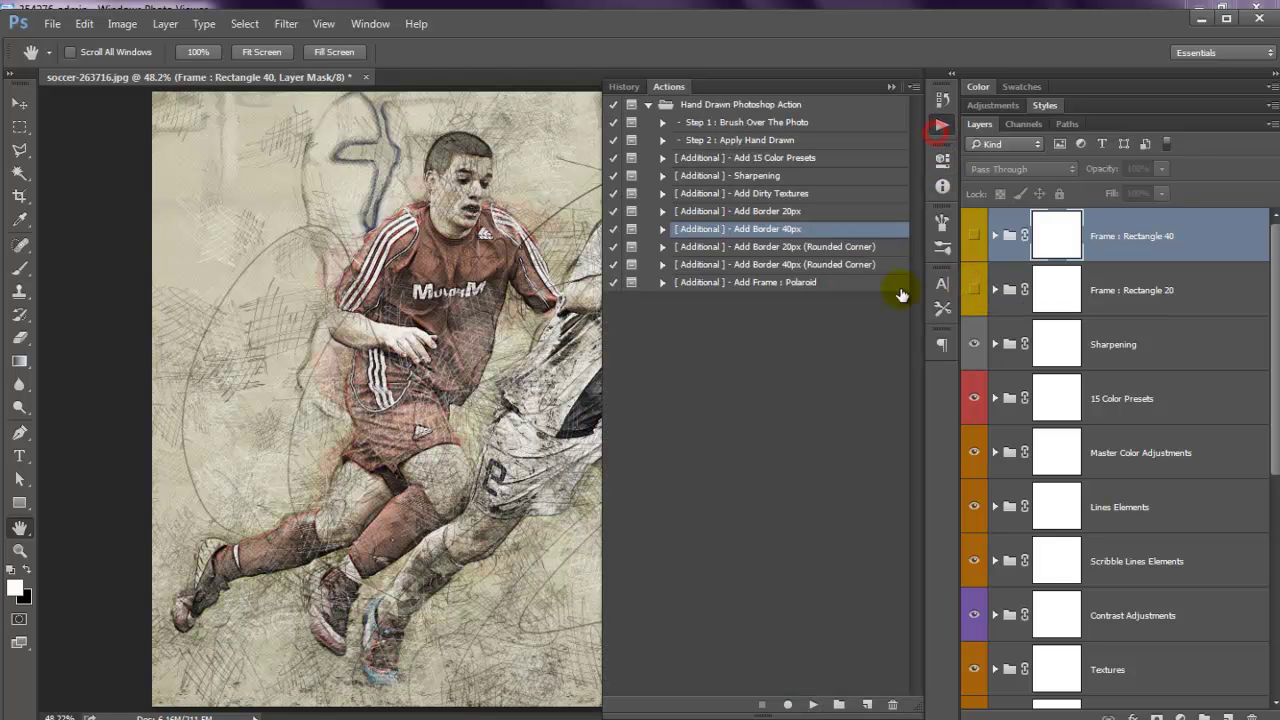
{"action": "left_click", "coordinate": [826, 250]}
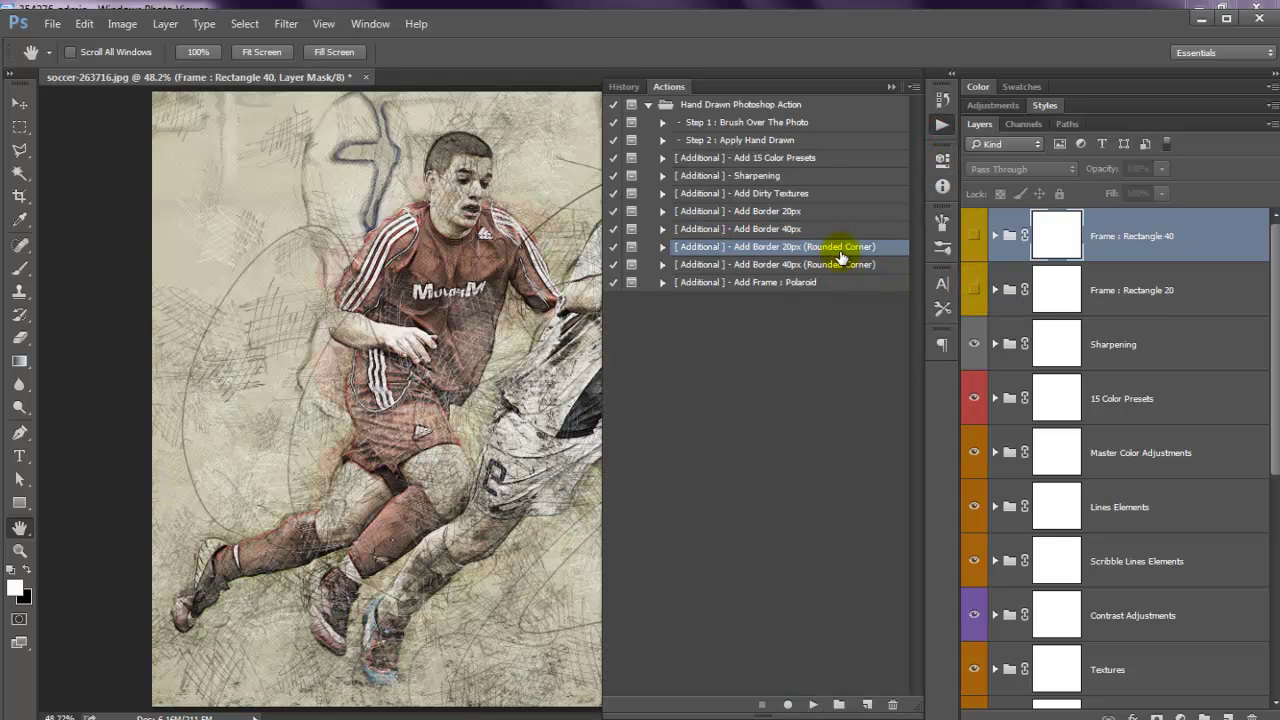
{"action": "left_click", "coordinate": [792, 265]}
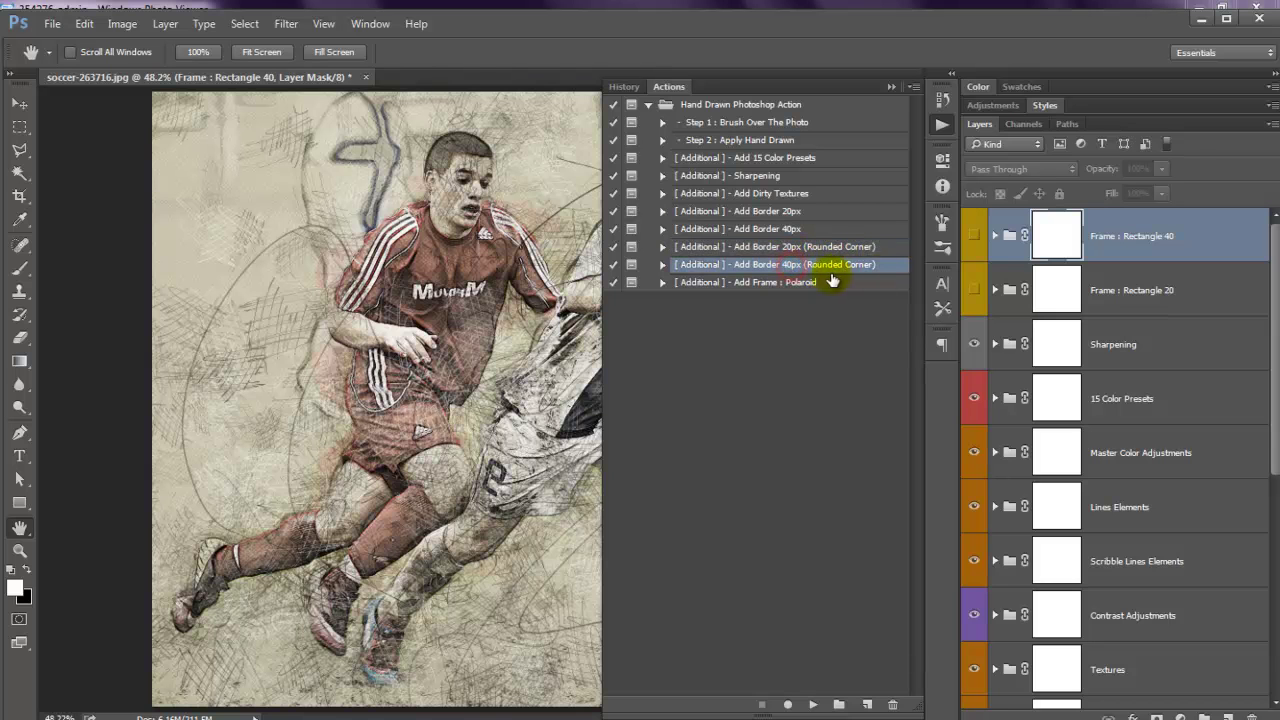
{"action": "left_click", "coordinate": [813, 705]}
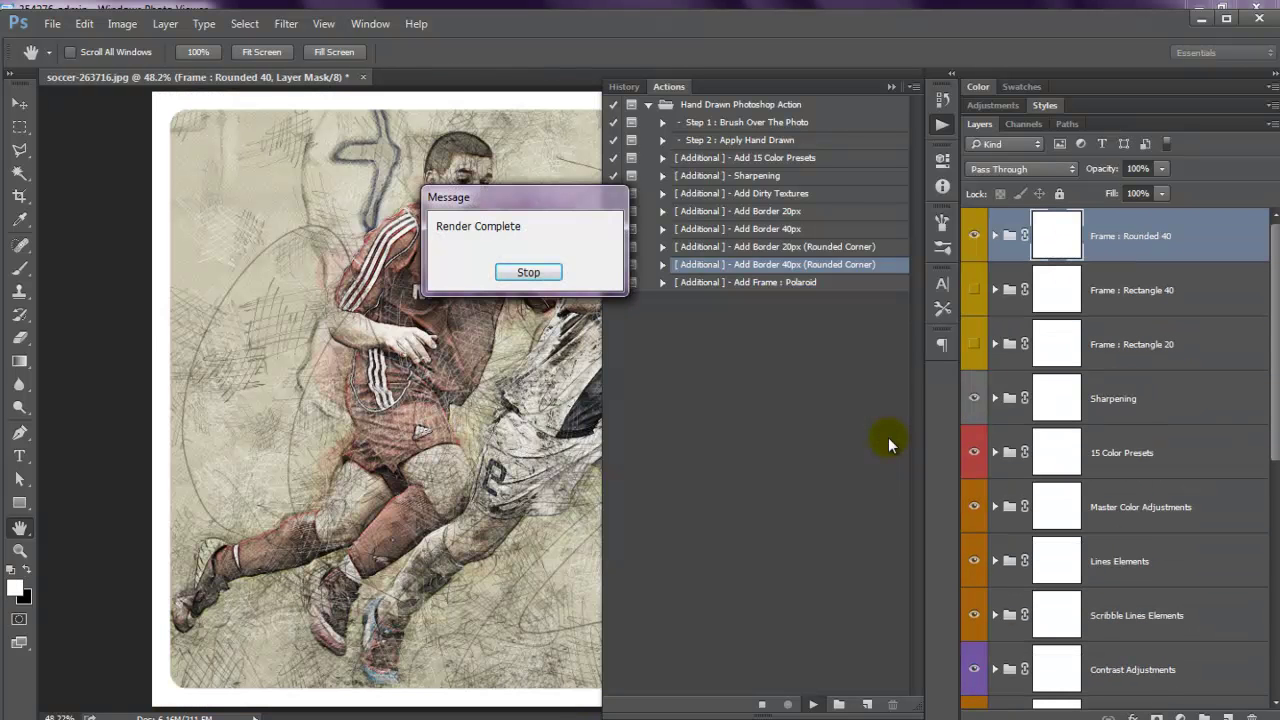
{"action": "left_click", "coordinate": [515, 272]}
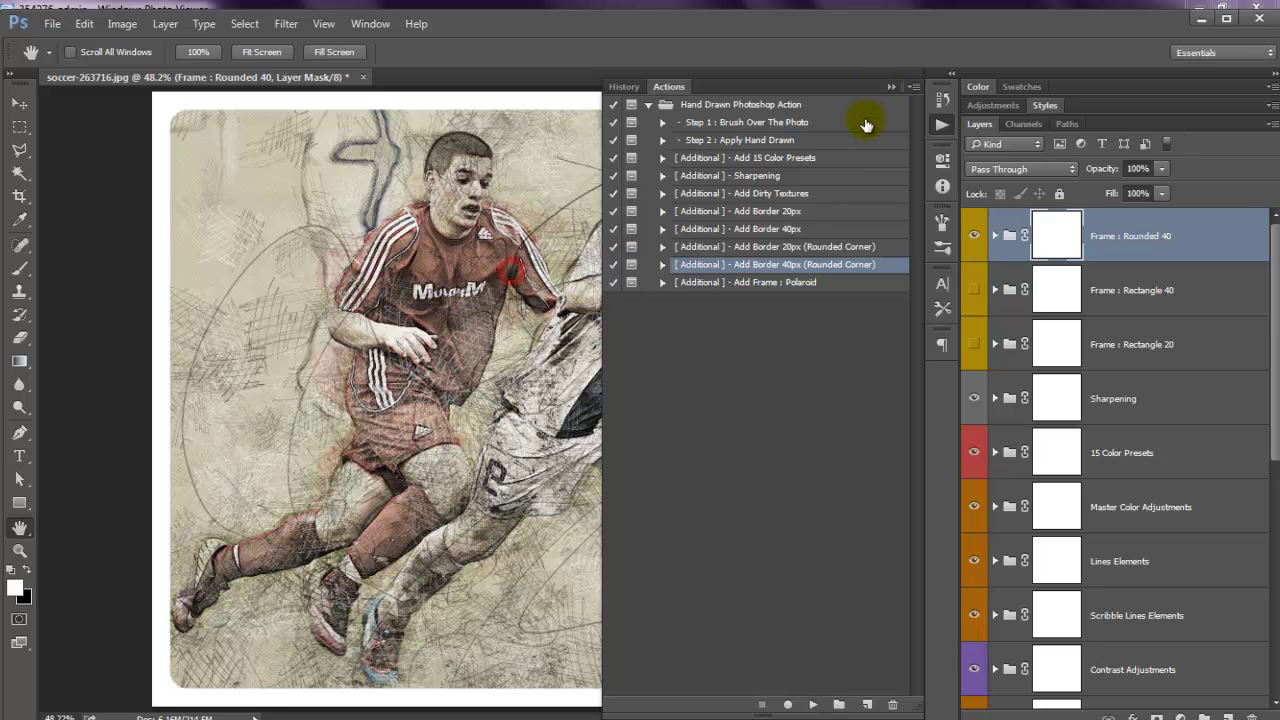
{"action": "left_click", "coordinate": [888, 88]}
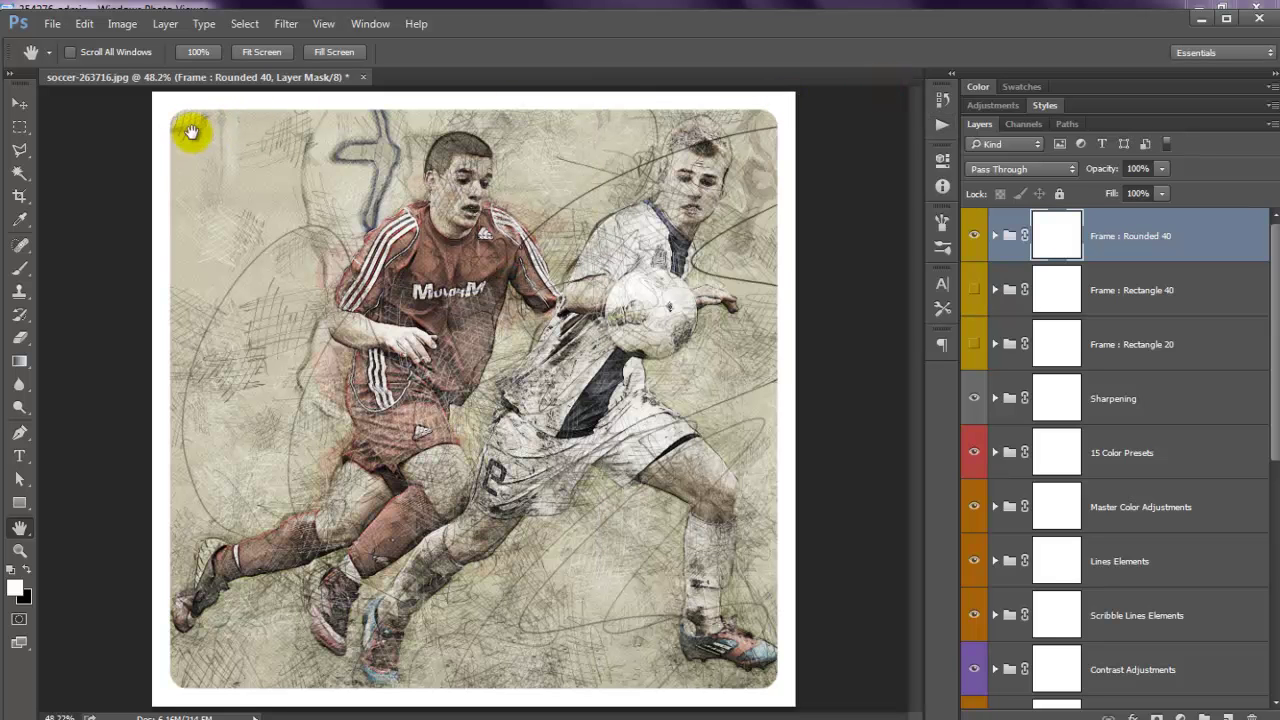
{"action": "left_click", "coordinate": [973, 237]}
{"action": "left_click", "coordinate": [973, 293]}
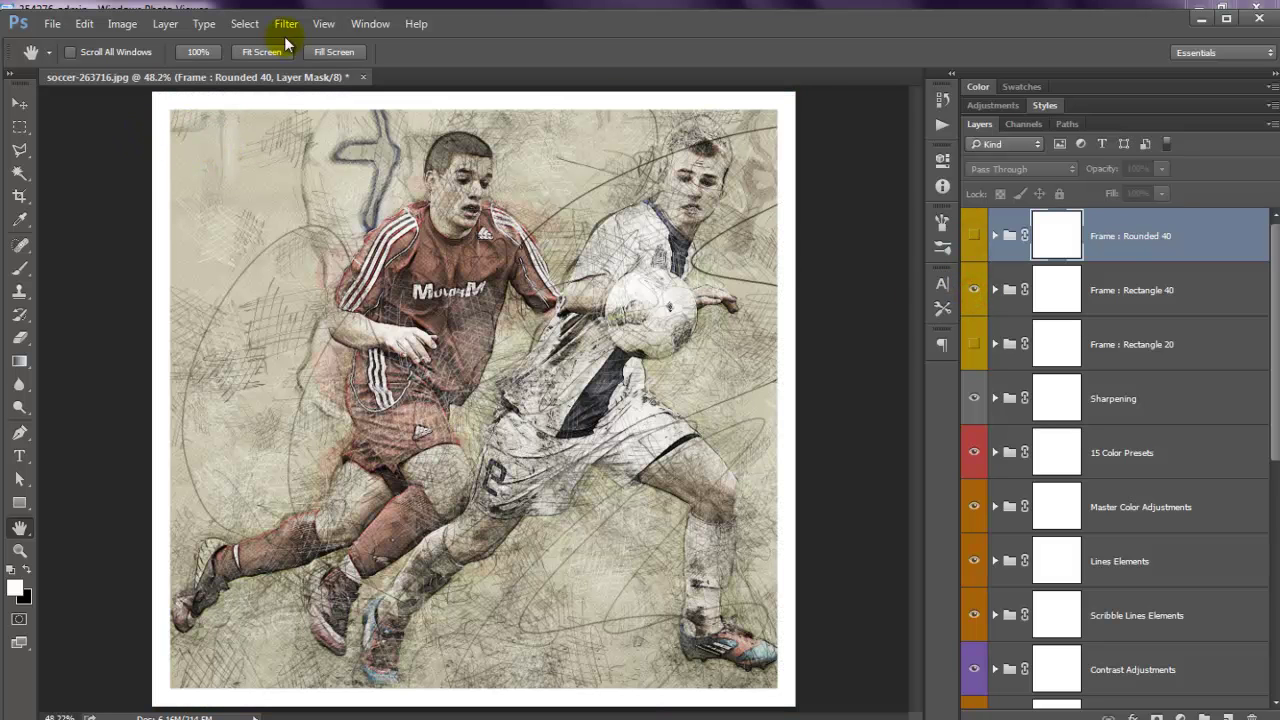
{"action": "left_click", "coordinate": [323, 23]}
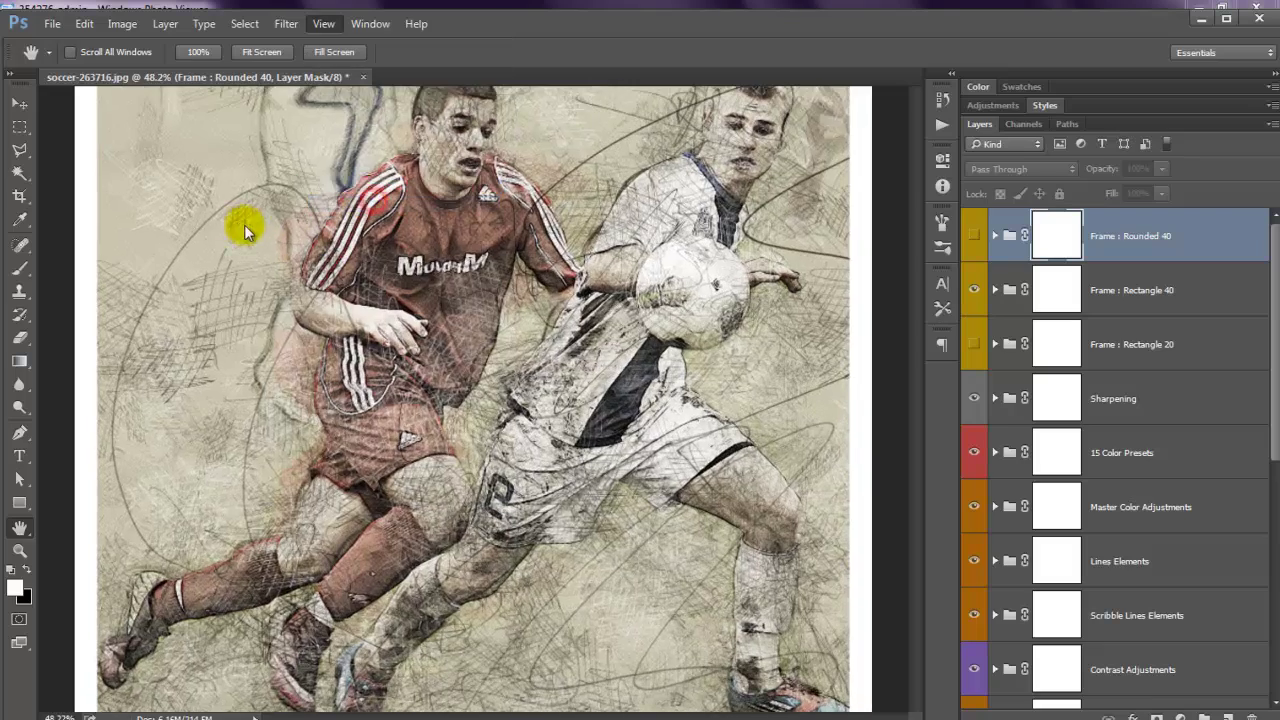
{"action": "key", "text": "ctrl+1"}
{"action": "mouse_move", "coordinate": [171, 206]}
{"action": "left_mouse_down"}
{"action": "mouse_move", "coordinate": [457, 434]}
{"action": "mouse_move", "coordinate": [157, 209]}
{"action": "left_mouse_up"}
{"action": "left_click_drag", "start_coordinate": [398, 373], "coordinate": [380, 328]}
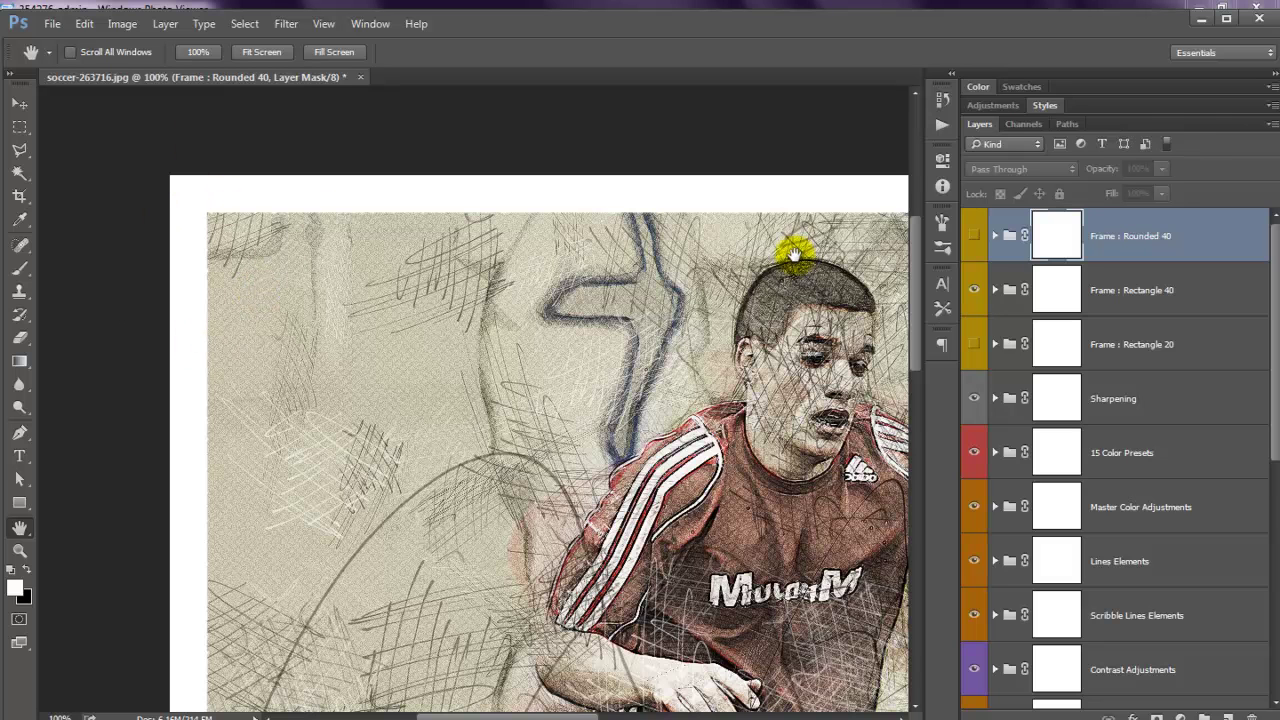
{"action": "left_click", "coordinate": [975, 238]}
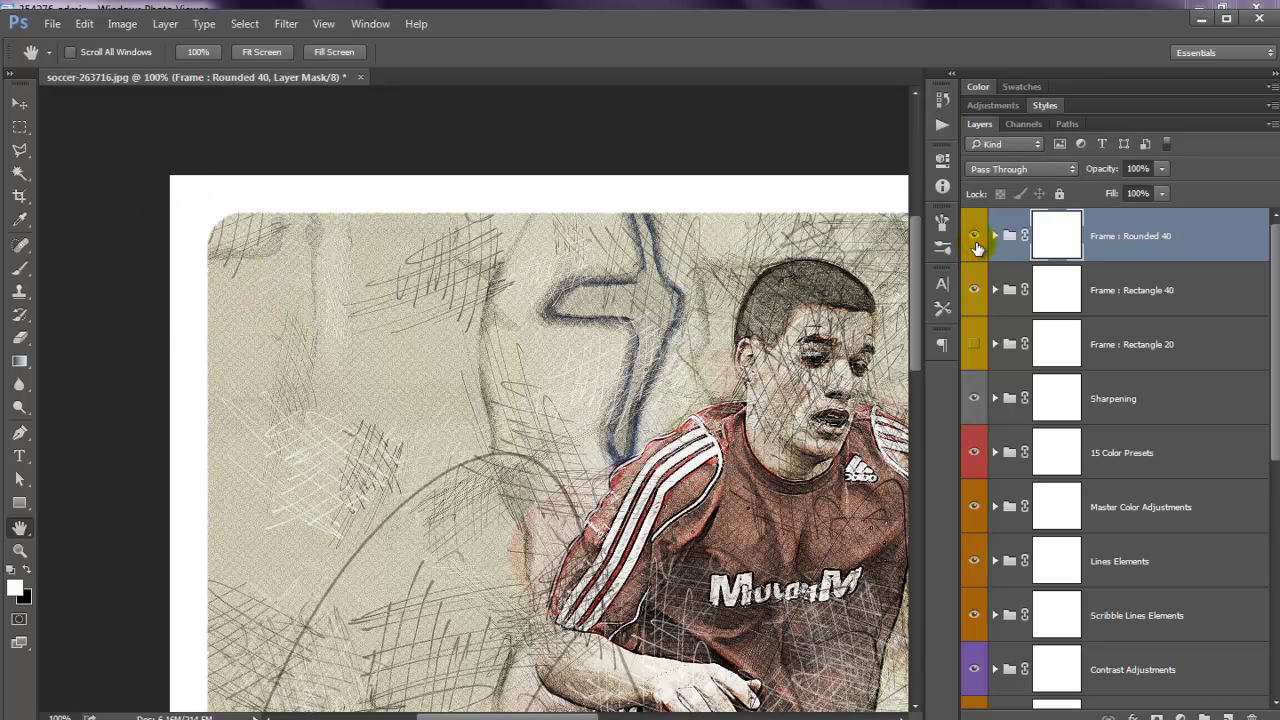
{"action": "left_click", "coordinate": [975, 236]}
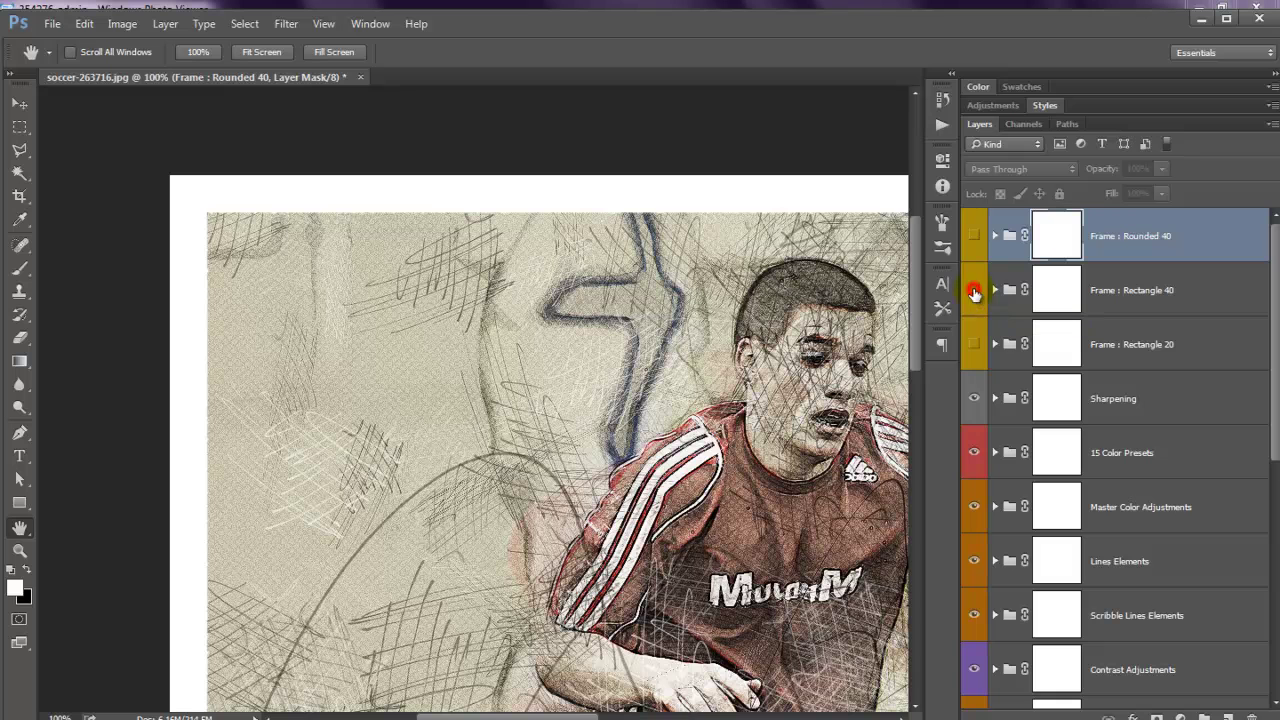
{"action": "left_click", "coordinate": [974, 291]}
{"action": "left_click", "coordinate": [975, 237]}
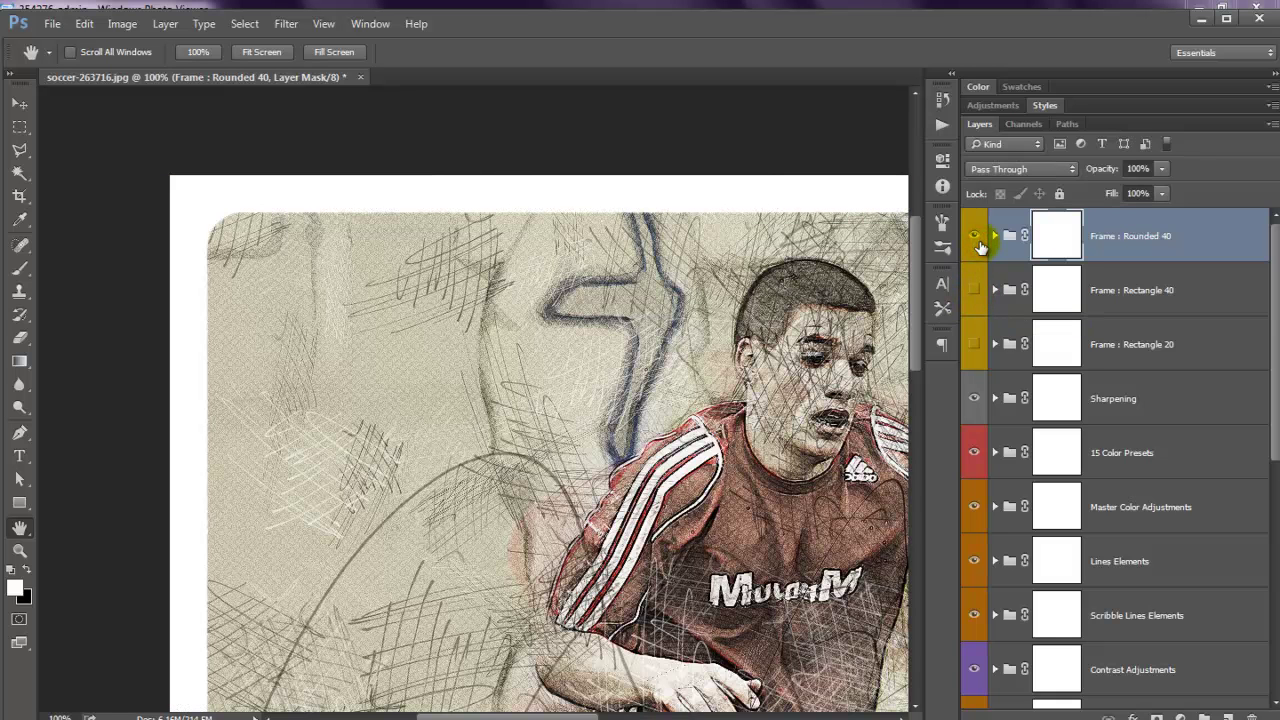
{"action": "left_click", "coordinate": [975, 237]}
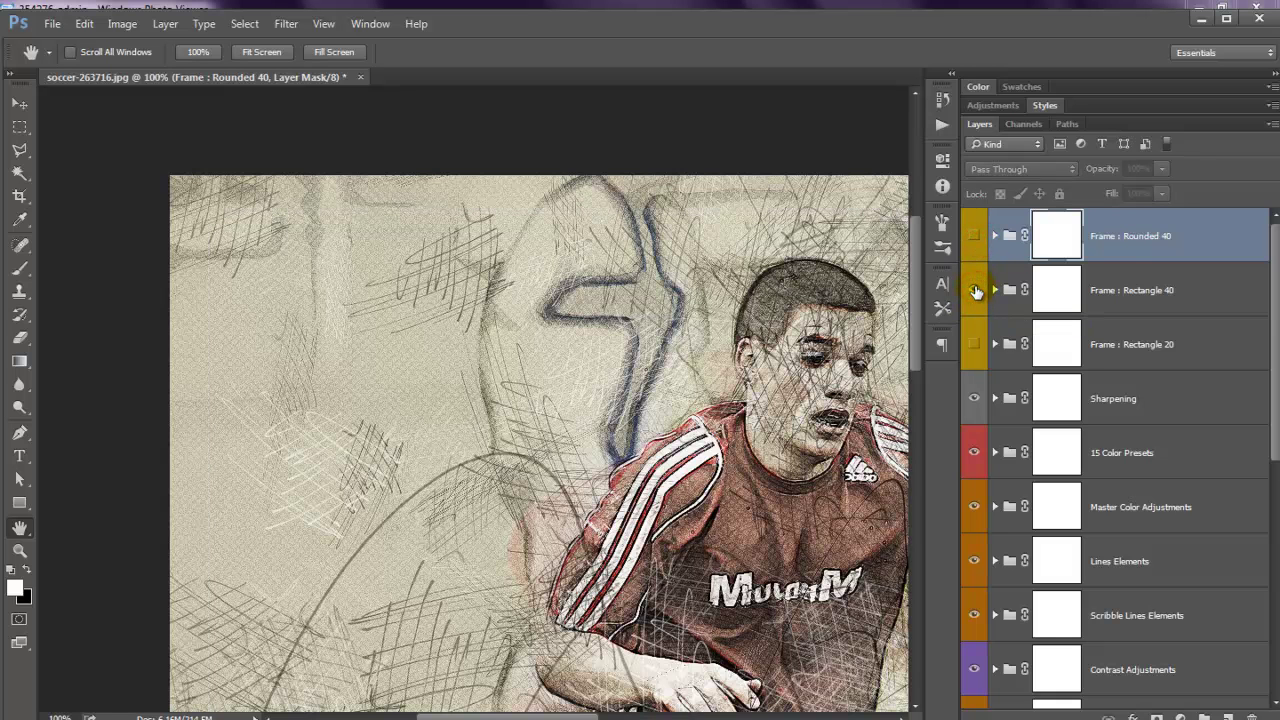
{"action": "left_click", "coordinate": [974, 290]}
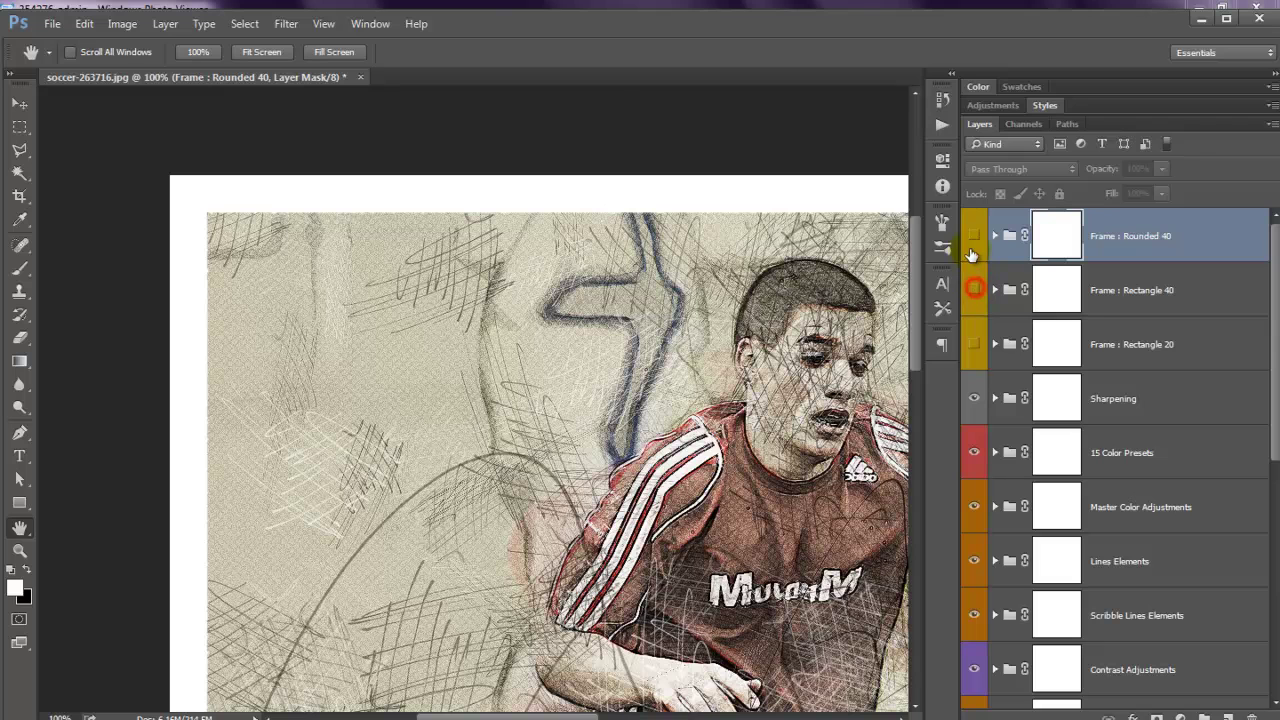
{"action": "left_click", "coordinate": [974, 237]}
{"action": "left_click", "coordinate": [323, 23]}
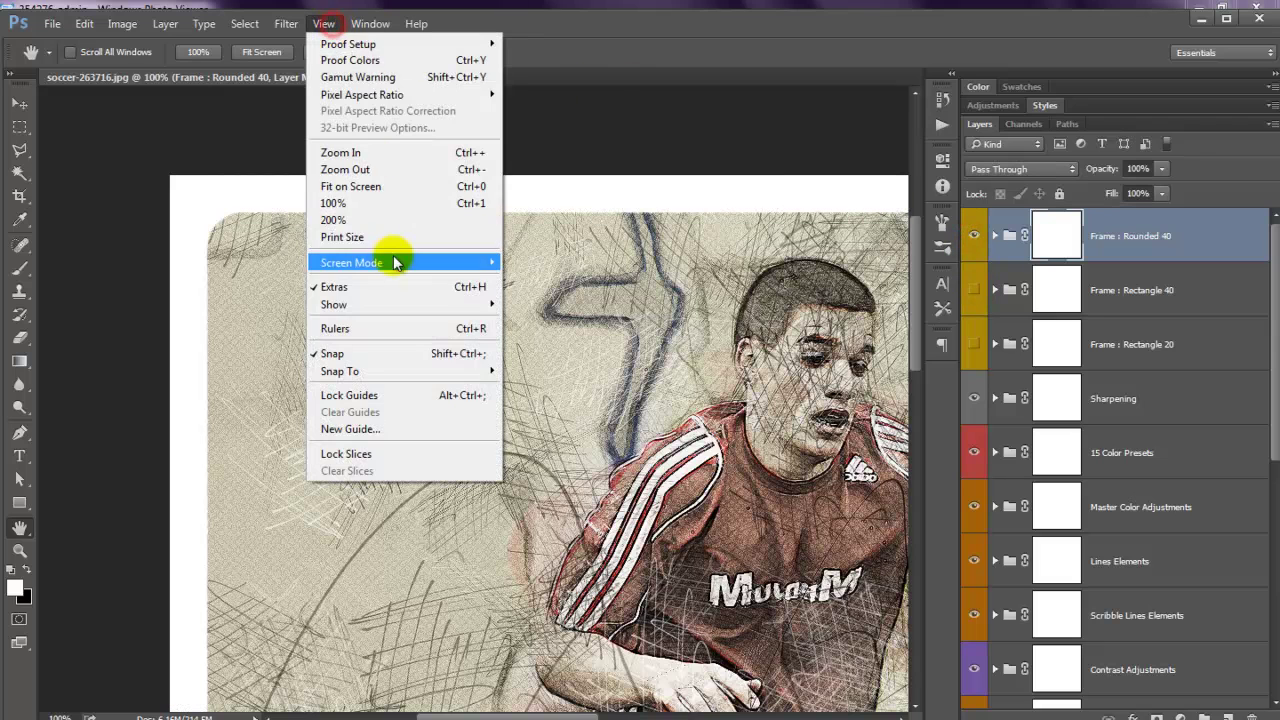
{"action": "left_click", "coordinate": [407, 189]}
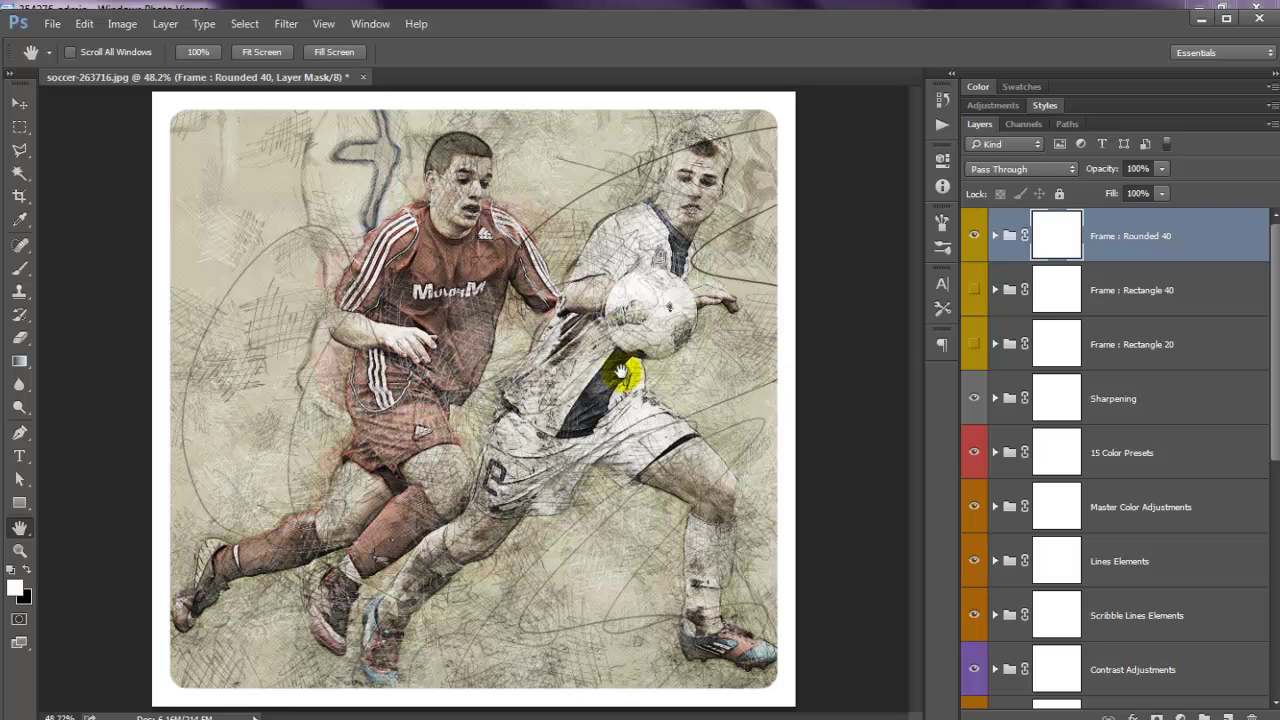